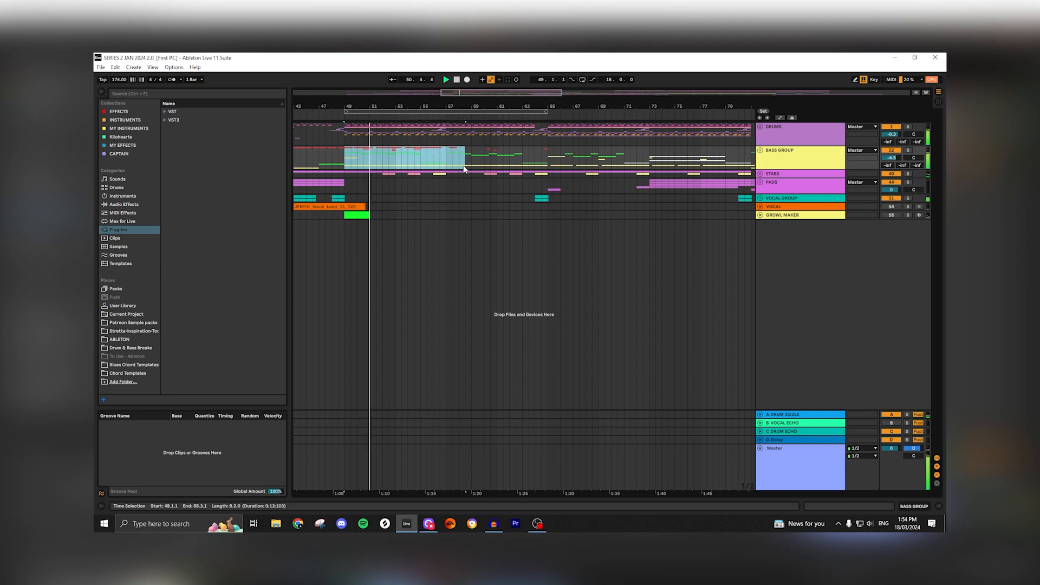
- Highlight the bass group's main sections across the arrangement, starting with the passage from bar 49
key(ctrl+l)
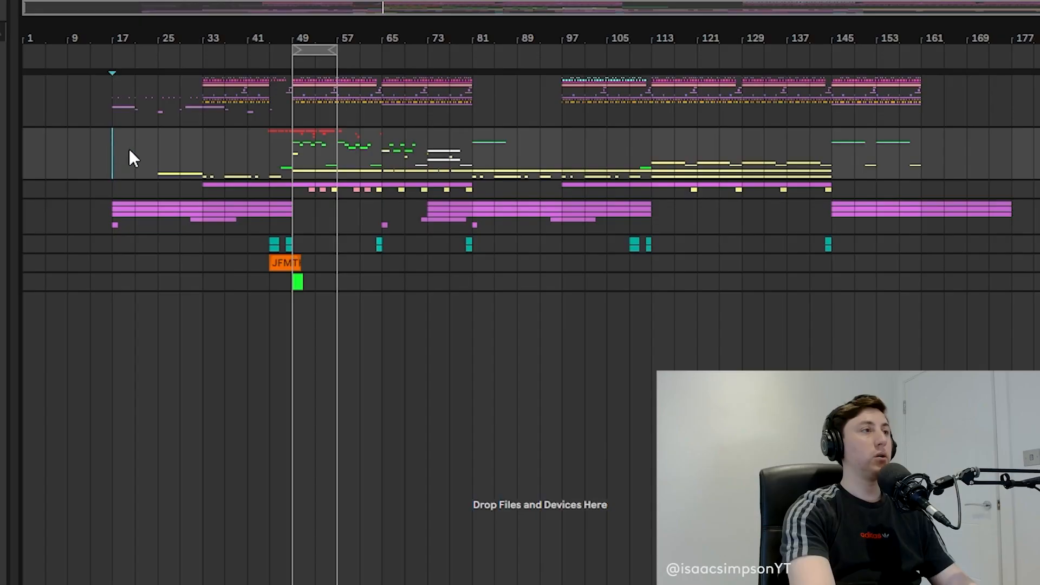
drag(130, 158, 379, 164)
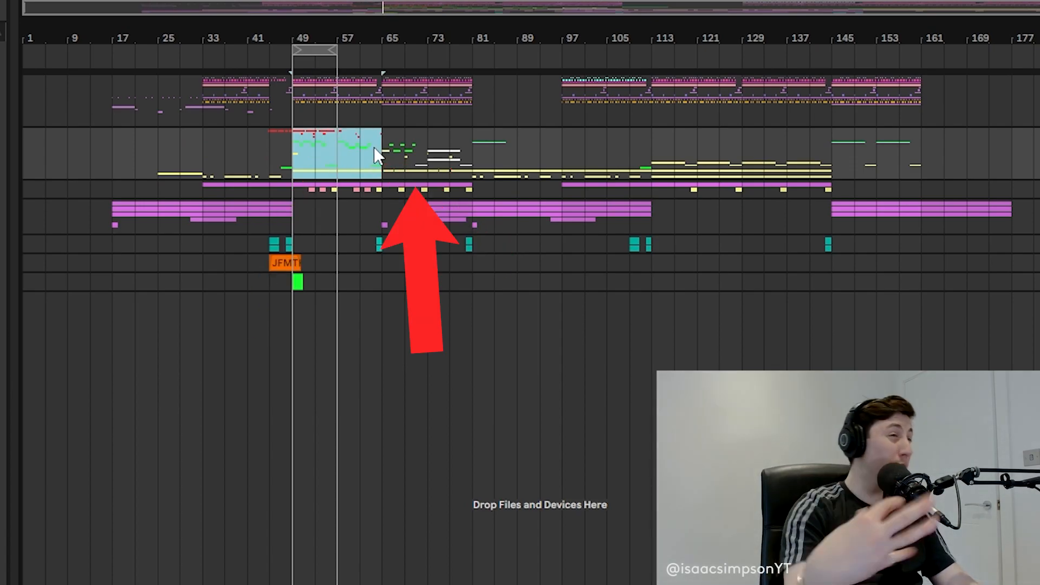
drag(471, 152, 560, 153)
drag(651, 151, 823, 147)
click(825, 148)
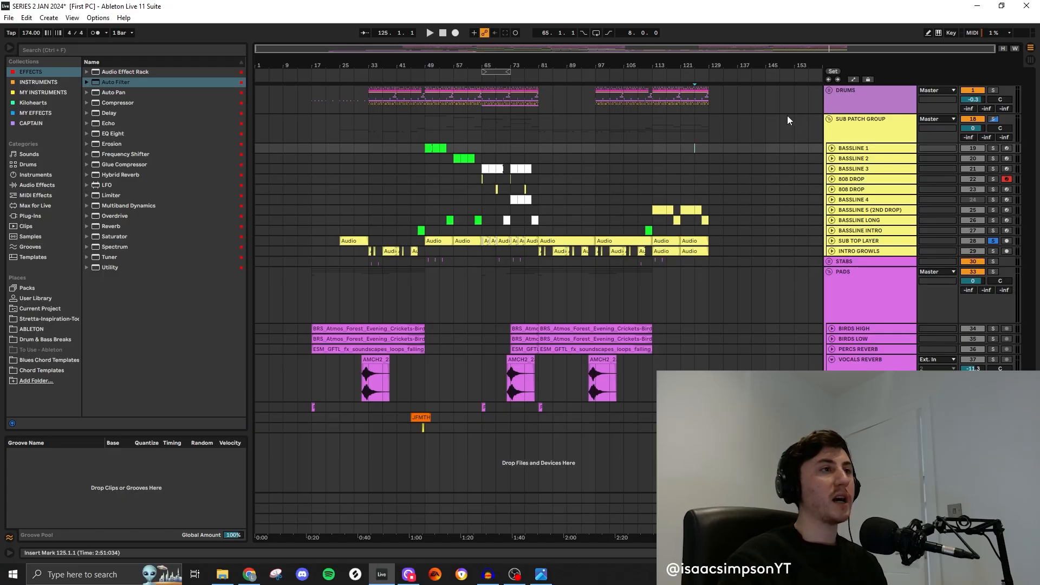
- Collapse the SUB PATCH GROUP and expand the STABS group to show its two BASS STAB tracks
click(829, 119)
click(853, 137)
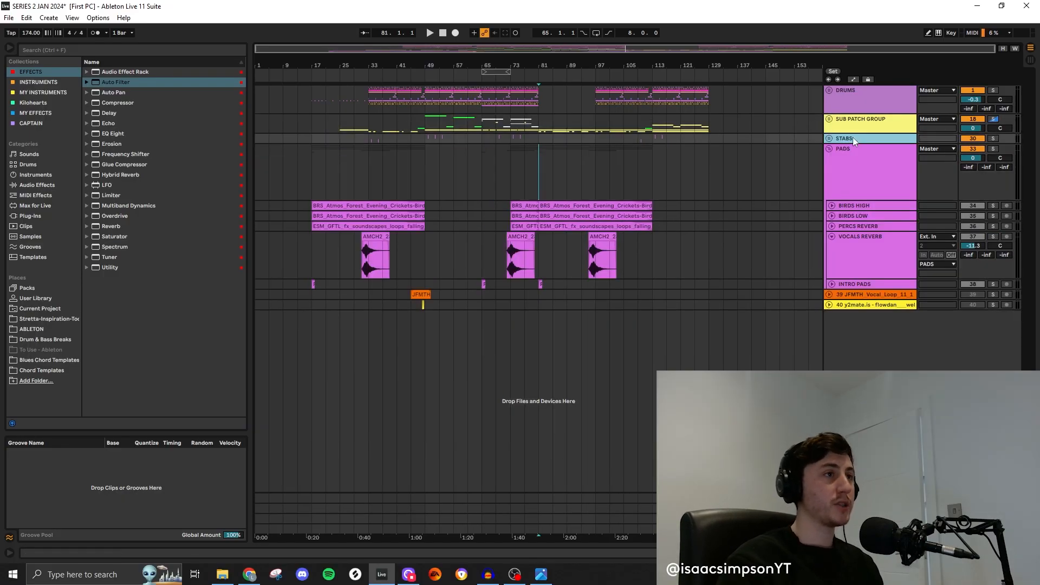
click(829, 138)
click(597, 168)
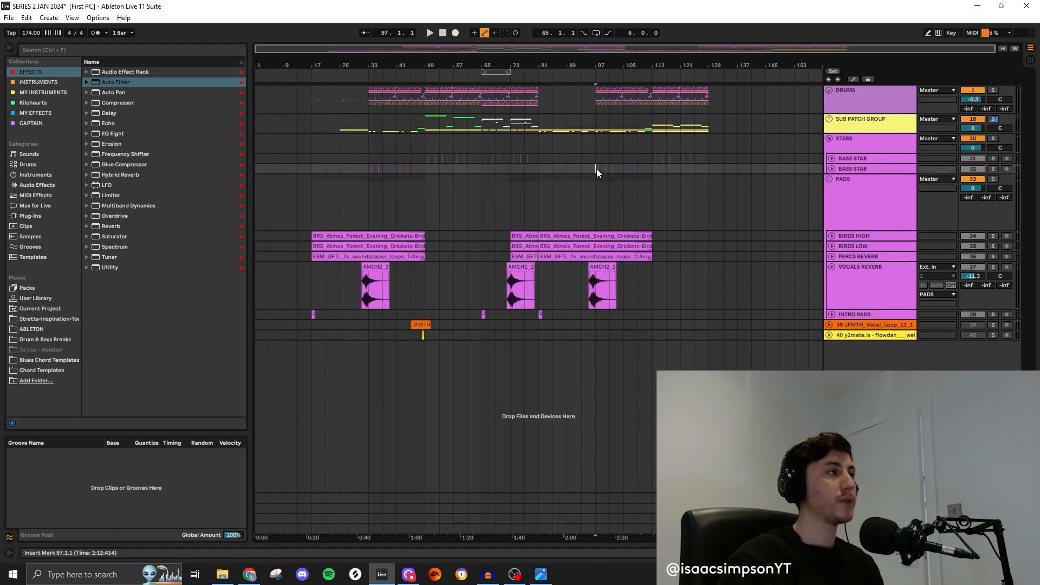
- Copy the BASSLINE 1 track into the STABS group, directly below the first BASS STAB track
click(828, 119)
click(855, 148)
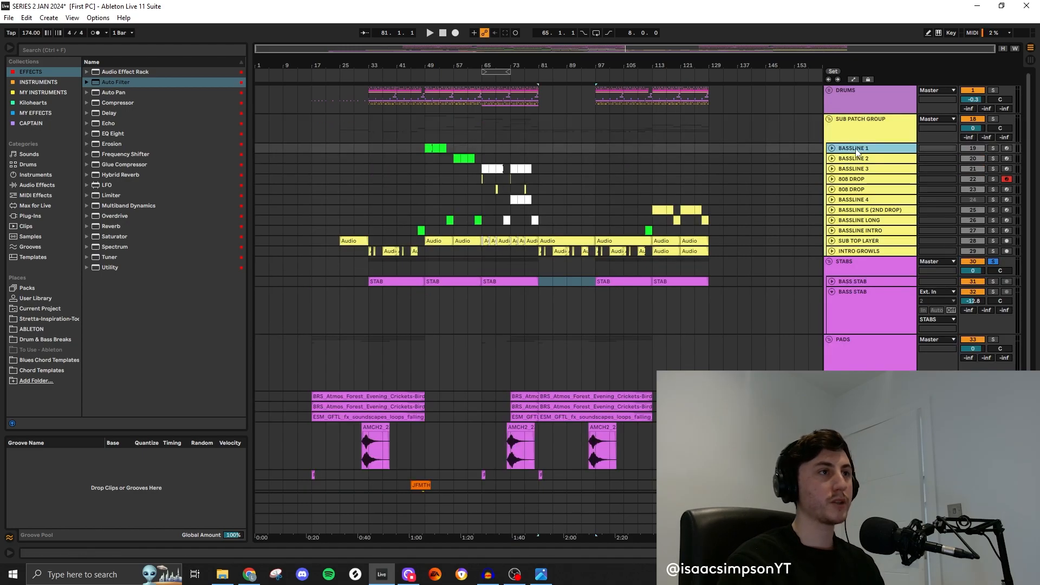
click(848, 280)
key(ctrl+v)
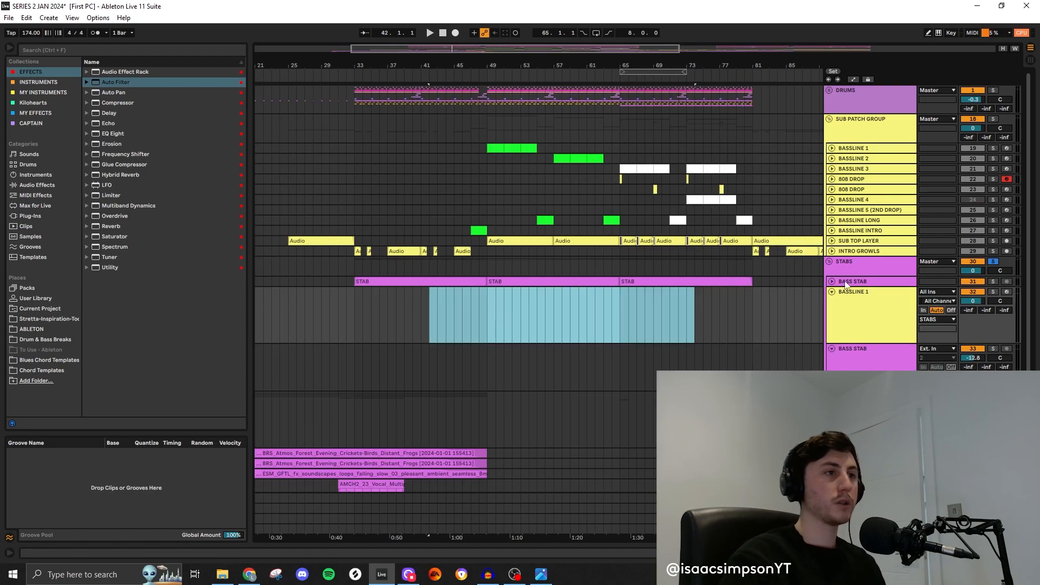
- Solo the copied BASSLINE 1 track in the STABS group and create a four-bar MIDI clip on it at bar 49
click(870, 319)
click(992, 292)
click(869, 307)
drag(488, 312, 524, 310)
key(ctrl+shift+m)
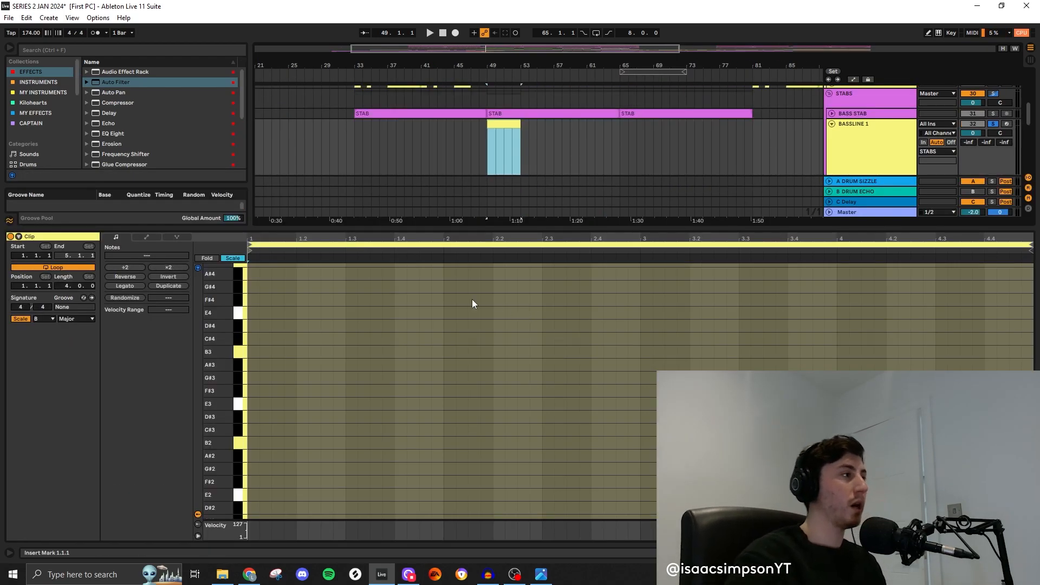
- Draw a run of short bass notes on a single pitch in the new MIDI clip
click(242, 326)
double_click(252, 326)
drag(258, 327, 454, 338)
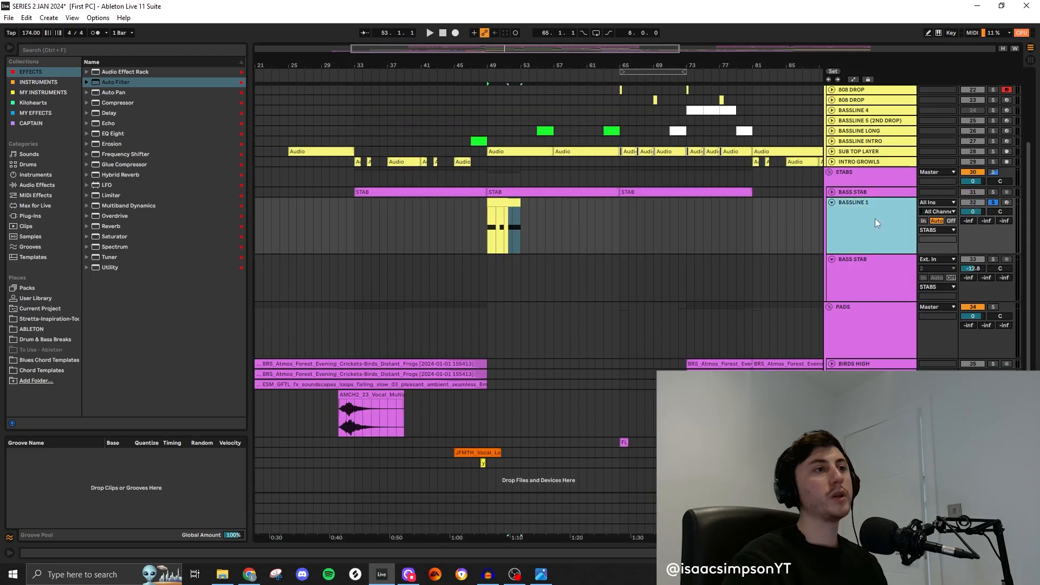
- Rename the copied BASSLINE 1 track in the STABS group as BASS STAB SERUM
right_click(875, 219)
click(863, 210)
text(BA)
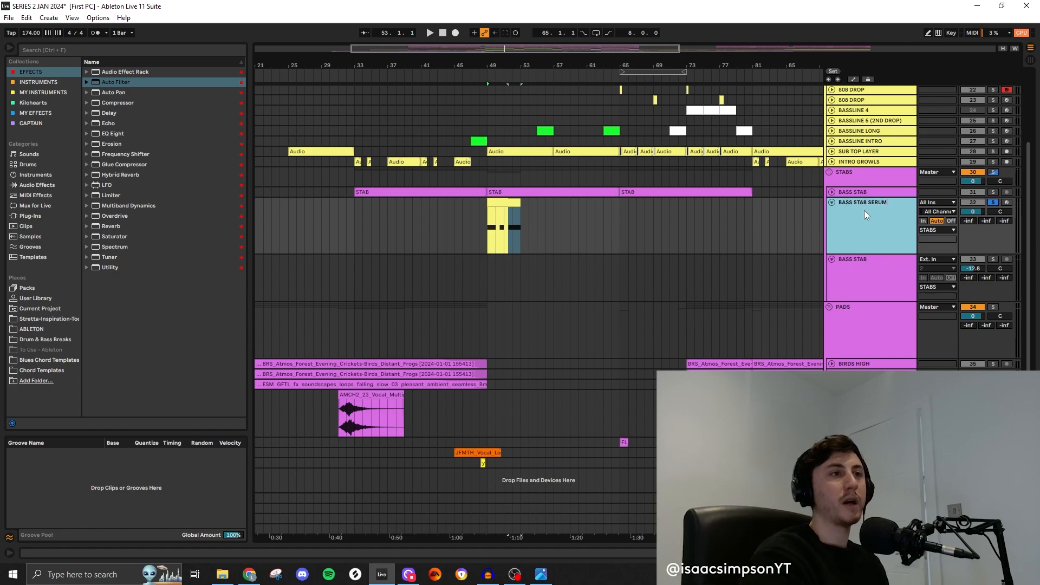
- Remove the Track Panning automation lane from BASS STAB SERUM and set Serum's LFO1 Rate to 1/8
click(502, 204)
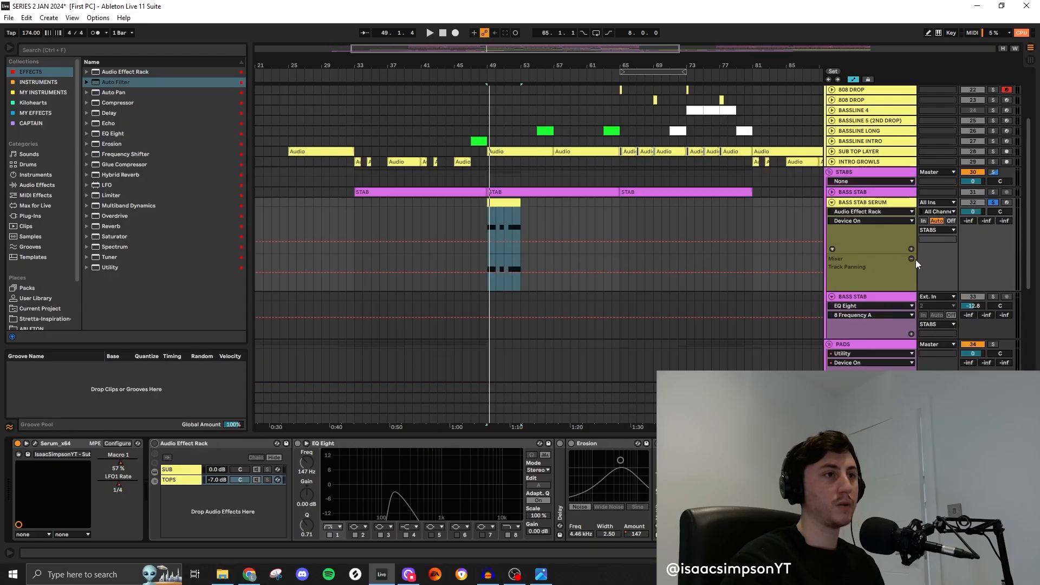
click(912, 259)
click(118, 488)
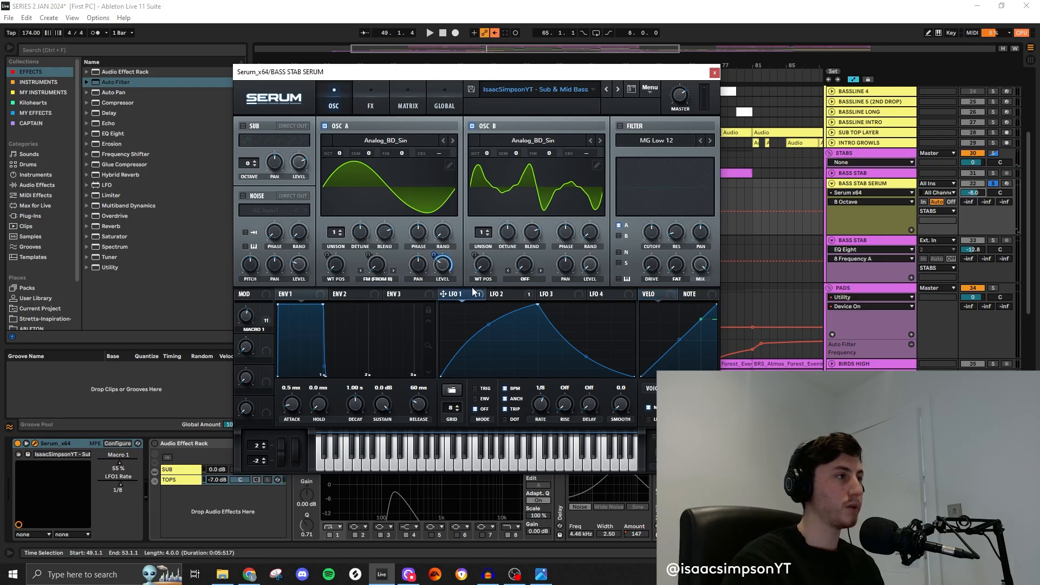
- Reshape Serum's LFO 1 into a curve that starts at full level and decays to zero
right_click(444, 268)
click(580, 306)
drag(537, 305, 408, 282)
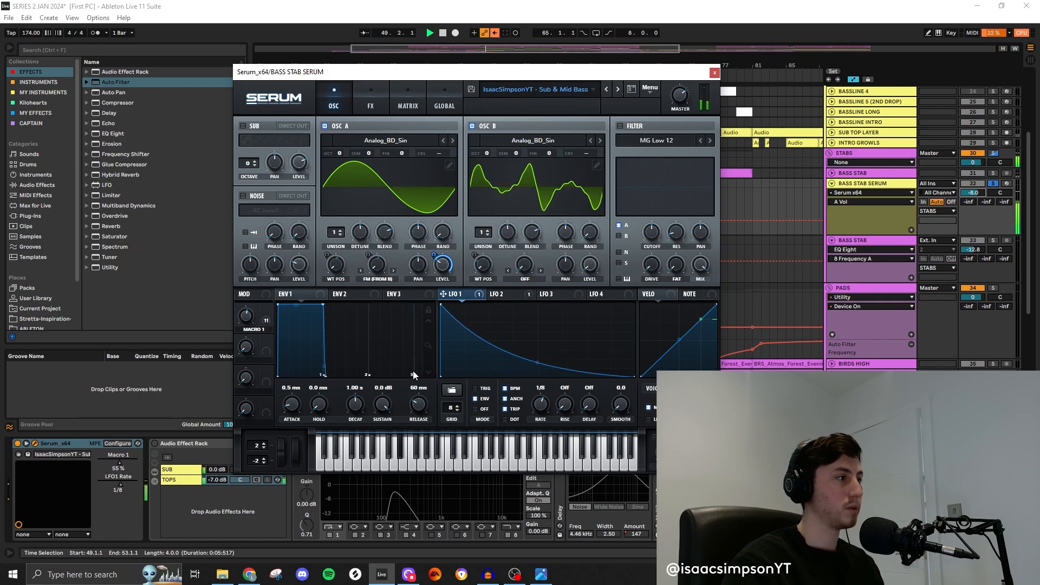
- Lower the sustain of Serum's Envelope 1 to minus infinity dB and set oscillator B's octave to +1
drag(382, 403, 405, 557)
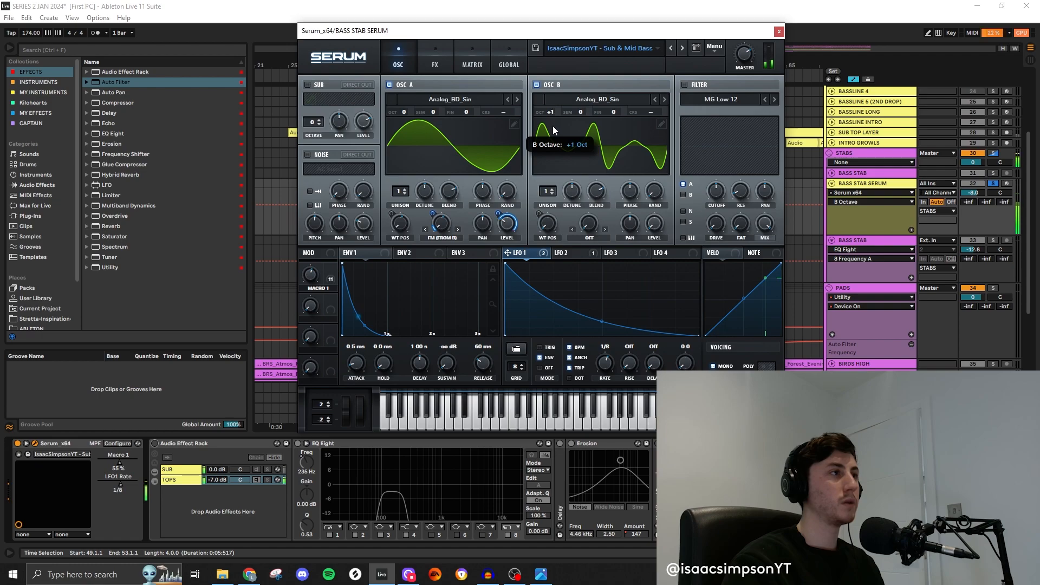
drag(550, 114, 553, 125)
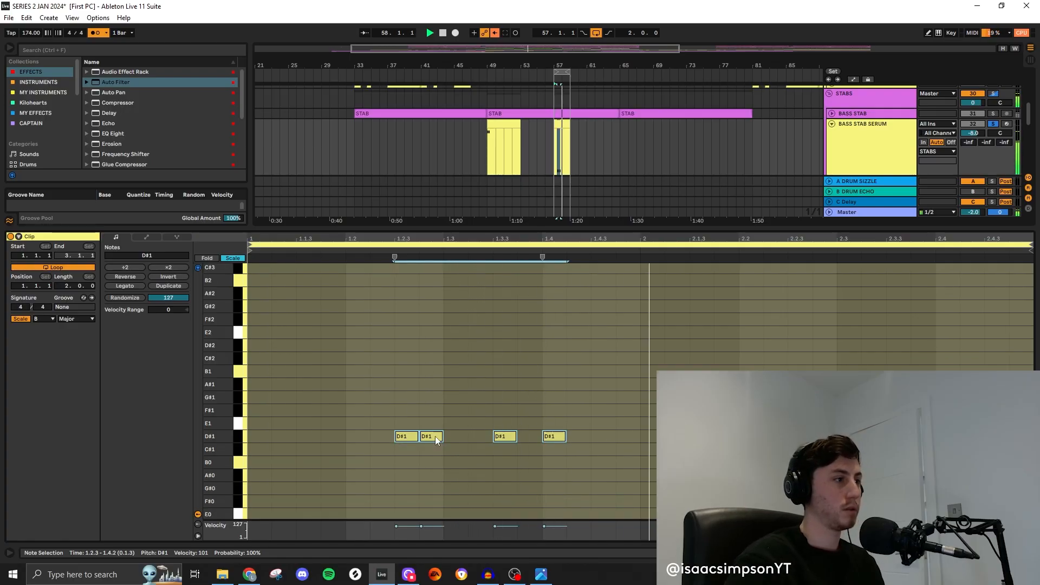
- Delete the selected effects from the Serum track's chain, keeping the Compressor, and lower its threshold to -10.9 dB during playback
key(shift+Tab)
key(Delete)
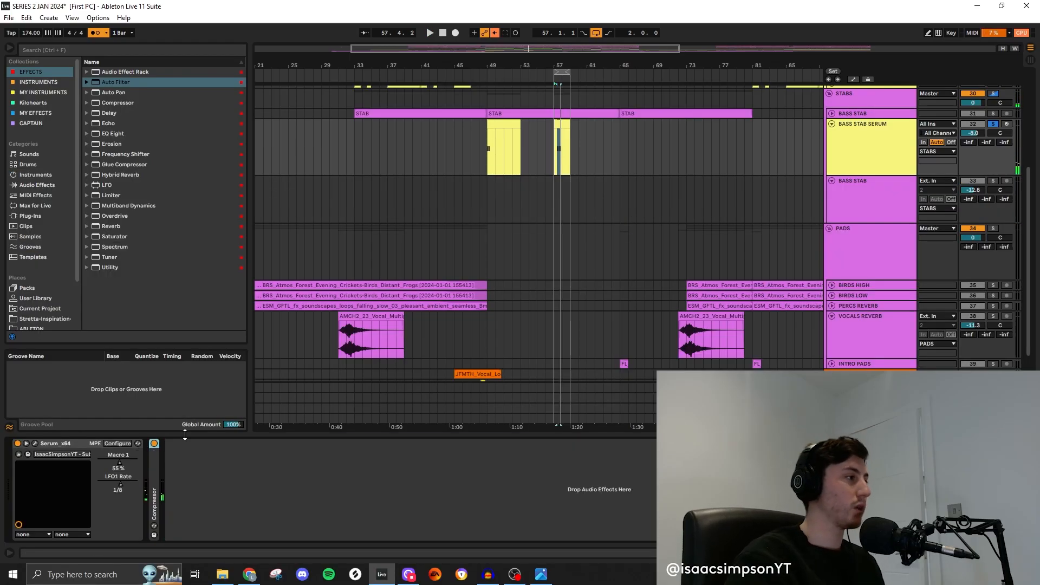
key(space)
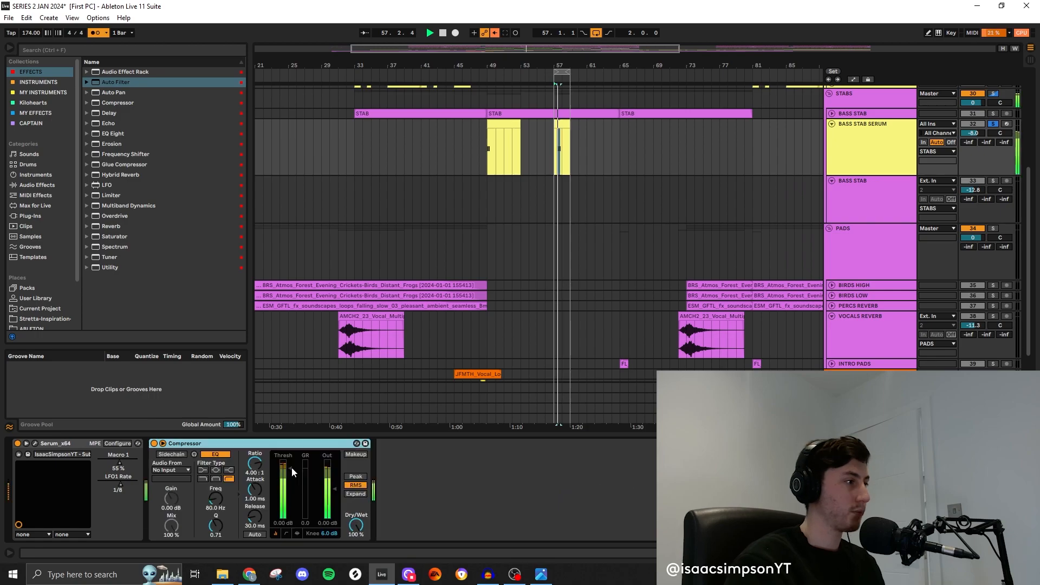
drag(293, 473, 290, 486)
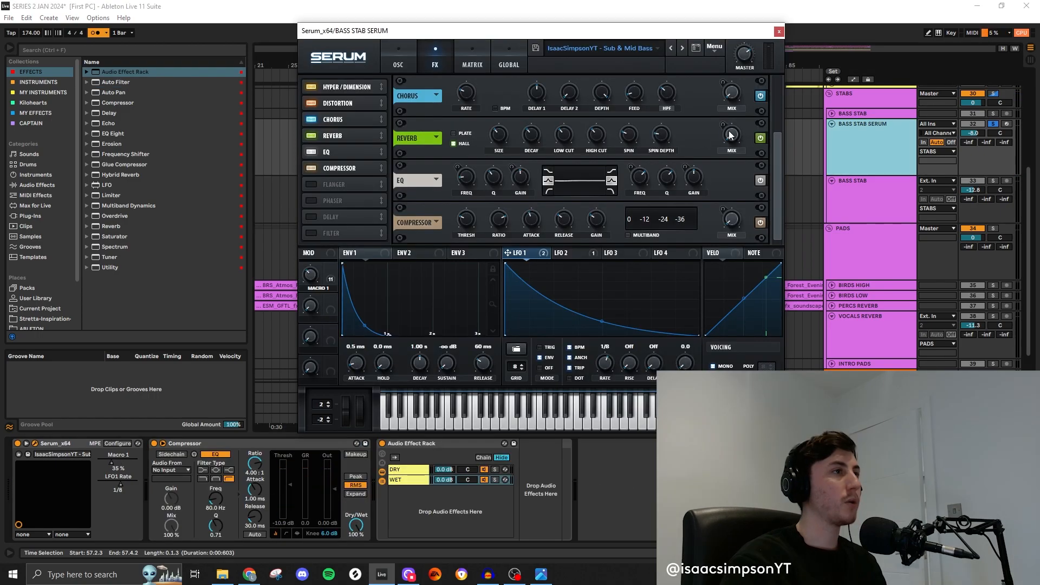
- Audition the bass stab loop with the rack's WET chain selected, and unlink the Delay's left and right channels
key(space)
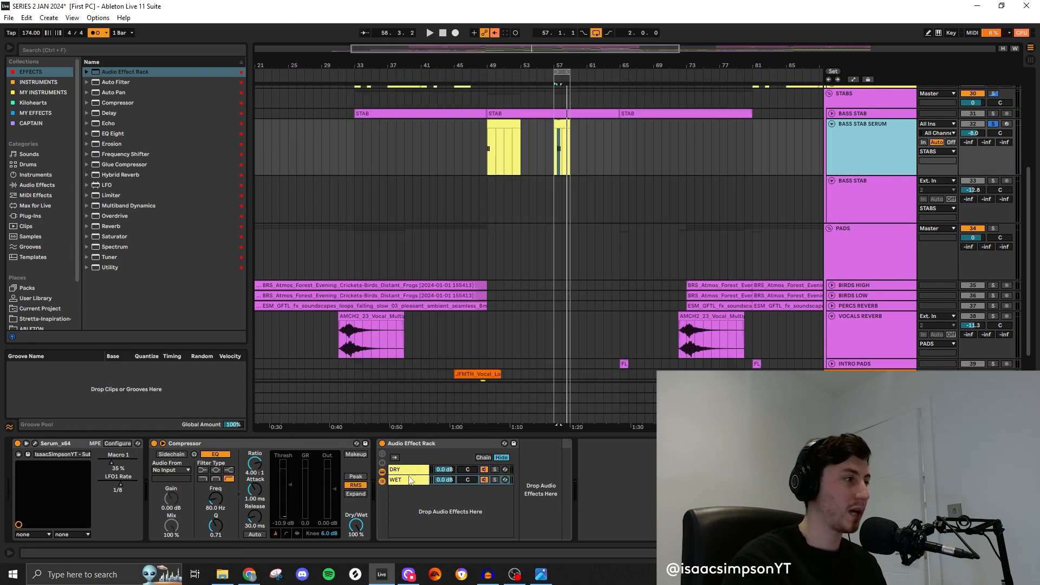
click(407, 481)
scroll(545, 334, down, 2)
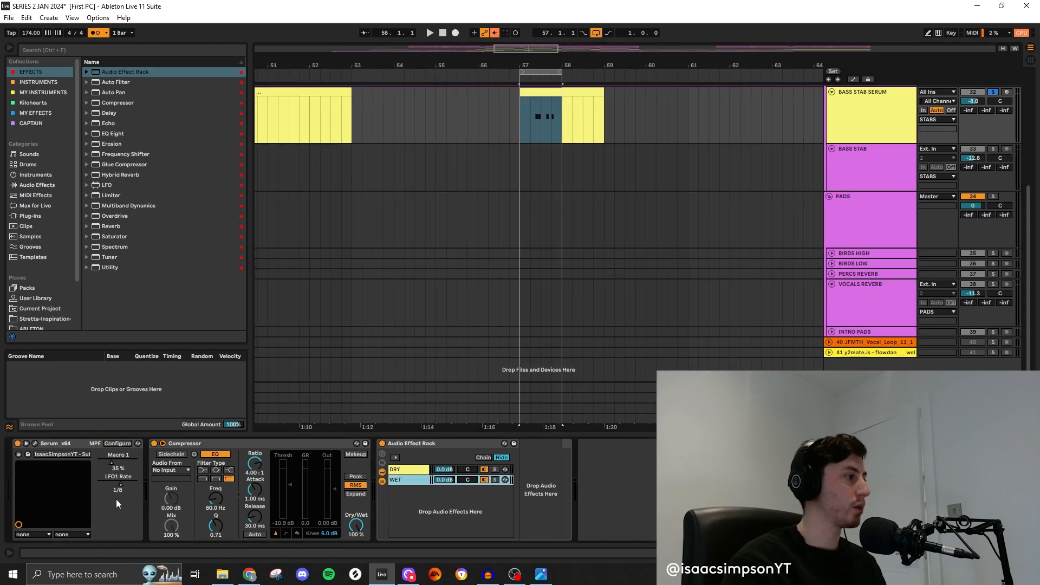
key(space)
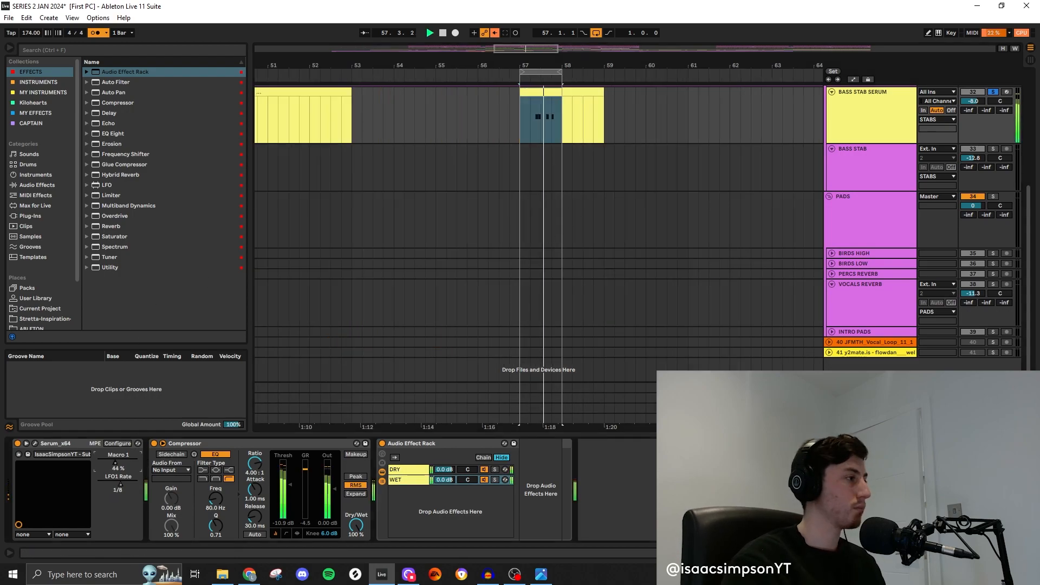
key(space)
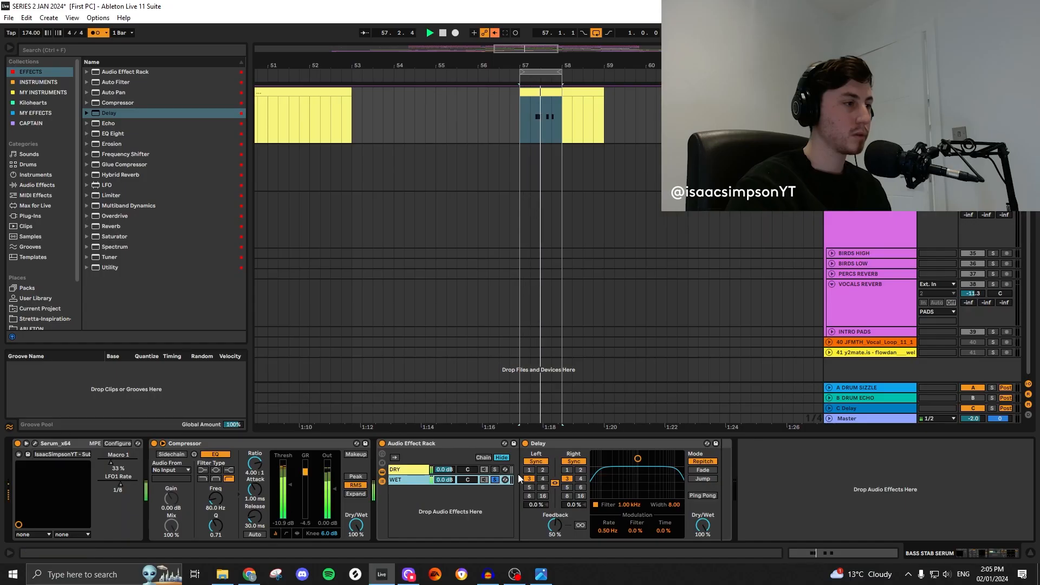
click(555, 482)
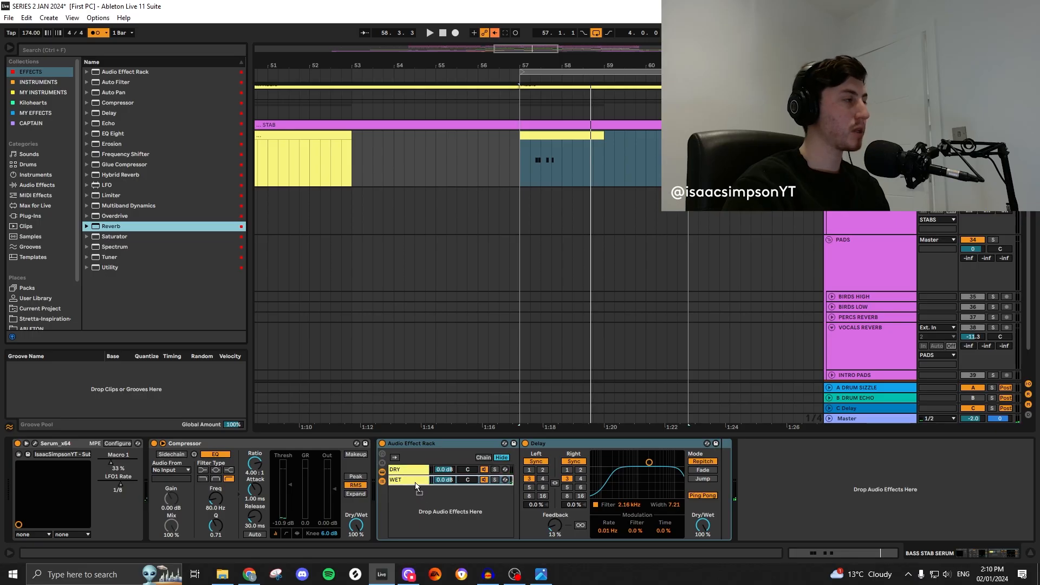
- Add Reverb to the rack as a separate REVERB chain, and solo that chain over a two-bar loop from bar 57
mouse_move(415, 482)
mouse_down()
mouse_move(414, 499)
mouse_move(422, 493)
mouse_up()
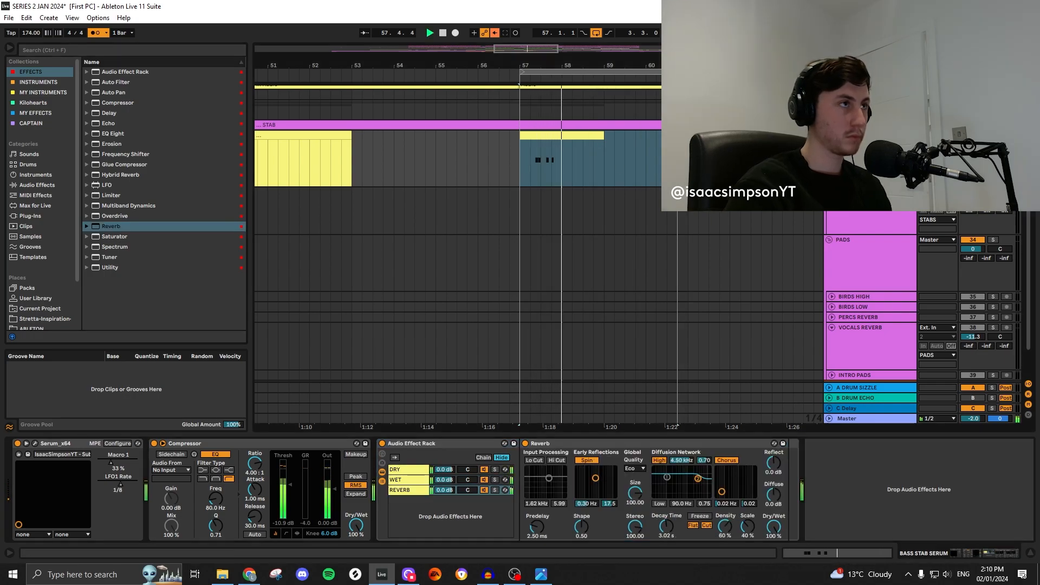
drag(687, 71, 604, 71)
key(space)
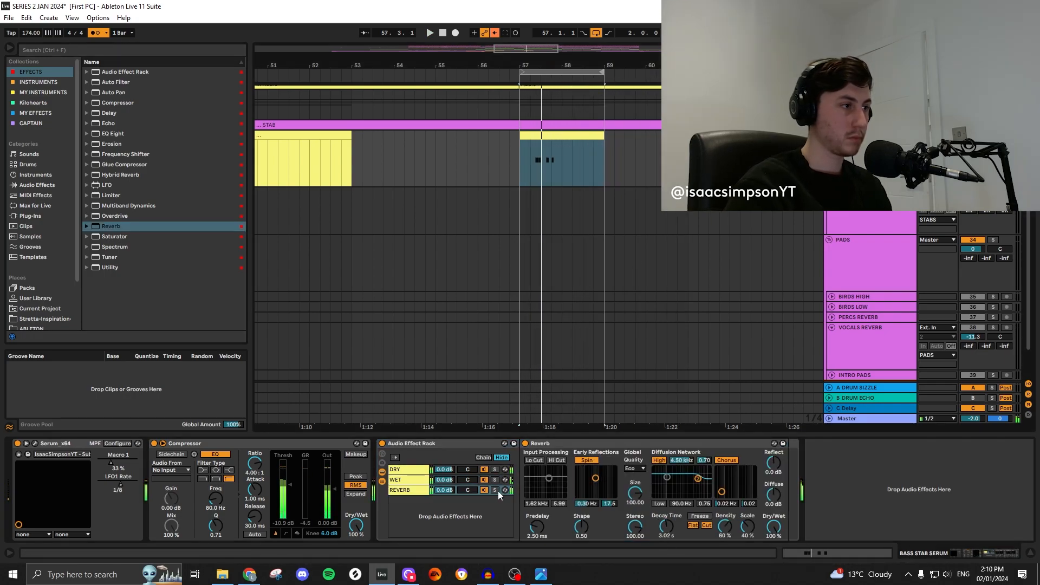
click(494, 490)
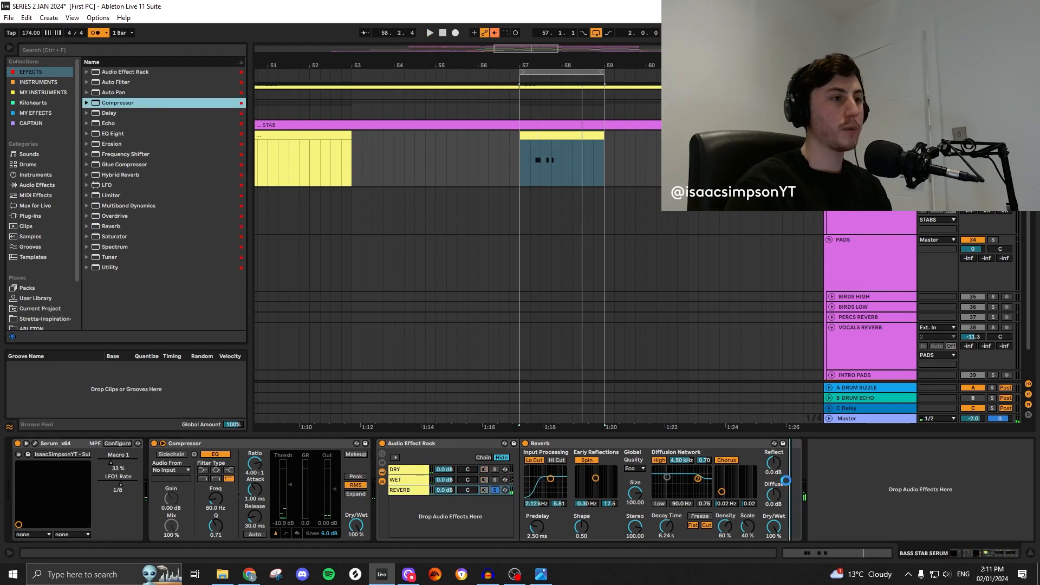
- Sidechain the Compressor after the Reverb to the KICK track and lower its threshold
click(802, 443)
click(808, 455)
click(808, 470)
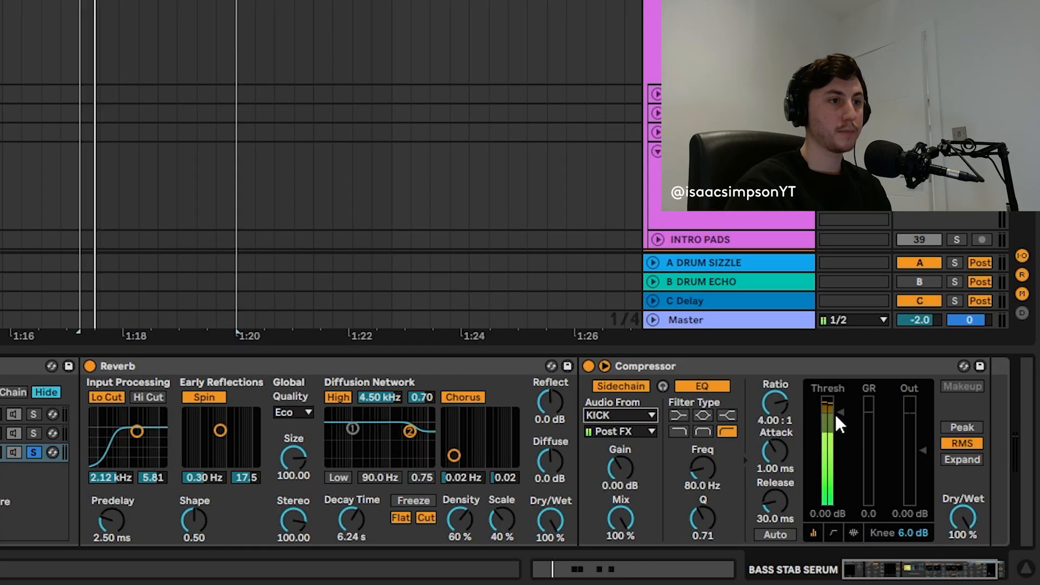
drag(838, 424, 839, 483)
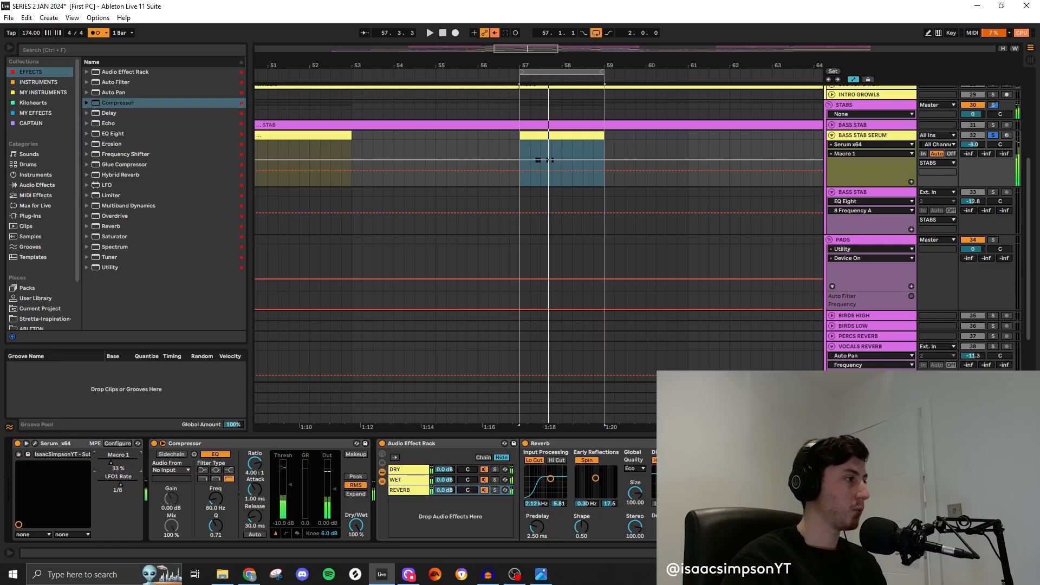
- Automate Serum's Macro 1 on BASS STAB SERUM to rise from 0.57 at bar 57 to 0.74 at bar 58
right_click(113, 462)
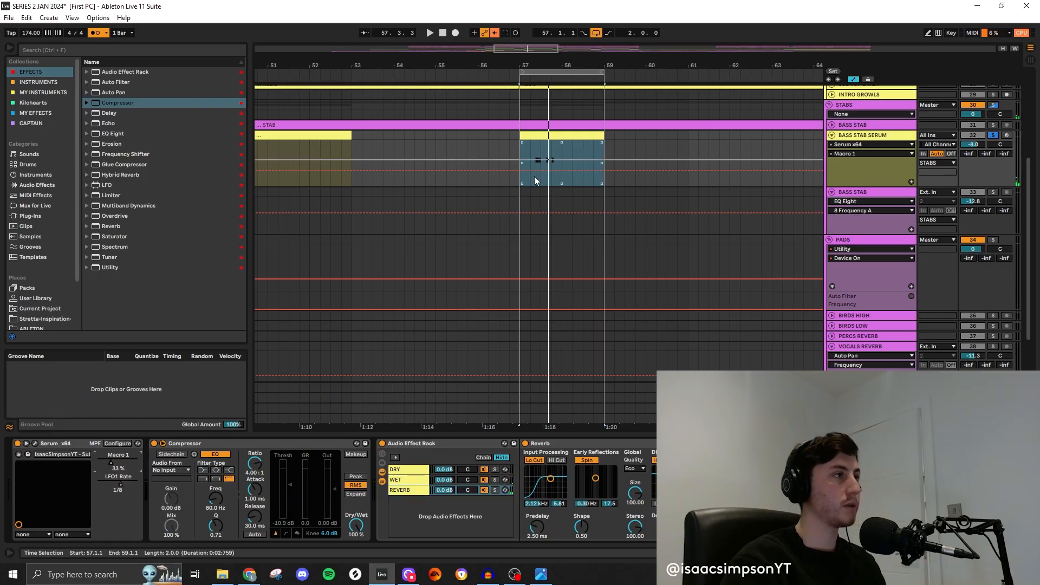
scroll(529, 164, up, 5)
click(481, 159)
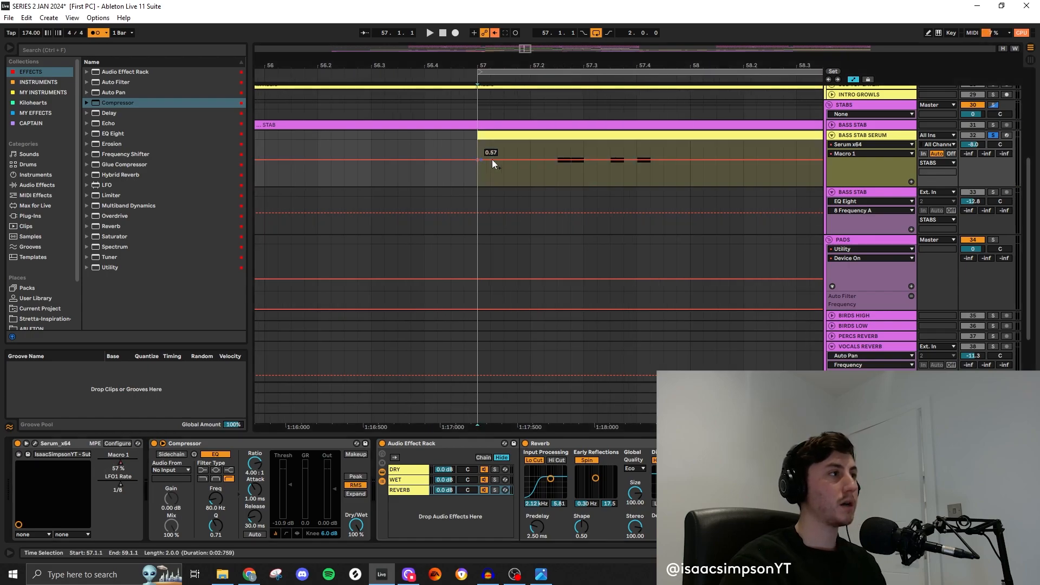
drag(691, 160, 691, 152)
key(space)
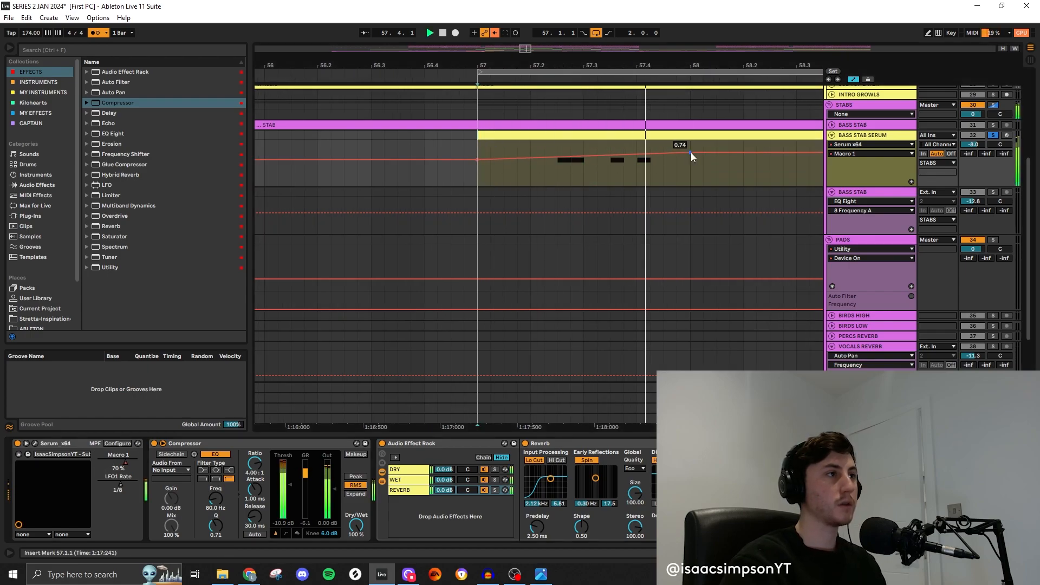
- Lower both the start and end breakpoints of the Macro 1 automation ramp
drag(477, 158, 477, 170)
drag(690, 158, 687, 161)
click(861, 137)
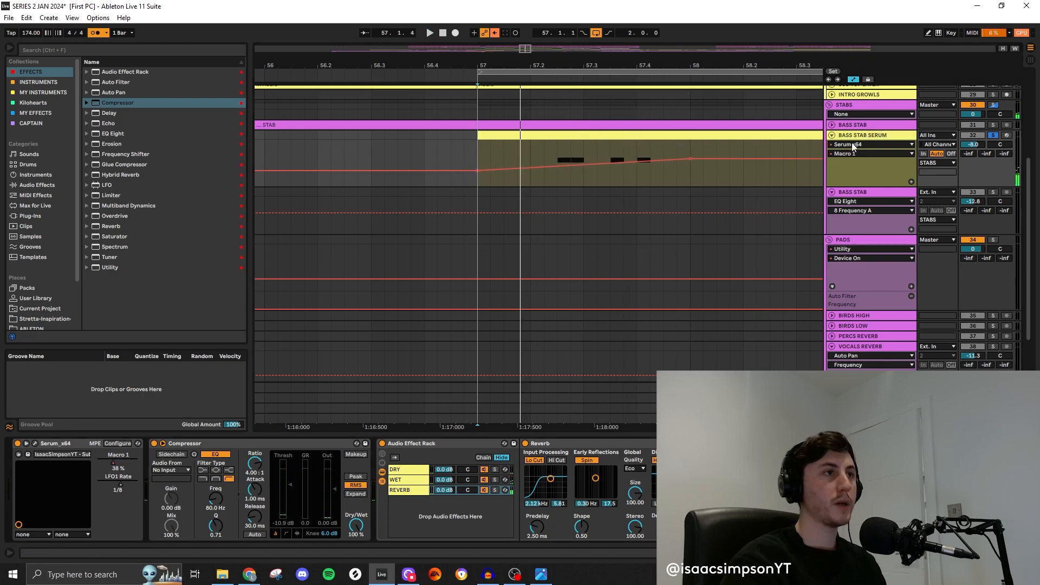
- Collapse the Audio Effect Rack and add an Auto Filter after it on the BASS STAB SERUM track
double_click(473, 444)
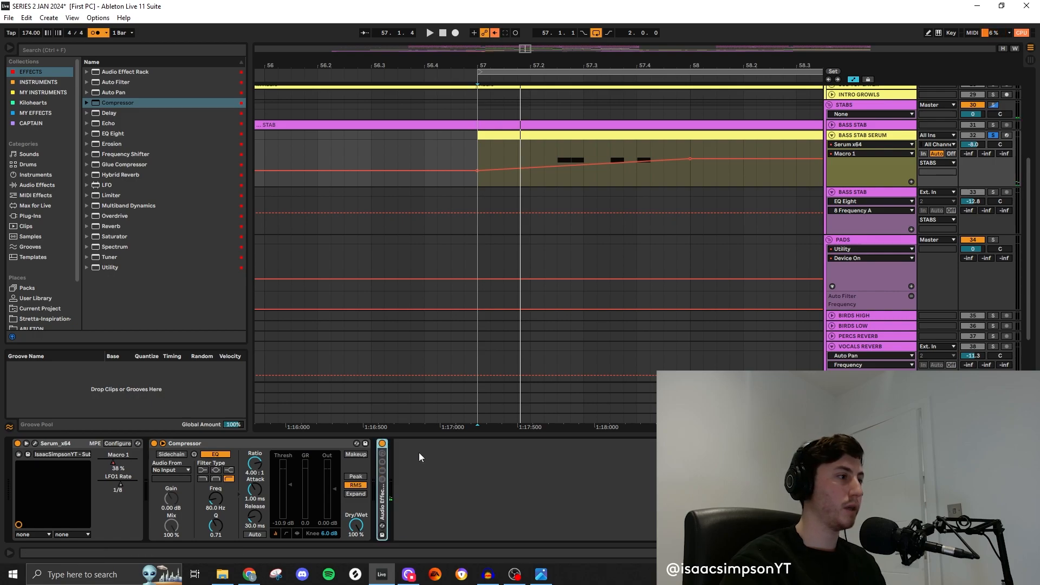
click(118, 82)
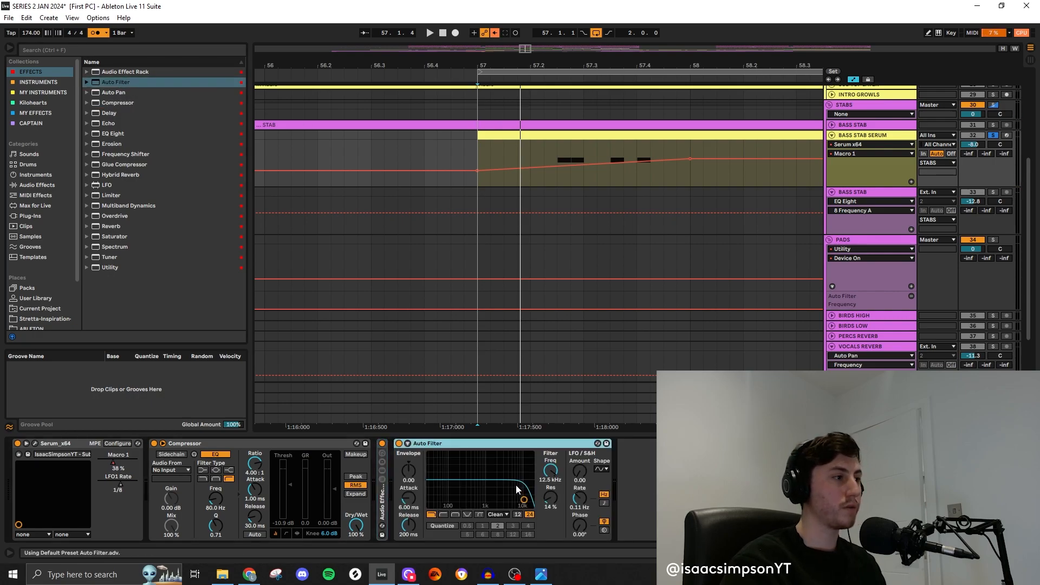
key(space)
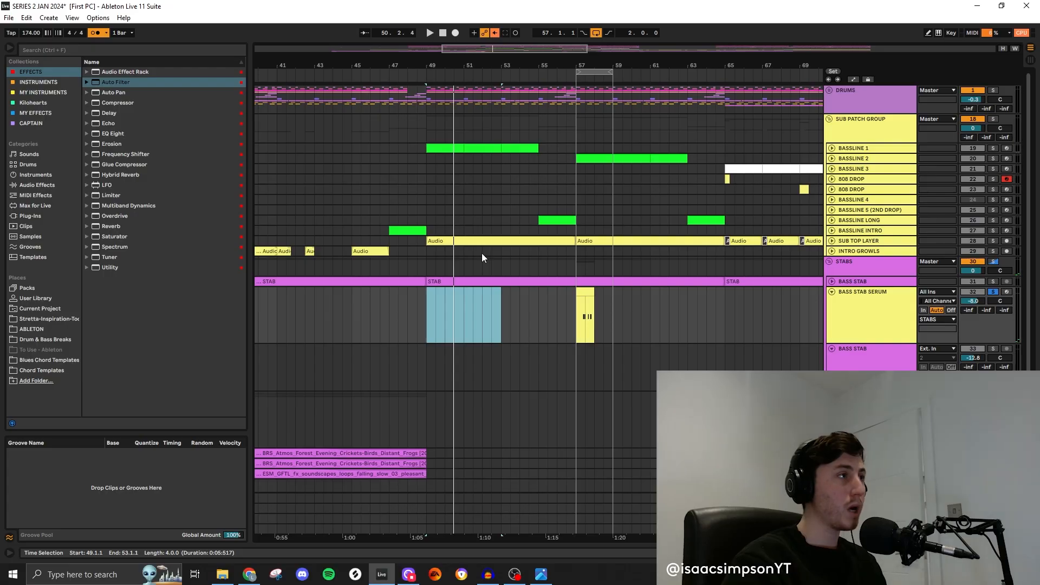
- Move the BASS STAB SERUM clip from bar 57 to bar 50
drag(586, 292, 457, 301)
scroll(456, 307, up, 5)
scroll(456, 304, down, 3)
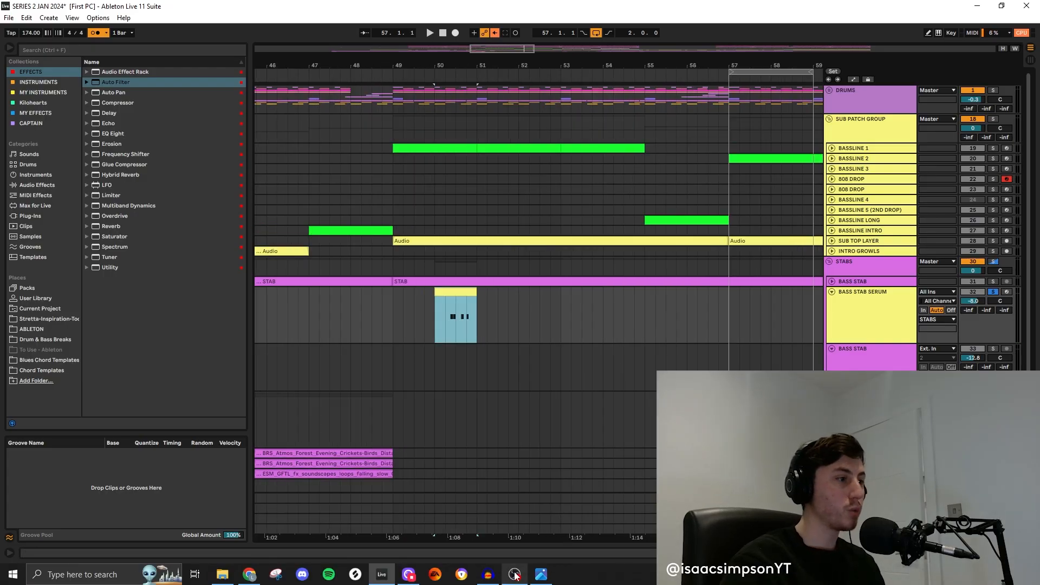
- Examine how the MID BASS and SYNTH POPS fillers are spaced against the basslines in the SONG FORMAT.PNG reference image
click(544, 576)
scroll(195, 246, up, 1)
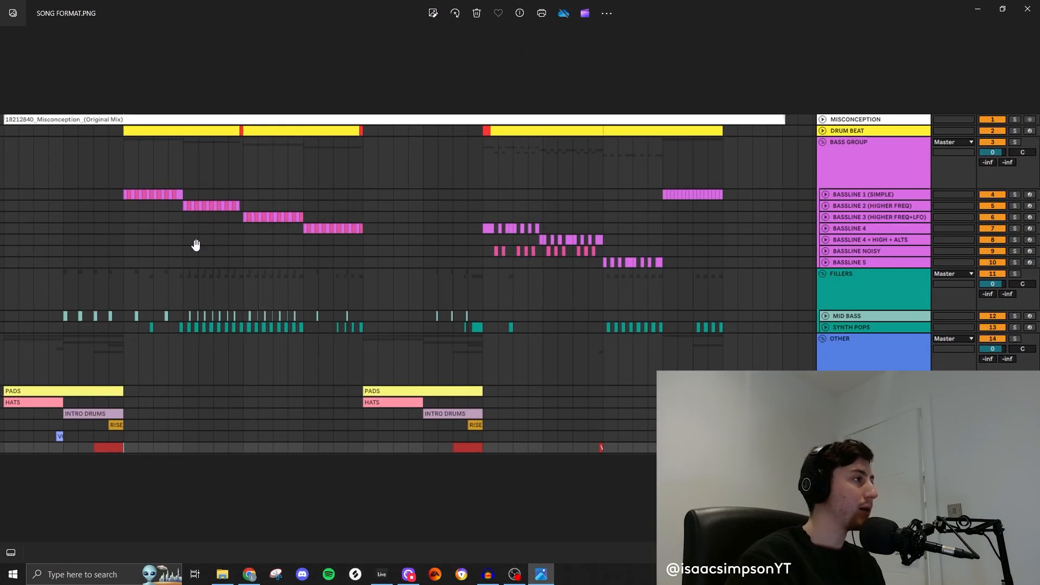
scroll(170, 316, up, 8)
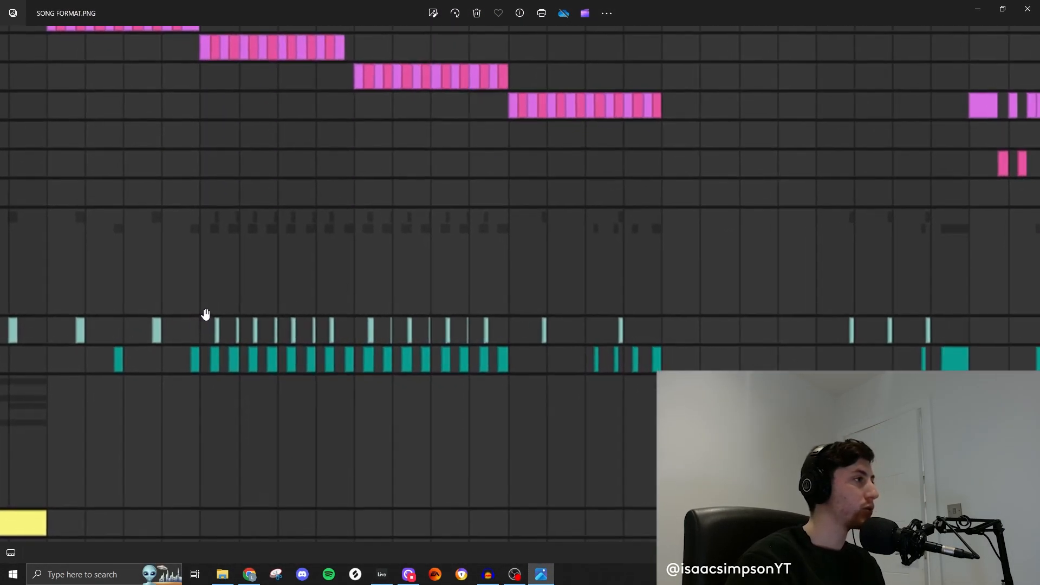
scroll(374, 70, down, 8)
scroll(255, 278, up, 10)
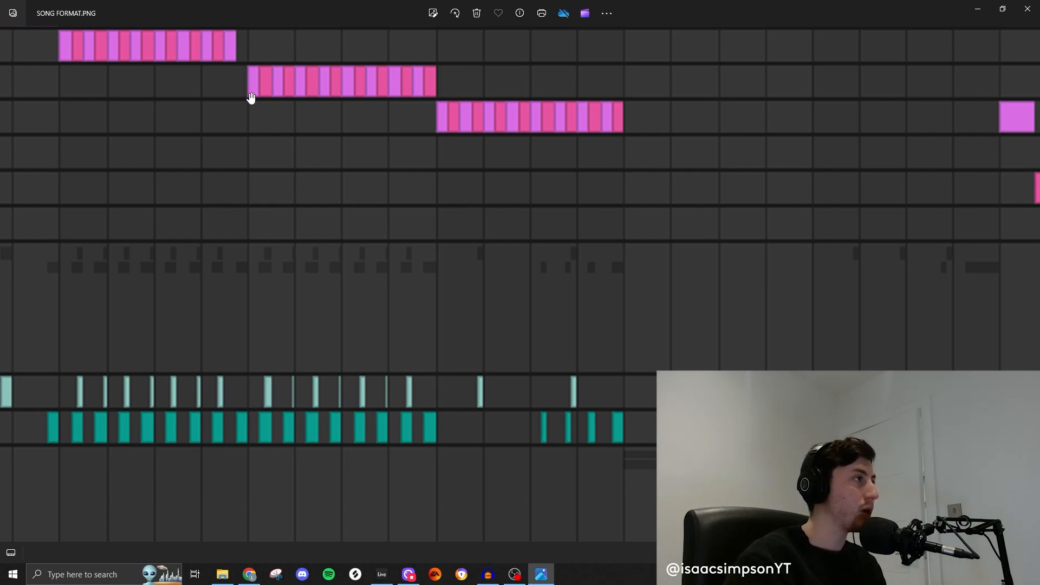
click(978, 13)
- Play BASSLINE 1 soloed from bar 49 and turn off the metronome
scroll(434, 259, down, 6)
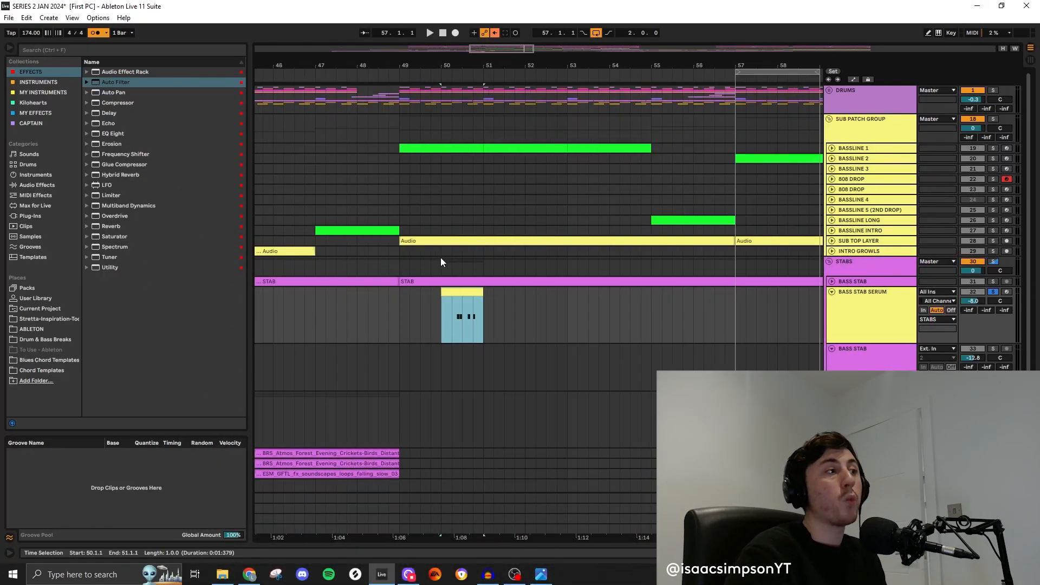
scroll(451, 271, up, 4)
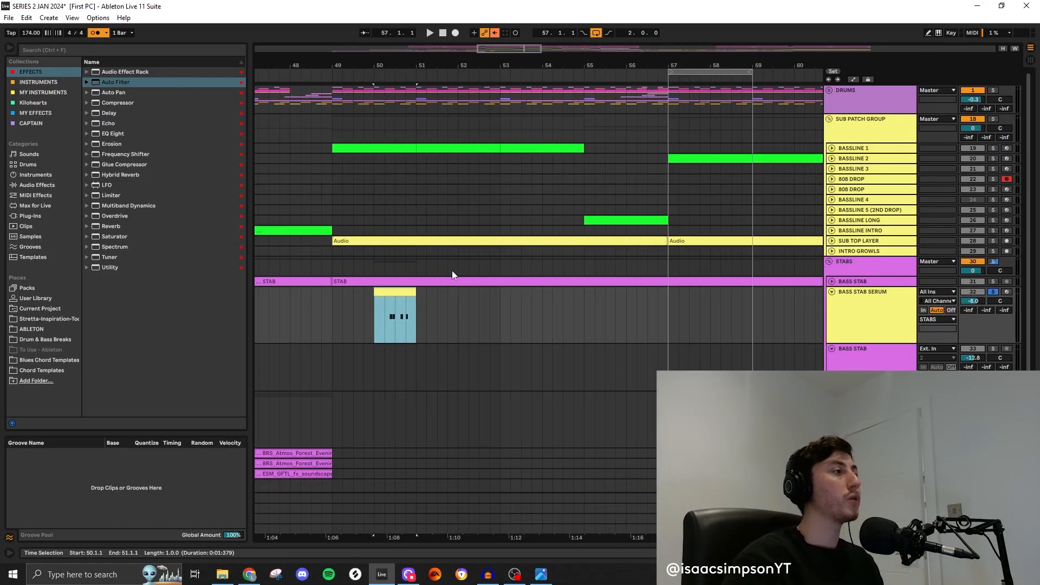
click(333, 307)
click(341, 149)
click(993, 148)
key(space)
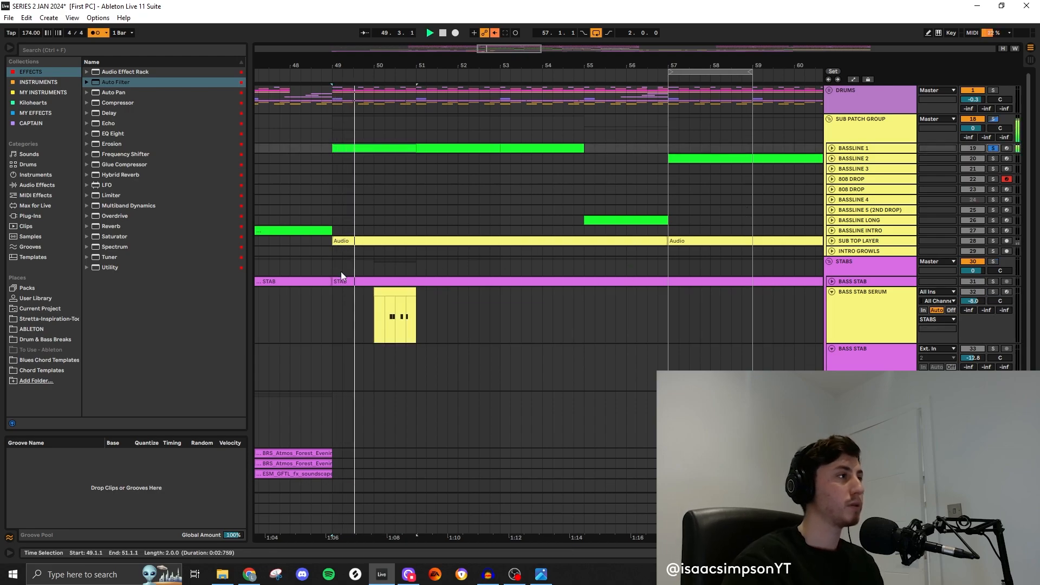
click(95, 33)
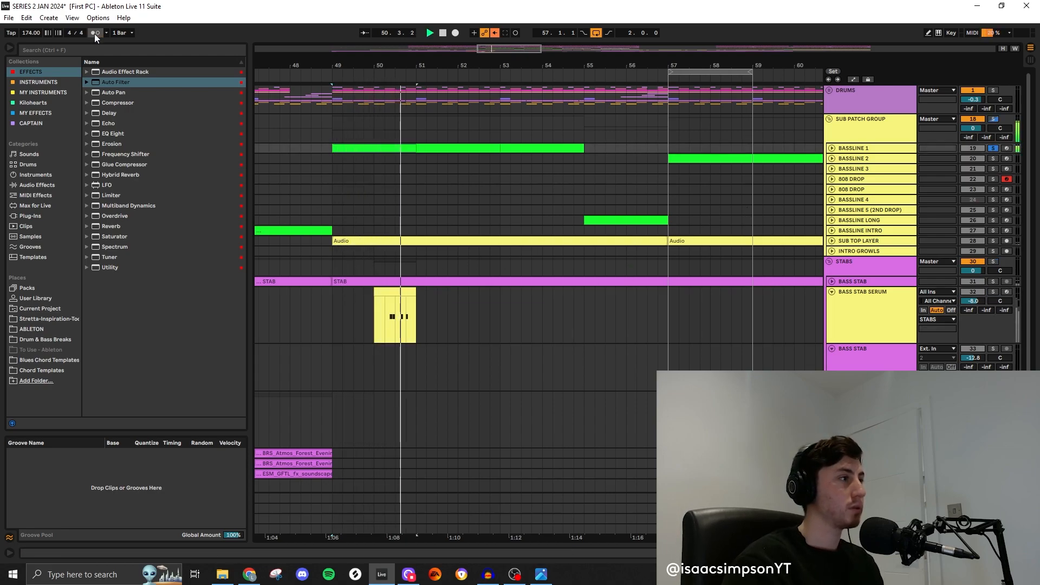
- Solo the STABS group alongside BASSLINE 1 and listen to the stab clip at bar 50
click(381, 300)
key(space)
click(992, 261)
key(space)
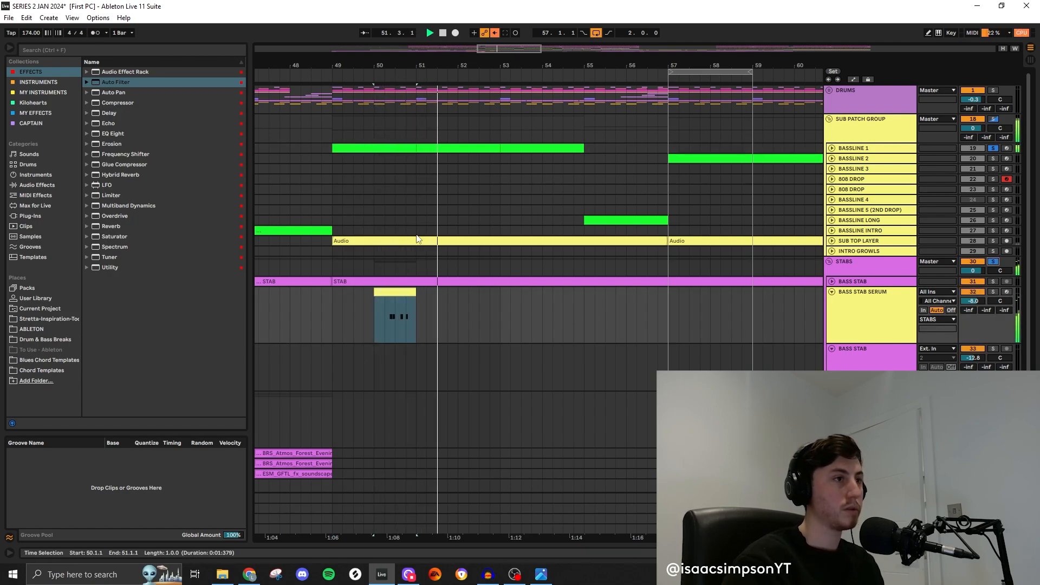
key(space)
- Set the Delay feedback in the WET chain to 14% and repeat the stab clip at bars 52 and 54
click(969, 553)
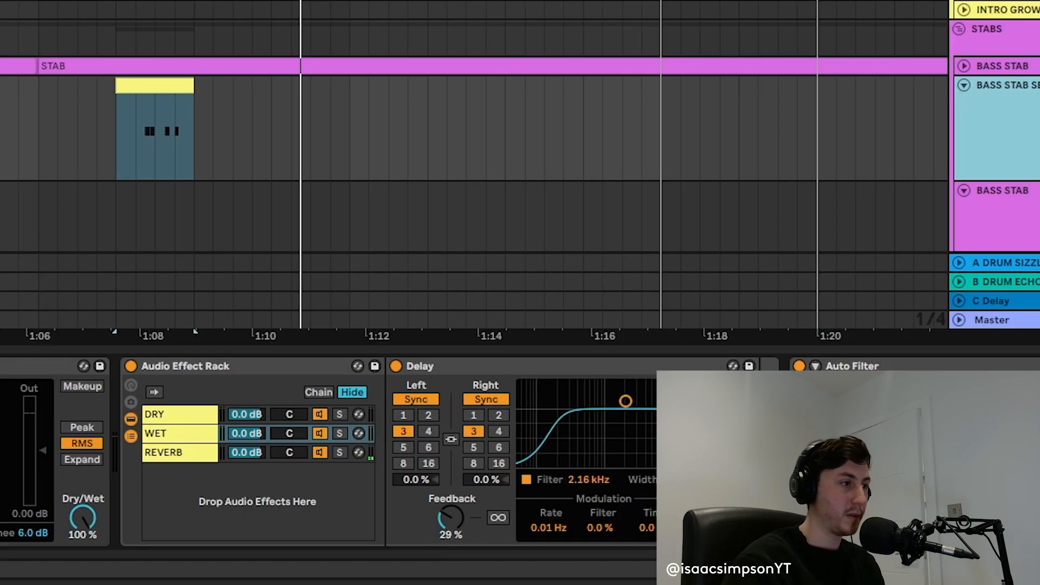
key(space)
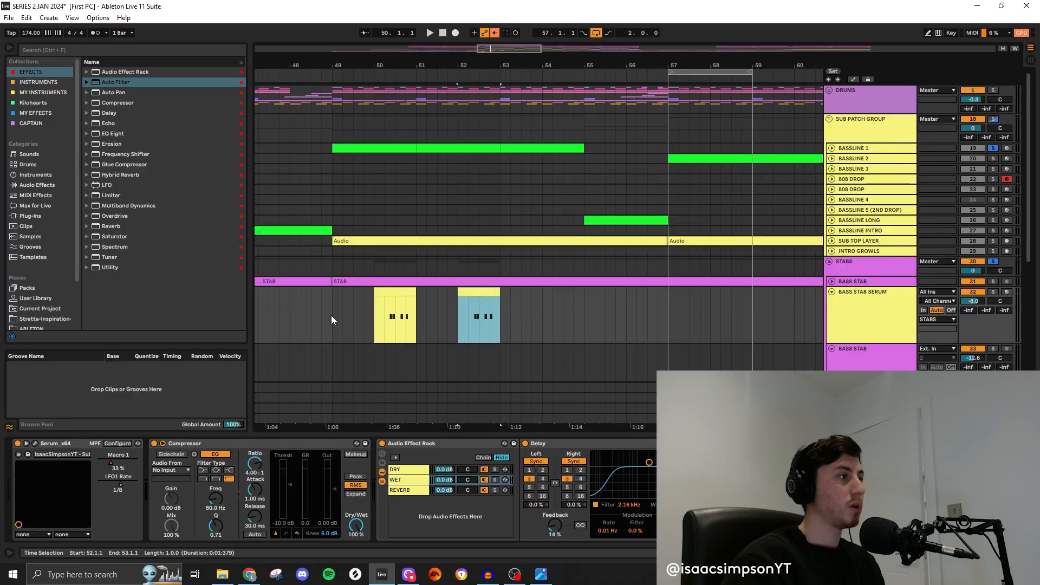
drag(331, 316, 499, 324)
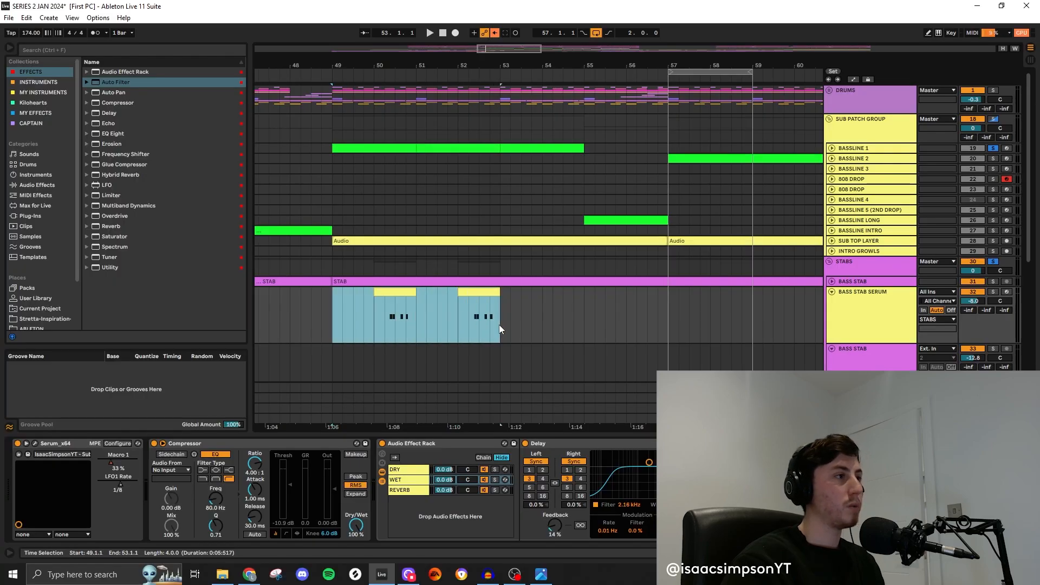
key(ctrl+d)
- Automate the Auto Filter frequency on BASS STAB SERUM to rise from bar 49 to about 3.88 kHz at bar 55
key(a)
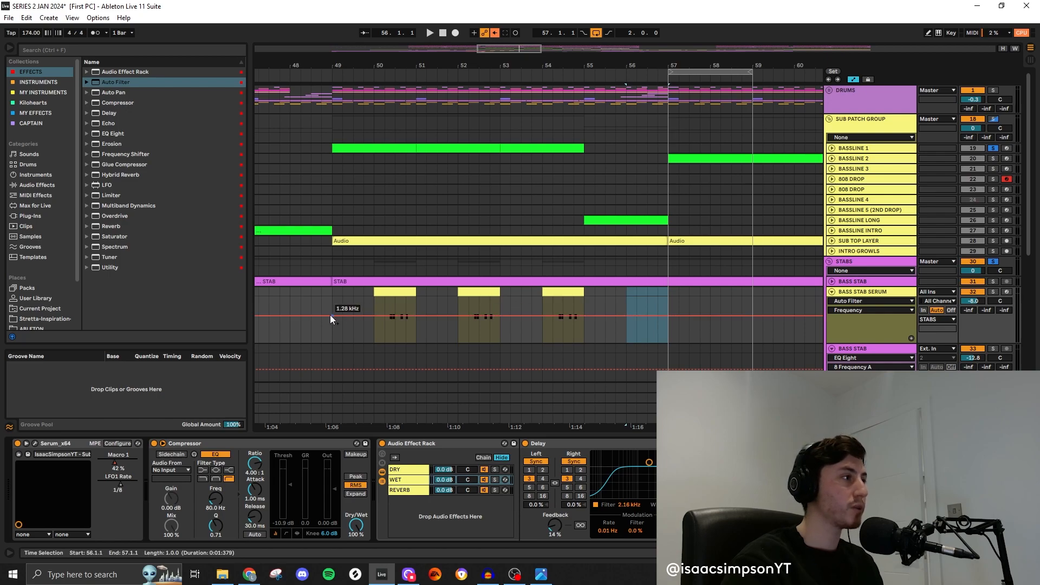
drag(331, 316, 331, 322)
drag(584, 323, 583, 313)
click(562, 292)
key(space)
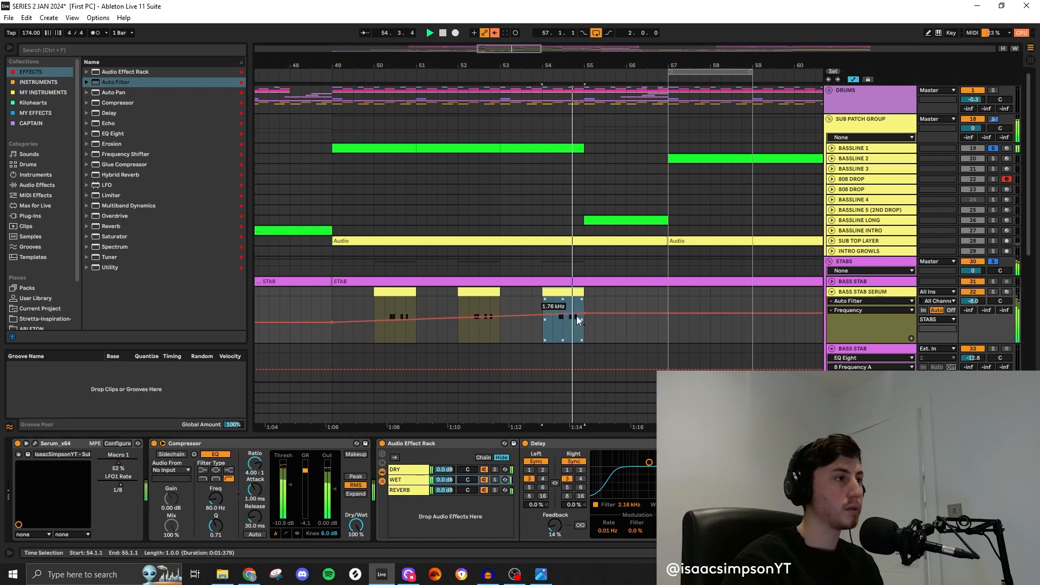
key(space)
drag(584, 313, 583, 309)
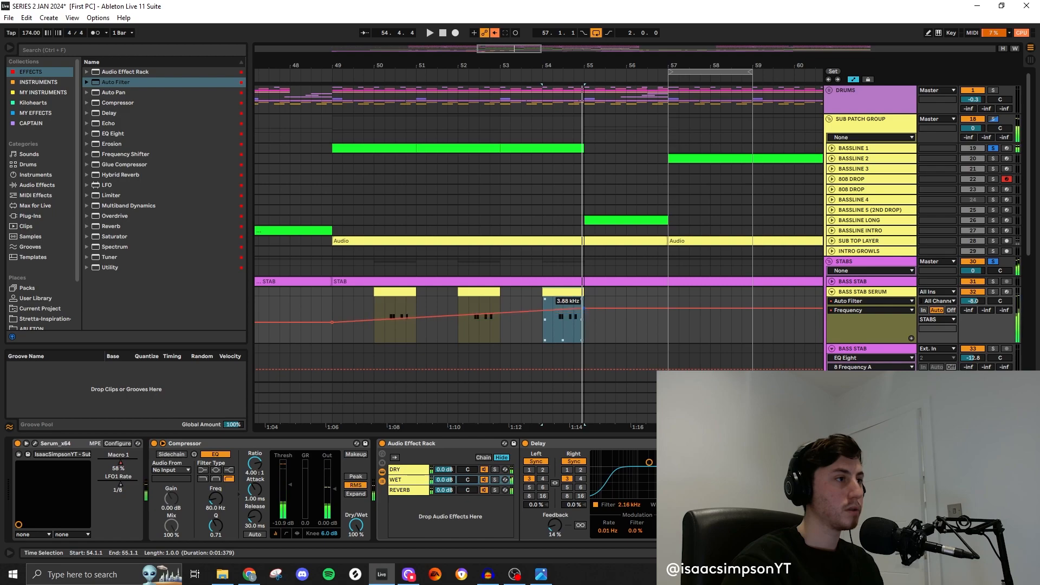
- Lower the BASS STAB SERUM track volume to -12.1 dB during playback from bar 54
click(539, 322)
key(space)
drag(973, 301, 973, 310)
key(space)
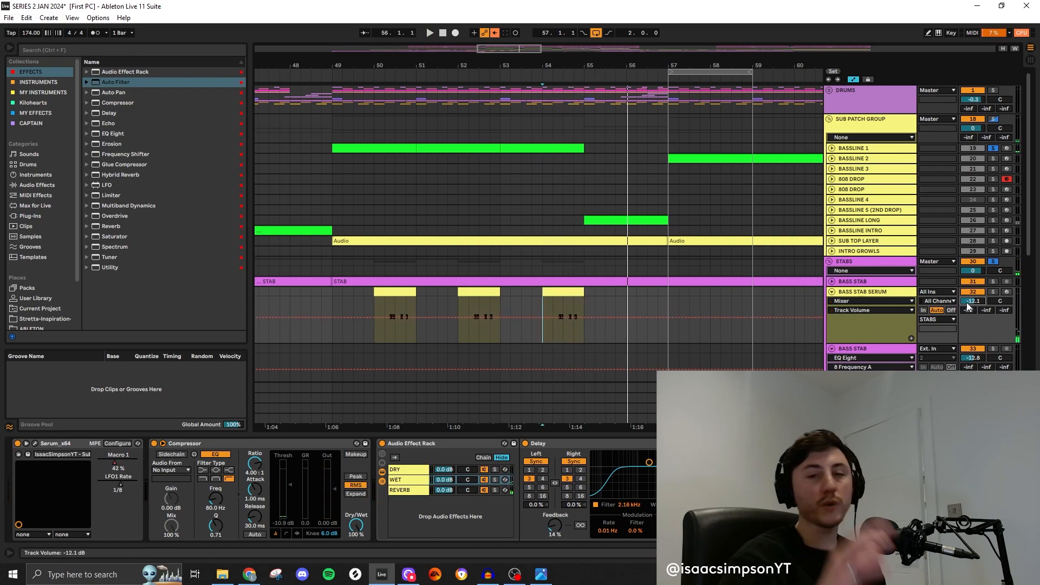
- Play the arrangement from bar 48 without solos to hear the stabs in the full mix
key(space)
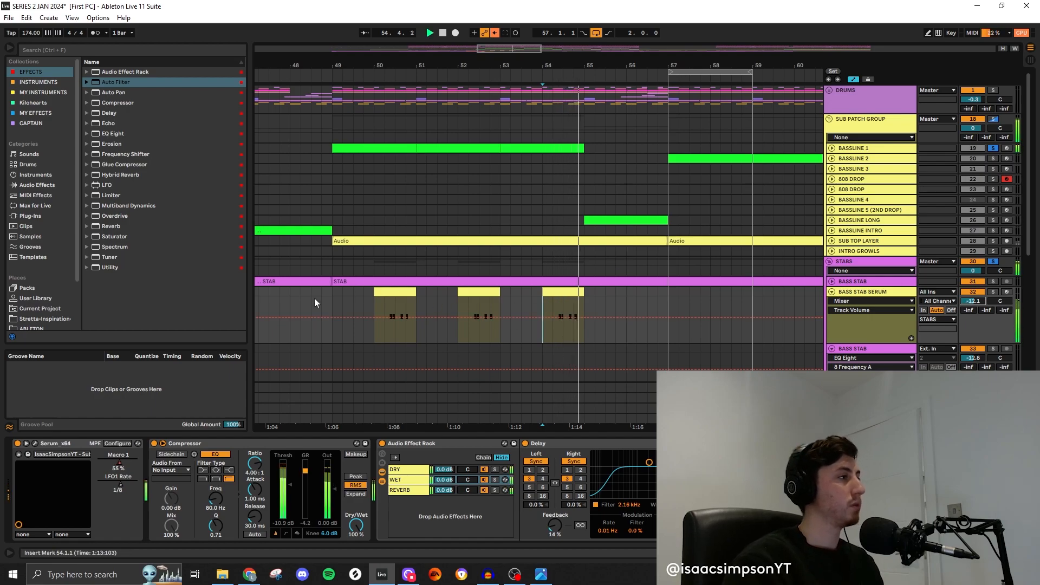
scroll(478, 310, down, 3)
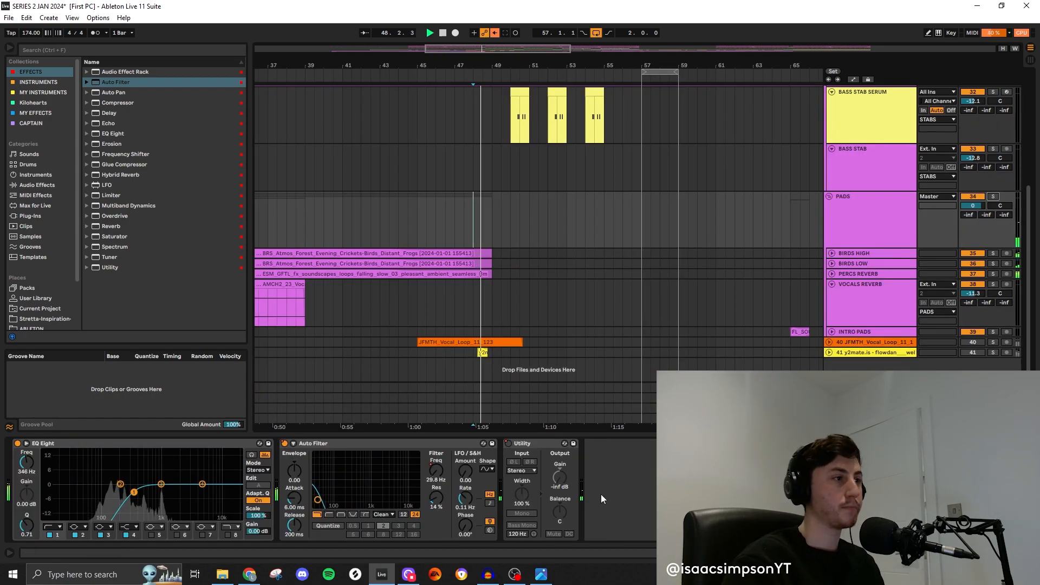
key(ctrl+alt+l)
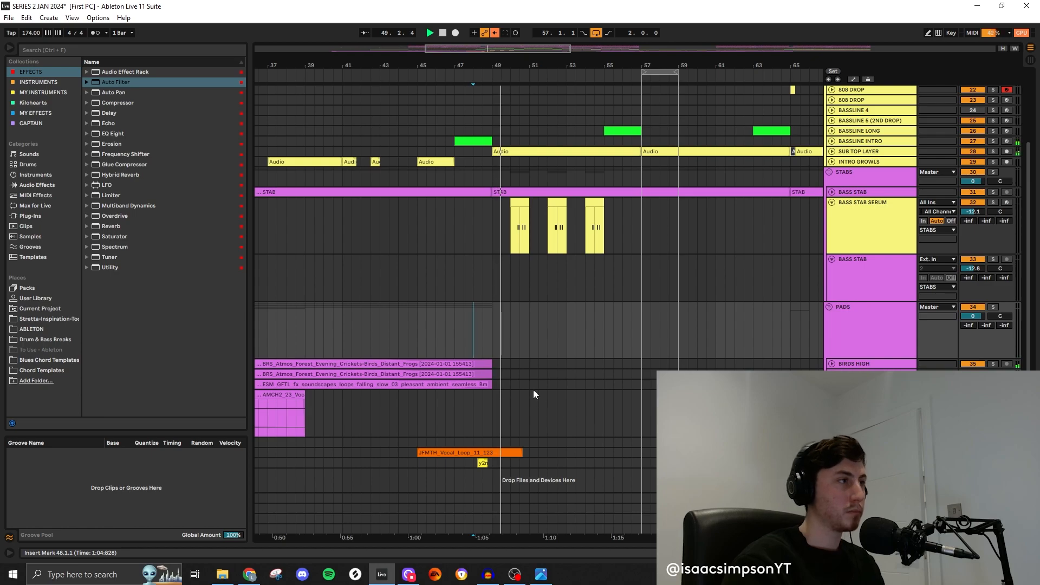
scroll(557, 325, up, 3)
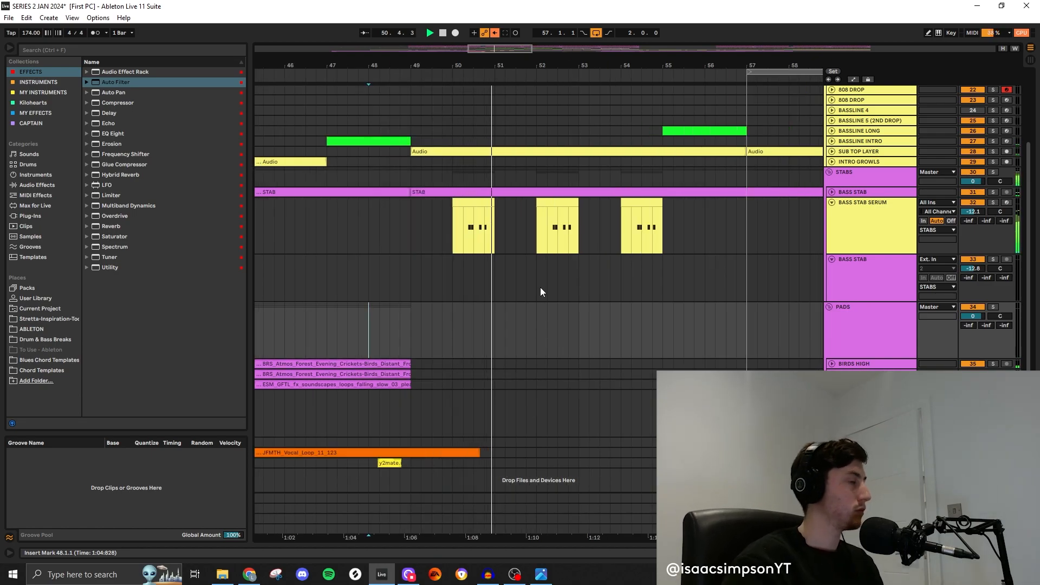
- Duplicate the three stab clips on BASS STAB SERUM through to bar 81 and play the copy at bar 66
click(410, 232)
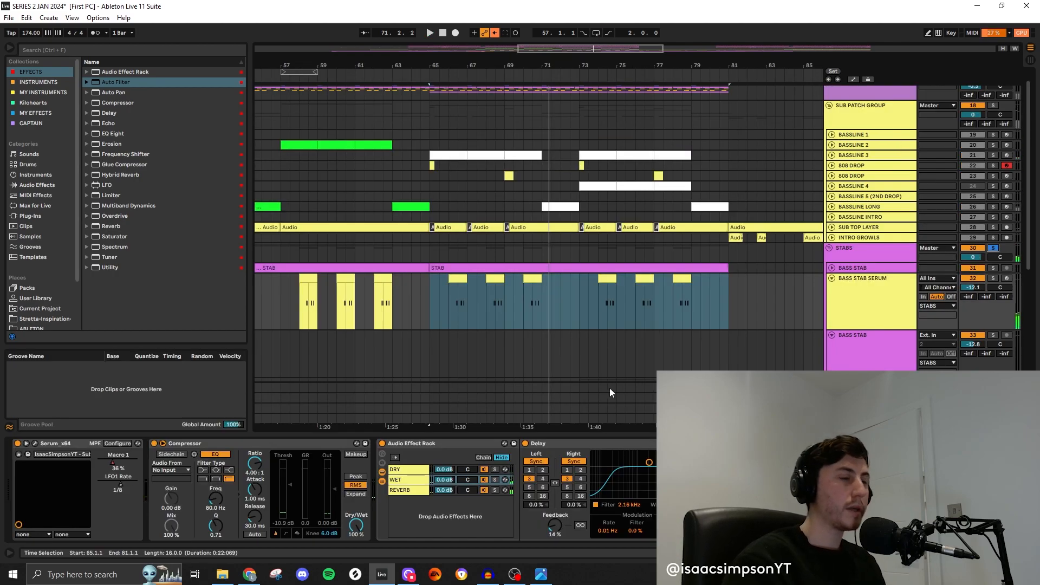
click(887, 313)
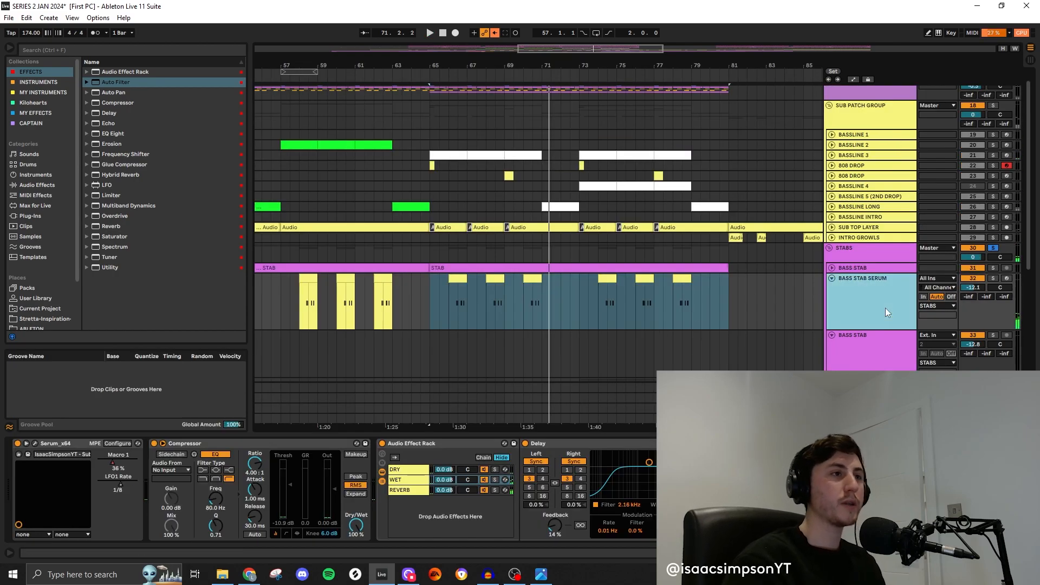
key(space)
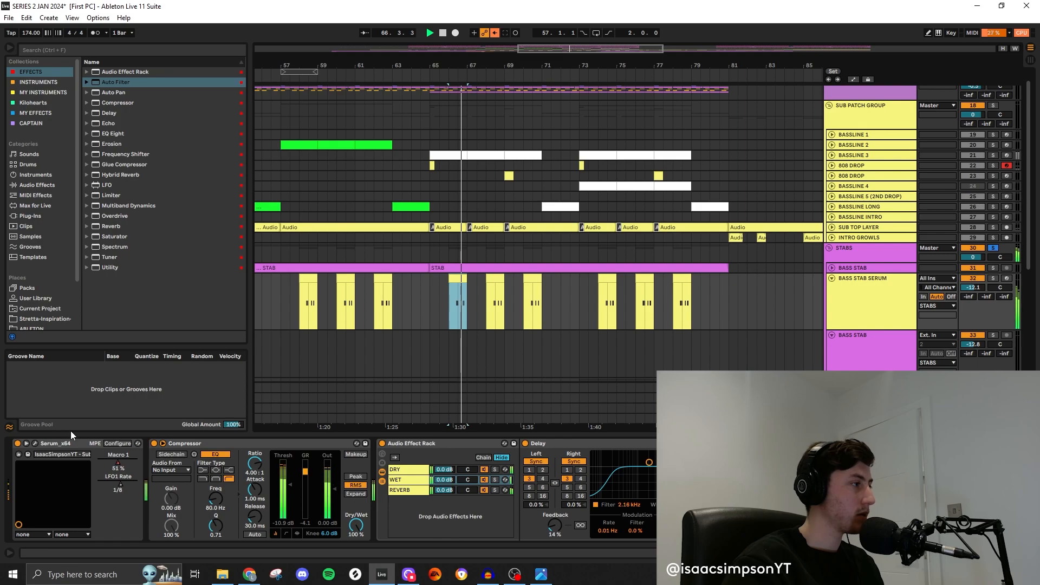
- Insert an EQ Eight with a 150 Hz low cut between Serum and the Compressor on BASS STAB SERUM
click(34, 443)
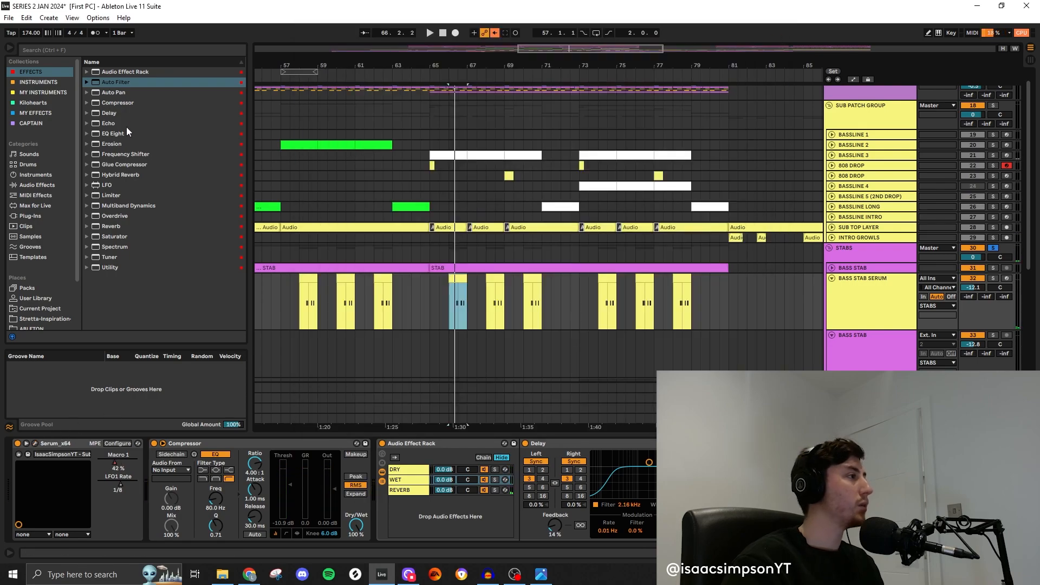
drag(112, 135, 184, 503)
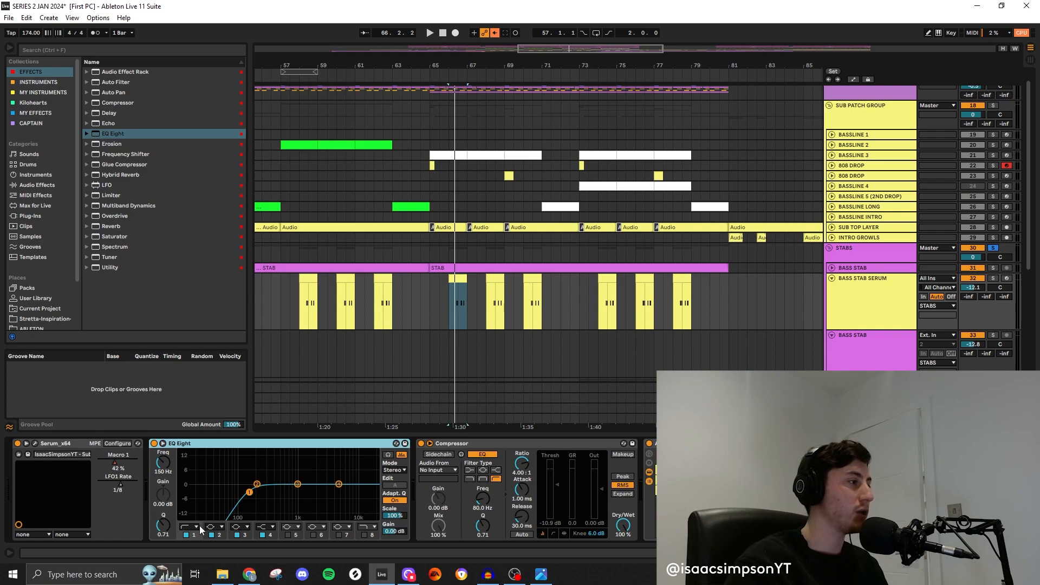
drag(165, 463, 219, 483)
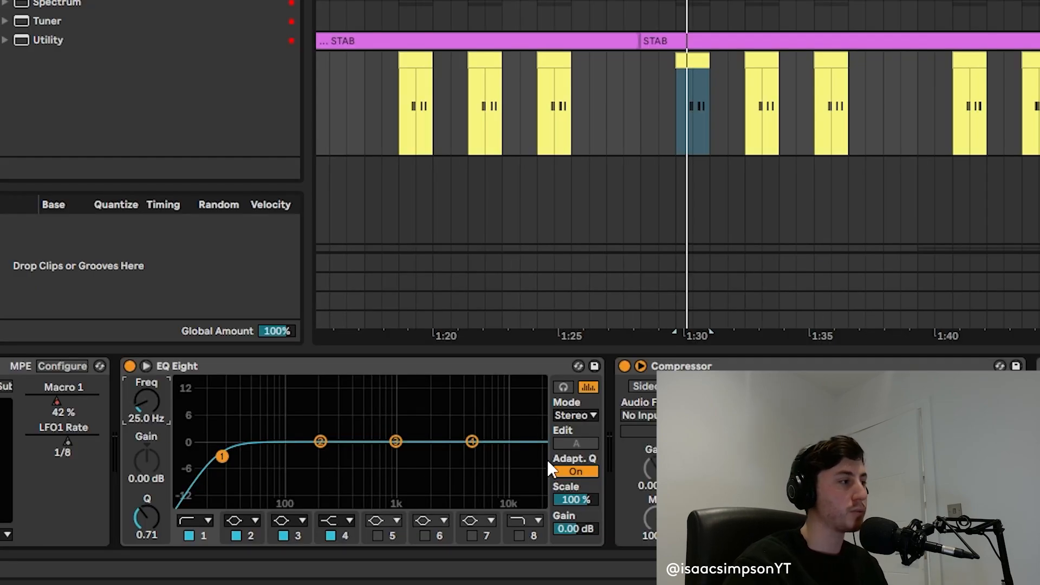
key(ctrl+z)
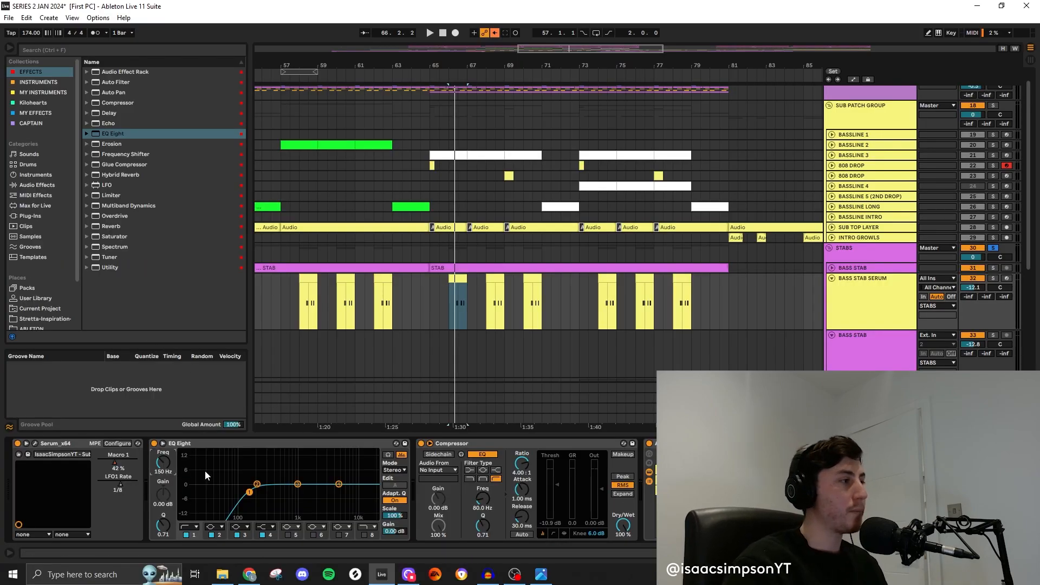
- Save the EQ Eight with its 150 Hz low cut as the default preset and re-add the device after Serum
click(405, 443)
right_click(206, 445)
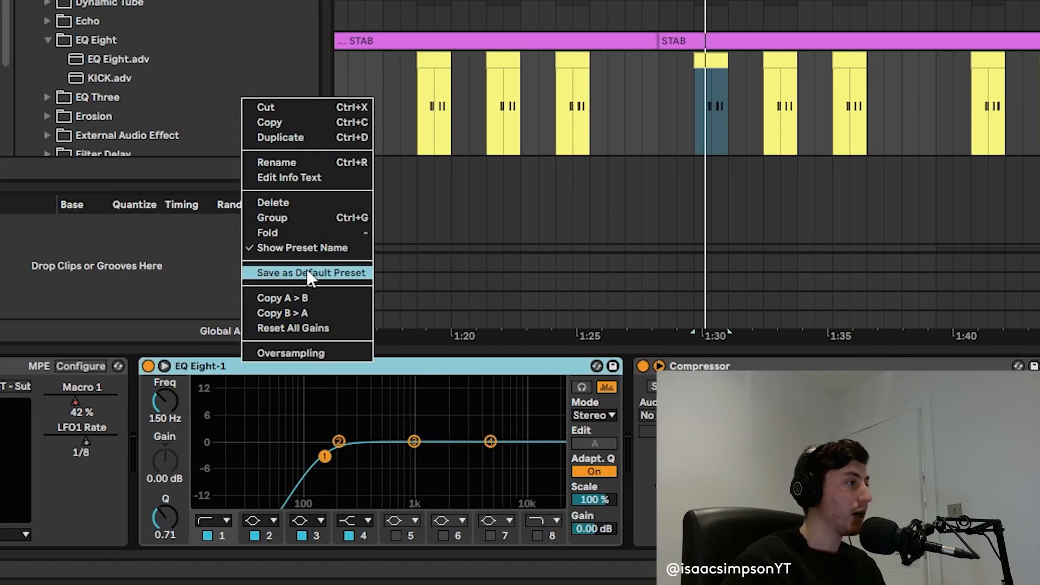
click(335, 273)
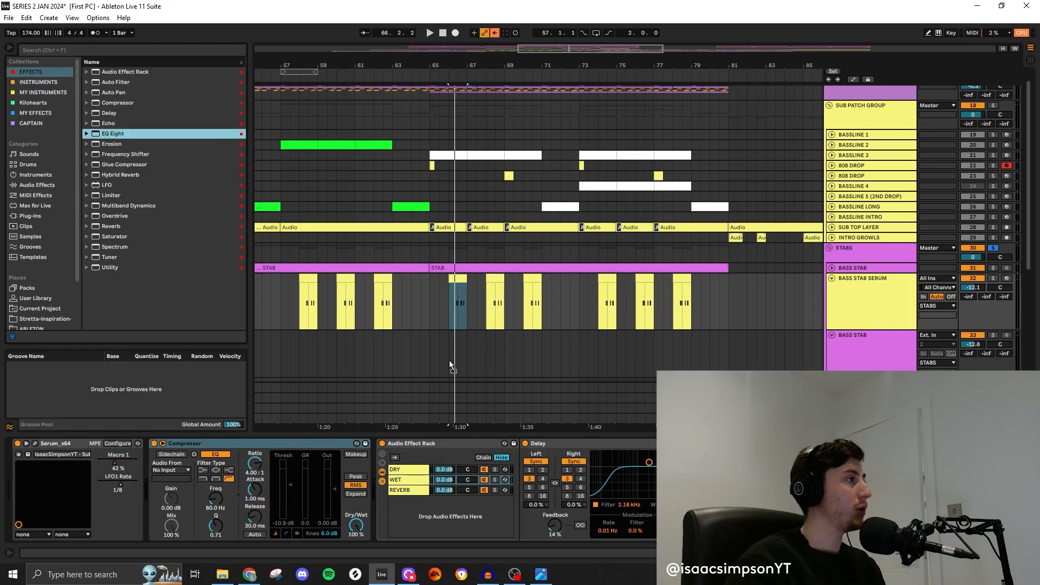
key(Return)
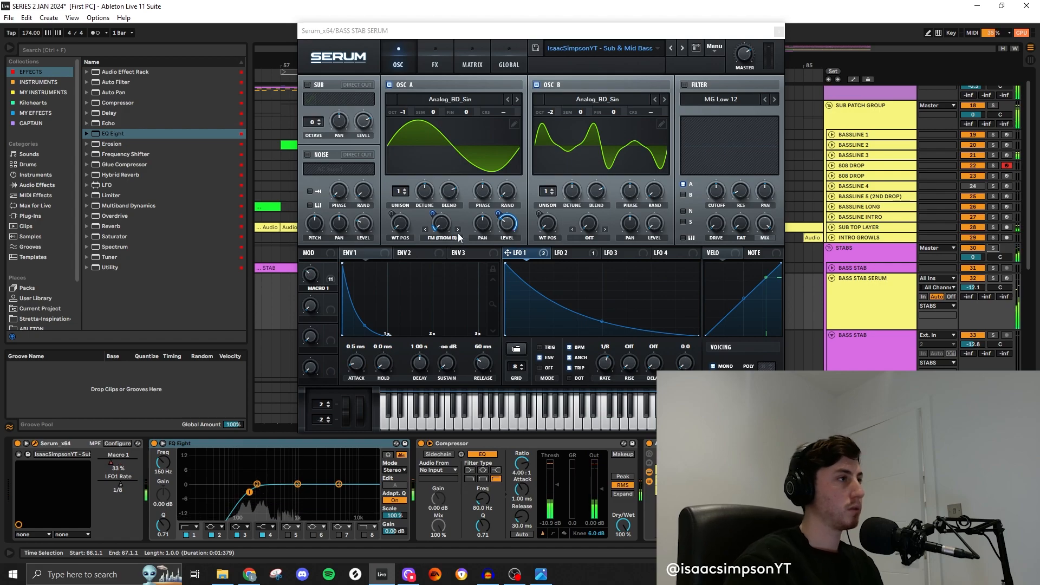
- Close the Serum window and open the BASS STAB SERUM clip at bar 50 in the note editor
click(778, 31)
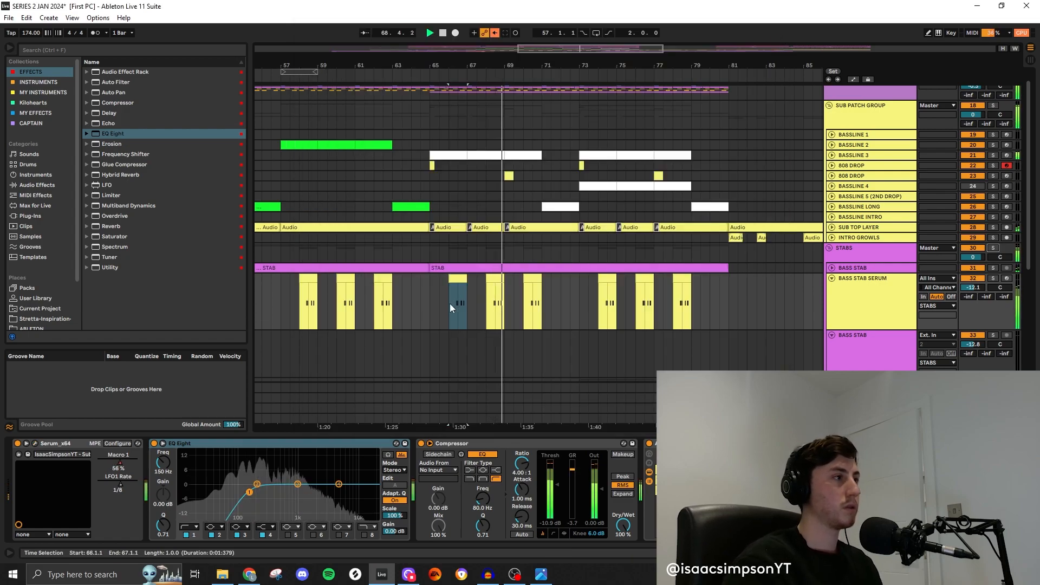
key(space)
key(w)
scroll(437, 308, up, 10)
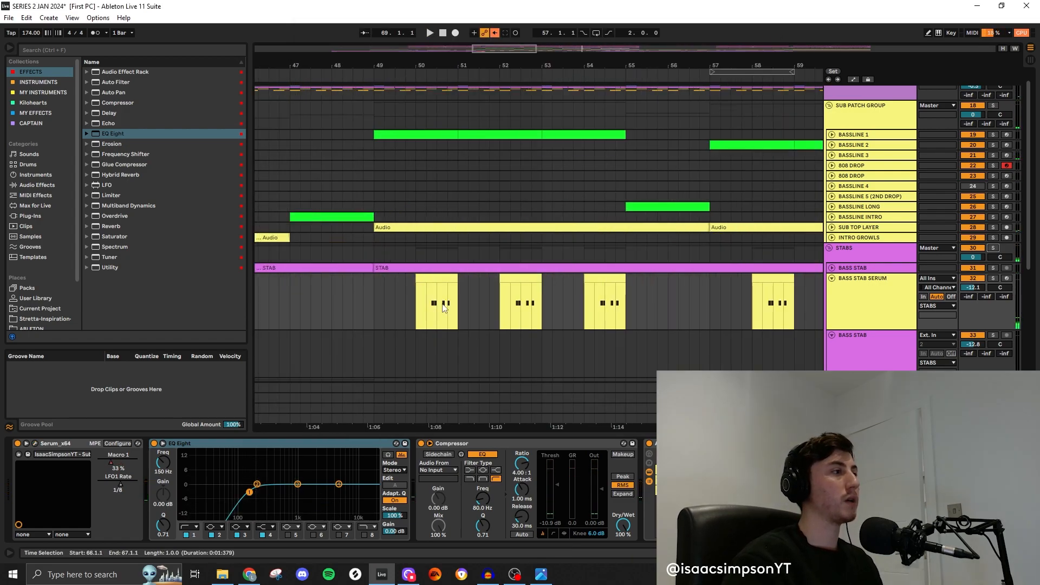
click(439, 279)
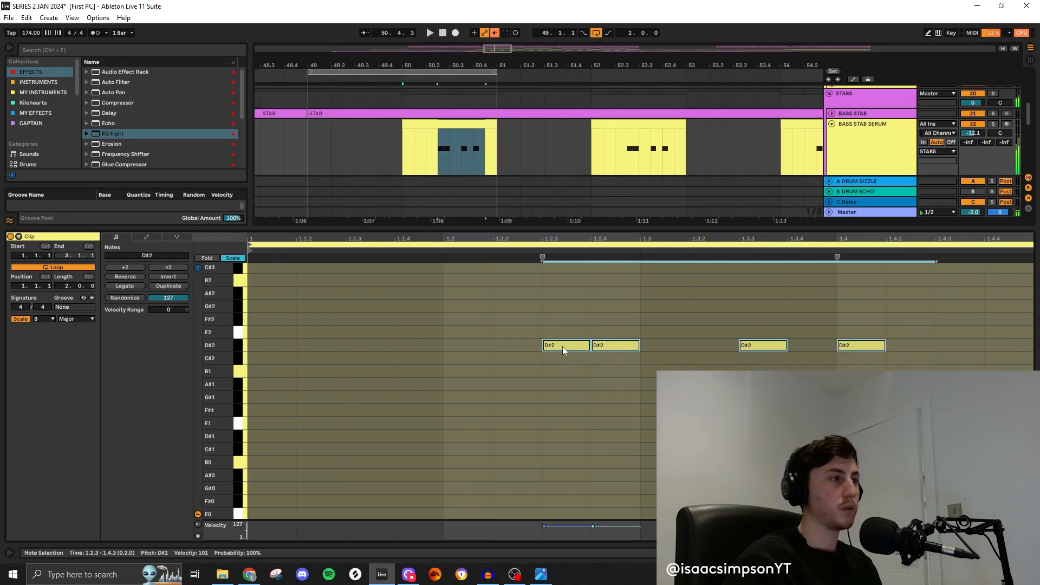
- Rework the rhythm of the bar 50 stab clip with D#2 notes at 1.1.1, 1.1.4 and 1.2.3
drag(562, 350, 601, 348)
click(345, 324)
key(space)
double_click(527, 337)
double_click(524, 345)
double_click(519, 332)
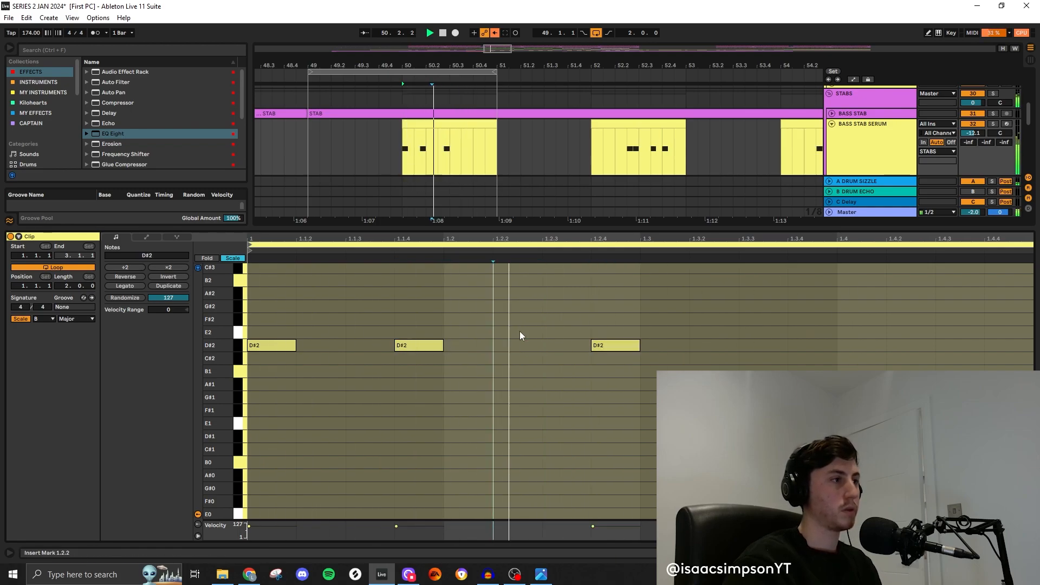
drag(617, 345, 569, 346)
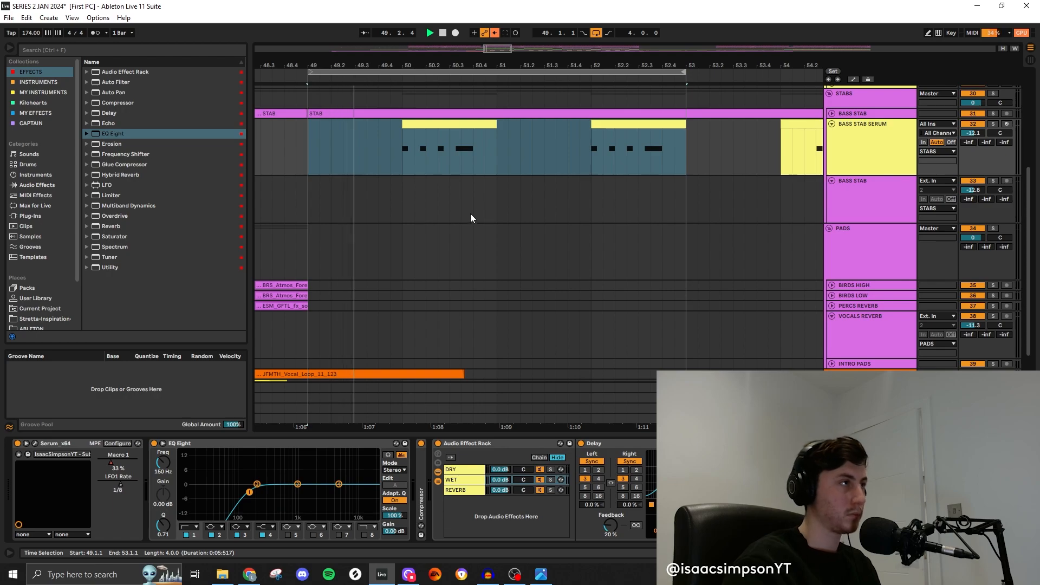
- Play the track from bar 47 and unfold the SUB PATCH GROUP and its BASSLINE 1 track
scroll(469, 227, up, 2)
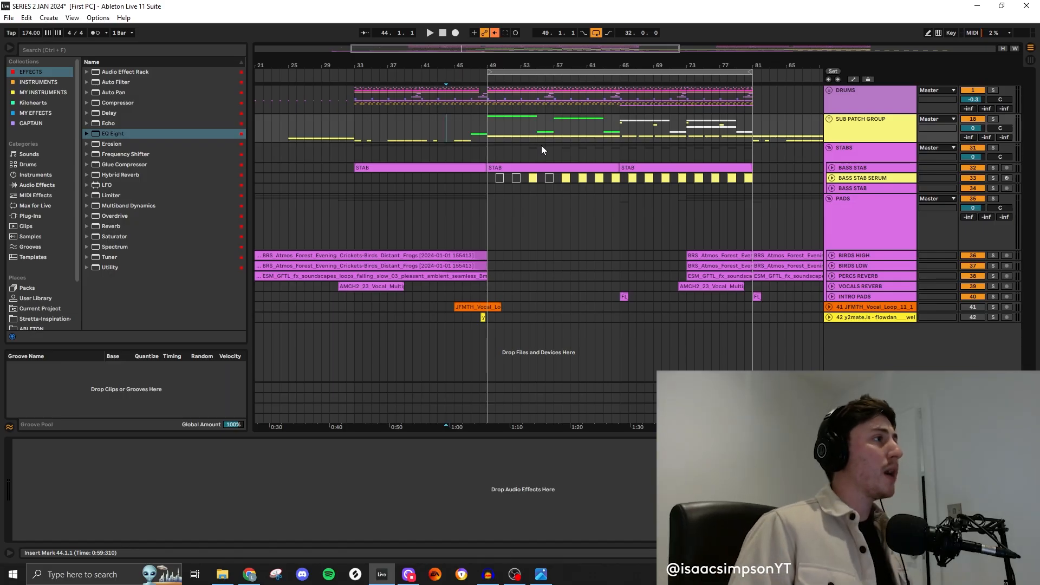
scroll(436, 178, down, 5)
scroll(403, 158, up, 3)
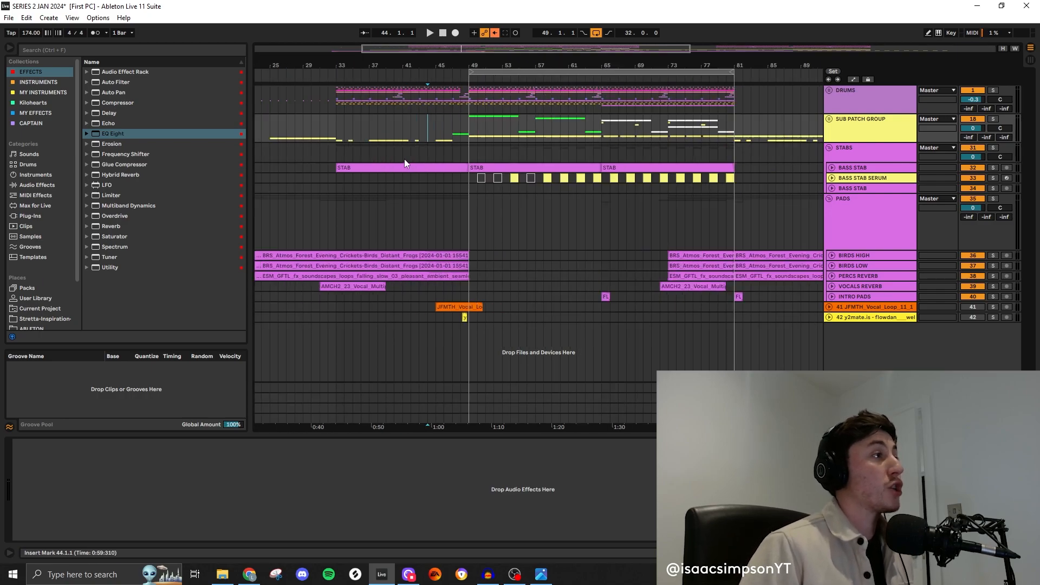
click(452, 152)
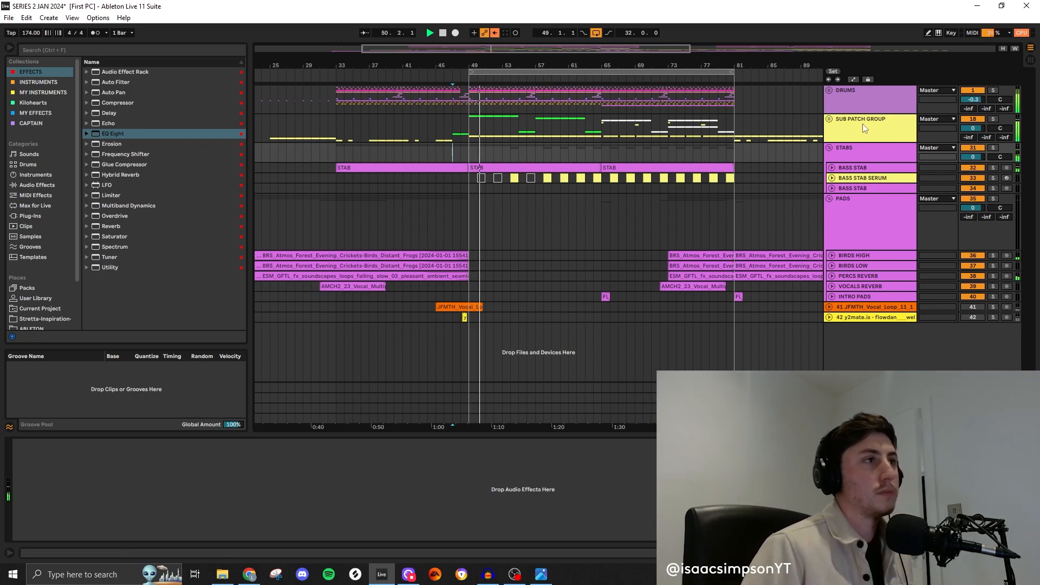
click(829, 119)
scroll(490, 172, up, 3)
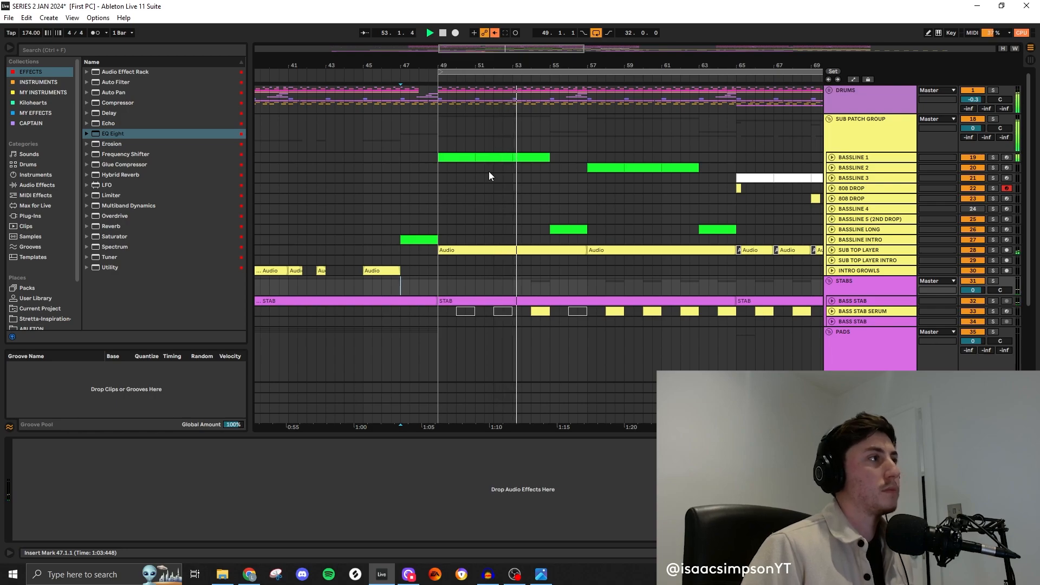
click(831, 157)
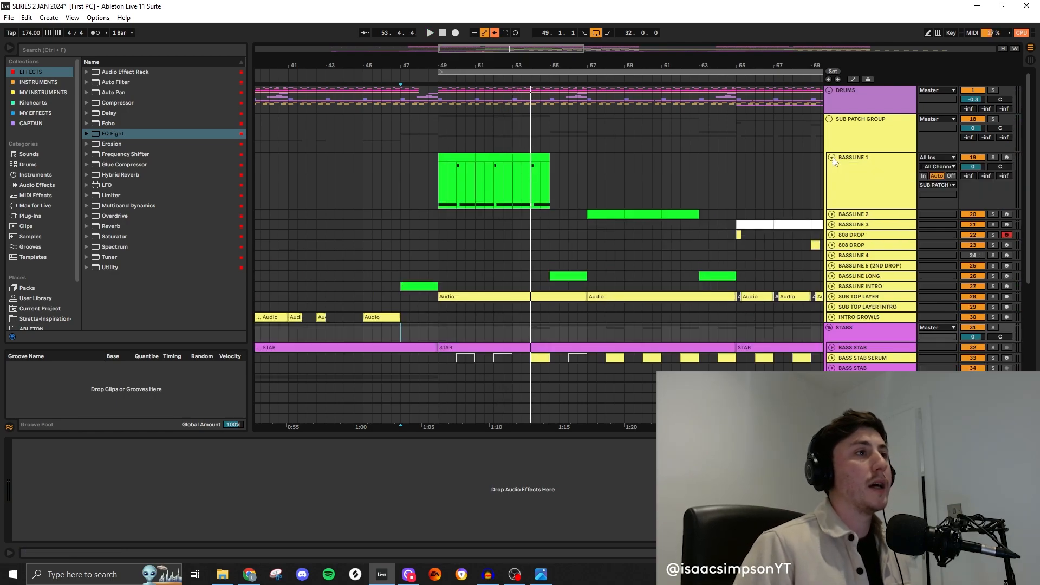
- Audition bar 50 of the BASSLINE 1 clip and place the insert marker at 50.1.3, after its short high note
scroll(451, 205, up, 5)
drag(472, 198, 569, 202)
key(space)
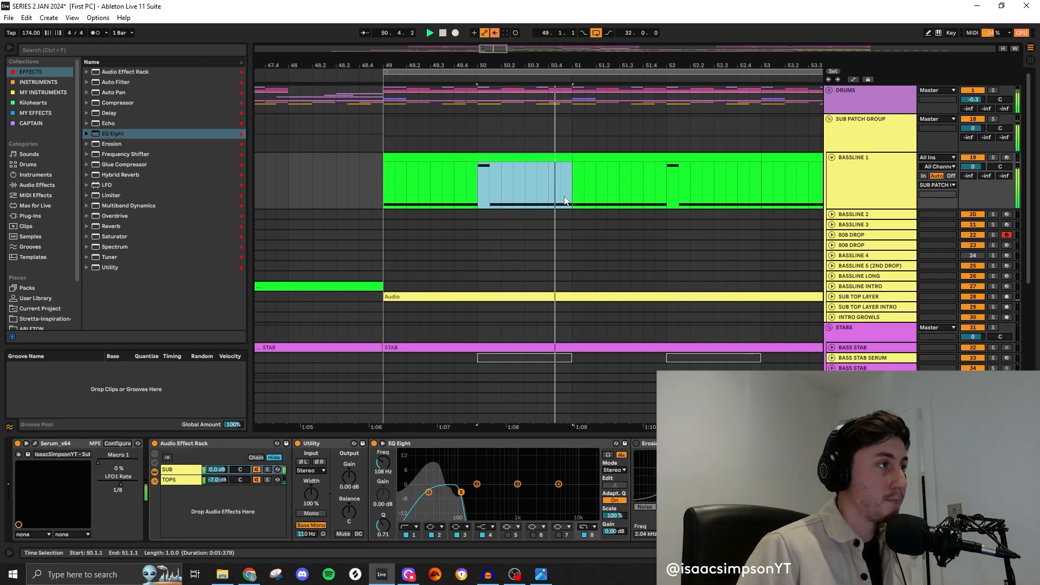
key(space)
drag(477, 193, 486, 192)
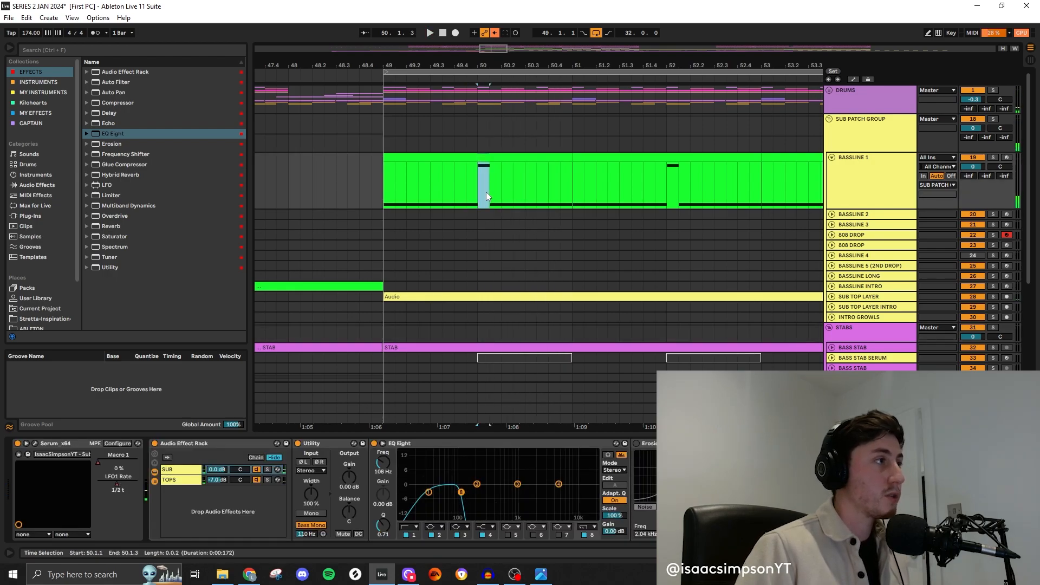
click(491, 190)
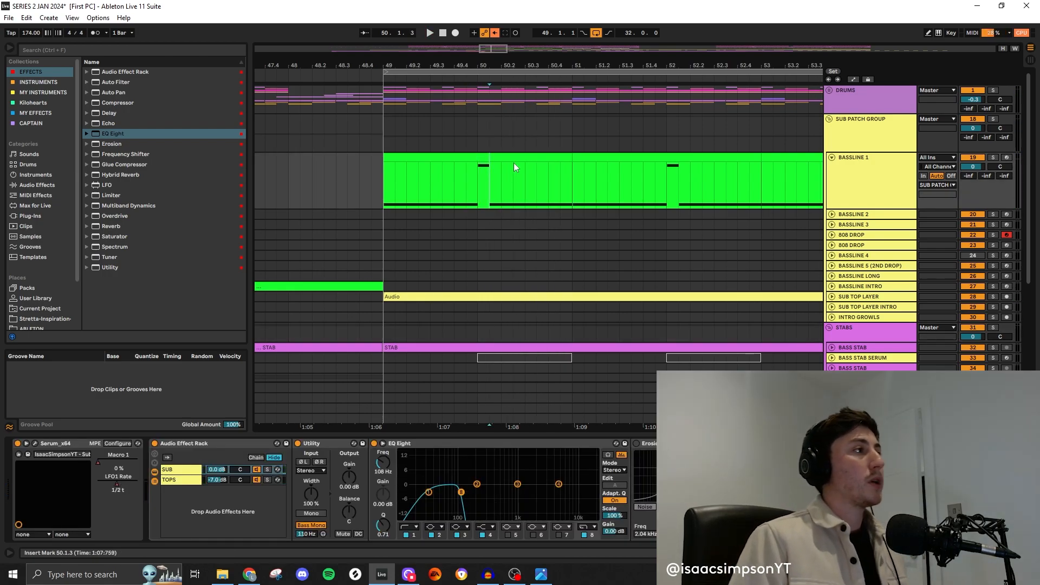
- Duplicate the BASSLINE 1 track and delete all clips from the copy
click(826, 187)
key(ctrl+d)
scroll(476, 238, down, 5)
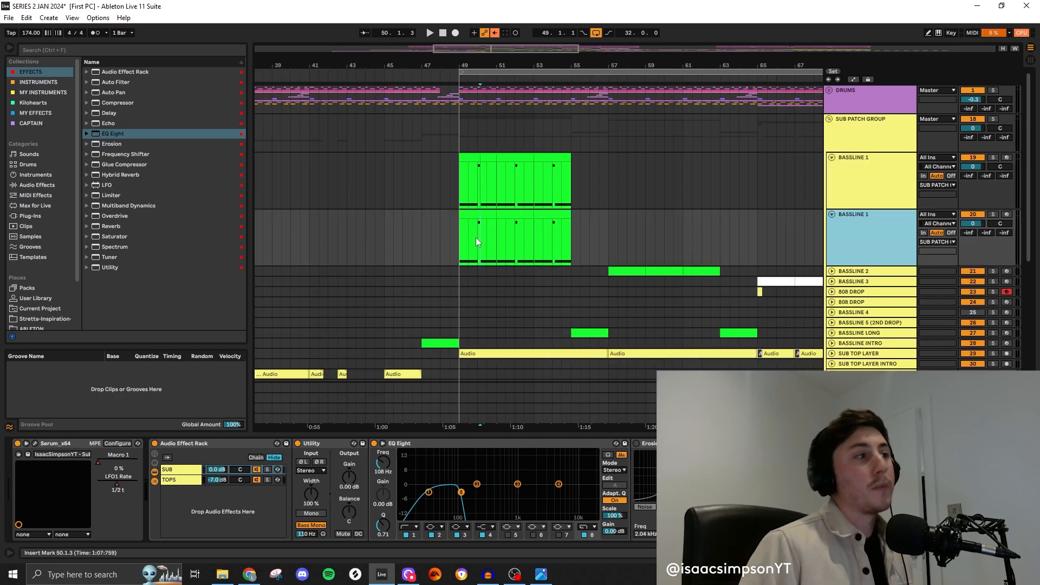
scroll(438, 229, down, 3)
scroll(428, 230, down, 2)
scroll(433, 233, up, 6)
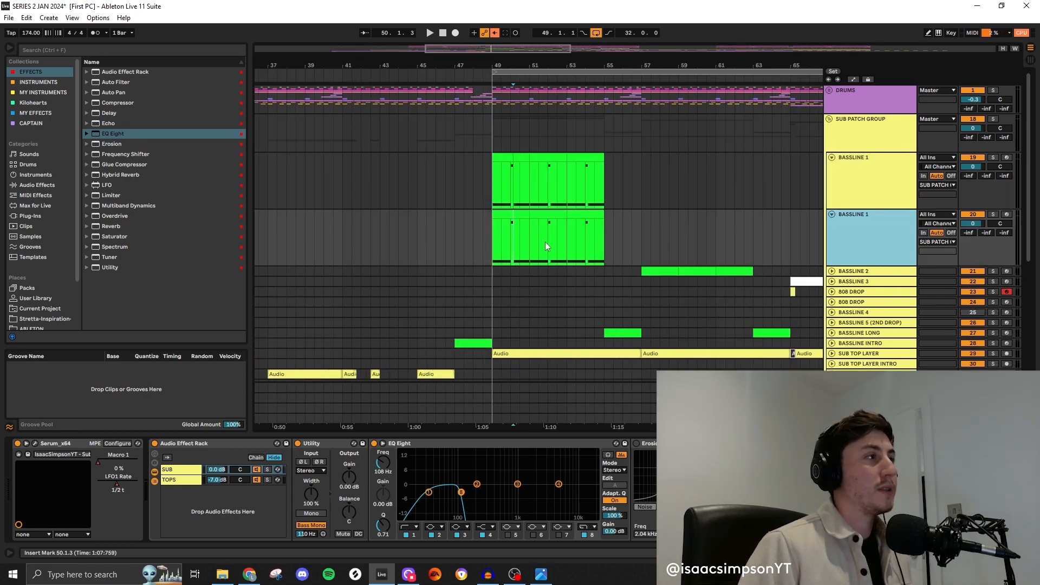
drag(641, 239, 447, 230)
key(Delete)
- Move the BASSLINE 1 sections starting at 50.1.3, 52.1.3 and 54.1.3 onto the duplicate track
scroll(523, 220, up, 5)
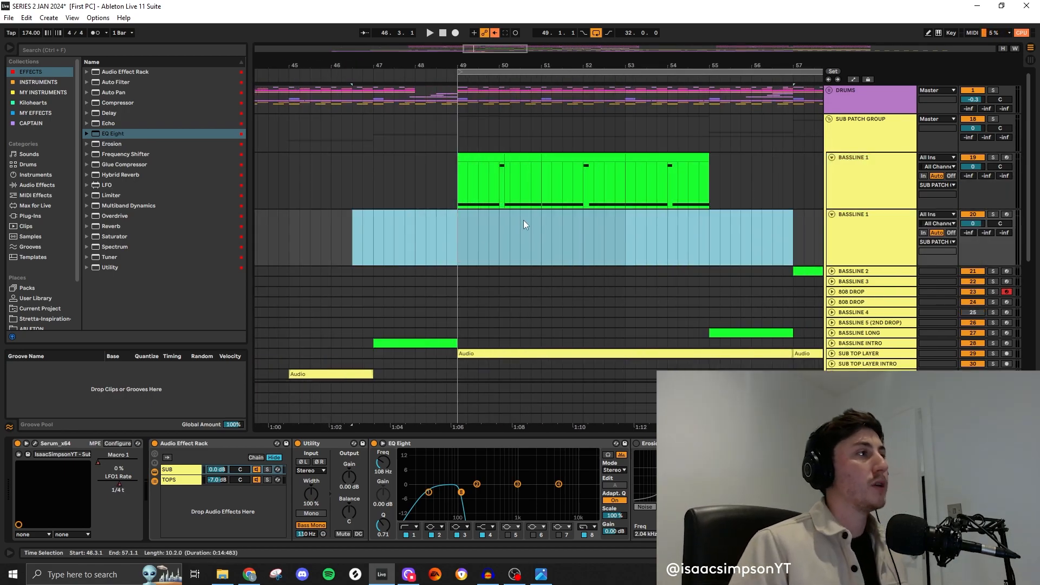
drag(513, 161, 517, 207)
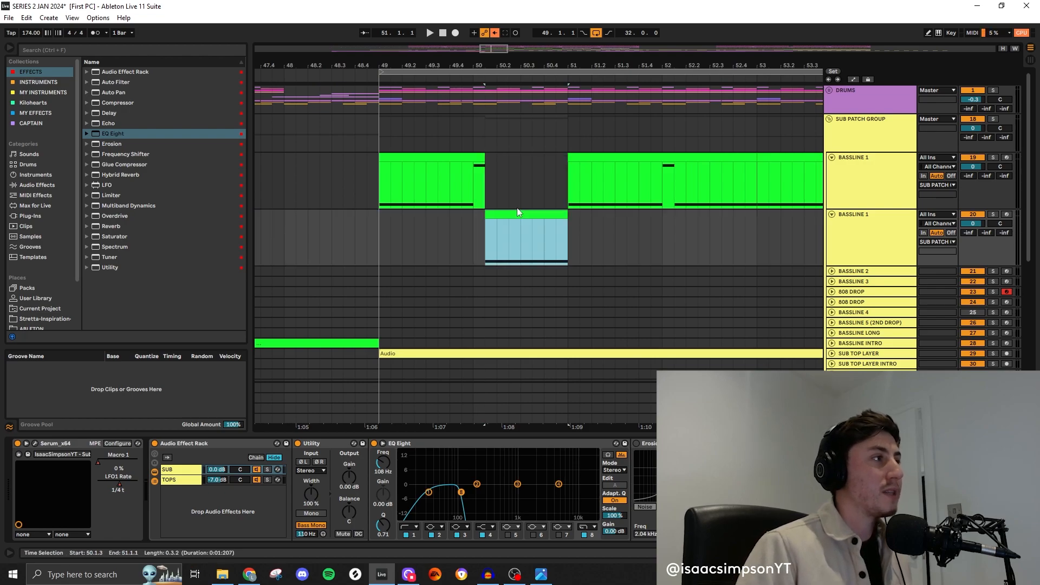
scroll(516, 206, down, 3)
scroll(600, 215, up, 3)
click(573, 197)
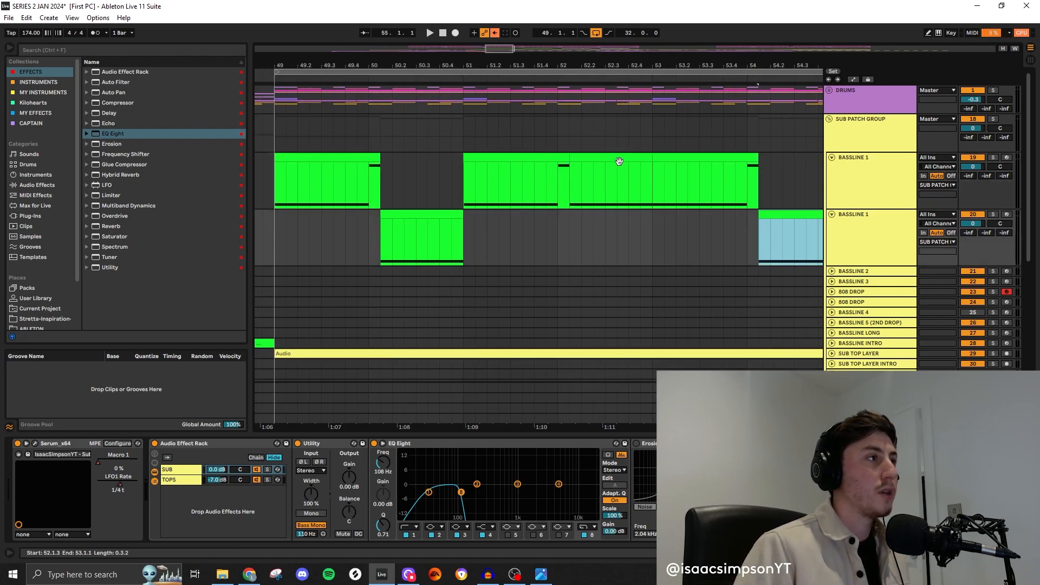
drag(617, 159, 624, 219)
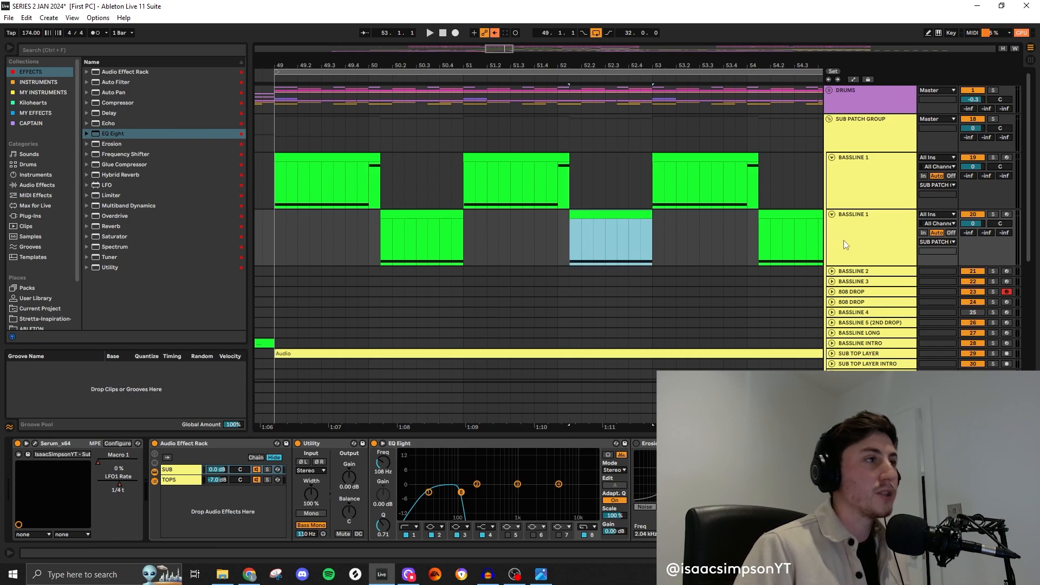
- Rename the duplicate track BASSLINE 1.2, solo it and audition its bar 50 clip
click(881, 238)
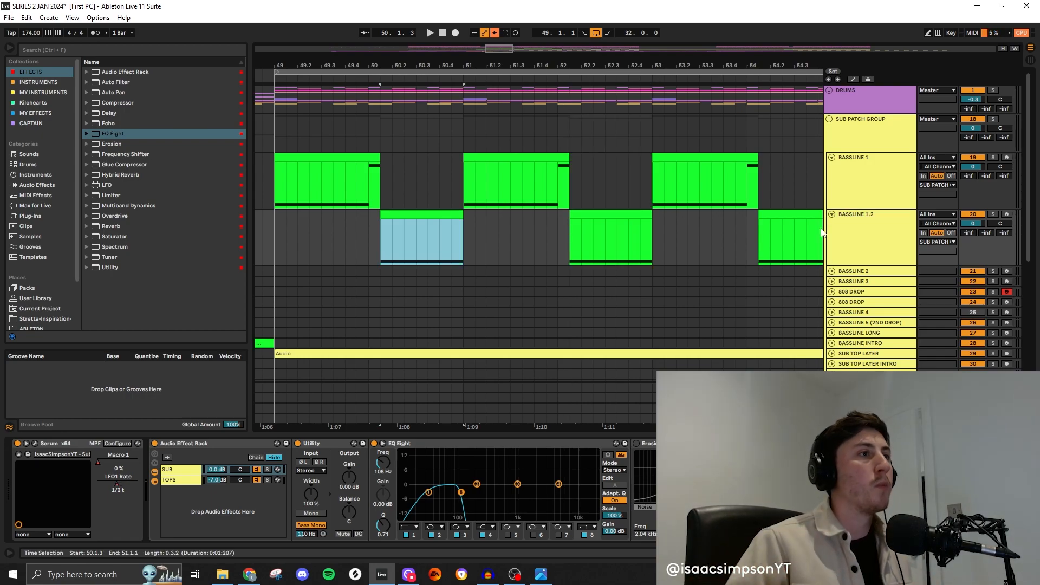
click(830, 228)
click(992, 215)
key(space)
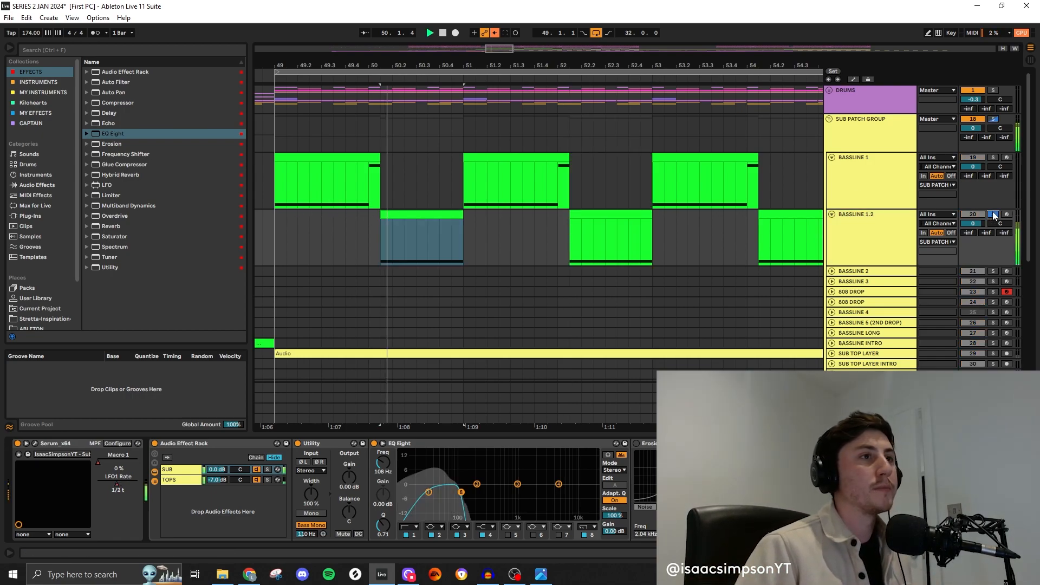
key(space)
- Open the Serum instrument on BASSLINE 1.2 and audition the bar 50 clip
click(34, 443)
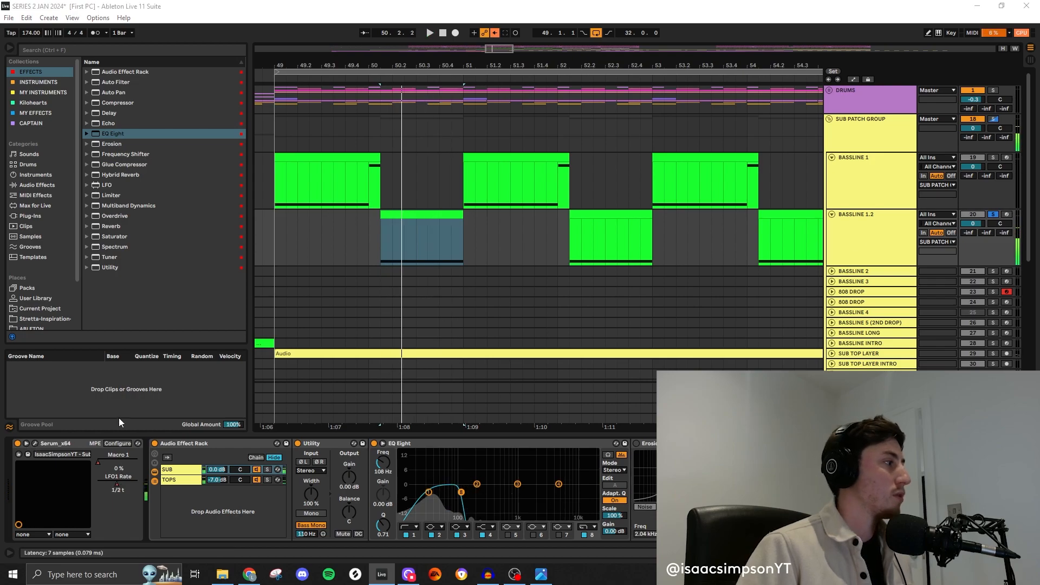
click(370, 107)
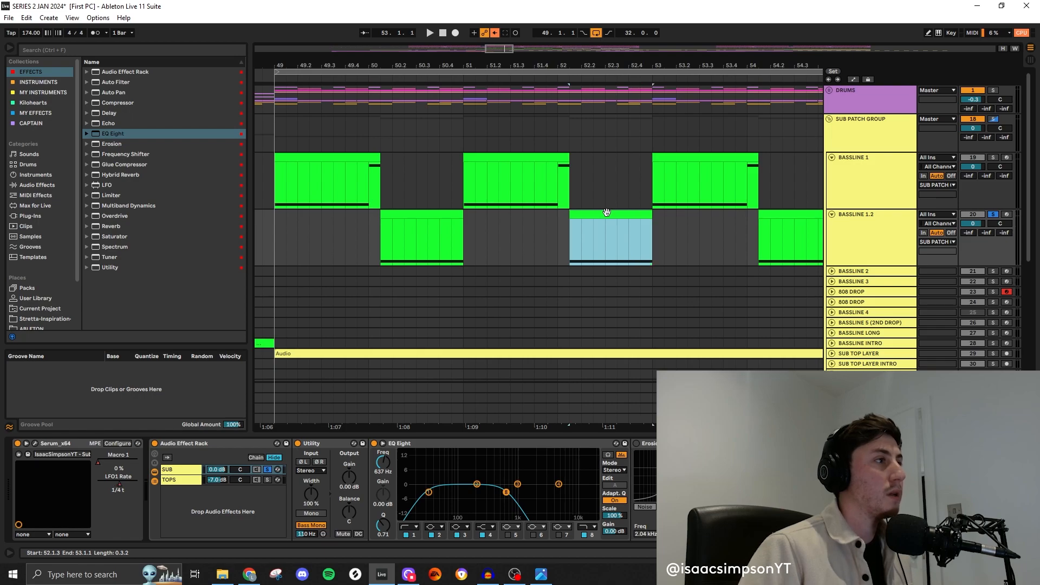
drag(606, 211, 446, 213)
key(space)
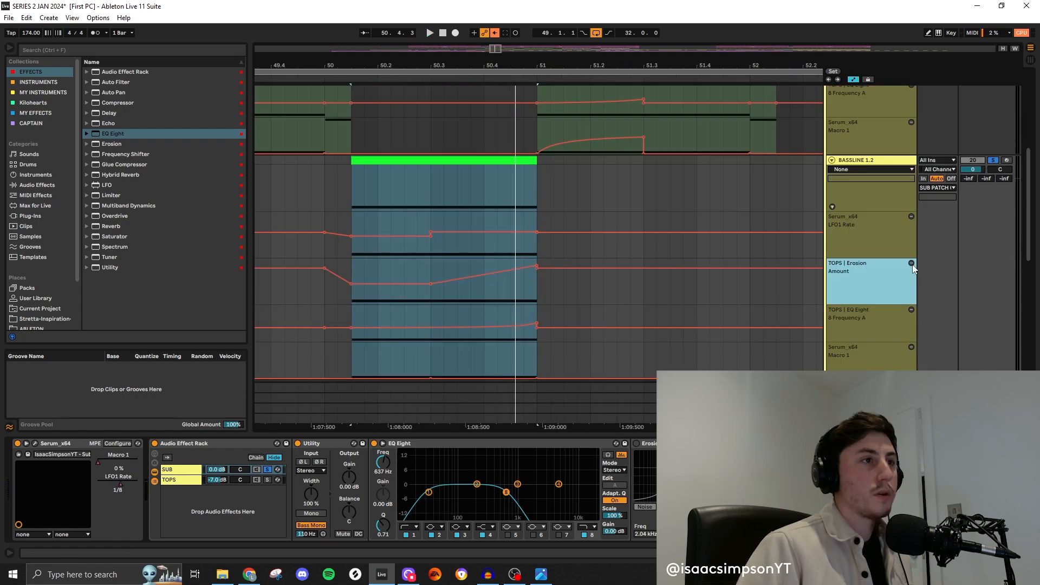
- Hide the Erosion Amount, EQ Eight 8 Frequency A and Macro 1 automation lanes on BASSLINE 1.2 and play from 50.1.3
click(911, 263)
click(911, 263)
click(911, 263)
click(351, 223)
key(space)
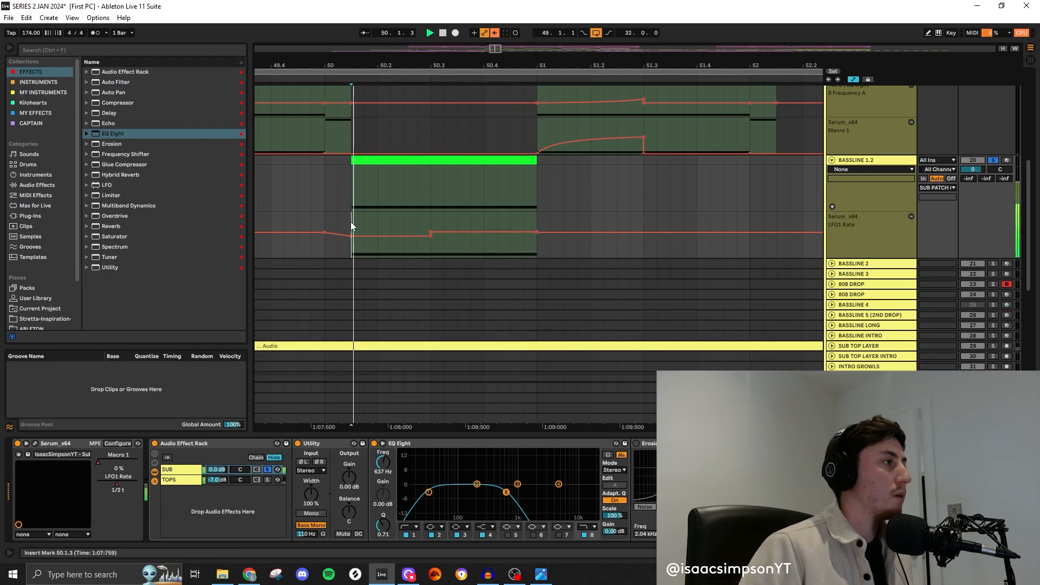
key(space)
- Shift the LFO1 Rate automation step in the bar 50 clip earlier, to about 50.2.4, and audition it
drag(428, 226, 407, 228)
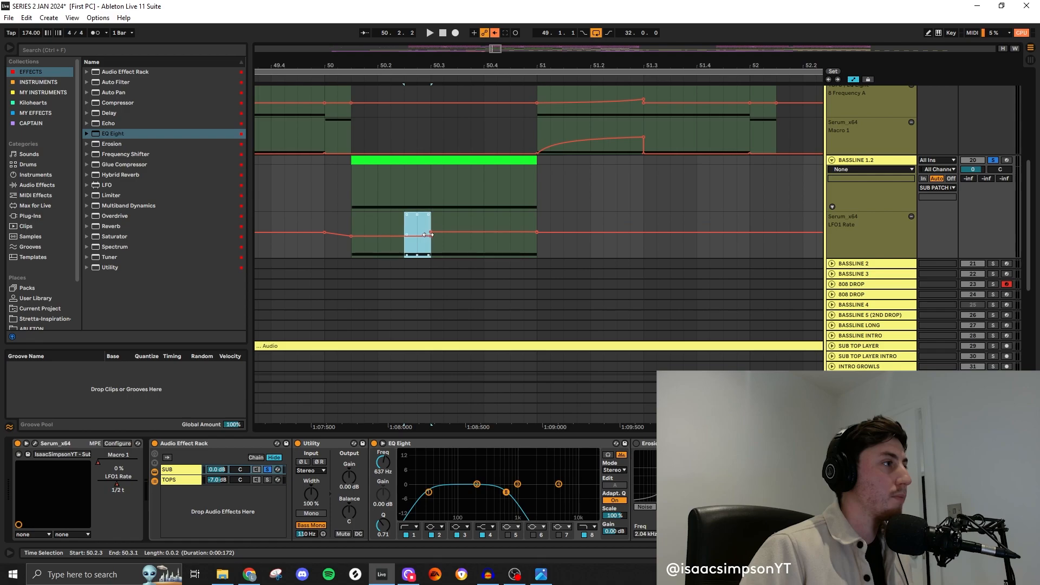
key(space)
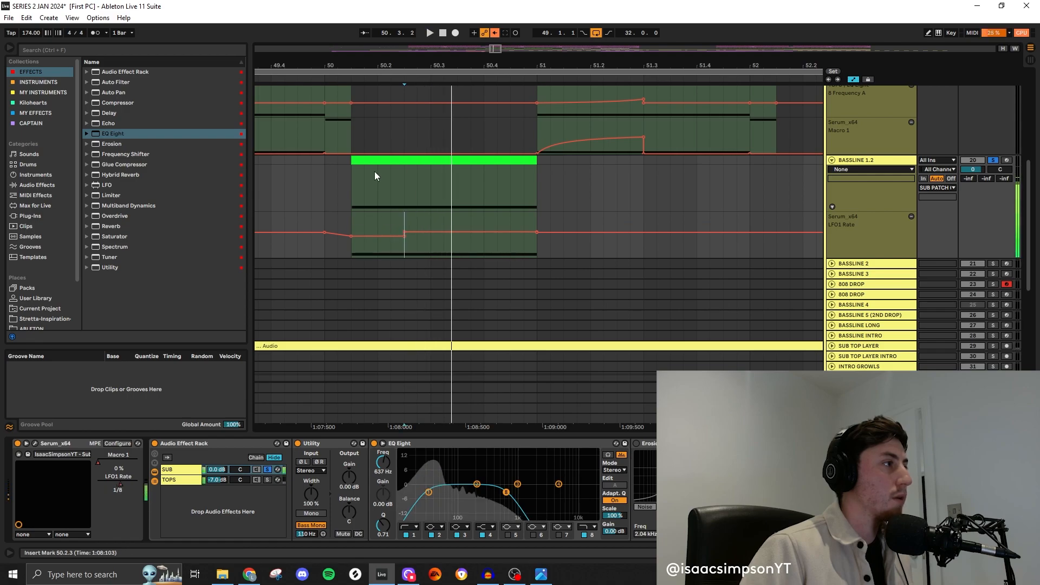
click(375, 161)
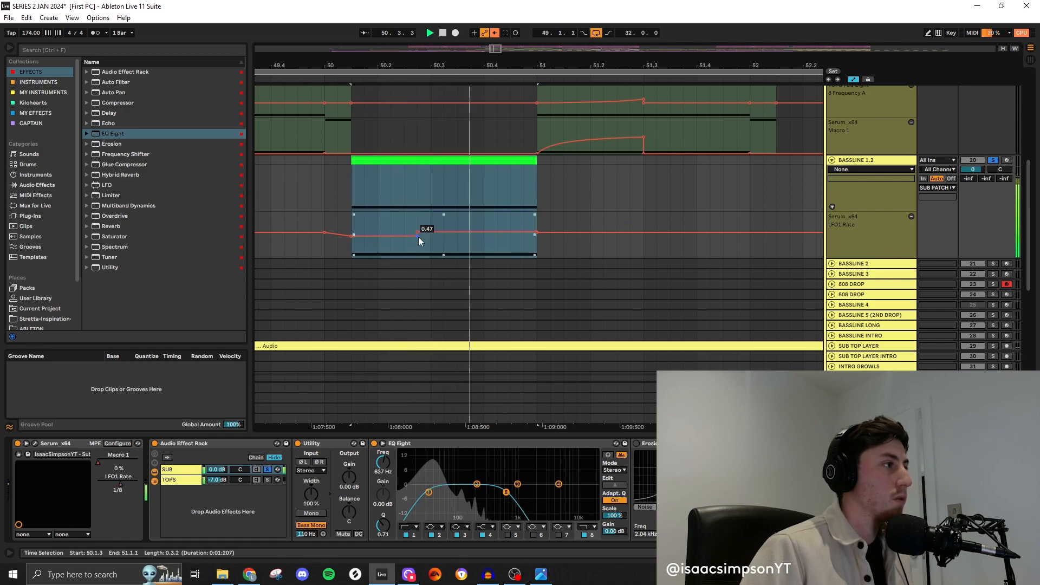
key(space)
- Replace the bar 52 and bar 54 clips on BASSLINE 1.2 with copies of the edited bar 50 clip and play it
scroll(419, 245, down, 5)
drag(419, 173, 598, 160)
drag(516, 164, 512, 165)
click(425, 173)
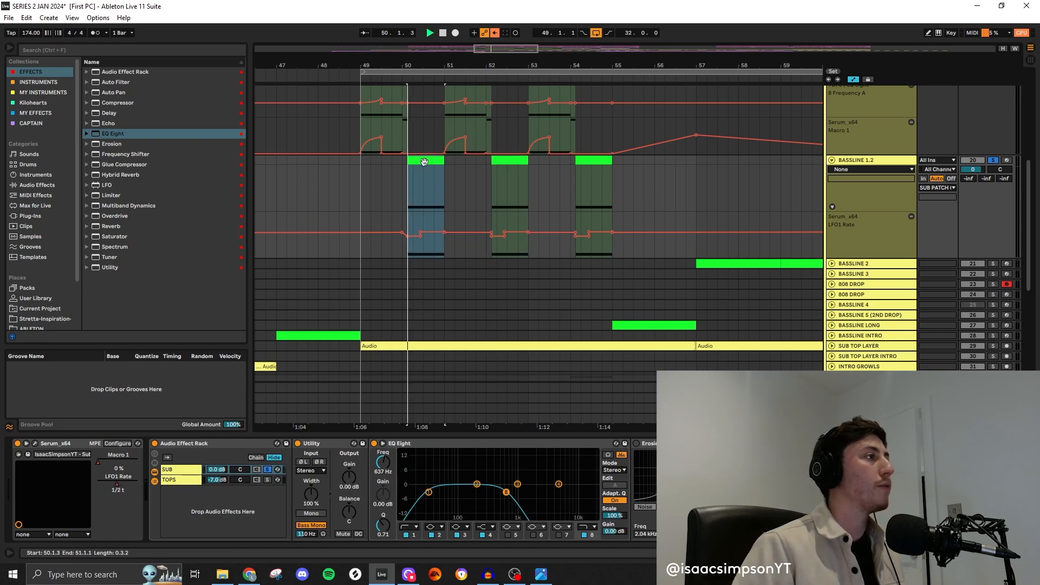
key(space)
- Set the TOPS chain's EQ Eight low cut and the SUB chain's high cut to 147 Hz and audition the split
click(182, 471)
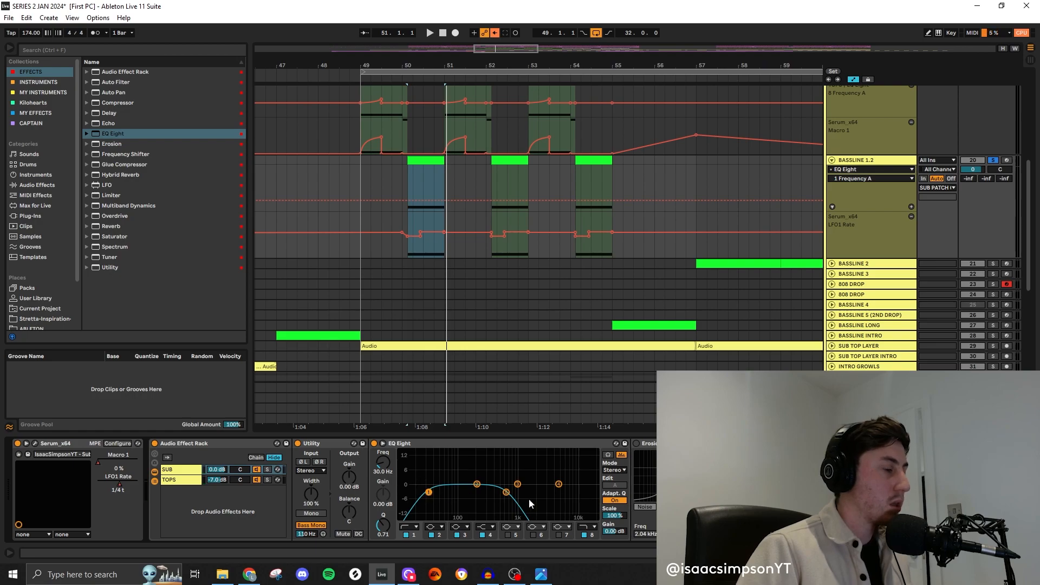
click(173, 482)
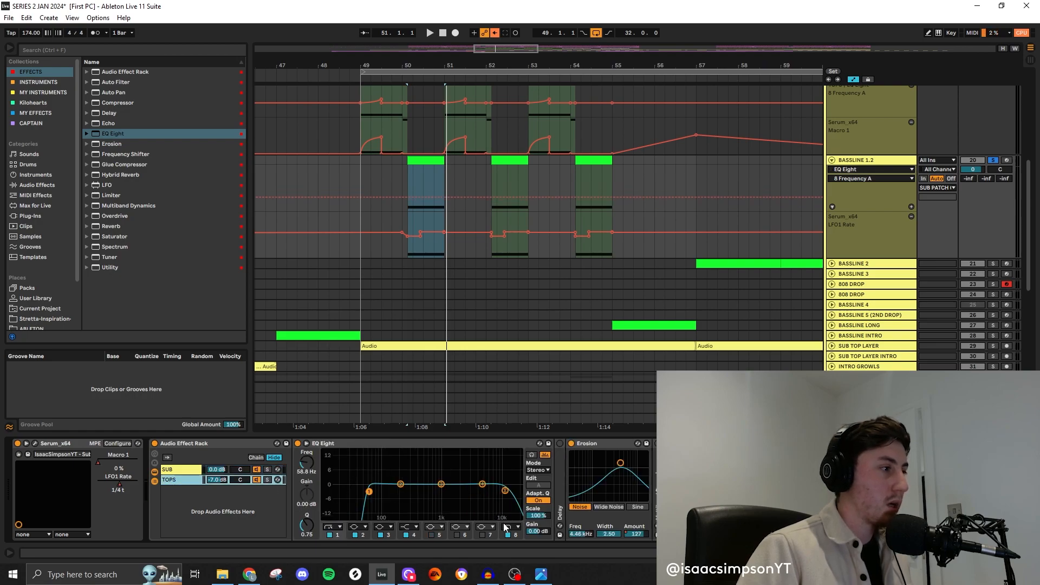
drag(370, 493, 391, 492)
click(196, 470)
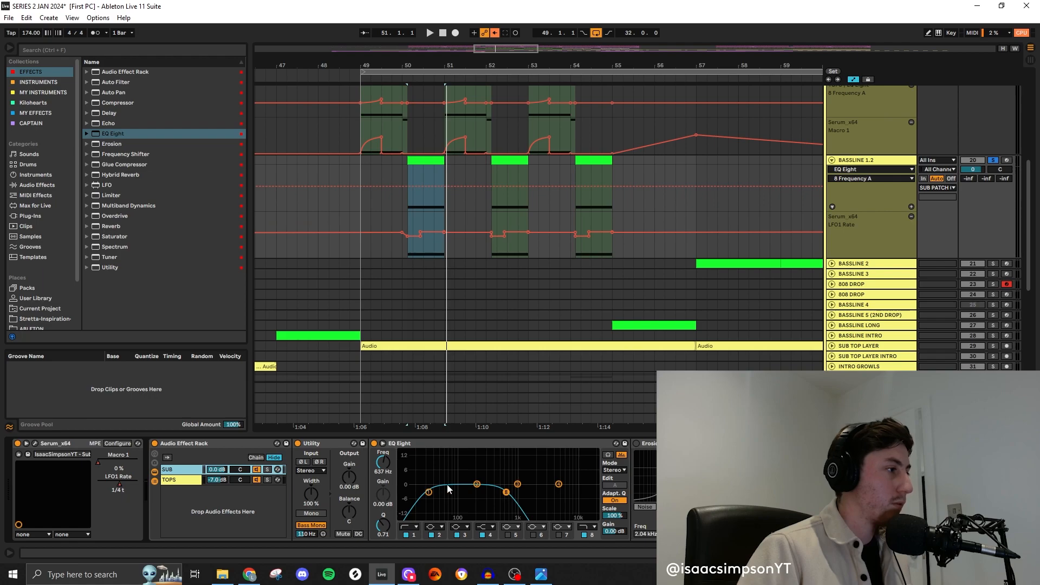
click(587, 526)
click(588, 527)
drag(389, 479, 398, 478)
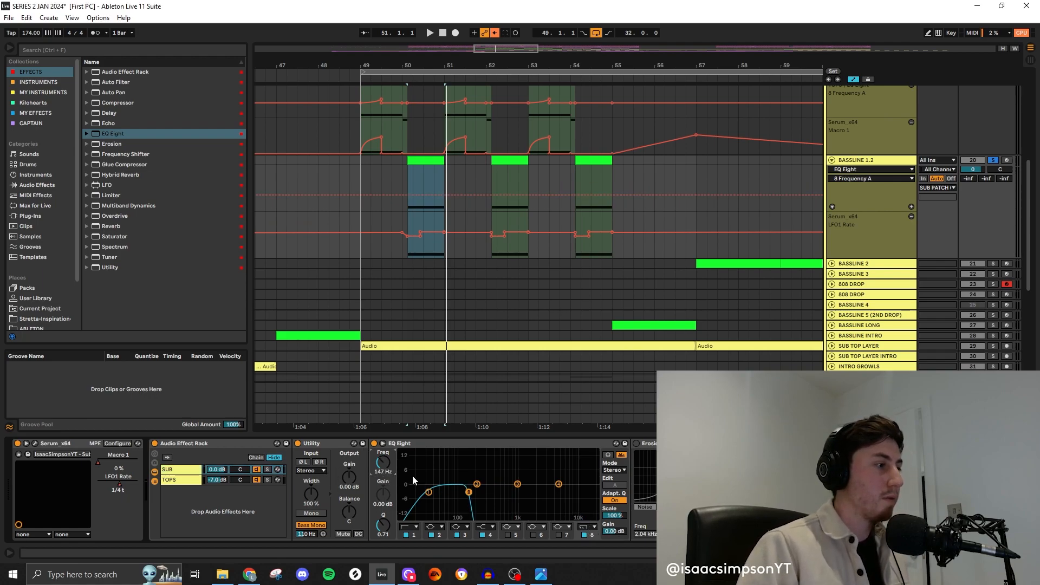
key(space)
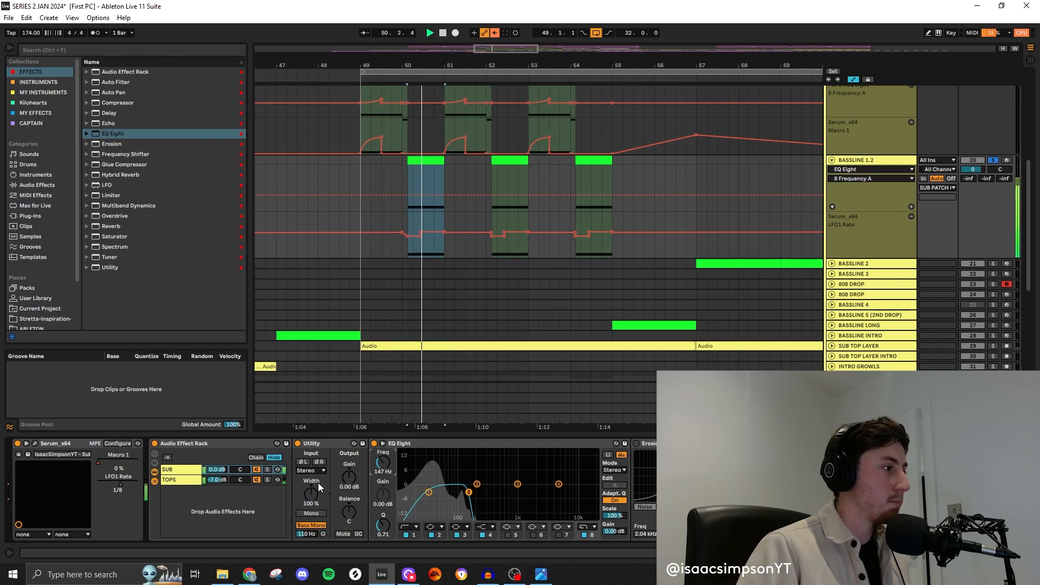
- Lower the TOPS chain's EQ Eight low cut to 46 Hz during playback
click(191, 480)
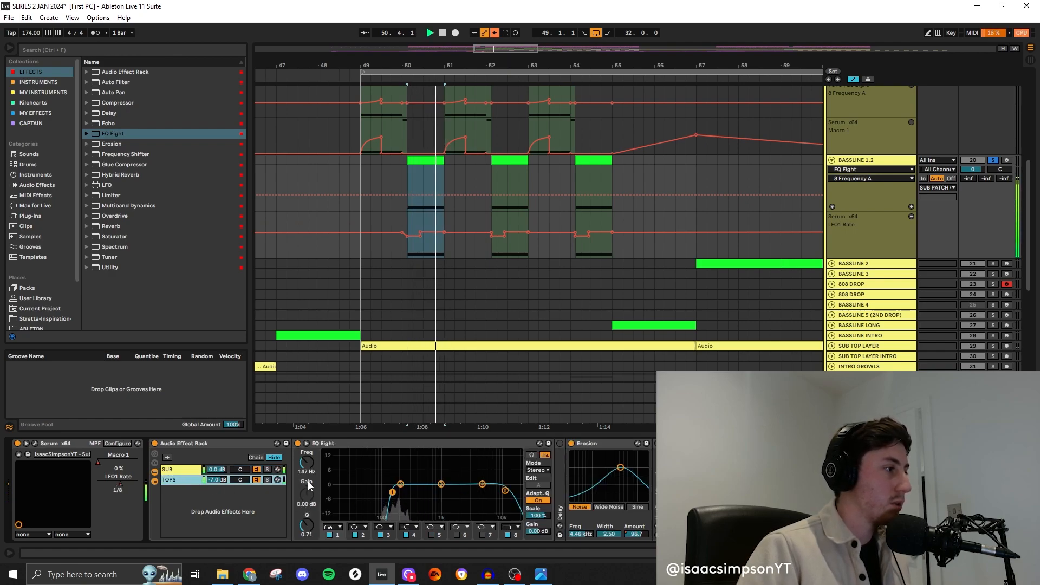
drag(301, 466, 303, 480)
key(space)
key(space)
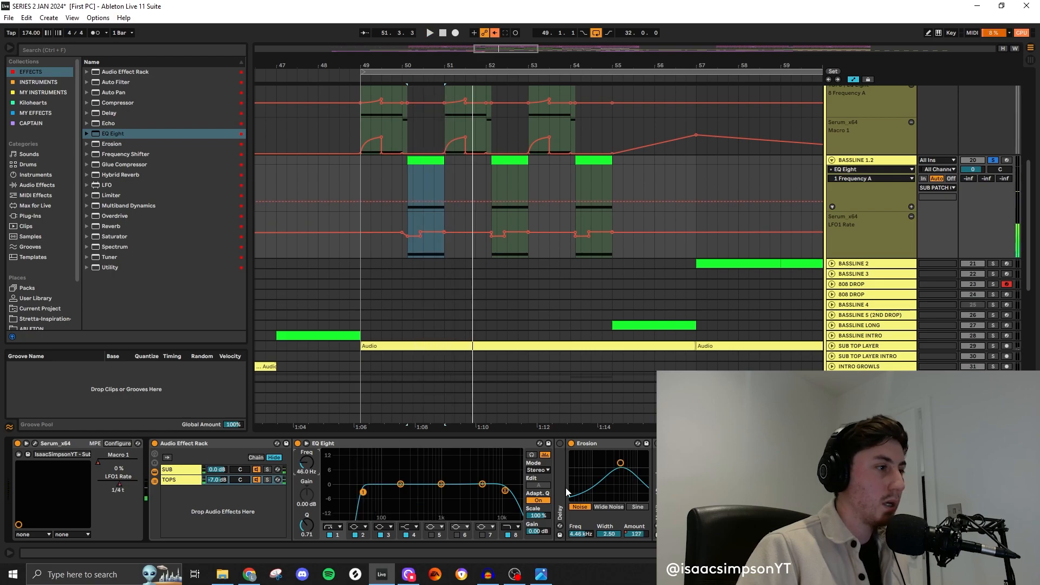
- Switch the TOPS chain's Erosion mode to Wide Noise while auditioning the bar 50 clip
key(space)
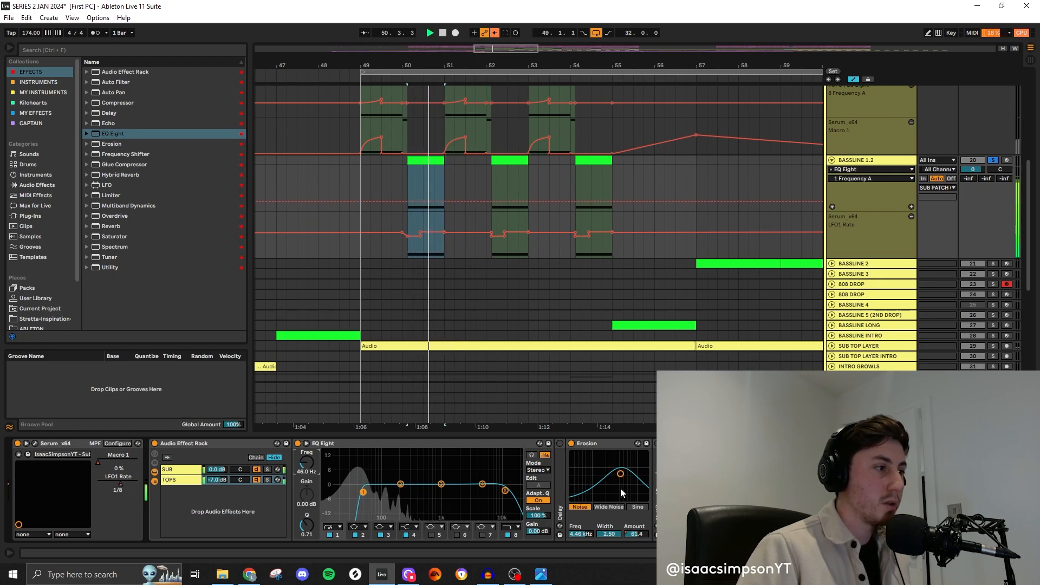
click(609, 506)
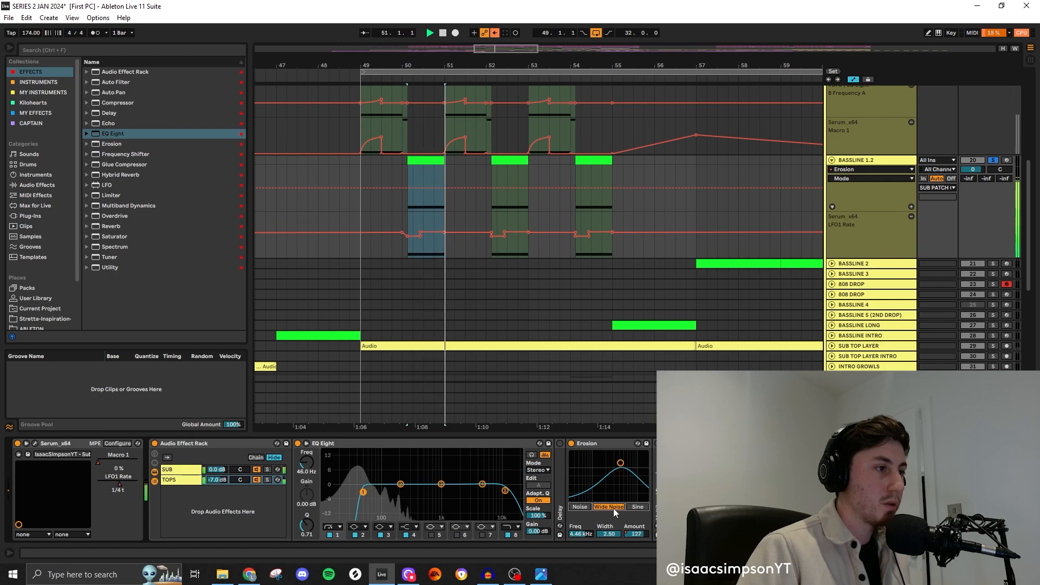
key(space)
- Lower the SUB chain's EQ Eight high cut to about 57 Hz while the bassline loop plays
scroll(894, 190, up, 5)
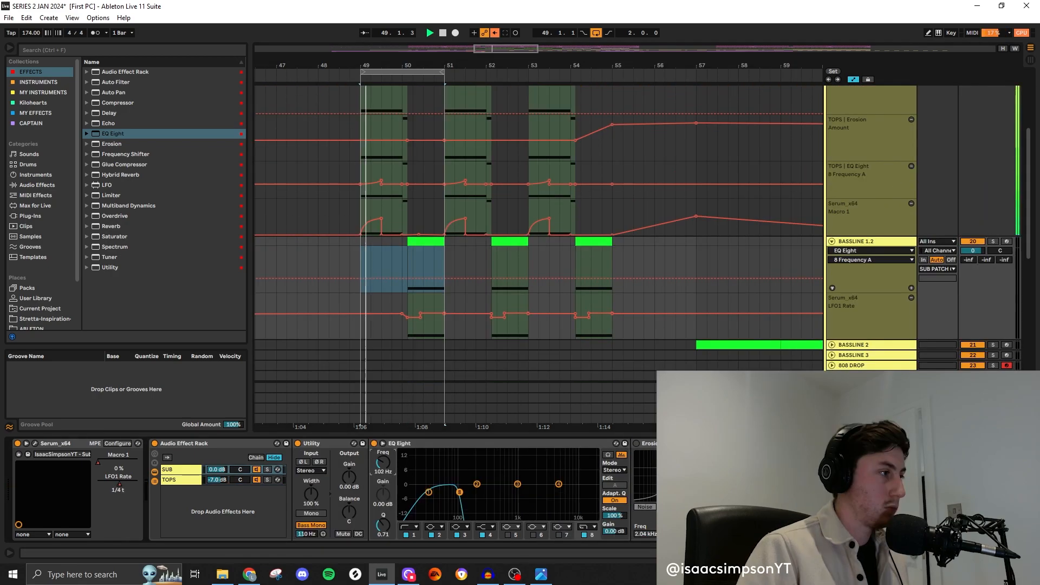
drag(383, 462, 383, 471)
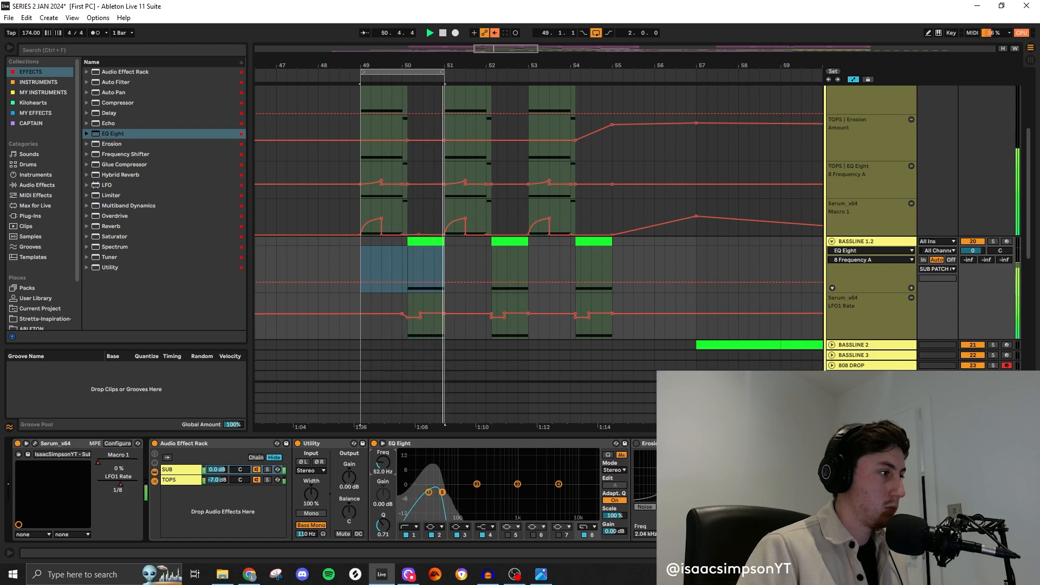
key(space)
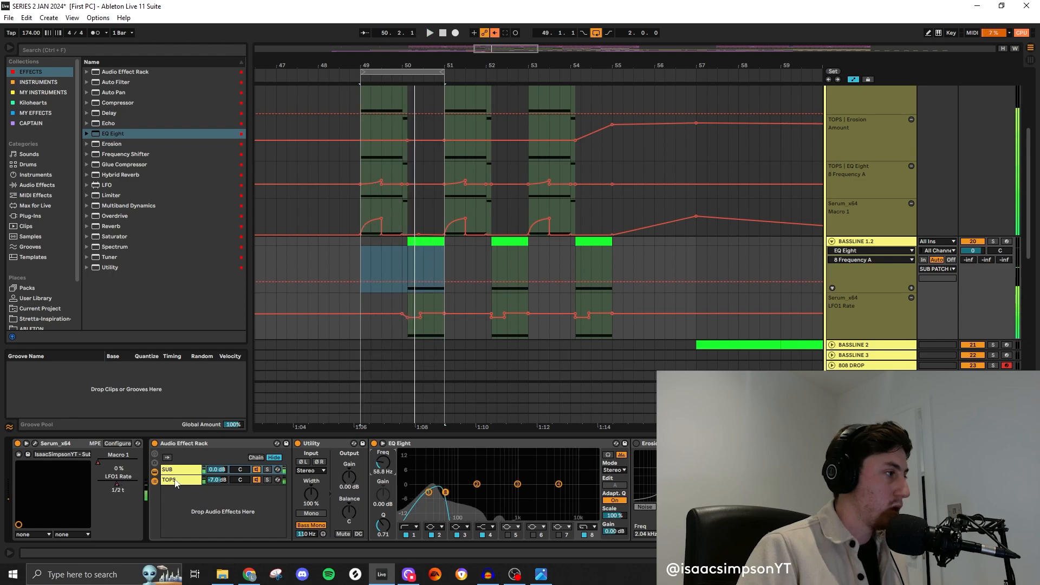
- Toggle the TOPS chain's activator, disable band 8 on the SUB chain's EQ Eight, and audition the sub
click(250, 480)
click(182, 471)
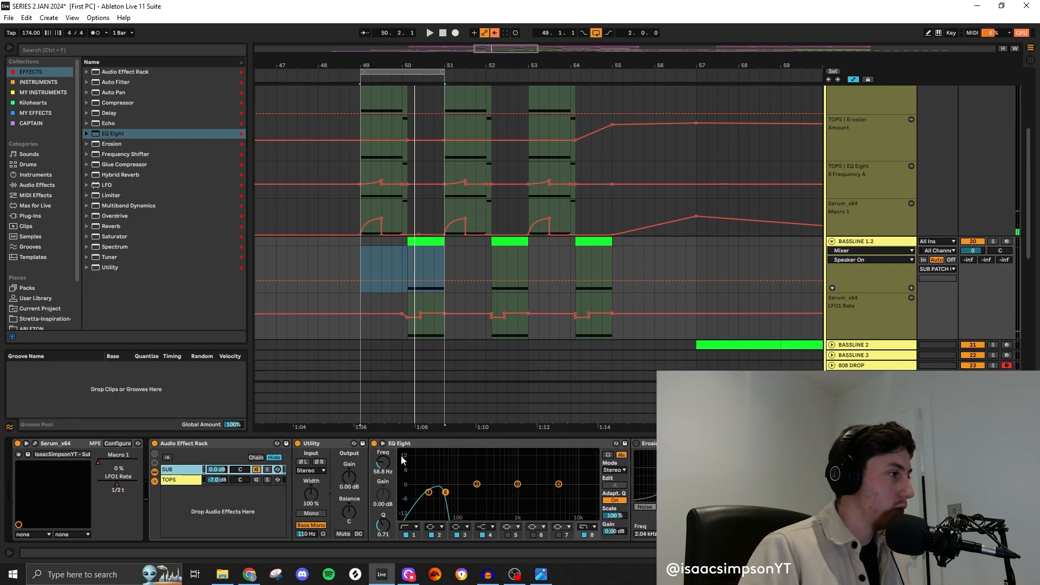
click(584, 534)
key(space)
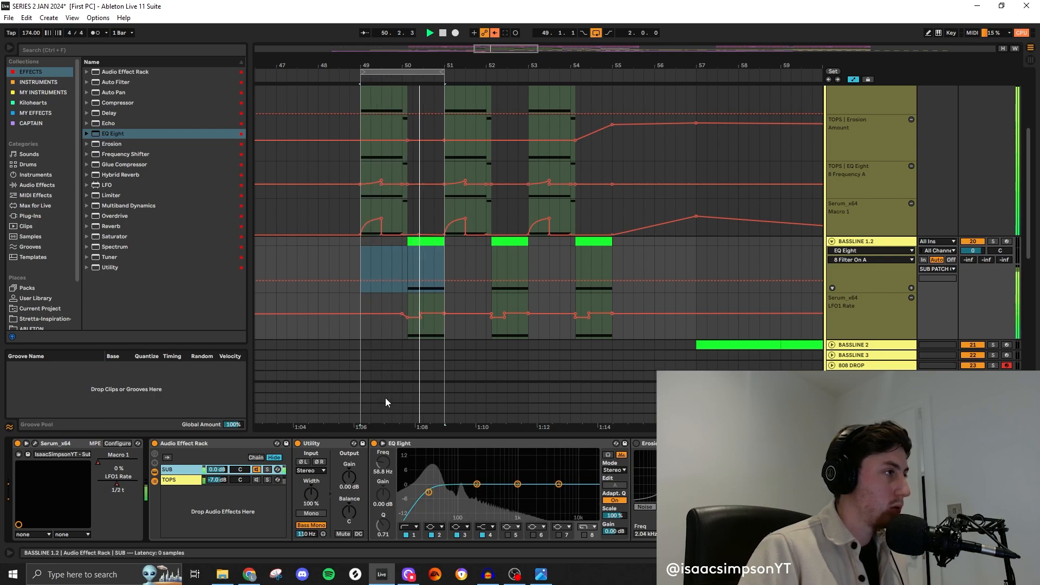
key(space)
- Solo BASSLINE 1.2, select its bar 50 clip, open the track's Serum instance, and start playback
click(992, 241)
click(850, 243)
click(427, 242)
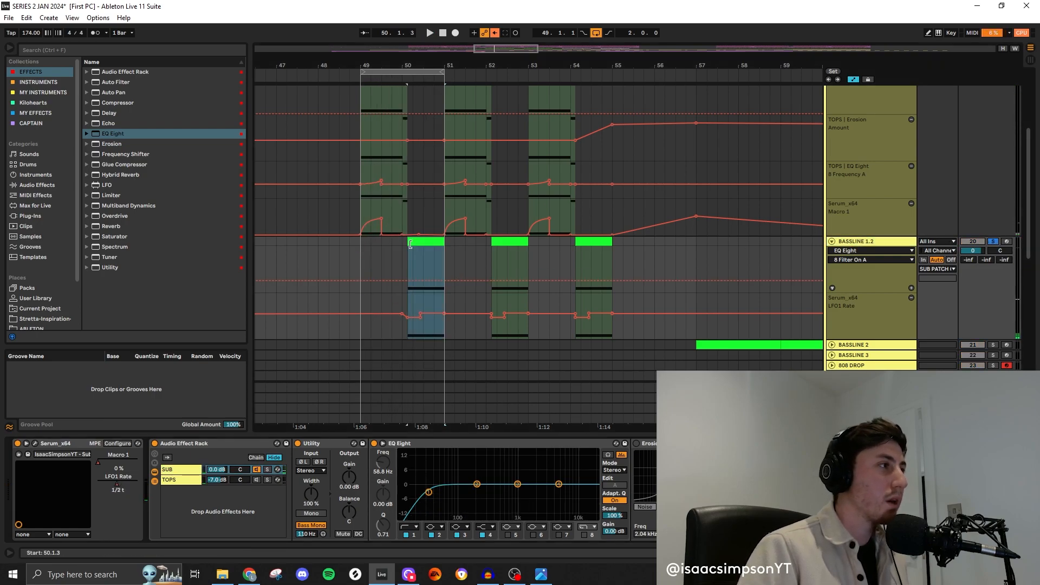
click(154, 443)
click(36, 443)
key(space)
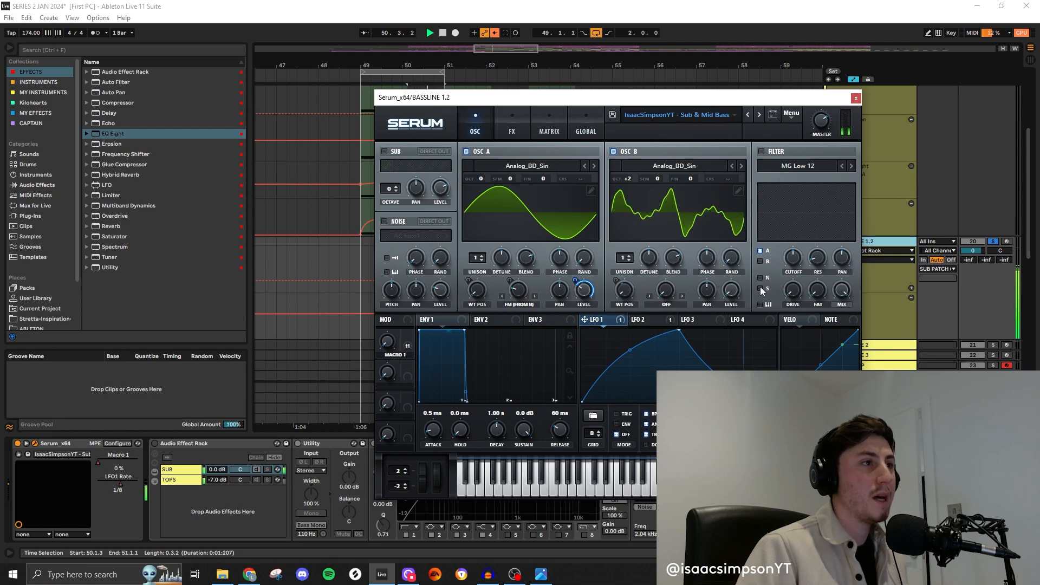
- Enable Serum's MG Low 12 filter, set envelope 1's attack to 65 ms, and switch off oscillator B after trying it at -1 octave
click(512, 127)
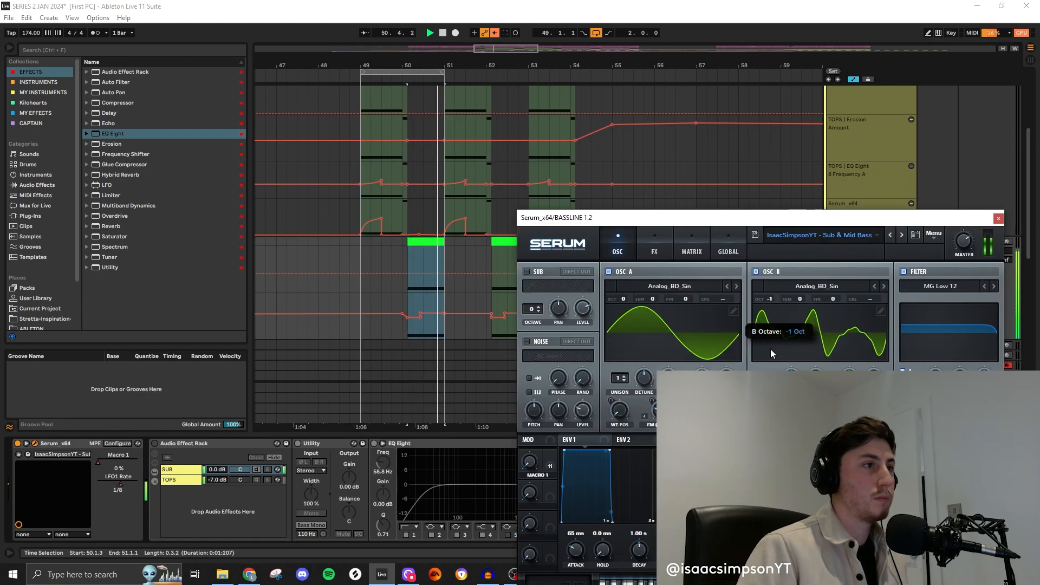
click(755, 272)
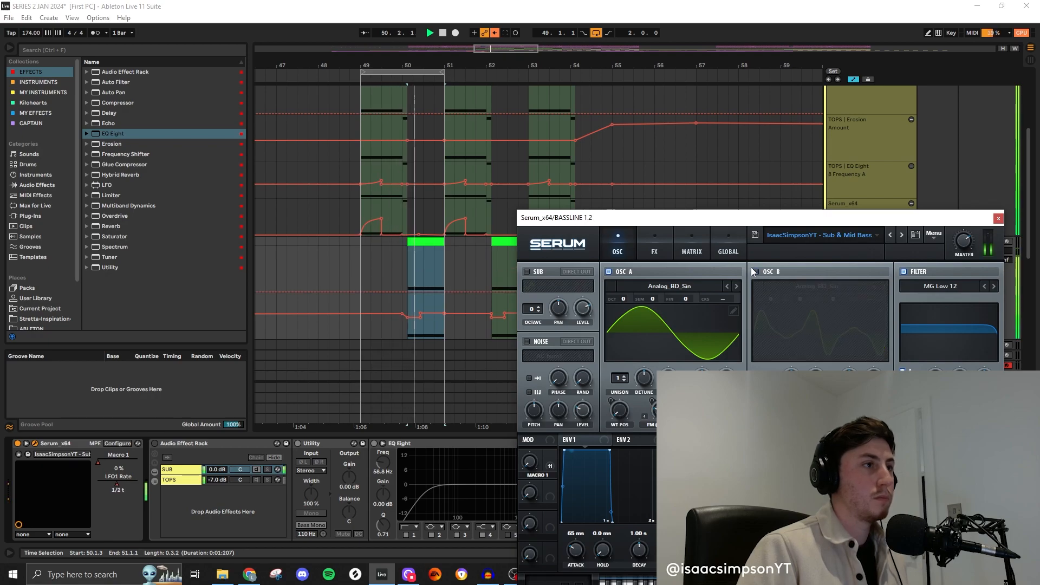
drag(664, 218, 489, 262)
click(992, 243)
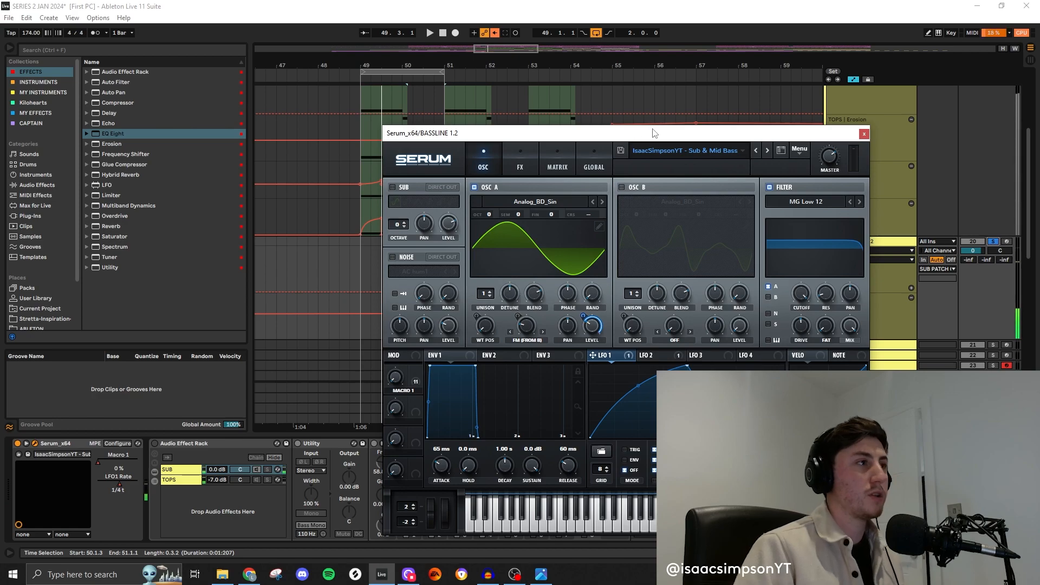
drag(654, 132, 541, 85)
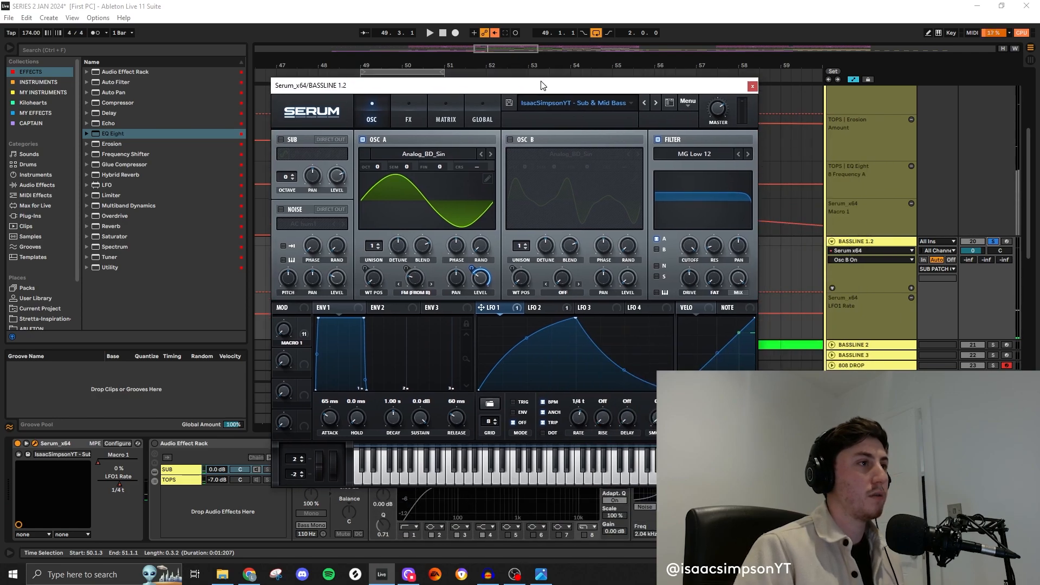
key(space)
click(692, 287)
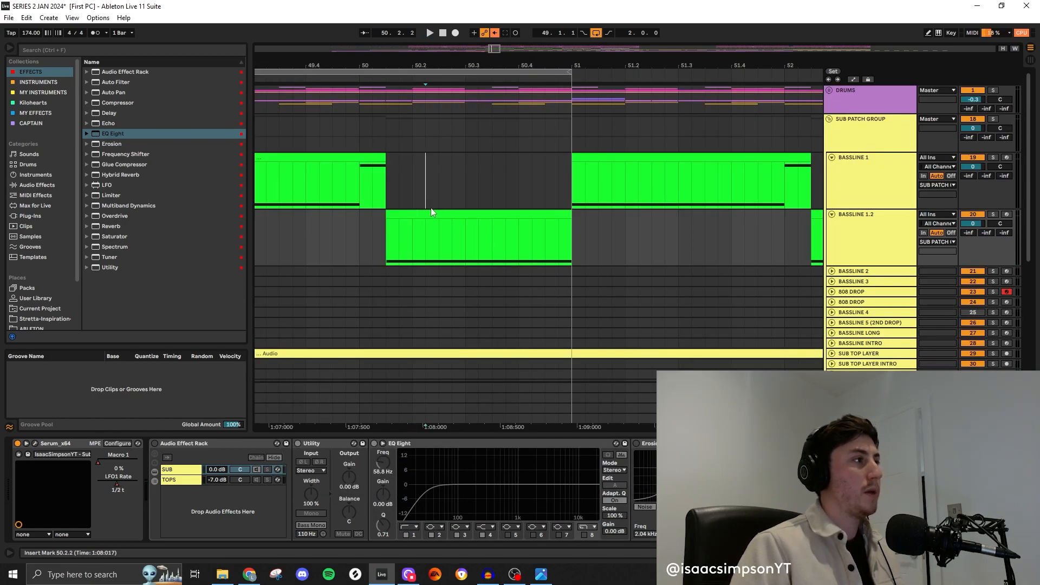
- Extend BASSLINE 1's first clip to 50.2.1, trim the adjoining BASSLINE 1.2 clip to start there, and play the change
click(400, 177)
double_click(419, 213)
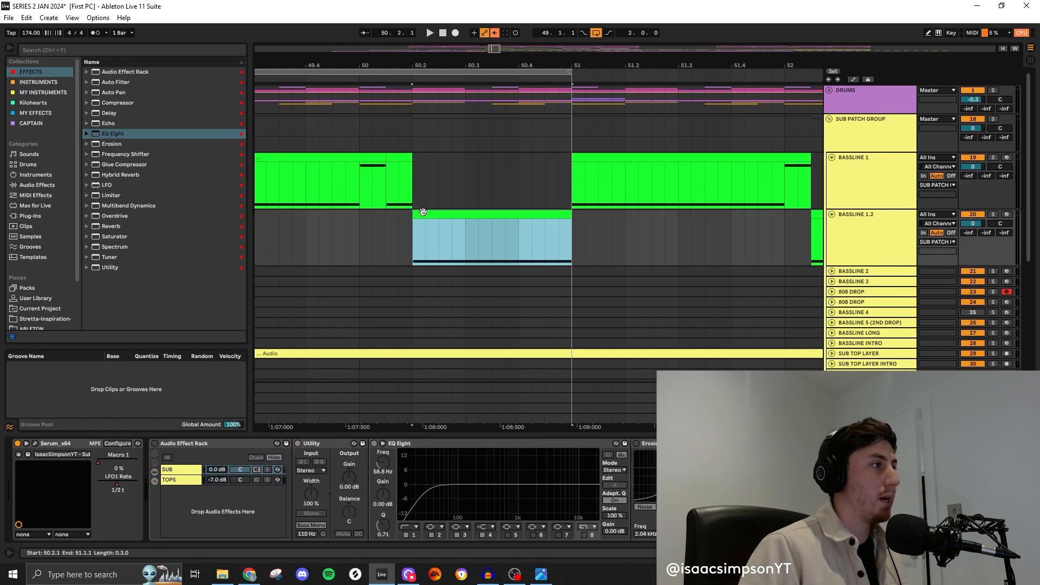
double_click(397, 116)
key(space)
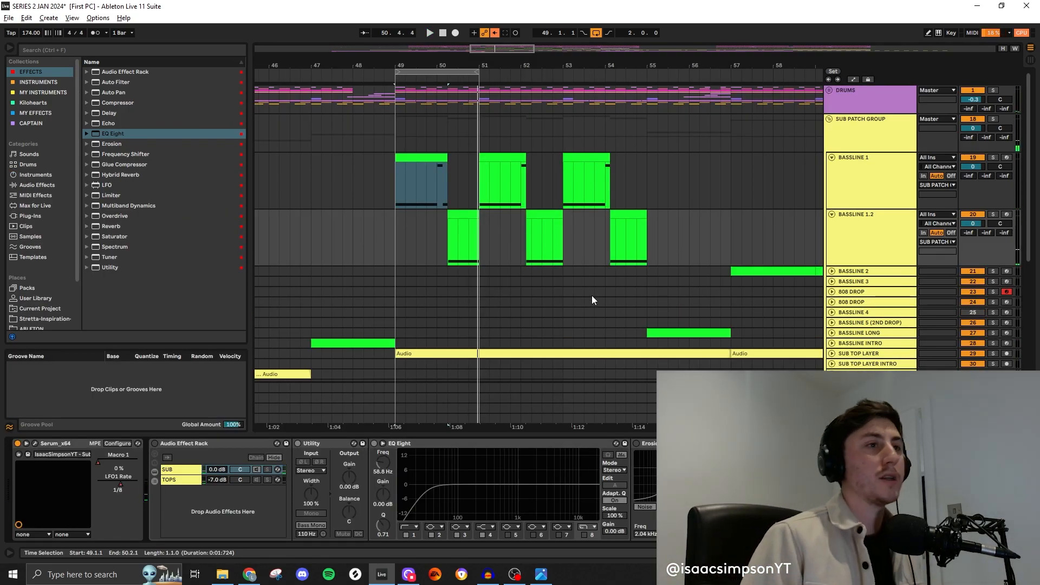
- Collapse the BASSLINE 1 and BASSLINE 1.2 tracks in the arrangement
click(832, 215)
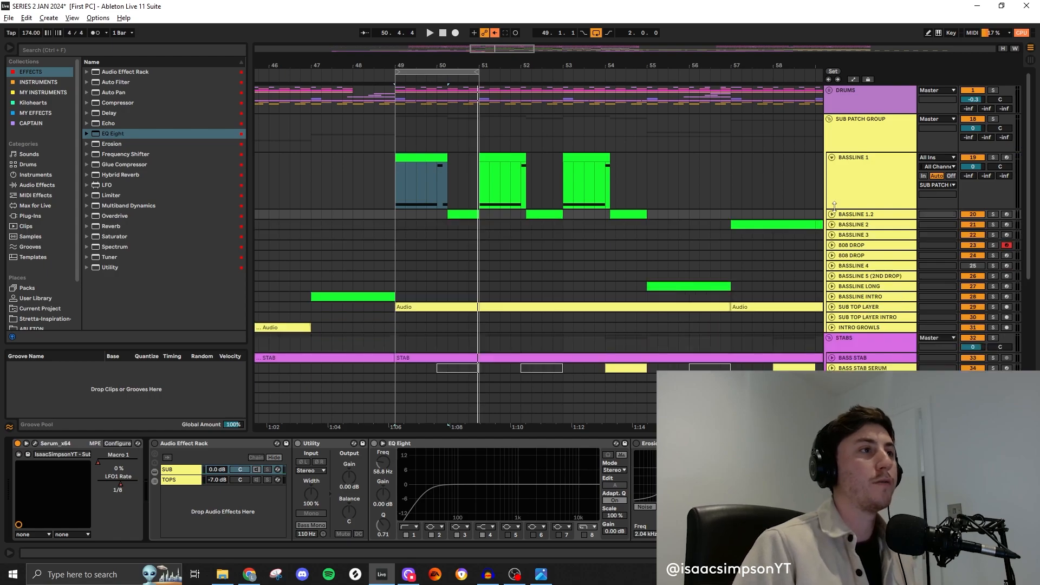
click(831, 158)
scroll(519, 197, down, 3)
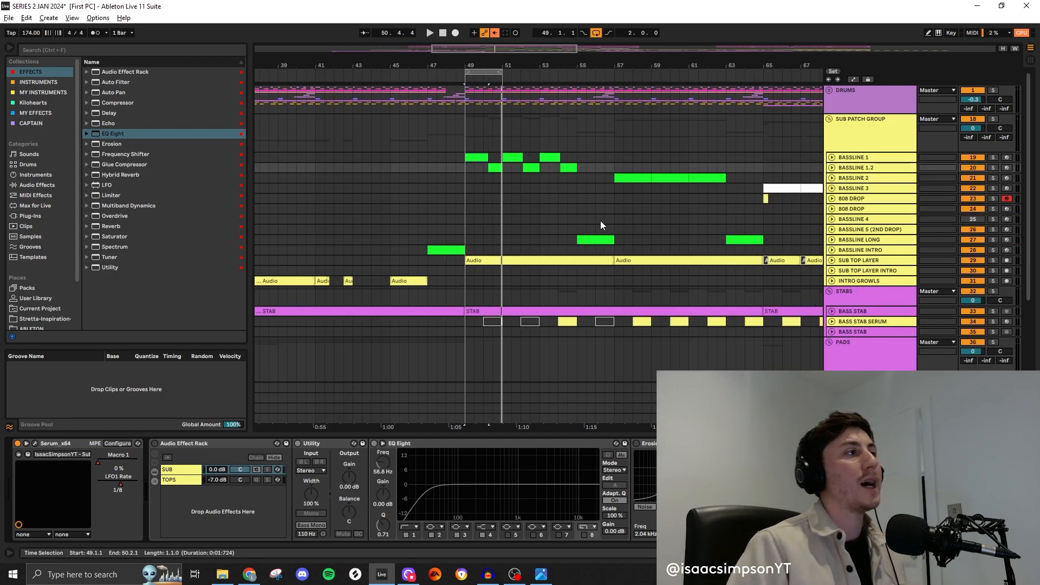
- Delete the D#2 notes from beat 1.4 onward in the bar 58 BASS STAB SERUM clip and extend the loop to bars 49–57
click(622, 178)
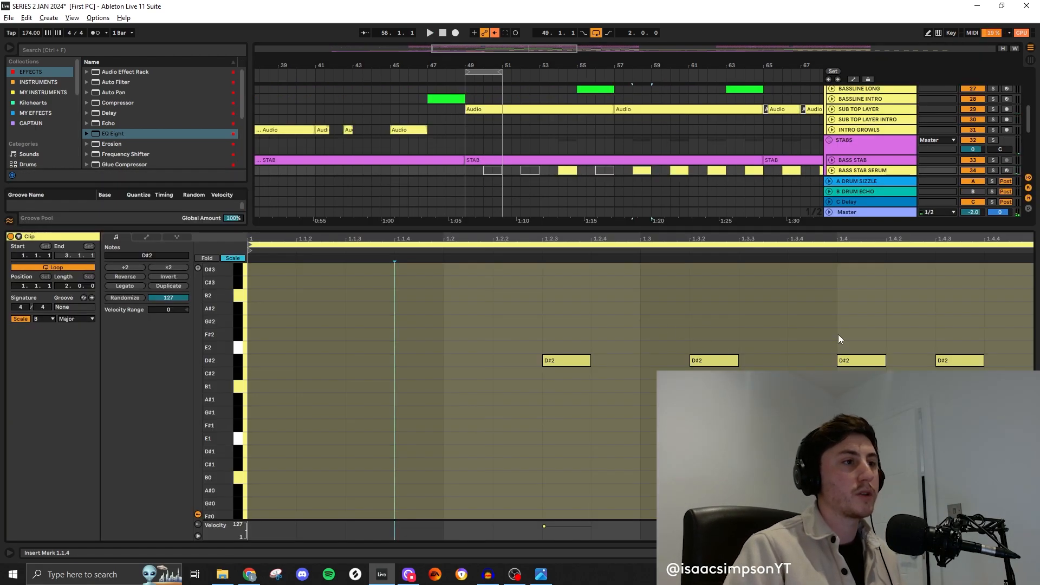
drag(837, 338, 986, 363)
key(Delete)
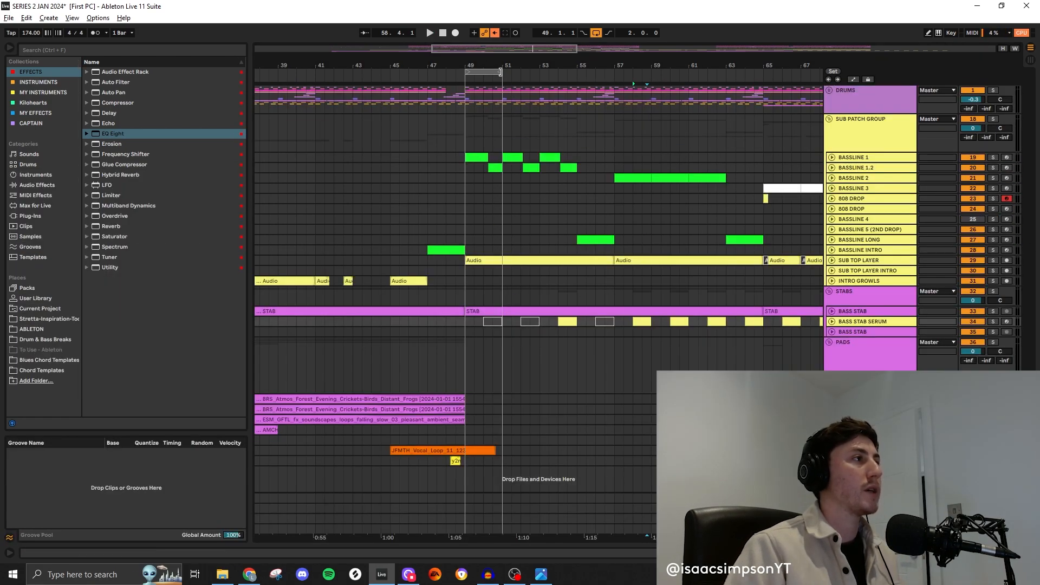
drag(500, 72, 614, 71)
click(434, 208)
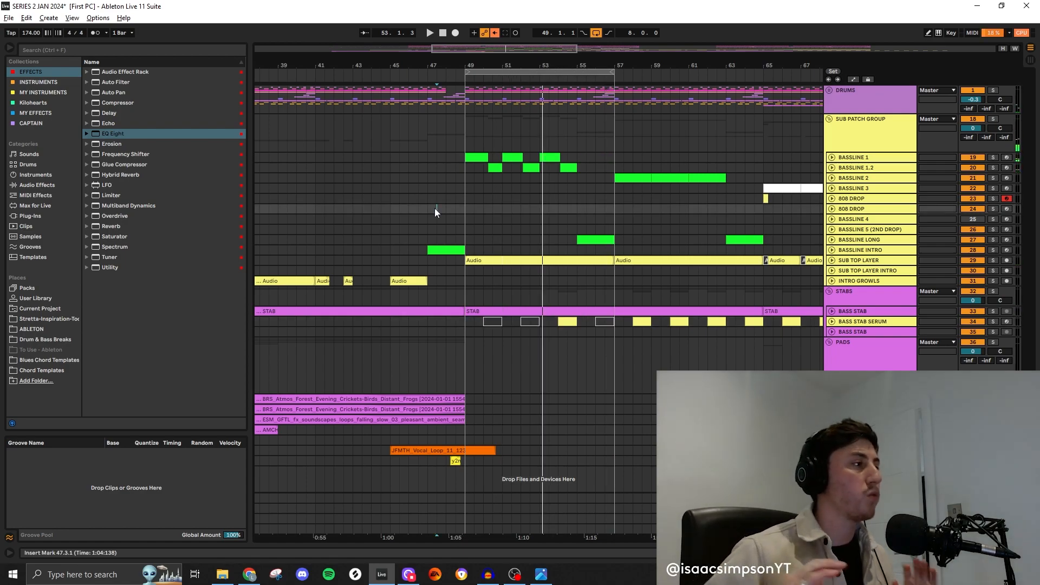
- Switch to the SONG FORMAT.PNG reference image and examine its track arrangement, including the intro elements
click(361, 581)
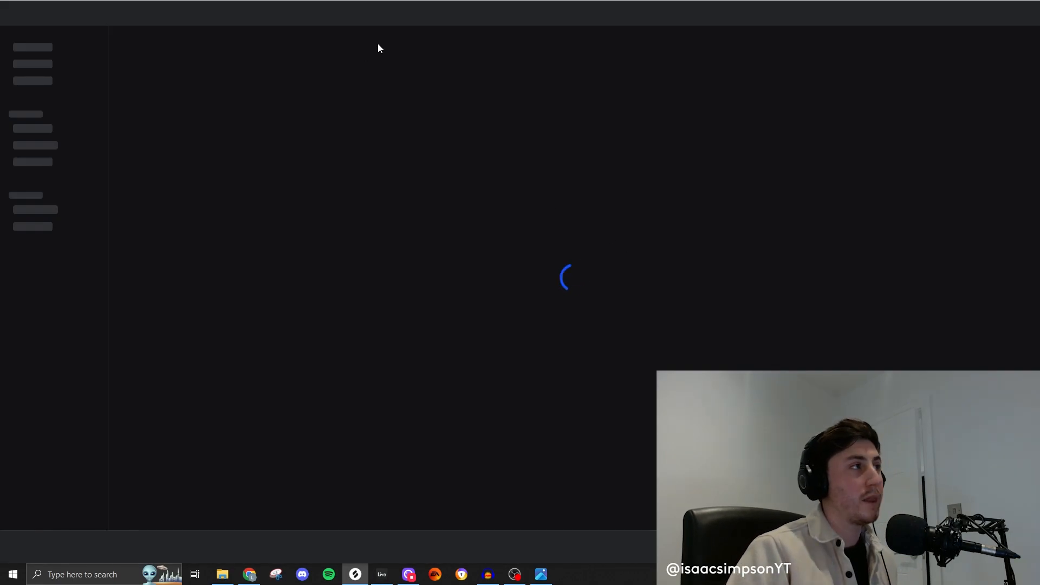
mouse_move(539, 575)
click(573, 508)
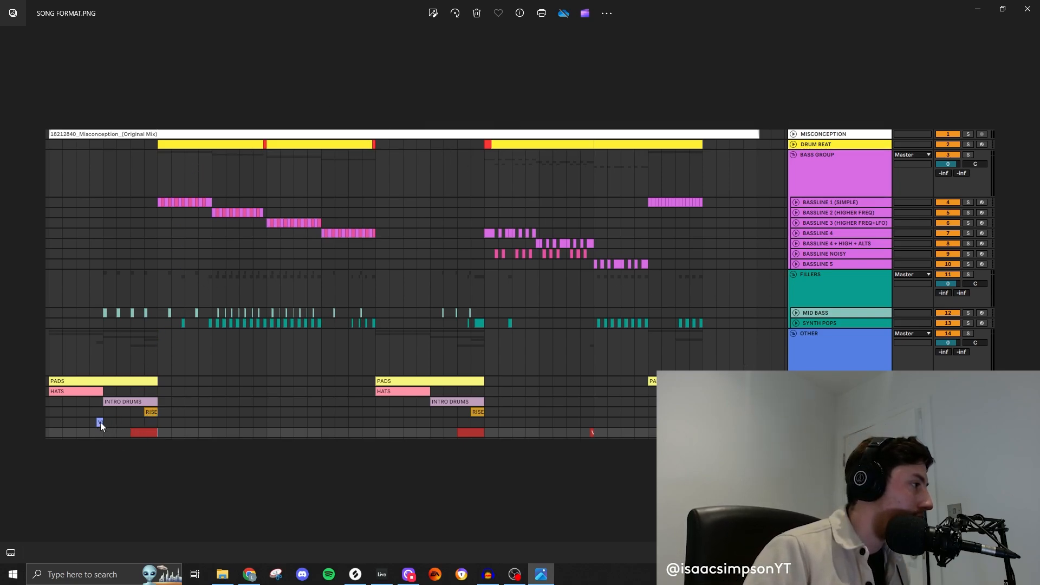
click(983, 11)
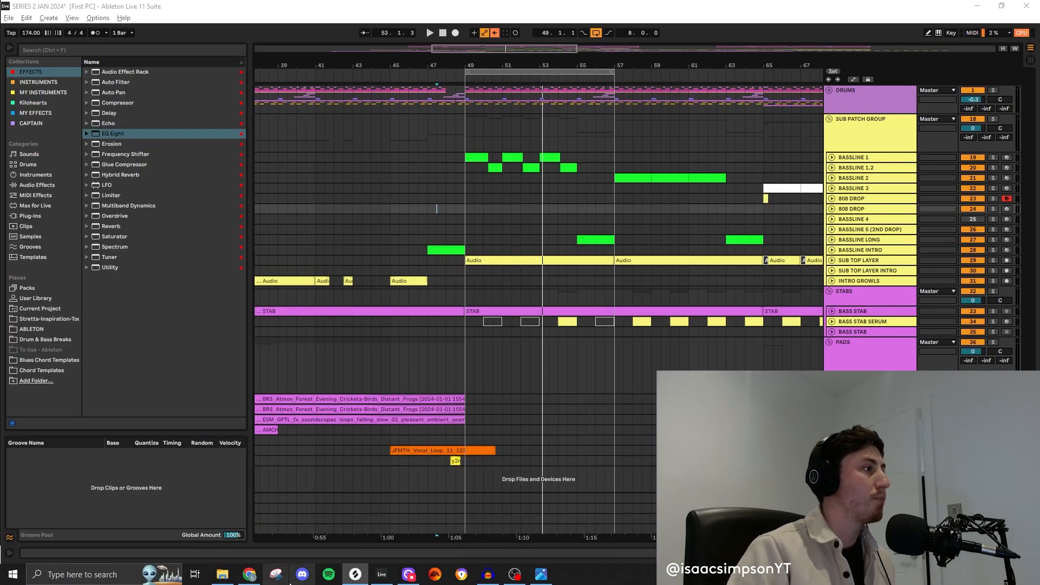
- Switch to Splice in Chrome and preview Dark Cinematic Vocals samples, browsing by the phrases and cinematic tags
click(449, 278)
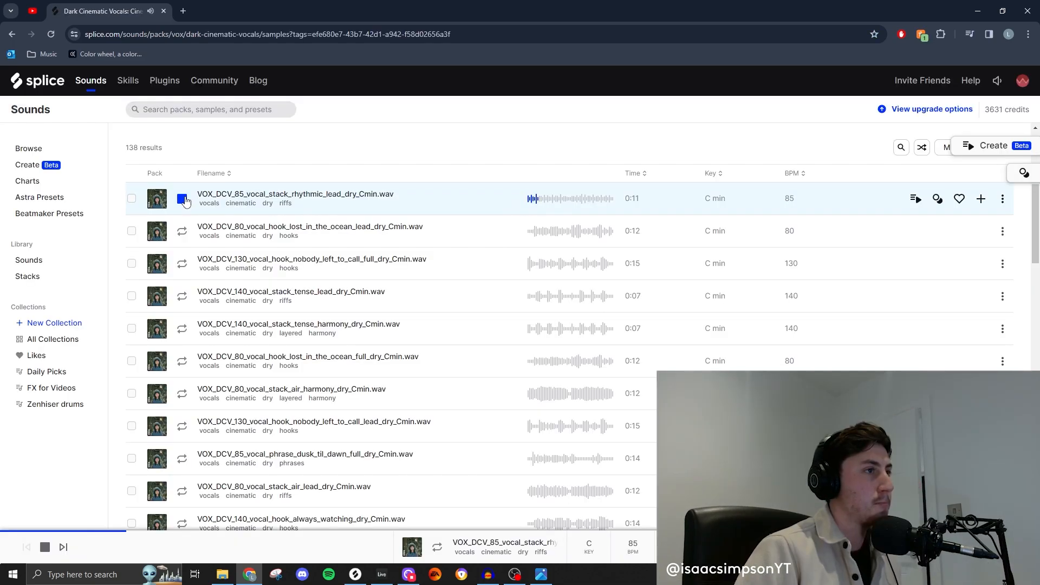
scroll(258, 395, up, 4)
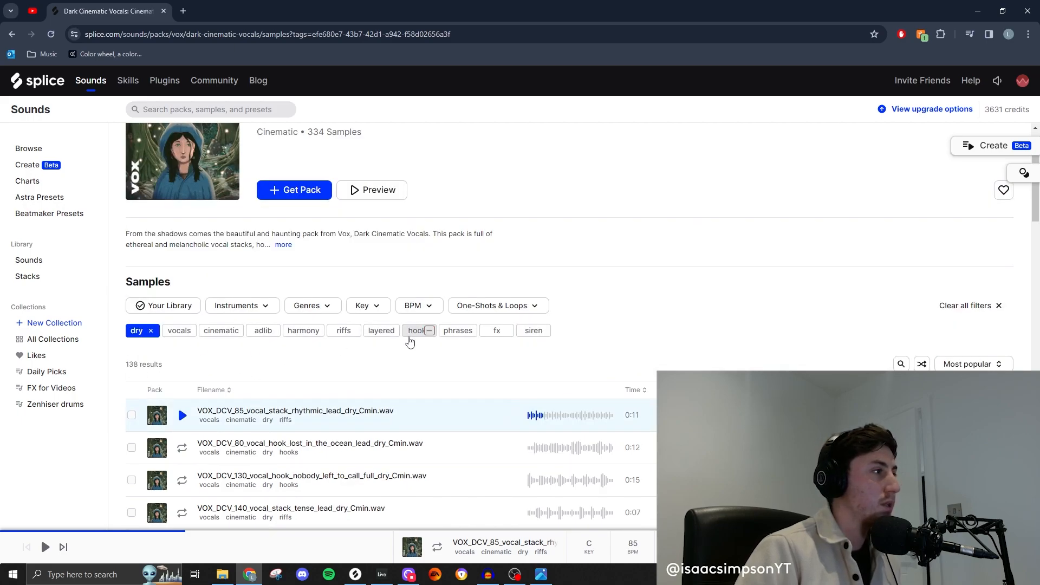
click(456, 330)
scroll(325, 271, down, 2)
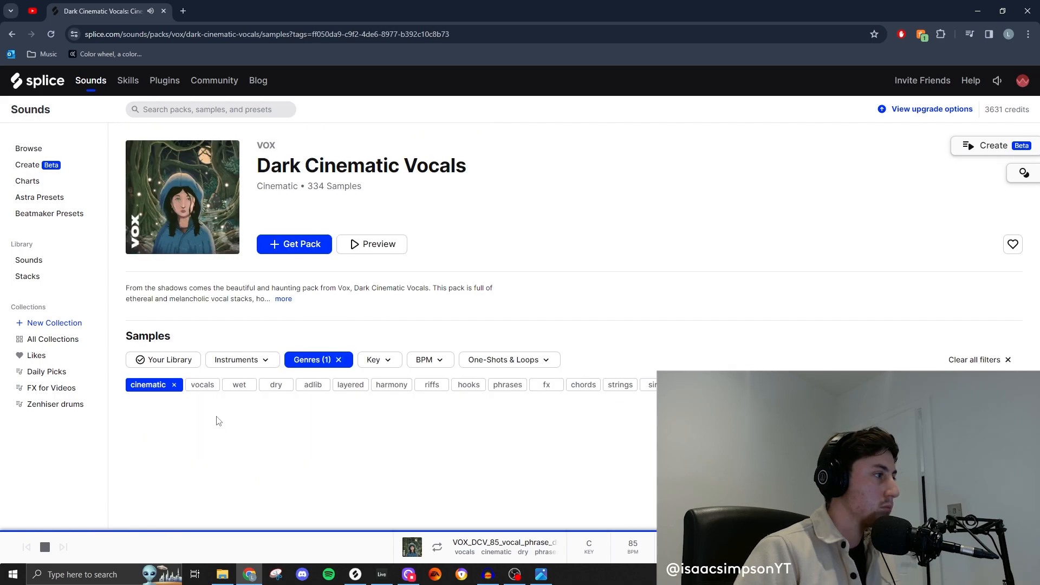
scroll(201, 416, down, 2)
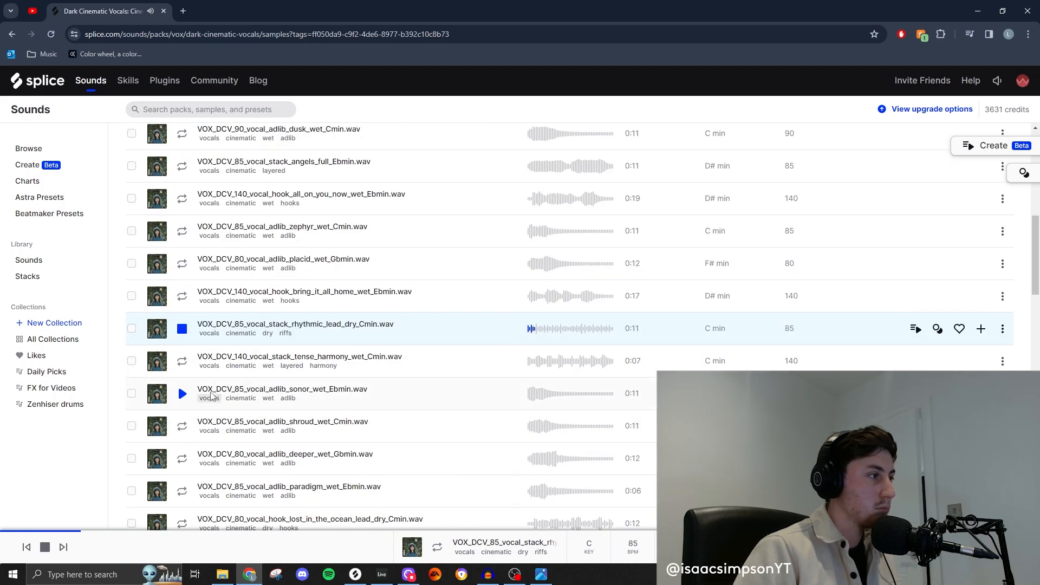
scroll(211, 399, up, 8)
- Return to the SPOKEN WORD sample search, filter it by cinematic, and preview the spoken numeric countdown vocal
click(11, 34)
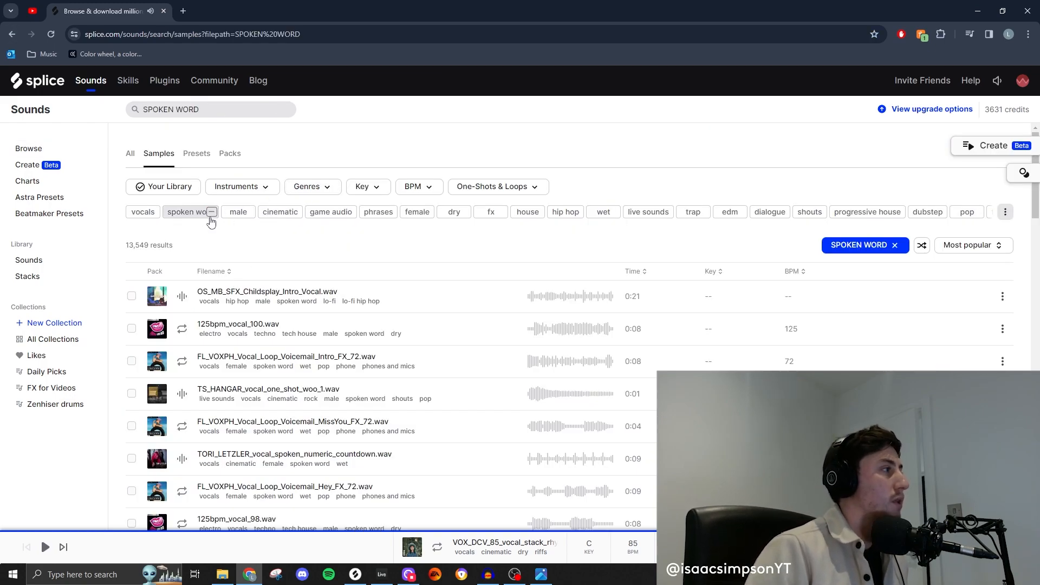
click(269, 212)
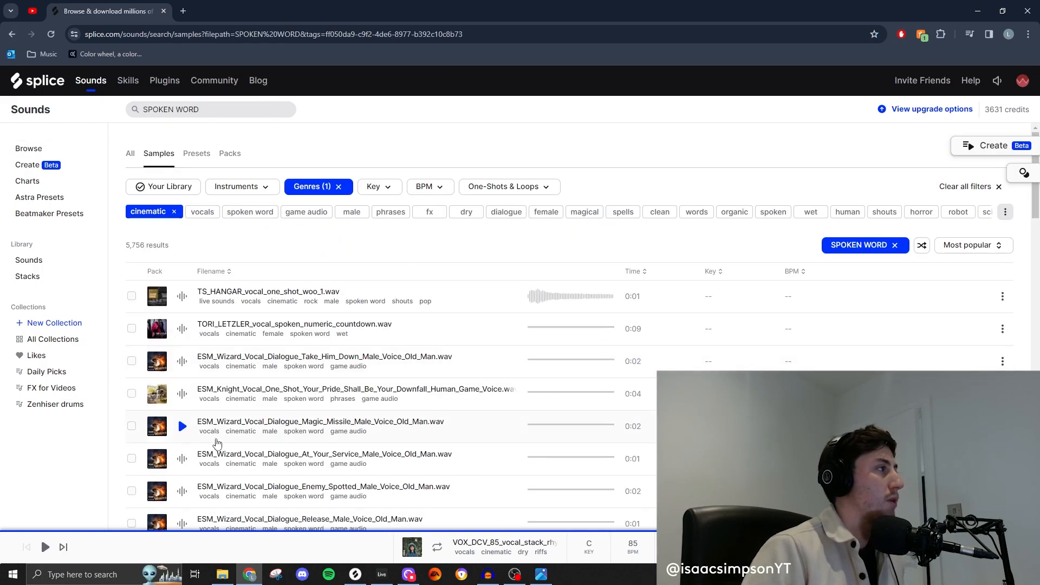
click(183, 329)
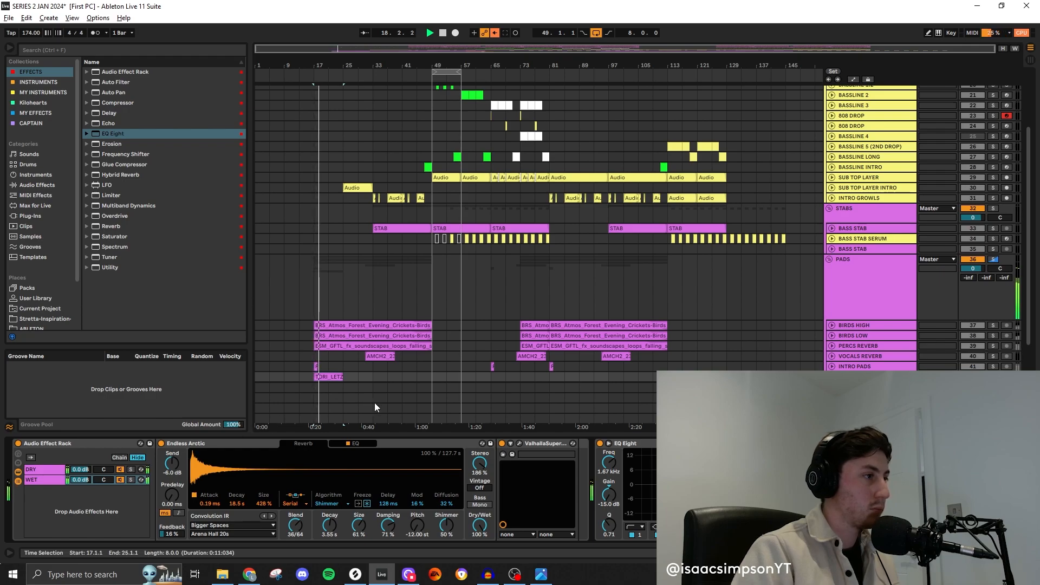
- Set the spoken numeric countdown clip's warp mode to Complex Pro in the arrangement and stop playback
double_click(328, 376)
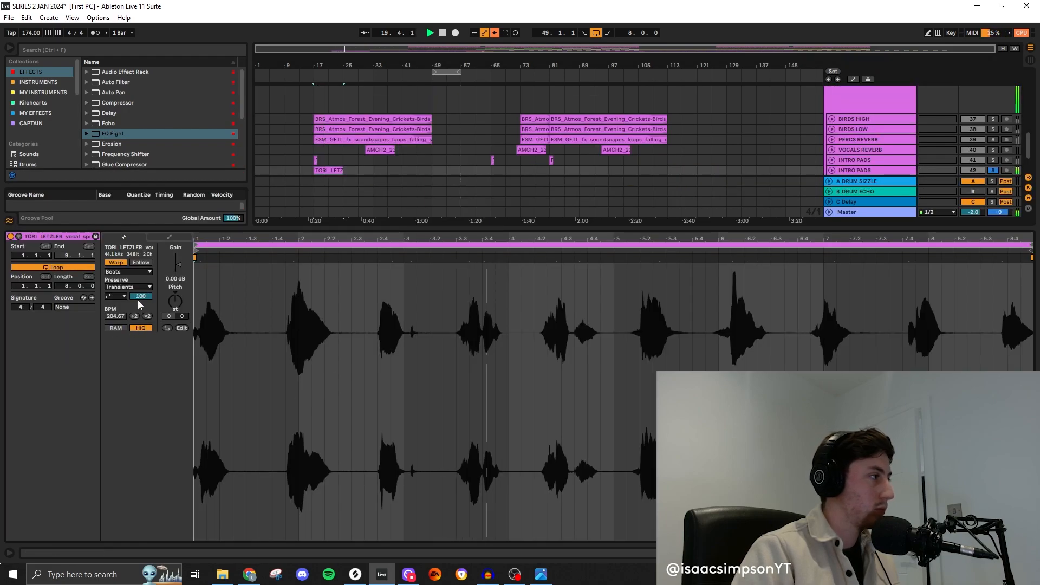
click(128, 286)
click(116, 272)
click(117, 272)
click(119, 320)
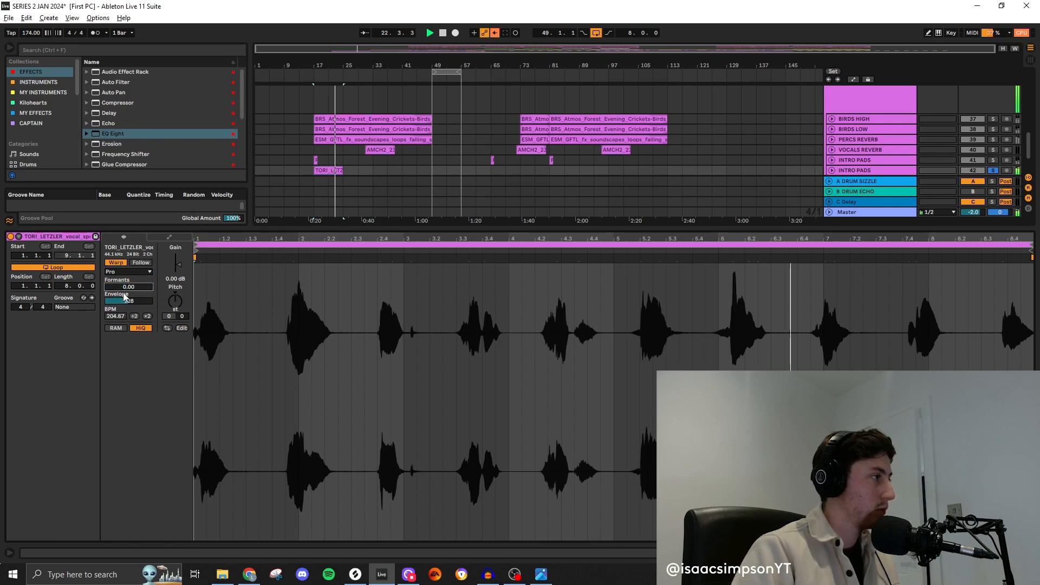
double_click(344, 229)
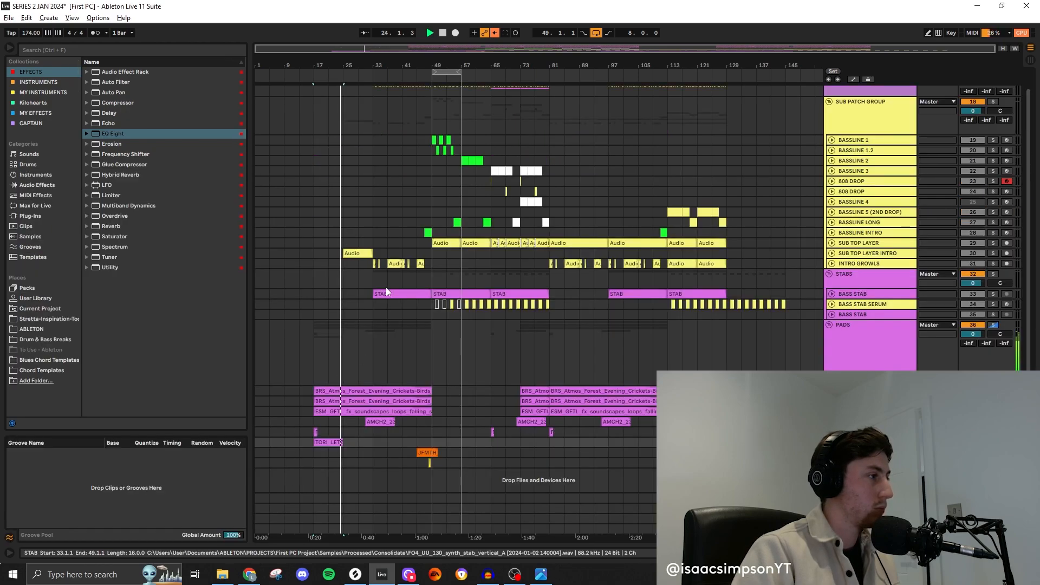
key(space)
- Turn off the Endless Arctic reverb in the INTRO PADS track's WET chain and check the devices while the chopped vocal plays
double_click(861, 442)
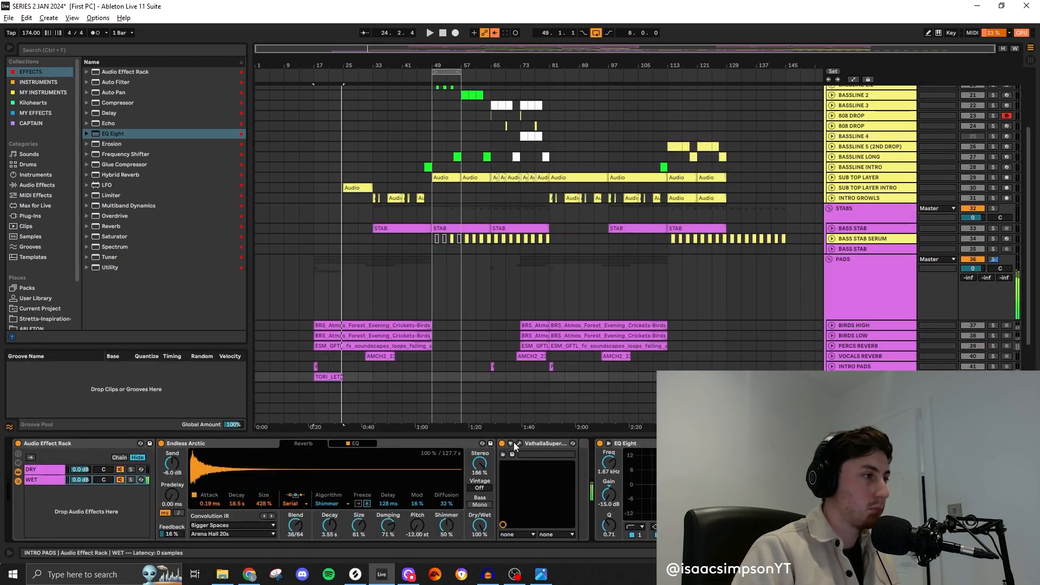
click(161, 443)
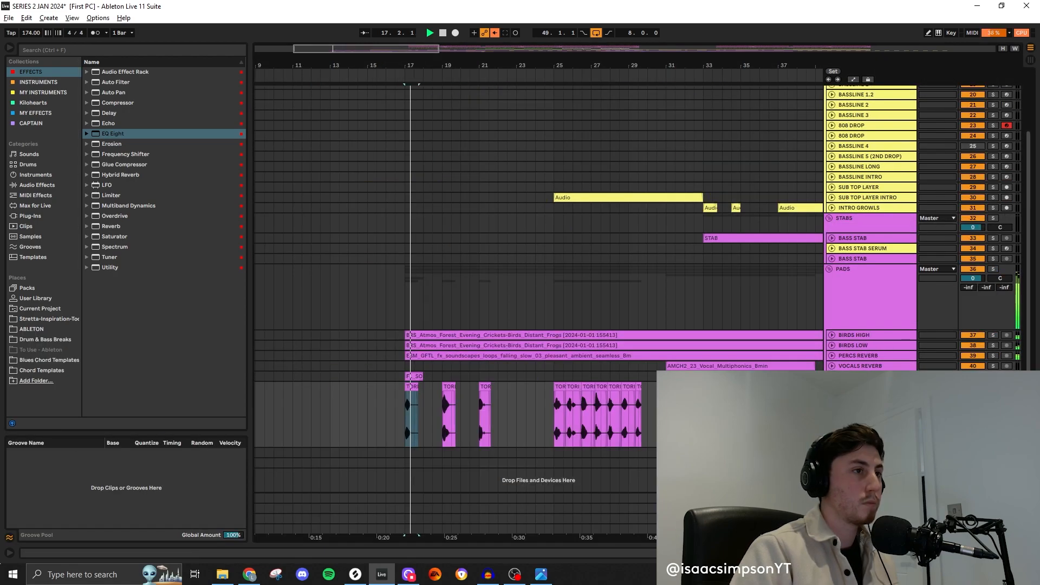
key(shift+Tab)
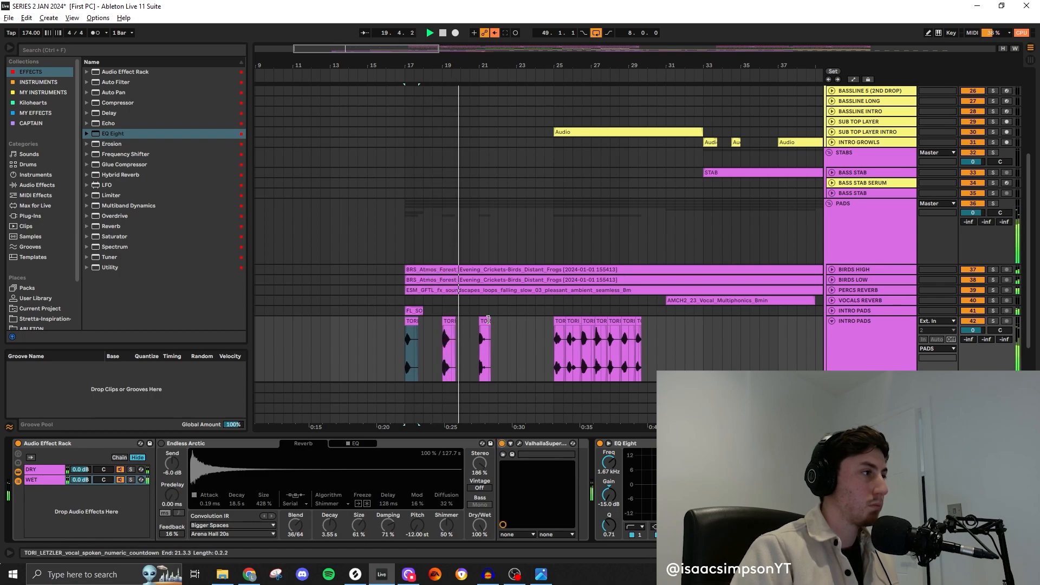
- Spread the bunched countdown vocal chops along the INTRO PADS track so that one starts every two bars
drag(558, 325, 760, 323)
click(589, 323)
shift+click(637, 321)
click(610, 321)
shift+click(647, 322)
click(669, 328)
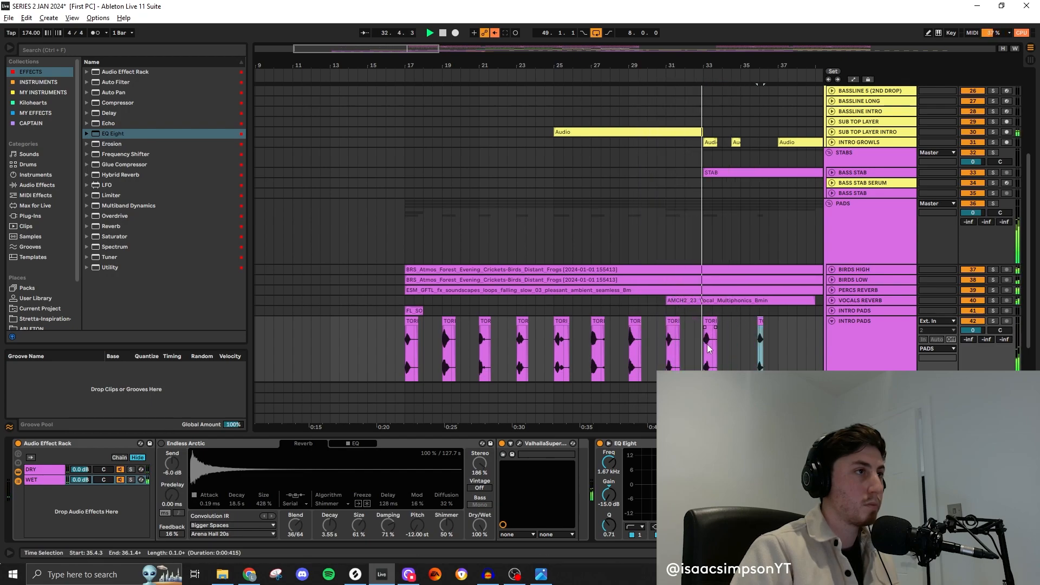
- Duplicate a countdown chop at two-bar intervals along the INTRO PADS track until bar 49
drag(414, 335, 435, 343)
key(ctrl+d)
key(ctrl+d)
key(ctrl+d)
key(ctrl+d)
key(ctrl+d)
key(ctrl+d)
key(ctrl+d)
scroll(444, 337, down, 5)
scroll(395, 347, up, 6)
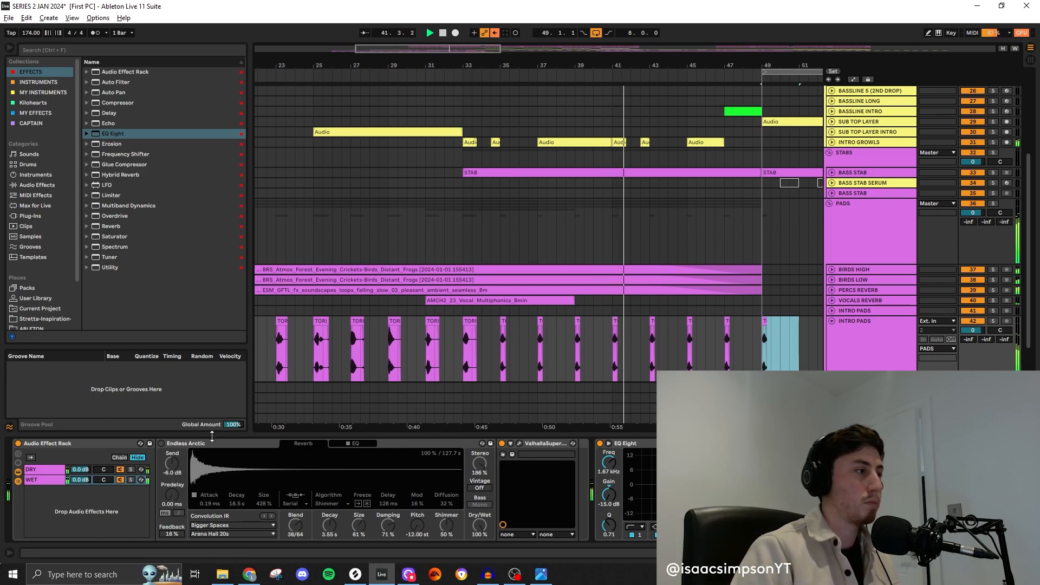
- Compare the WET chain with the Endless Arctic reverb on and off during playback, and select the extra chop at bar 49
click(162, 443)
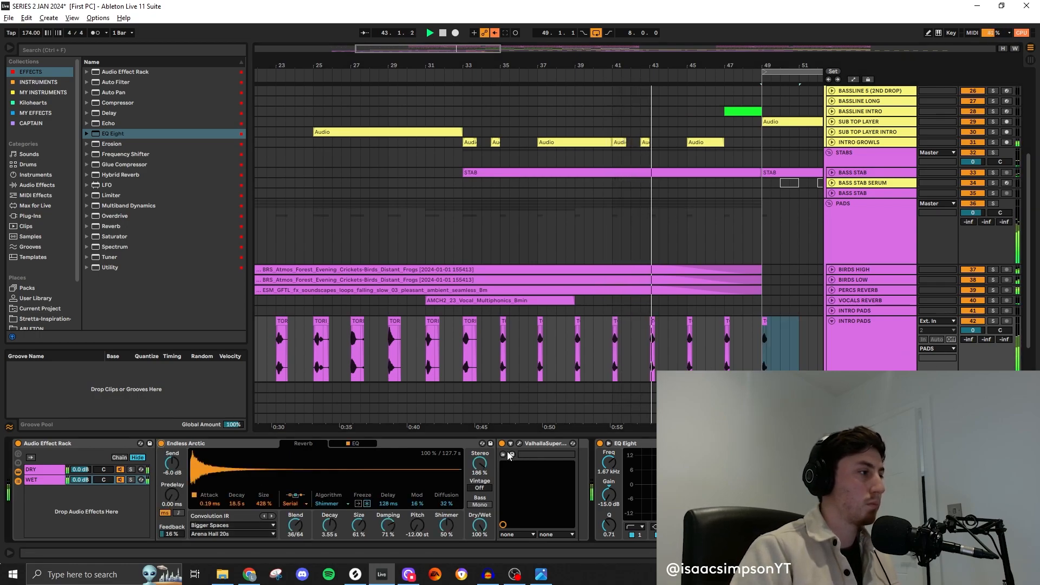
click(161, 443)
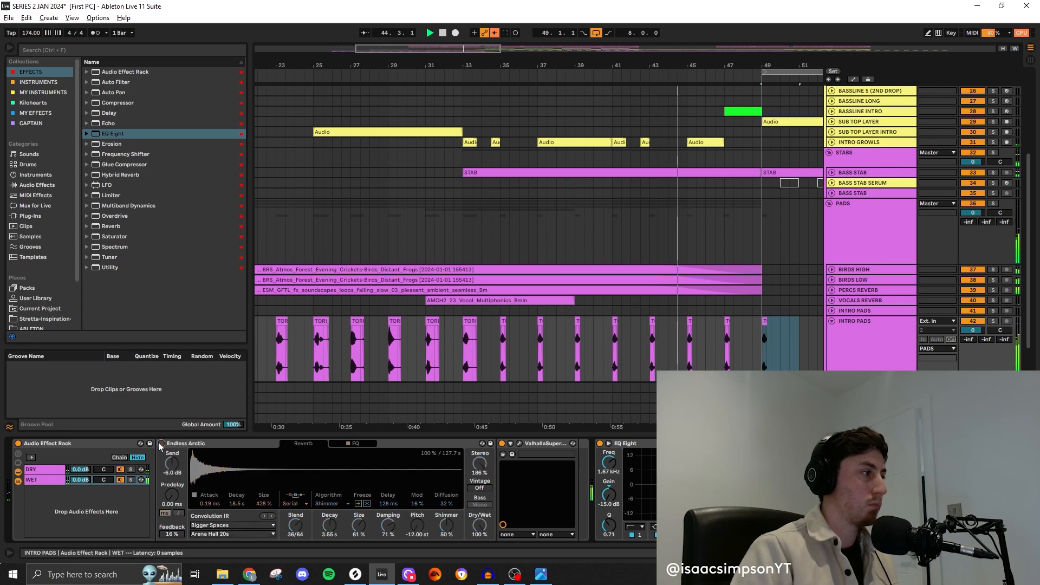
key(ctrl+alt+l)
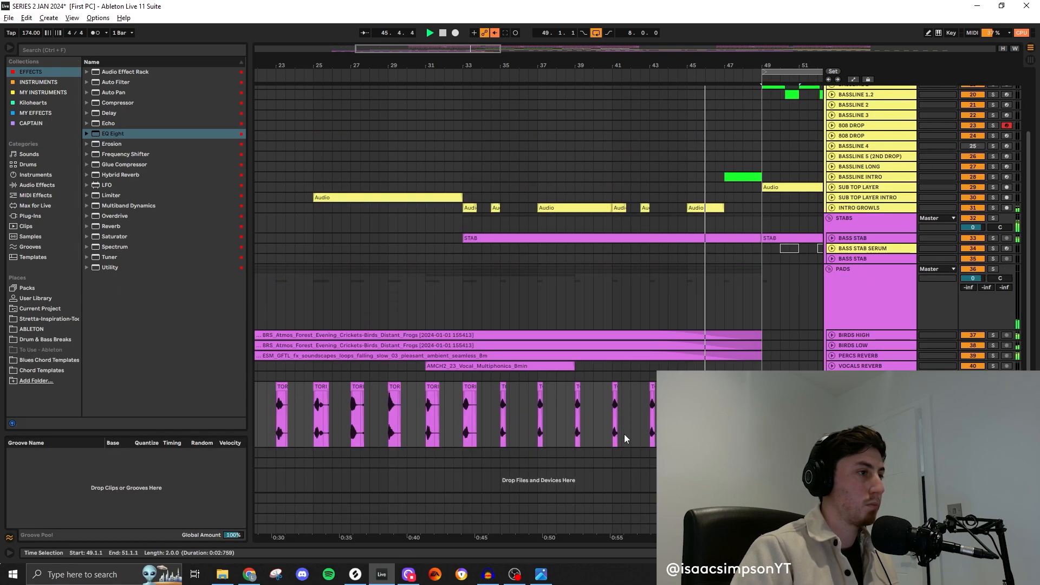
scroll(623, 433, down, 2)
click(652, 395)
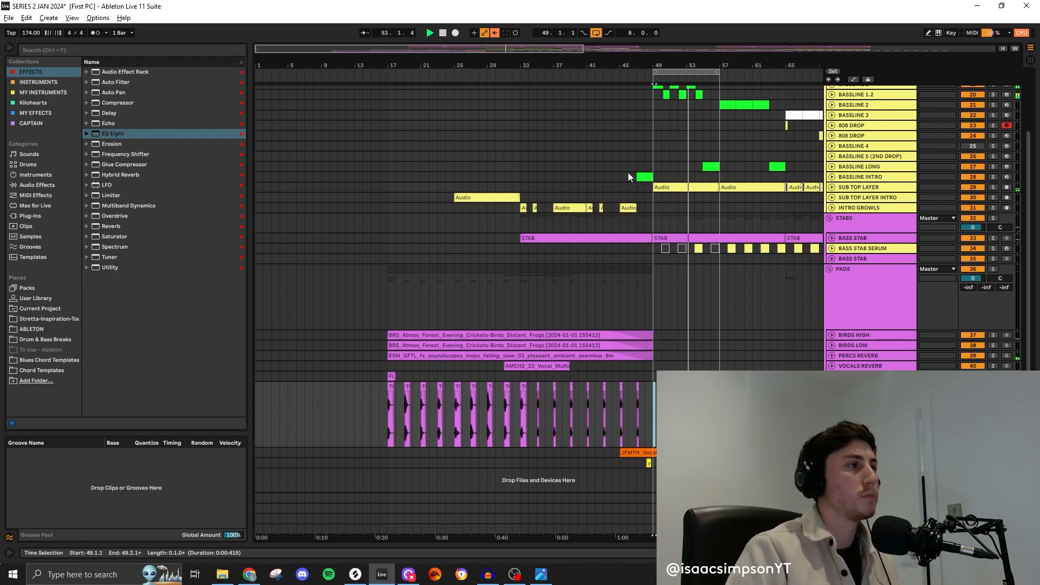
- Switch to Splice in Chrome and preview spoken word vocals, including the dry NotEvenClose and Astronaut loops in the Vocal Philosophy pack
scroll(262, 302, down, 3)
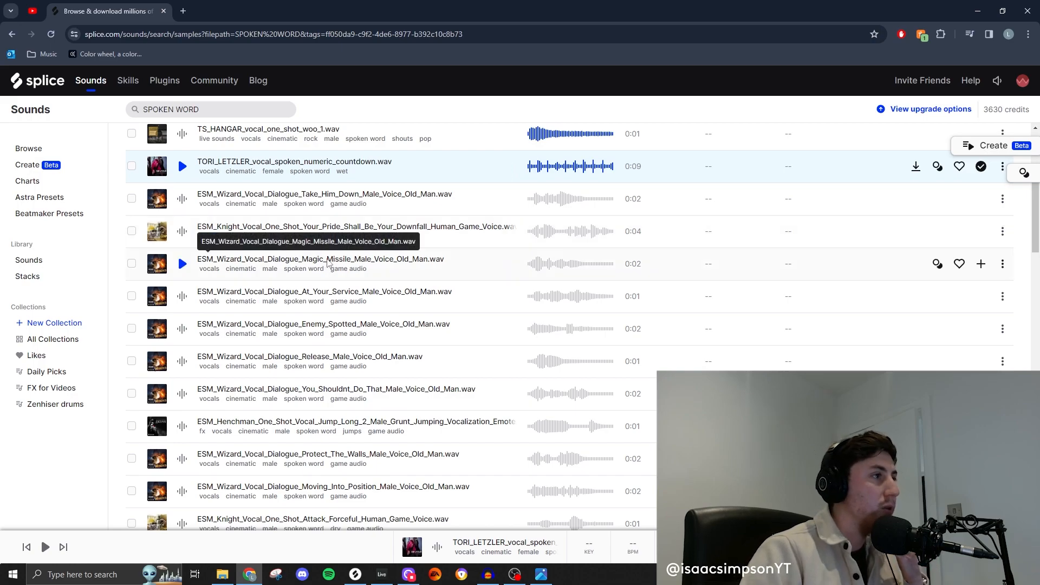
click(180, 233)
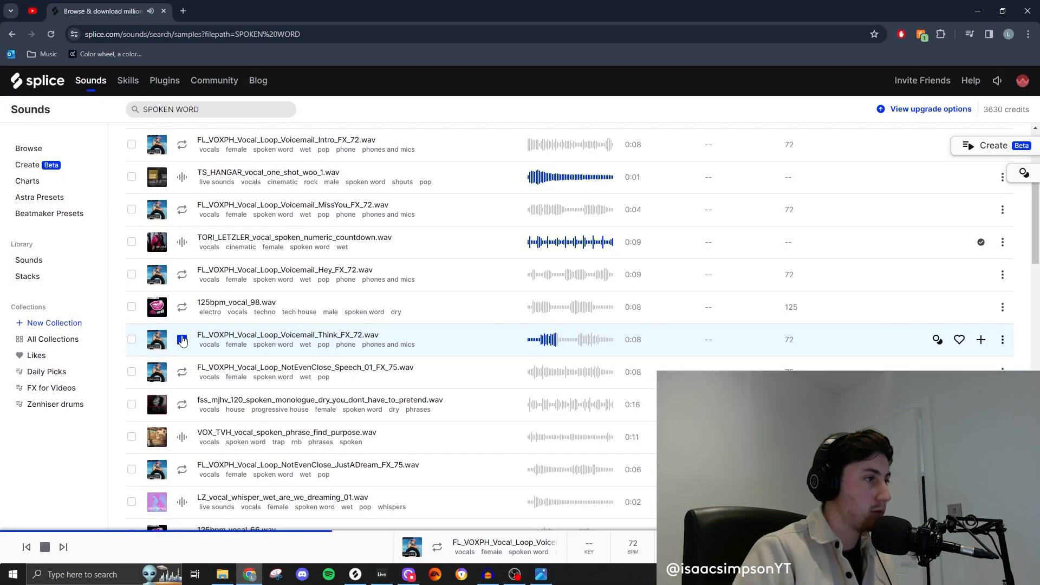
click(182, 373)
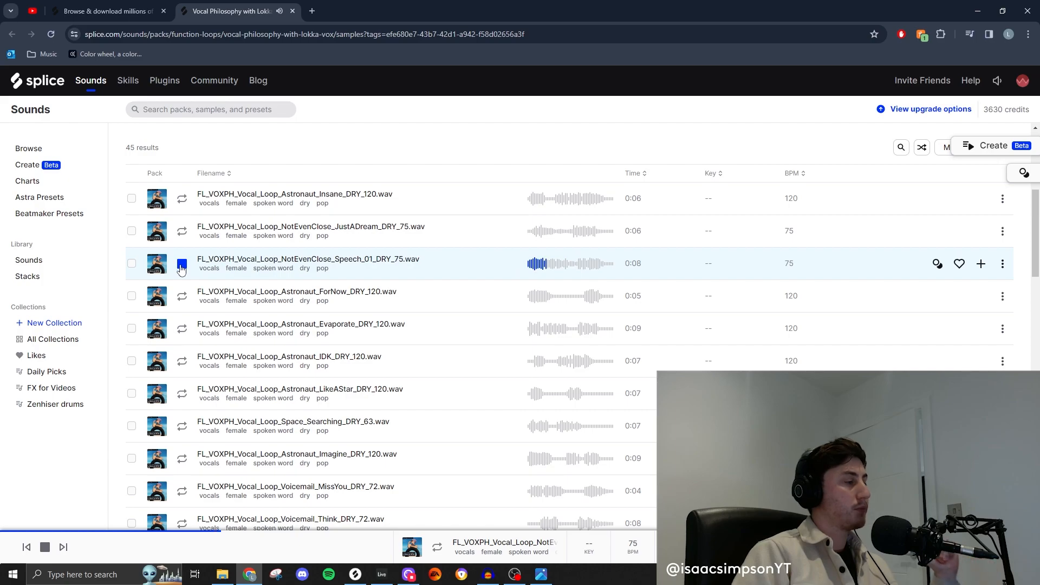
click(182, 300)
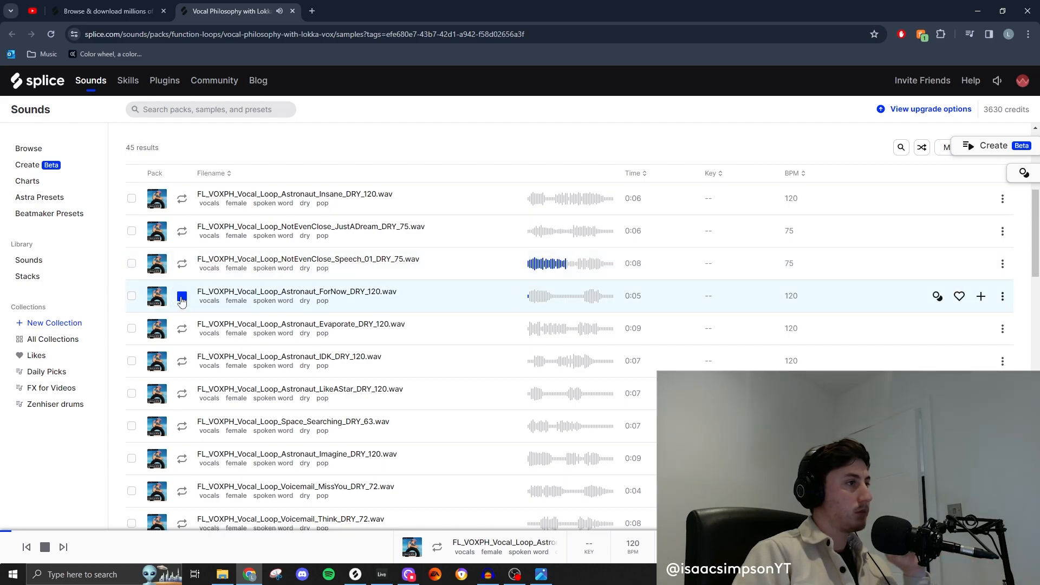
click(180, 331)
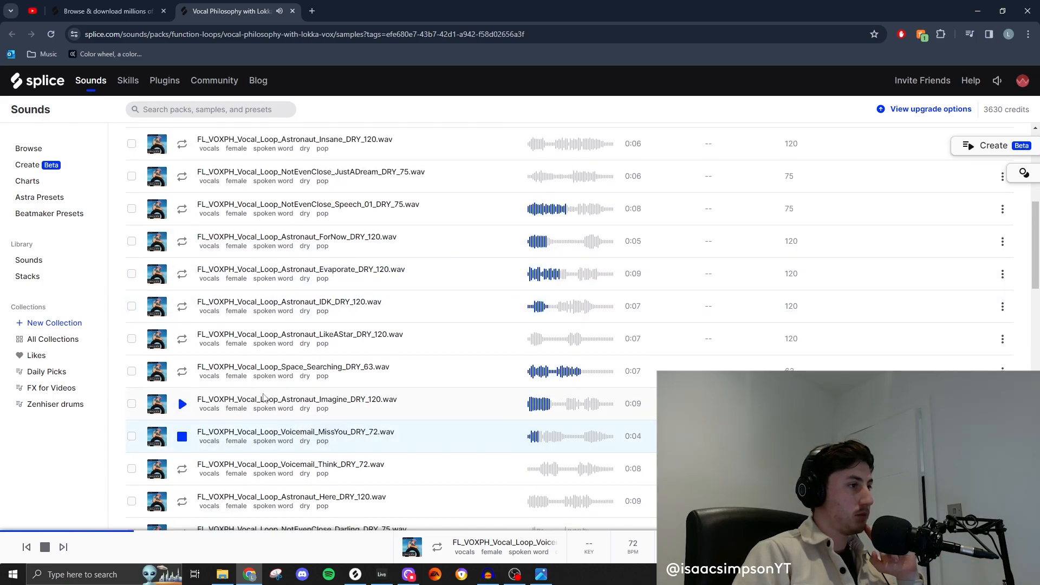
scroll(262, 398, down, 1)
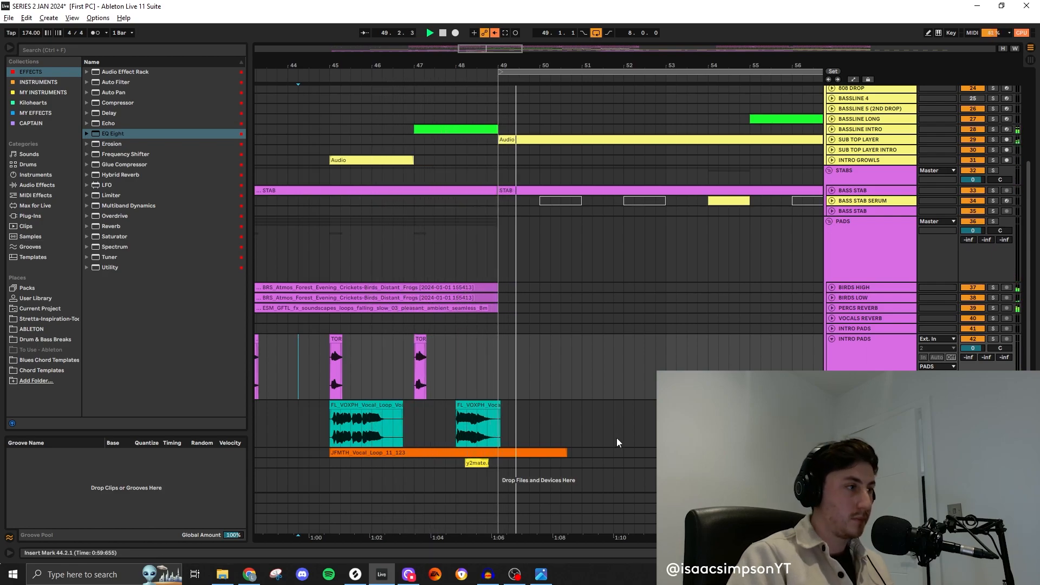
- Stop playback and duplicate the VOCAL track holding the FL_VOXPH voicemail clips
double_click(866, 452)
key(space)
double_click(455, 440)
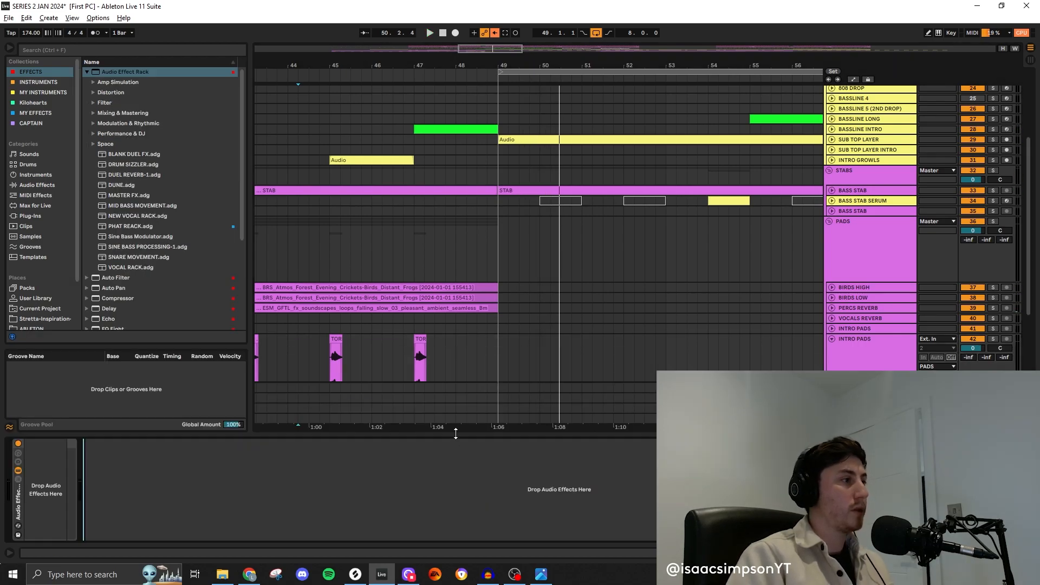
double_click(456, 433)
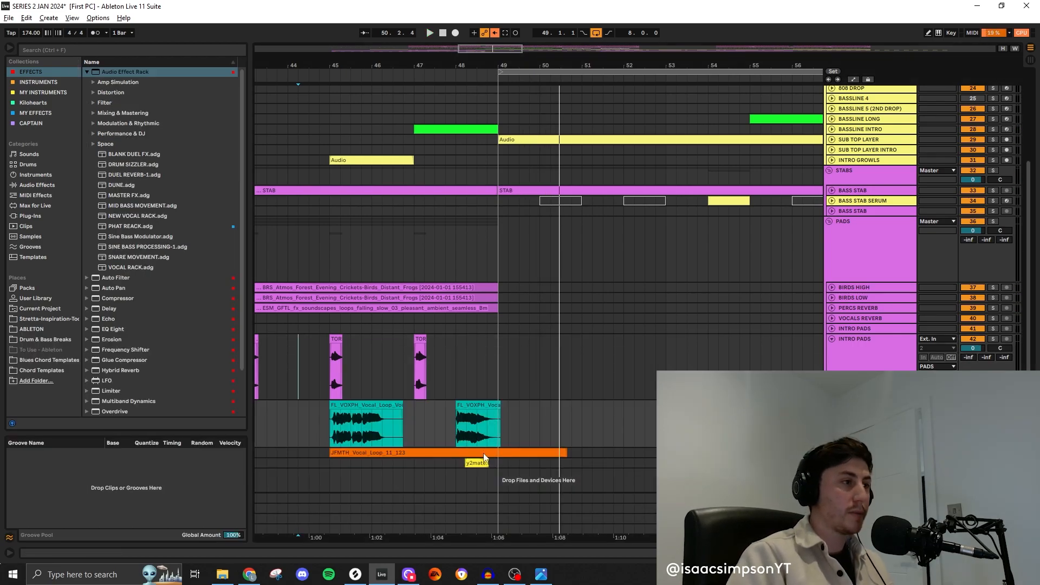
key(ctrl+d)
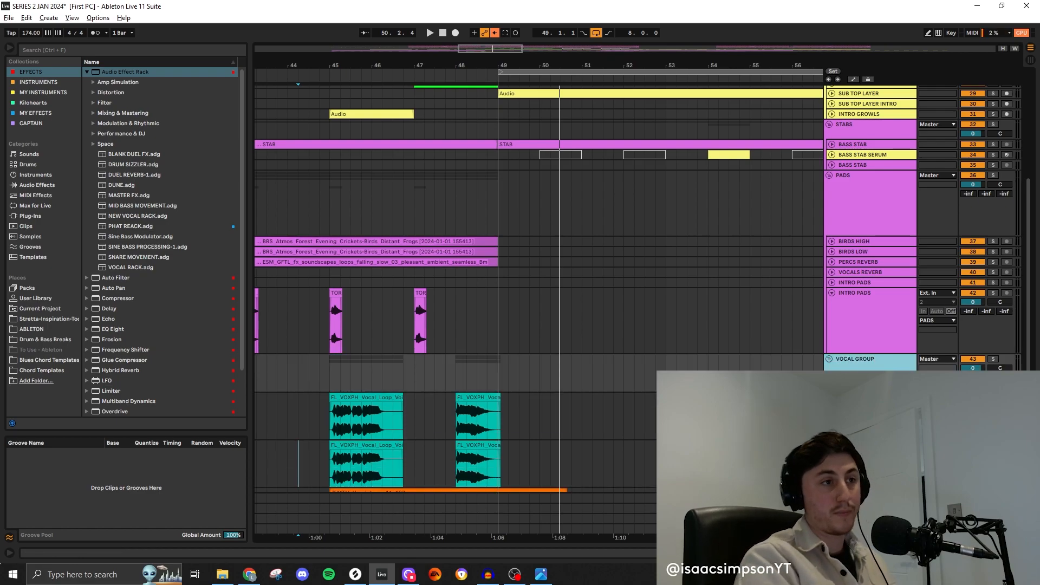
- Pitch both clips on the duplicated VOCAL track to -12 semitones, with Formants at 51.56 and Envelope at 102
click(547, 454)
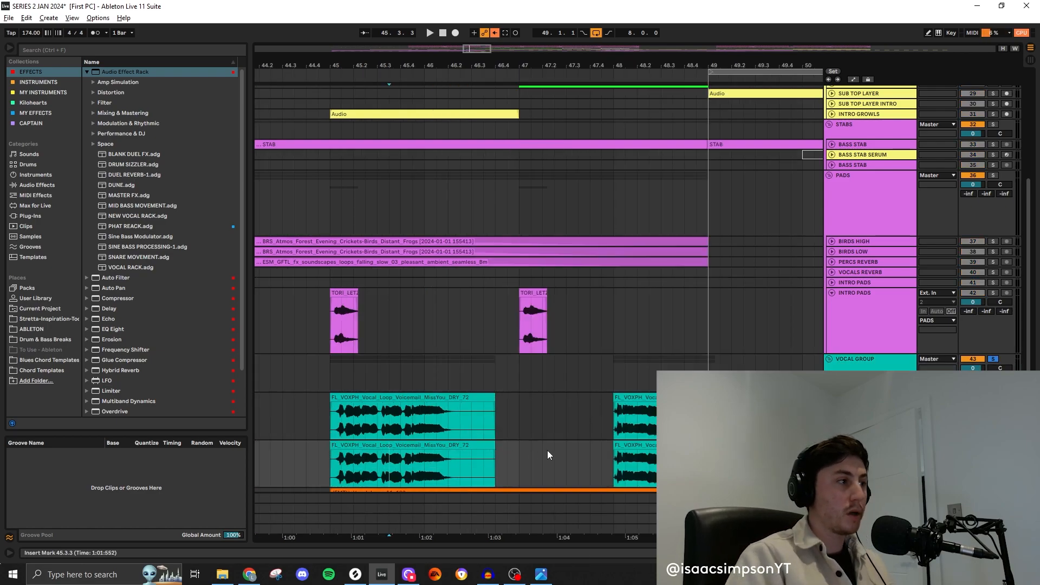
click(631, 445)
shift+click(405, 450)
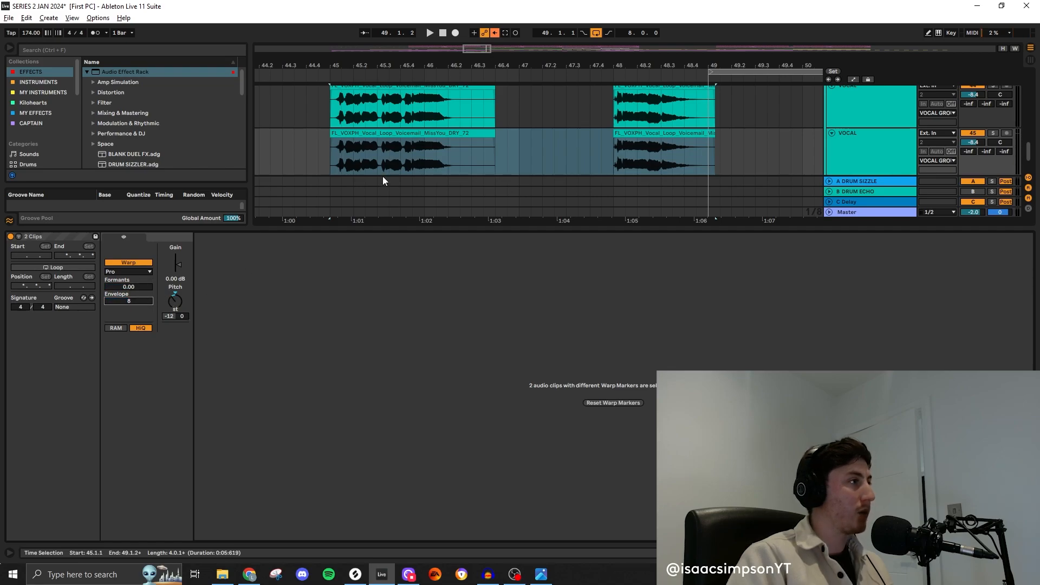
key(space)
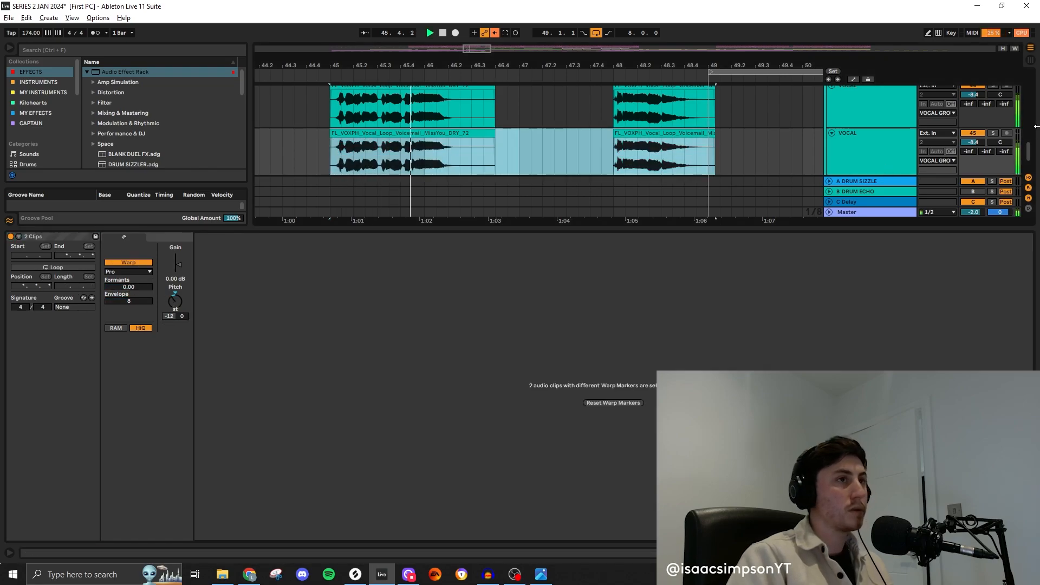
drag(128, 286, 128, 260)
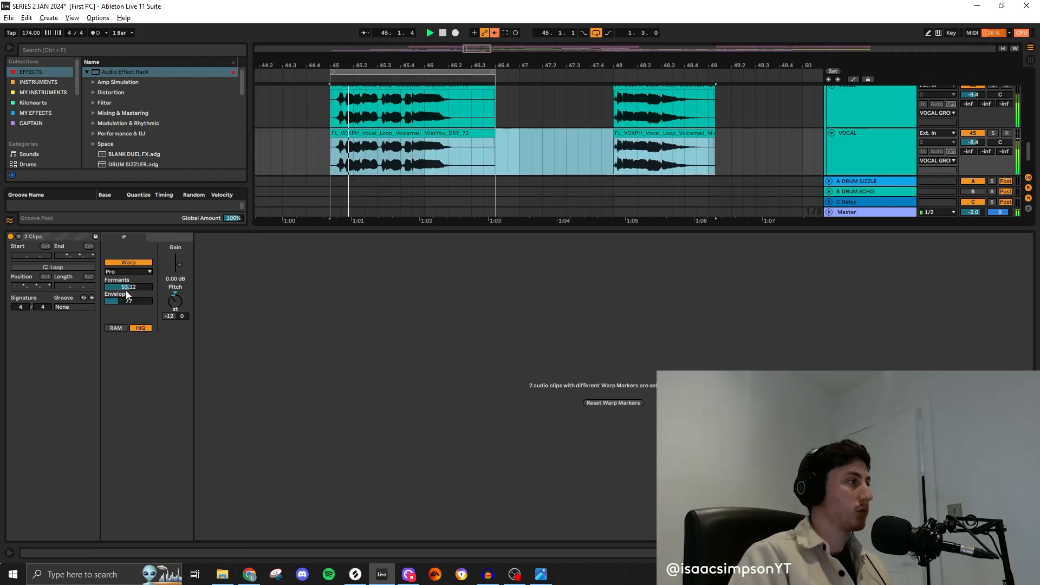
drag(127, 289, 127, 279)
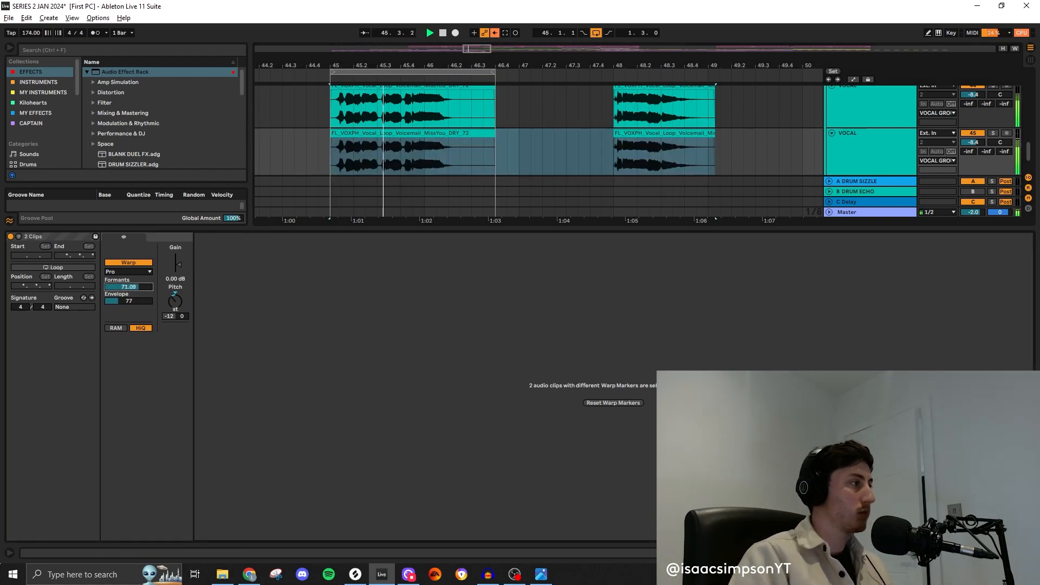
- Audition the two VOCAL layers in solo and lower the upper VOCAL track's volume to -14.3 dB
click(994, 133)
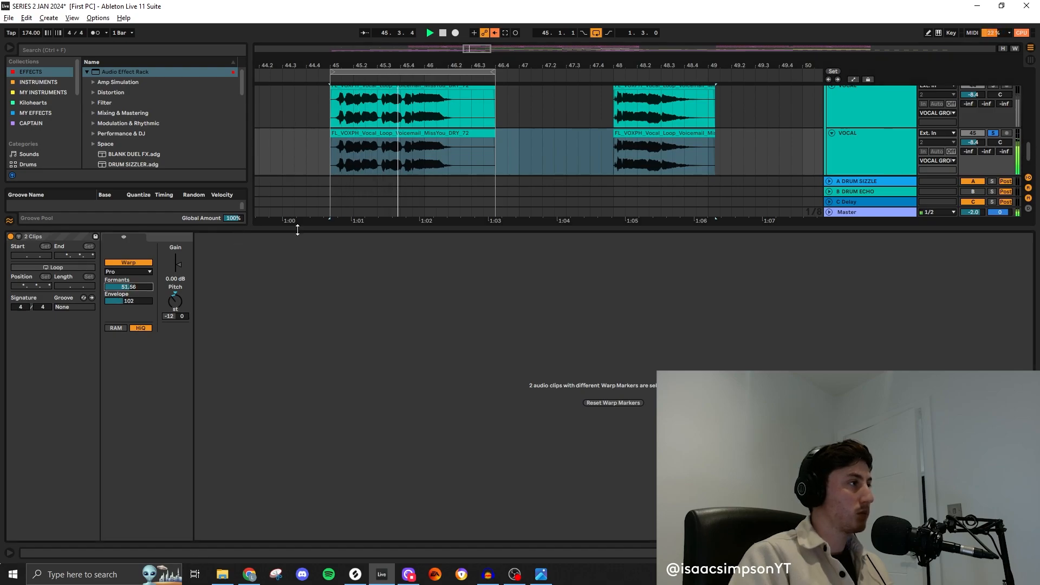
click(297, 228)
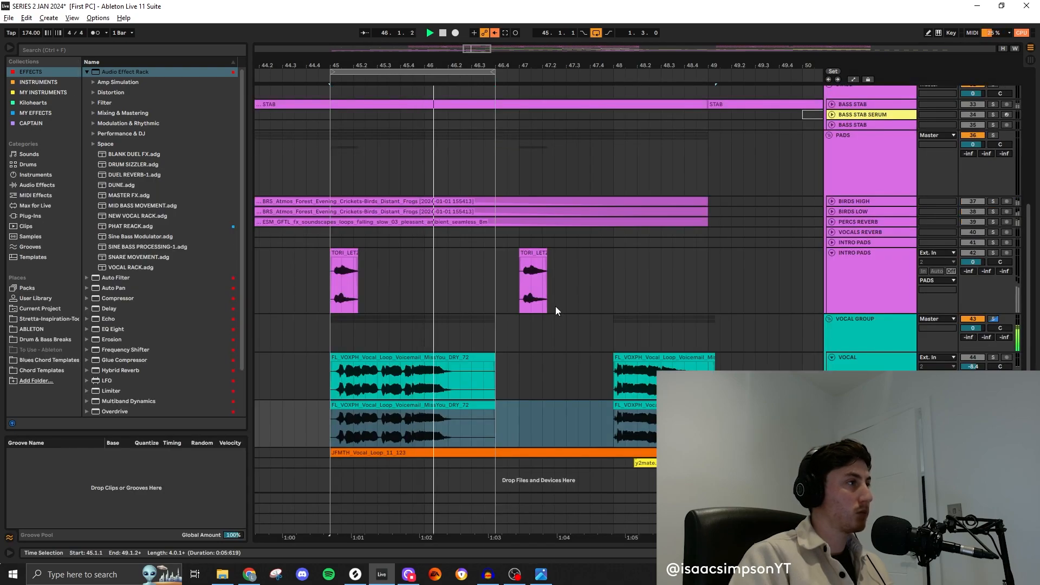
click(542, 376)
key(space)
key(space)
click(413, 356)
key(space)
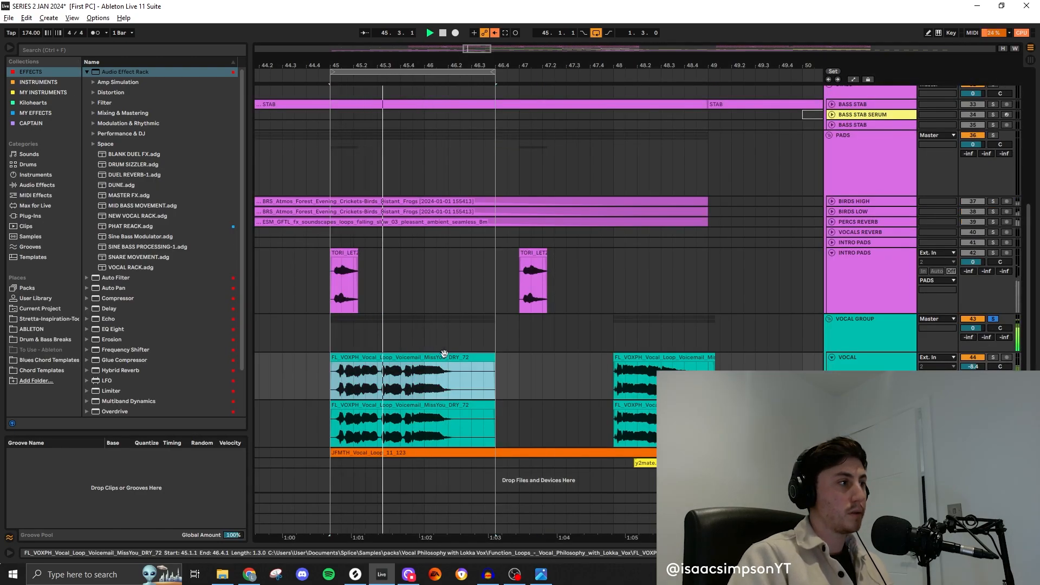
drag(972, 367, 972, 387)
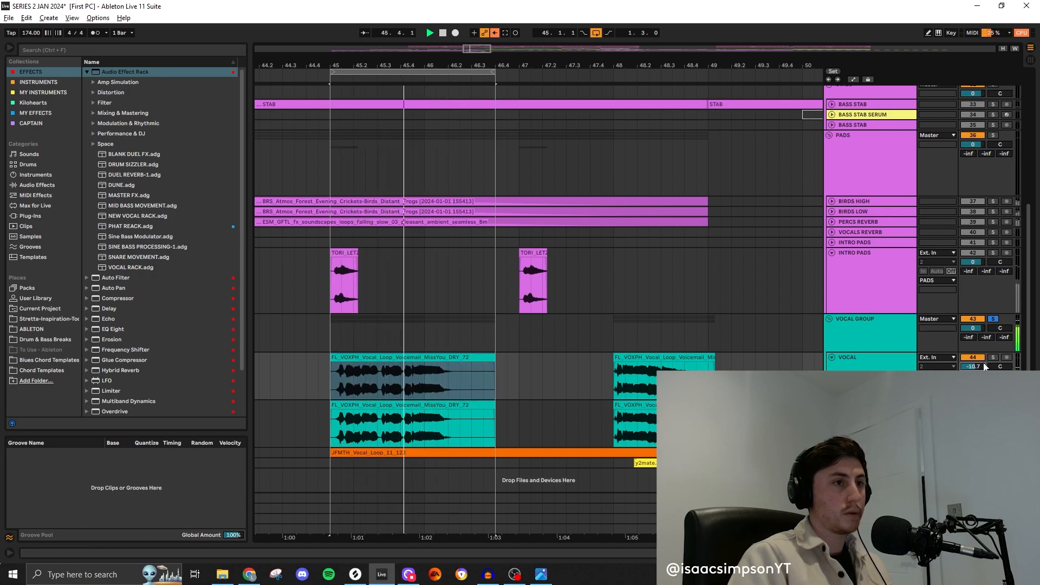
- Add an Audio Effect Rack to the VOCAL GROUP and create chains named DRY, REVERB, PORTAL and DELAY
click(861, 336)
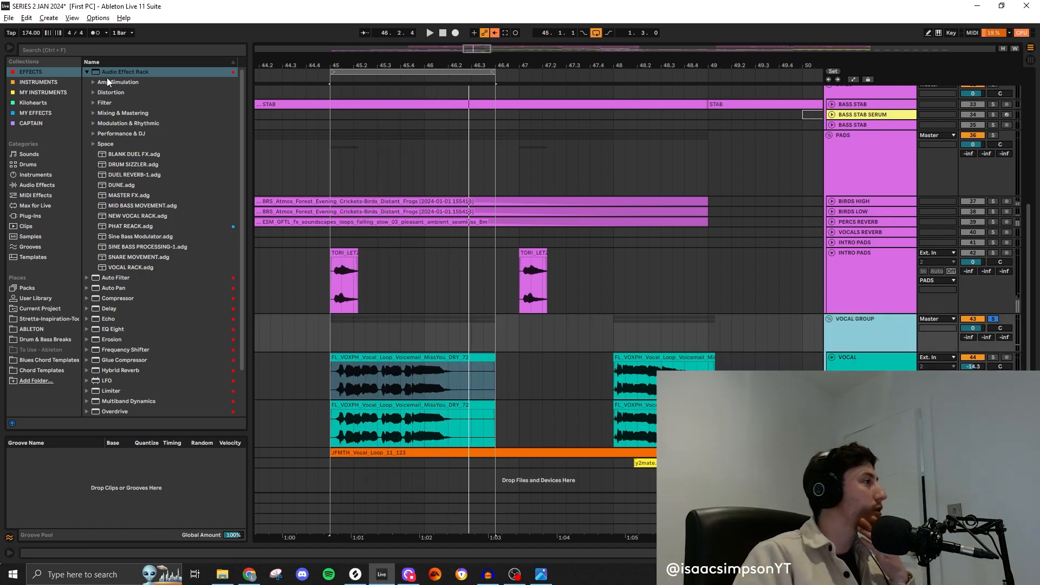
click(108, 77)
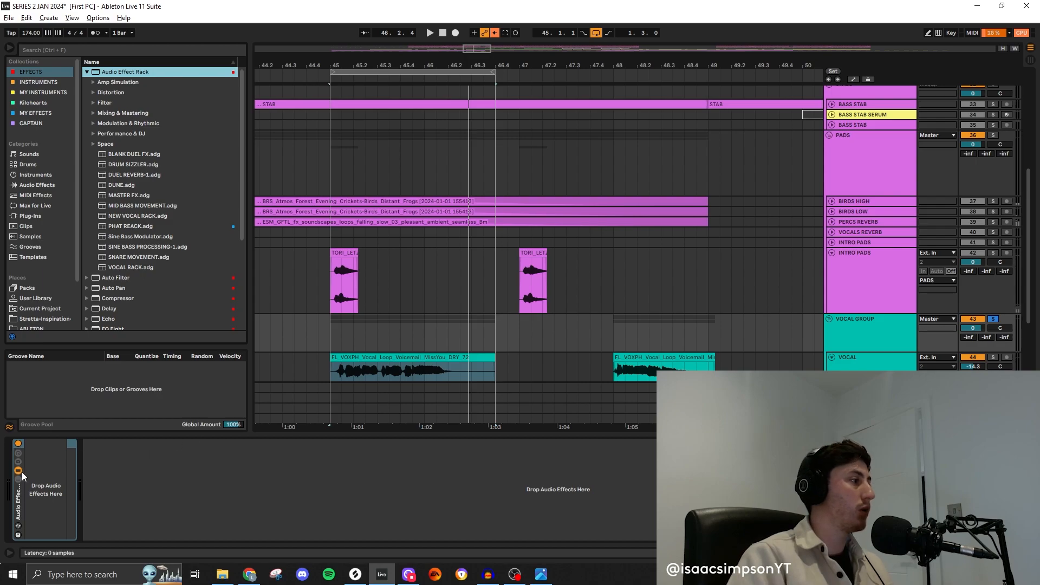
click(19, 480)
click(70, 494)
right_click(69, 490)
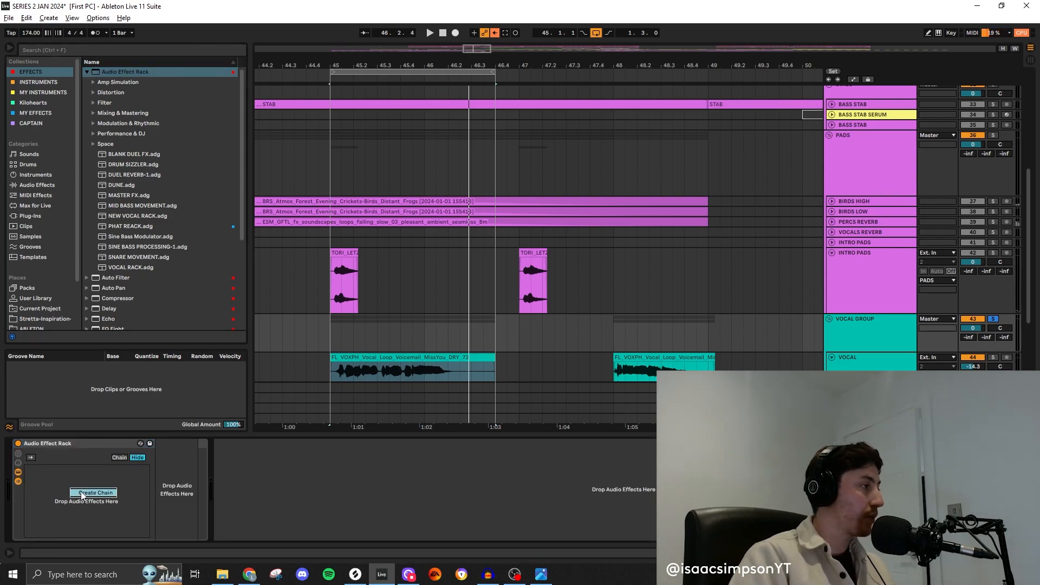
click(85, 494)
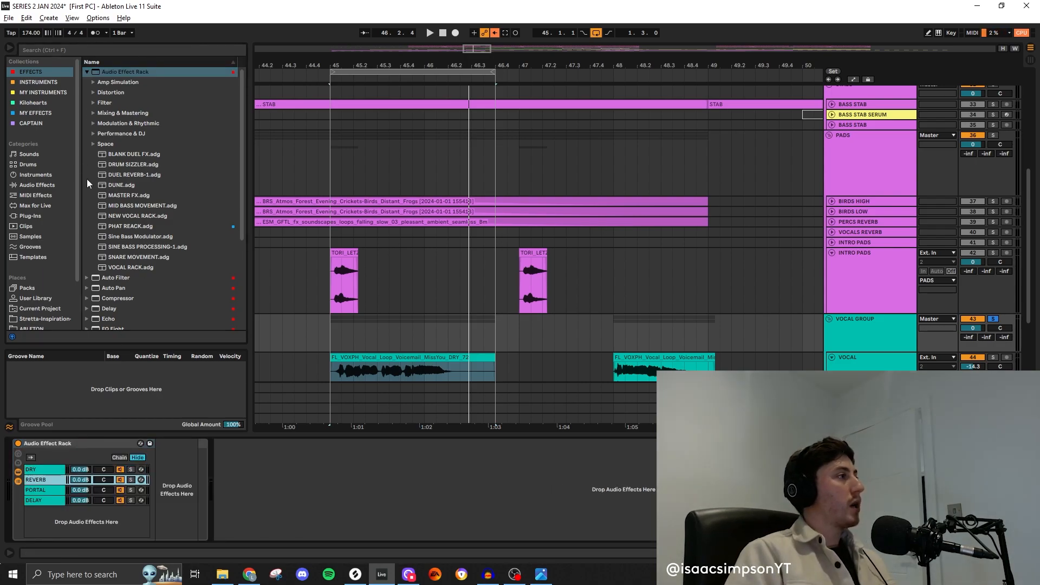
- Add a Reverb to the soloed REVERB chain, with a 1.82 kHz low cut and a 9.38 s decay time
scroll(124, 268, down, 3)
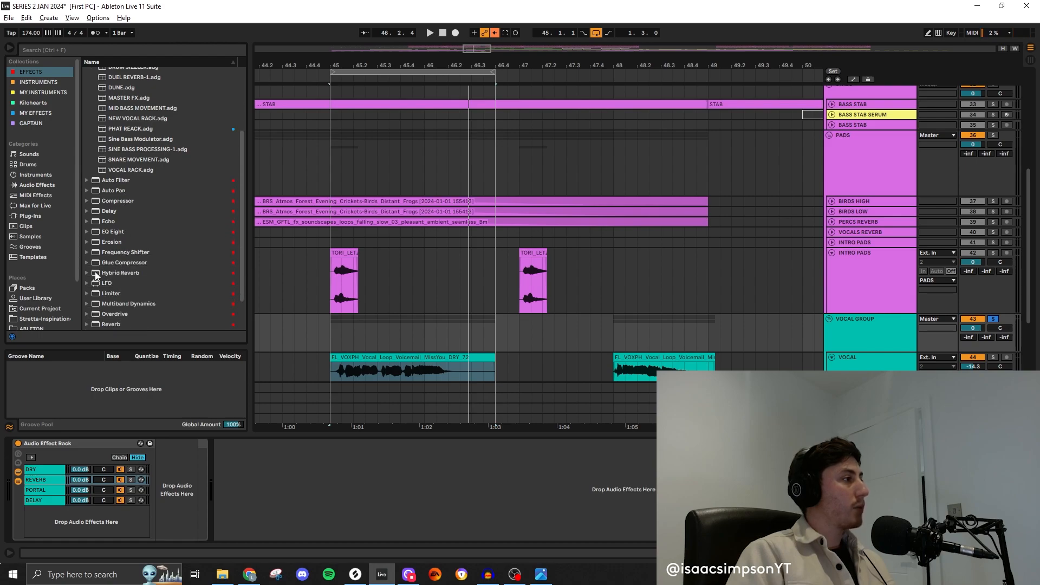
scroll(115, 292, down, 1)
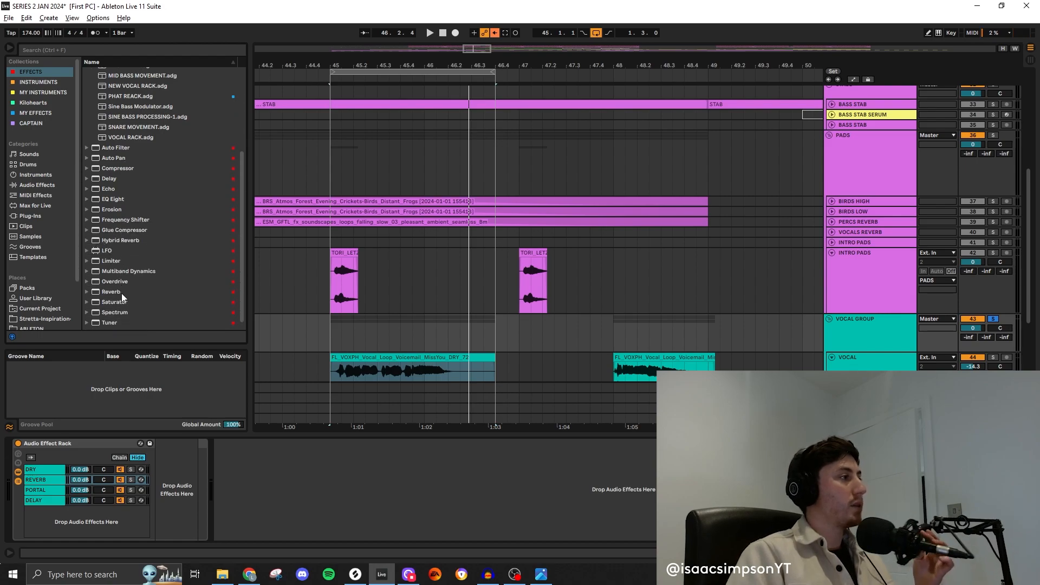
click(121, 293)
drag(152, 309, 41, 479)
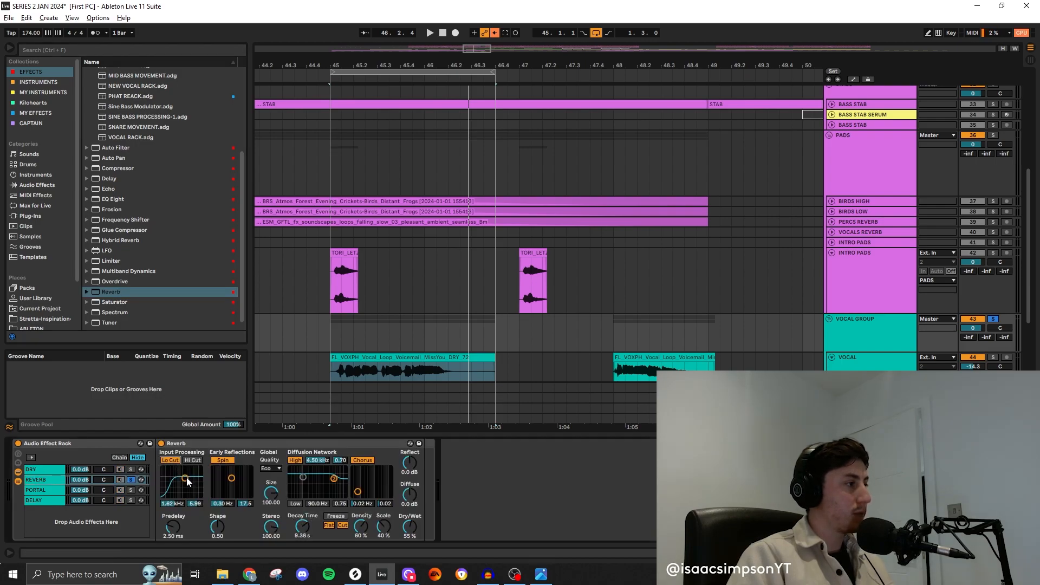
- Loop the vocals from bar 45 to 49 and set the Reverb to 100 % wet with its chain at -6.5 dB
click(373, 358)
key(space)
scroll(372, 357, down, 1)
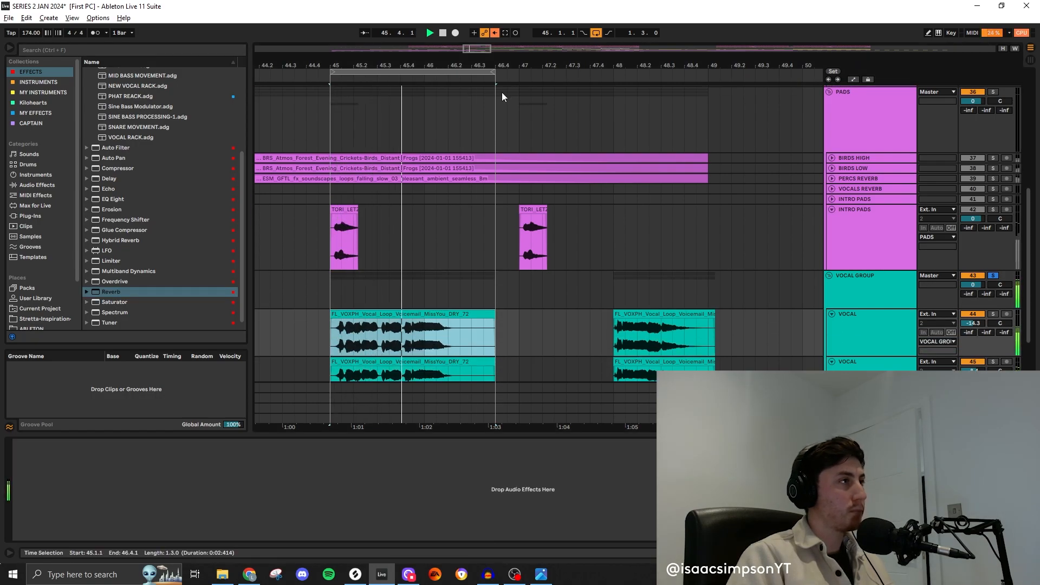
drag(493, 72, 708, 72)
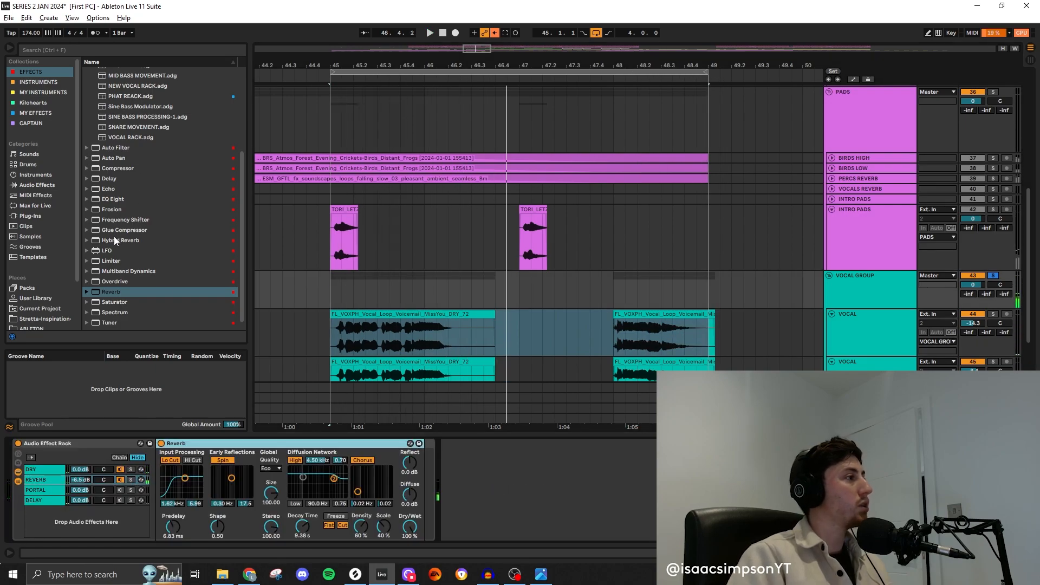
- Add a Compressor after the Reverb in the REVERB chain and sidechain it from the VOCAL GROUP, Pre FX
drag(108, 169, 431, 487)
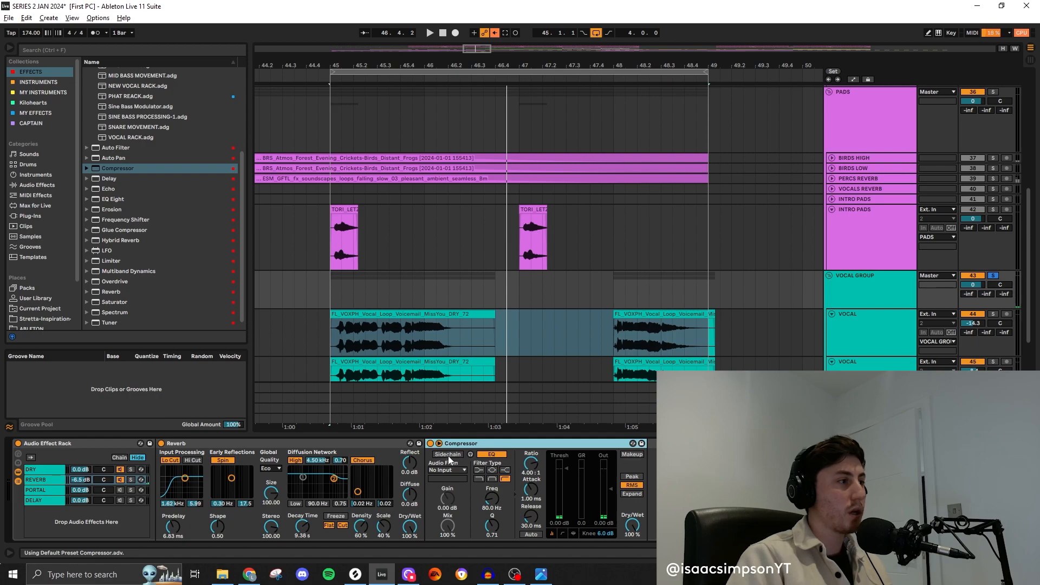
click(446, 473)
click(477, 404)
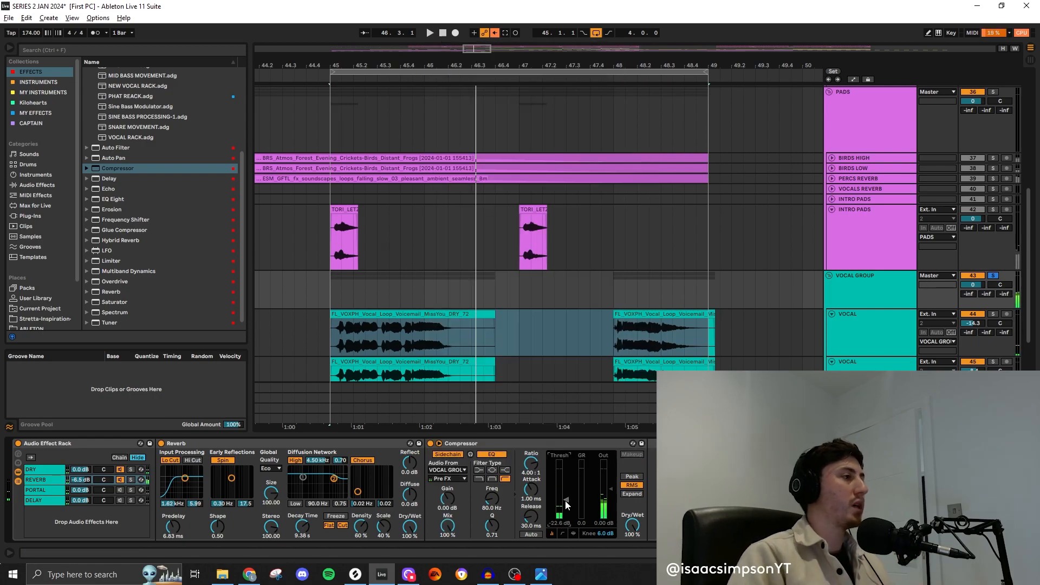
- Lower the Compressor threshold in the REVERB chain to about -28 dB while auditioning the looped vocals
key(space)
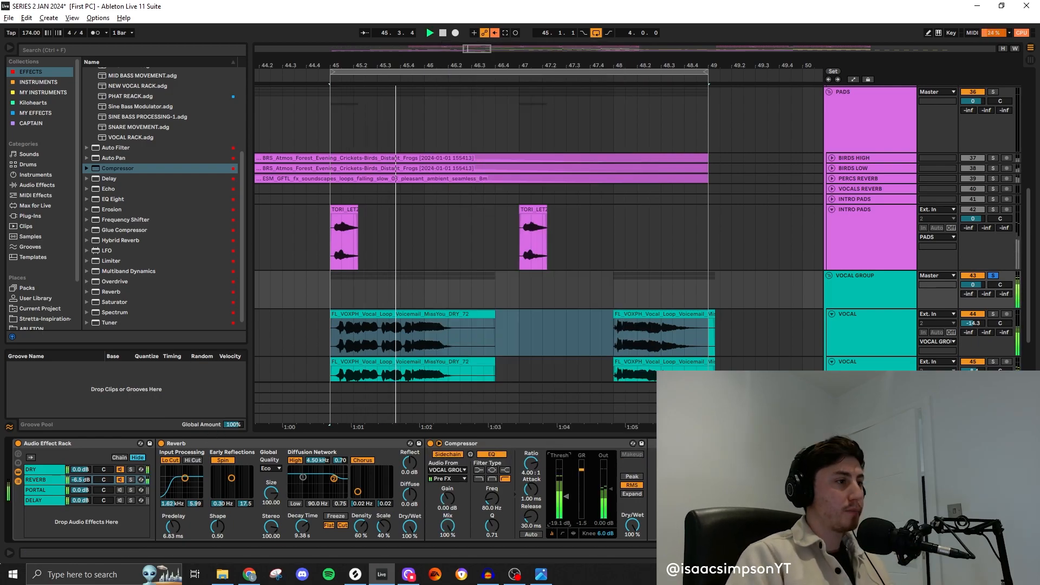
key(space)
key(space)
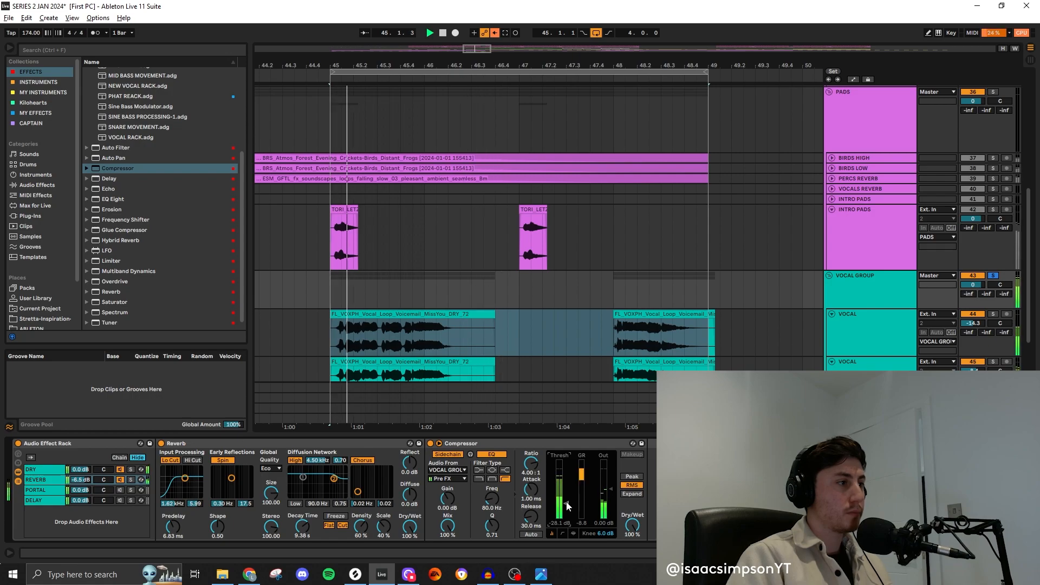
- Solo the PORTAL chain and insert Wider ahead of the Audio Effect Rack with its width at 65 %
click(30, 490)
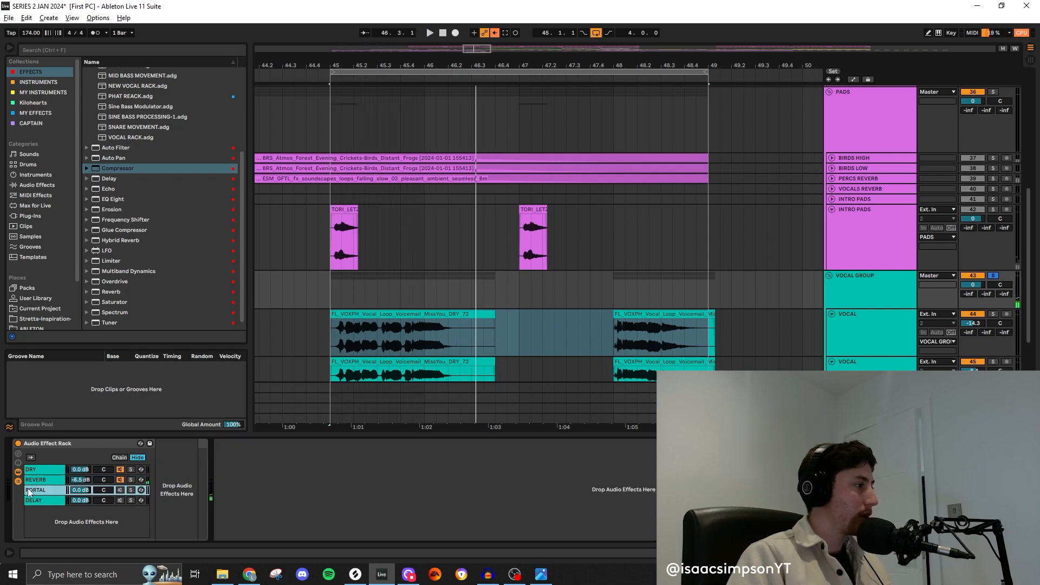
scroll(139, 194, up, 4)
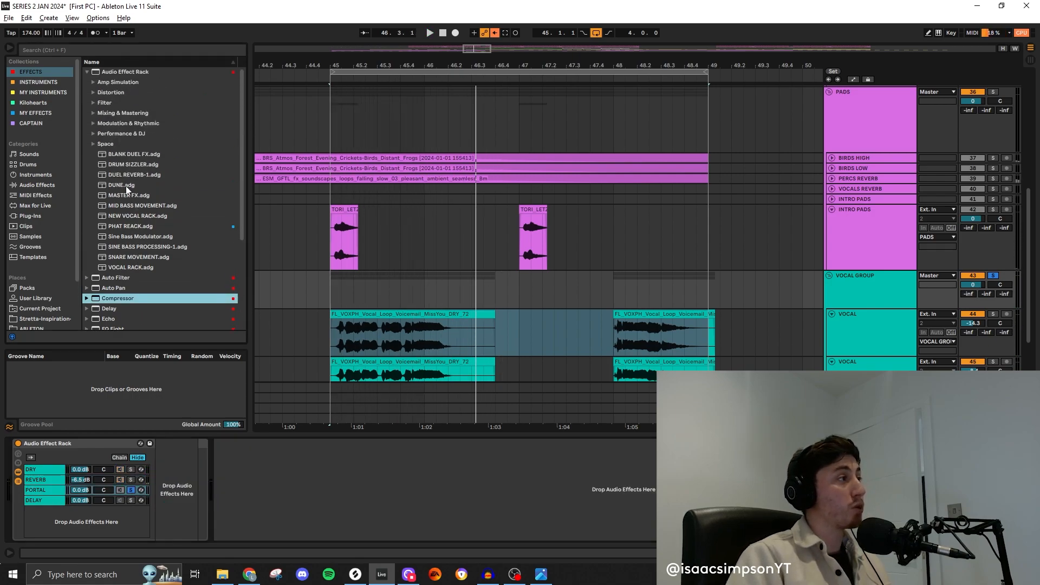
click(47, 111)
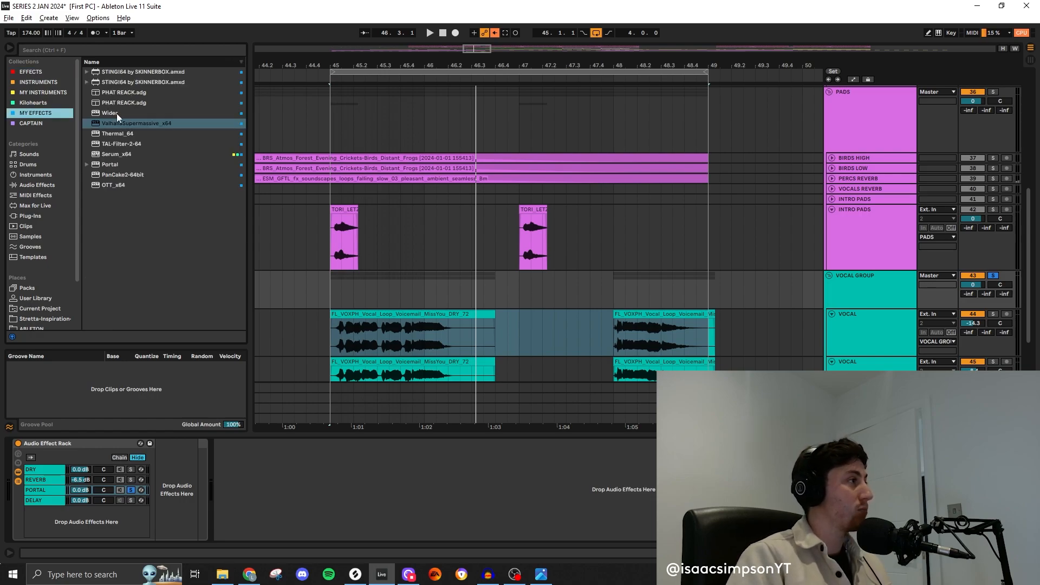
drag(113, 115, 12, 481)
key(space)
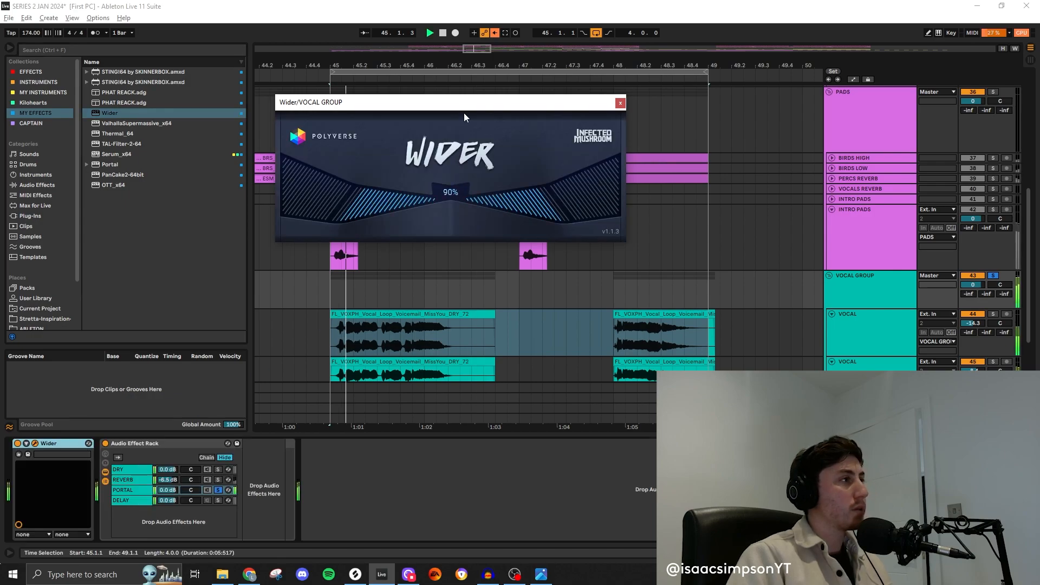
key(space)
key(space)
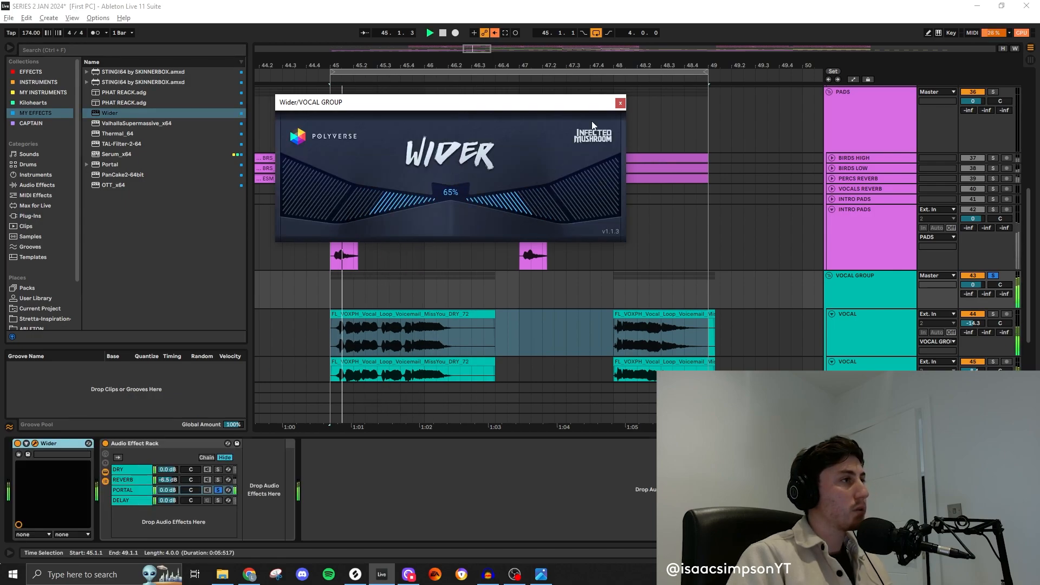
click(620, 103)
- Add Portal to the PORTAL chain and load its TIME COLLAPSE preset from STRETCH & SMEAR
scroll(284, 280, down, 2)
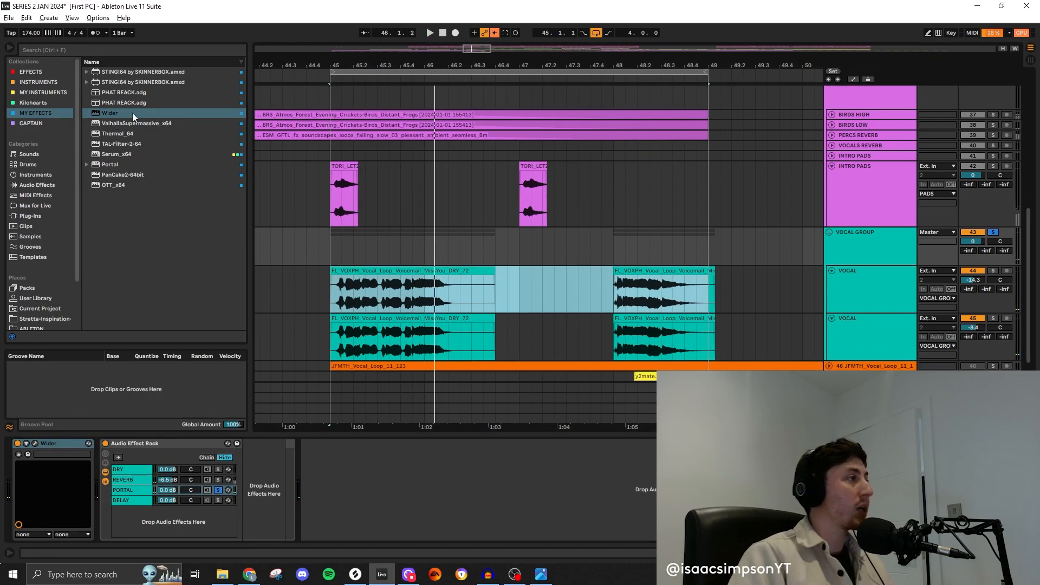
click(126, 164)
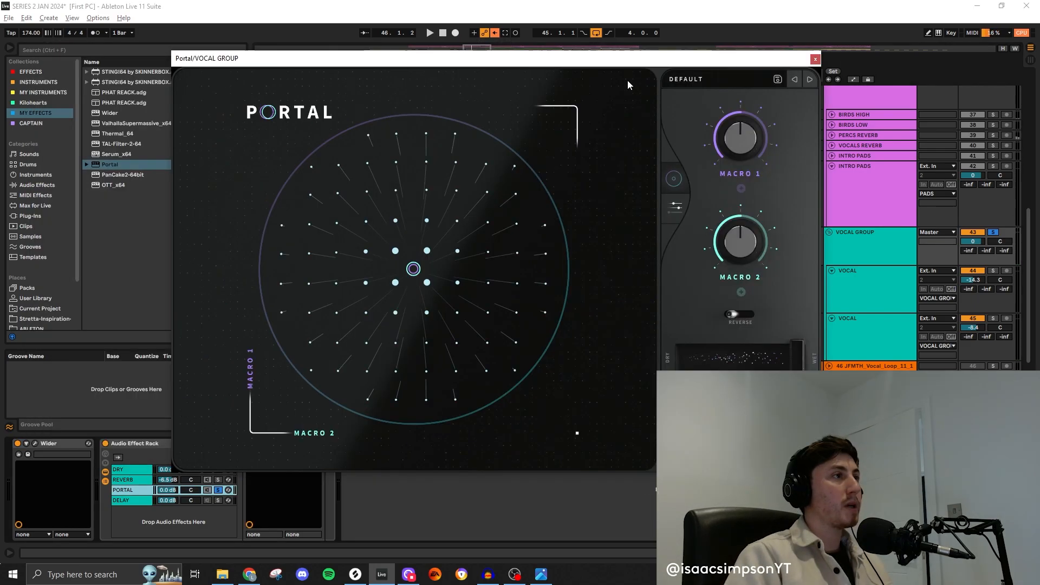
click(701, 81)
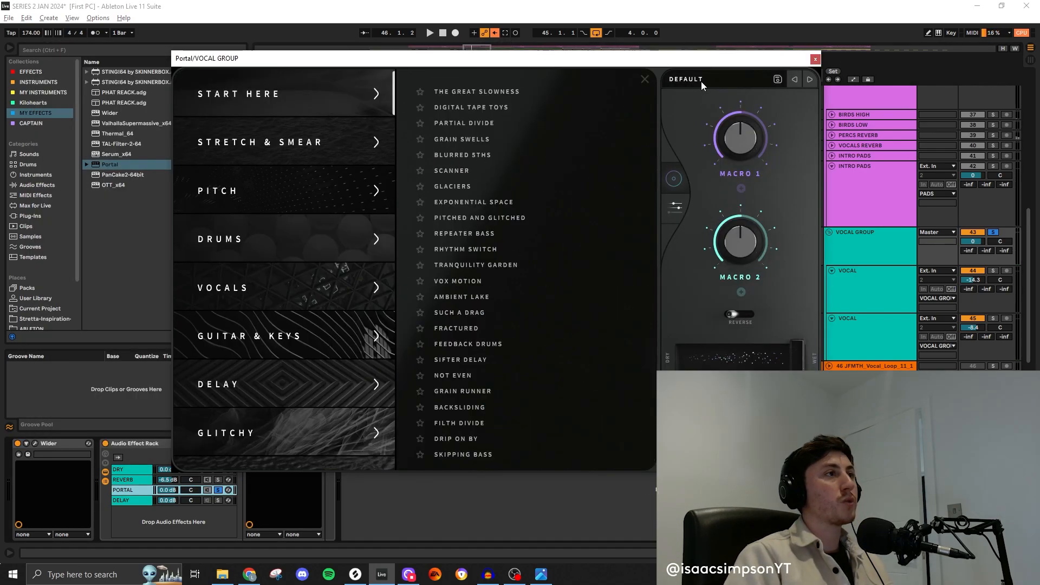
click(311, 143)
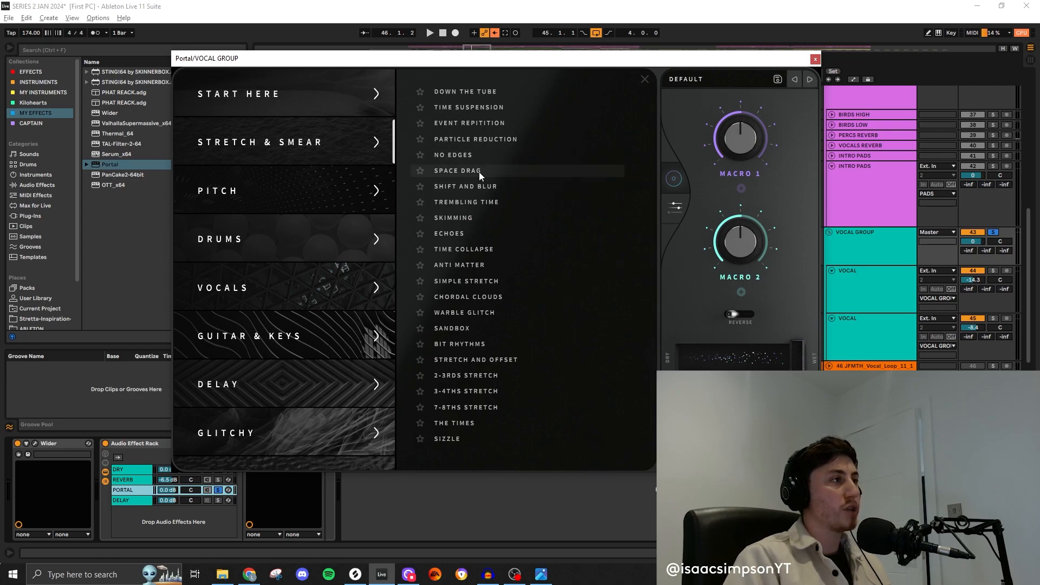
click(515, 250)
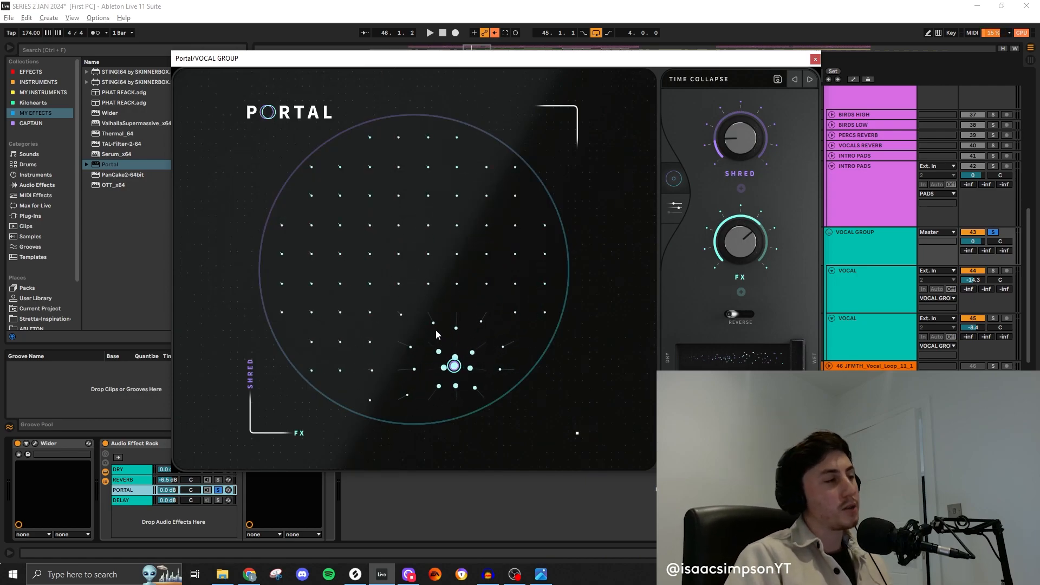
- Audition Portal on the looped vocals, switch it to the VOX DRAG preset and lower the PORTAL chain to -7.7 dB
key(space)
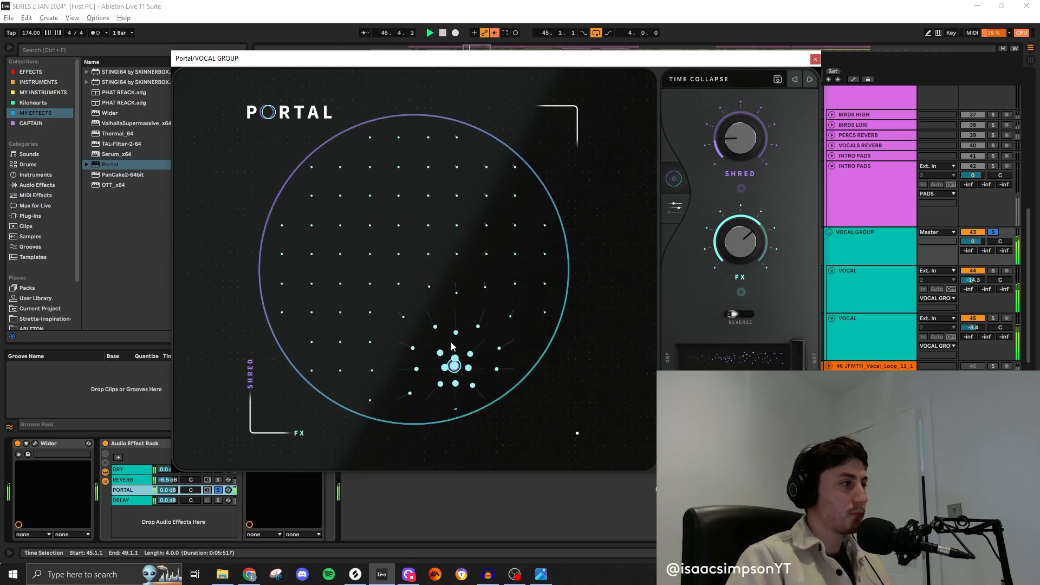
drag(454, 368, 429, 302)
click(810, 79)
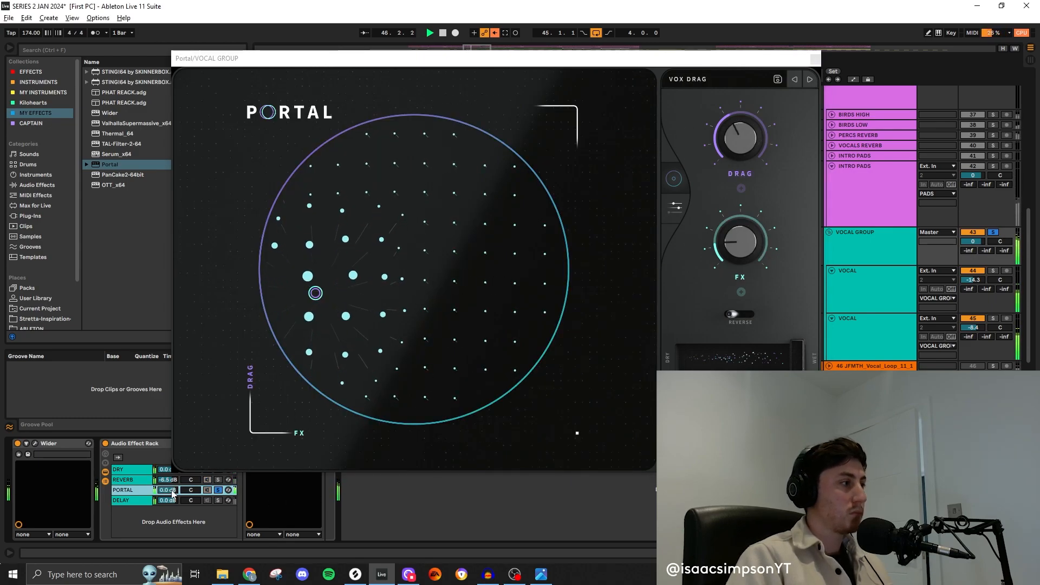
drag(169, 490, 169, 477)
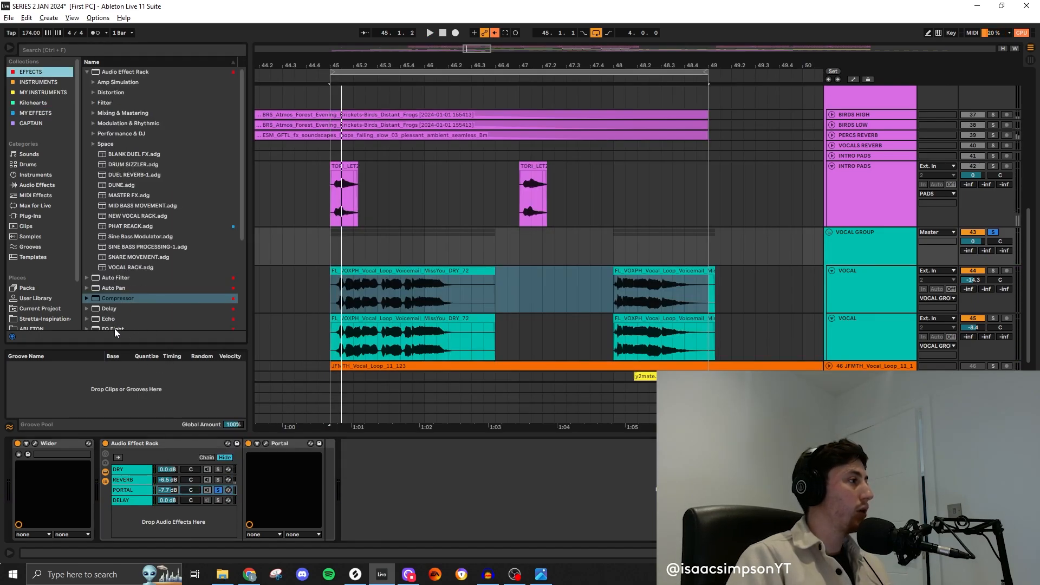
- Insert an EQ Eight between Wider and the Audio Effect Rack with a low cut at 150 Hz
drag(116, 333, 100, 471)
key(space)
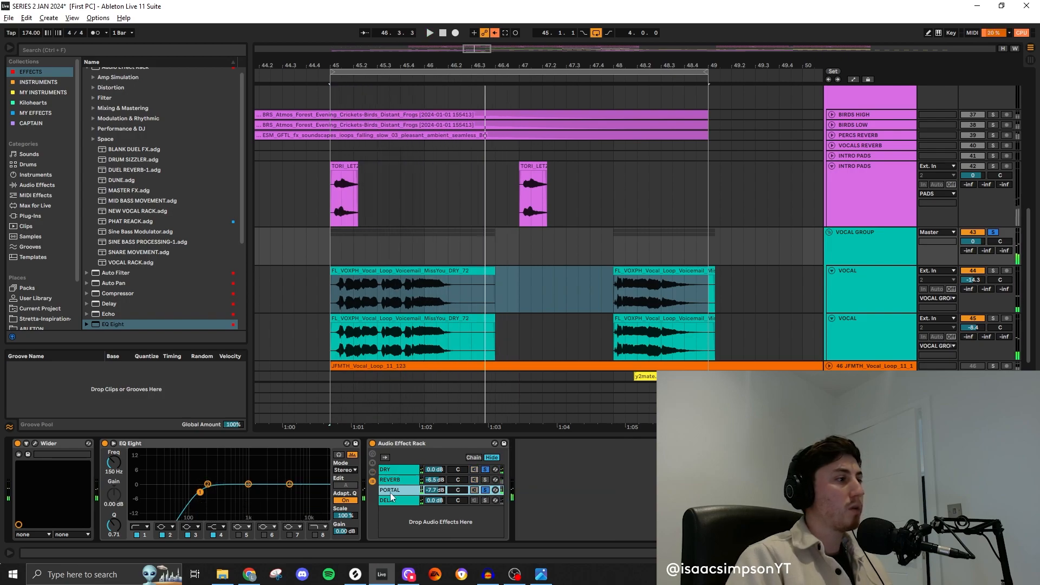
- Turn the FX macro of Portal down to its minimum during playback and open its Grain Controls
click(391, 491)
click(533, 444)
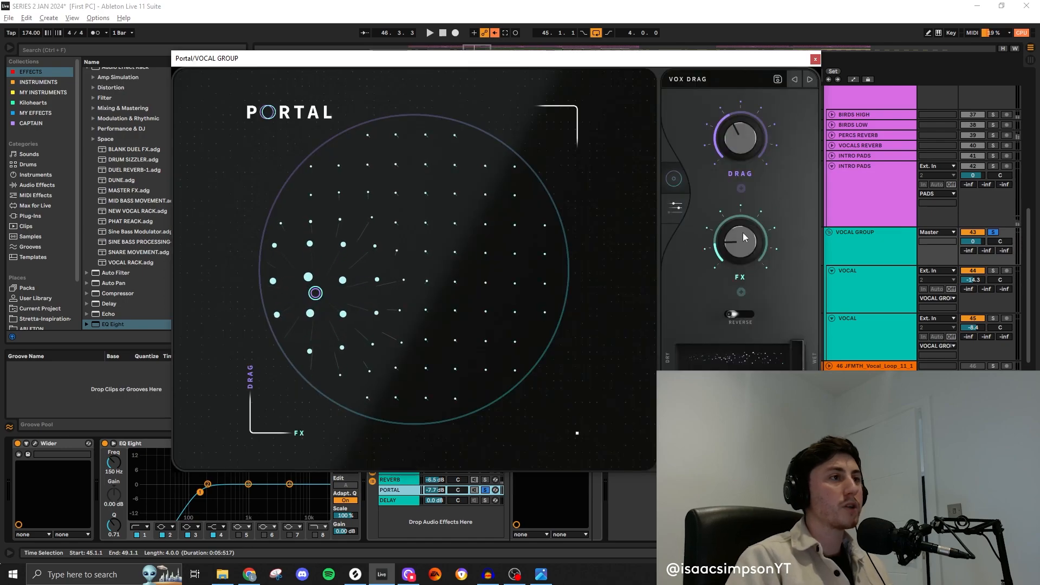
key(space)
drag(743, 237, 746, 274)
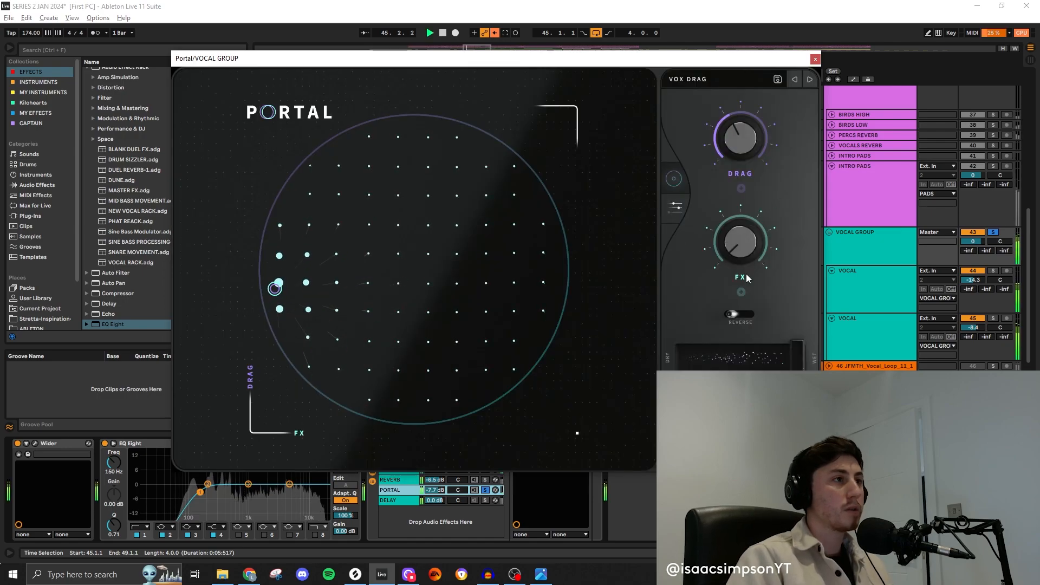
click(739, 276)
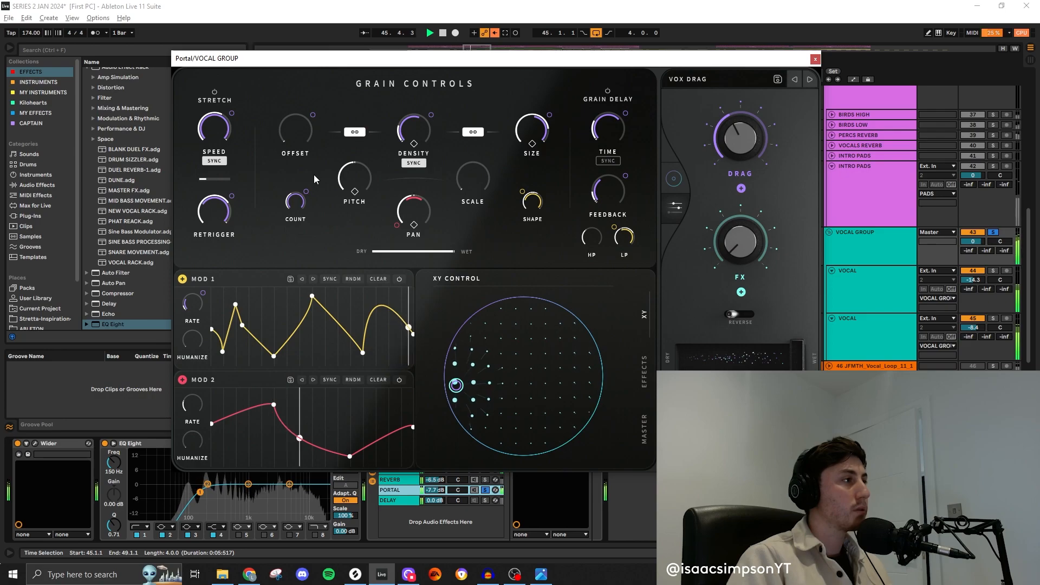
- Unlink Offset from Density and remove the Grain Delay feedback in Portal, with the PORTAL chain unsoloed at -13.7 dB
click(353, 132)
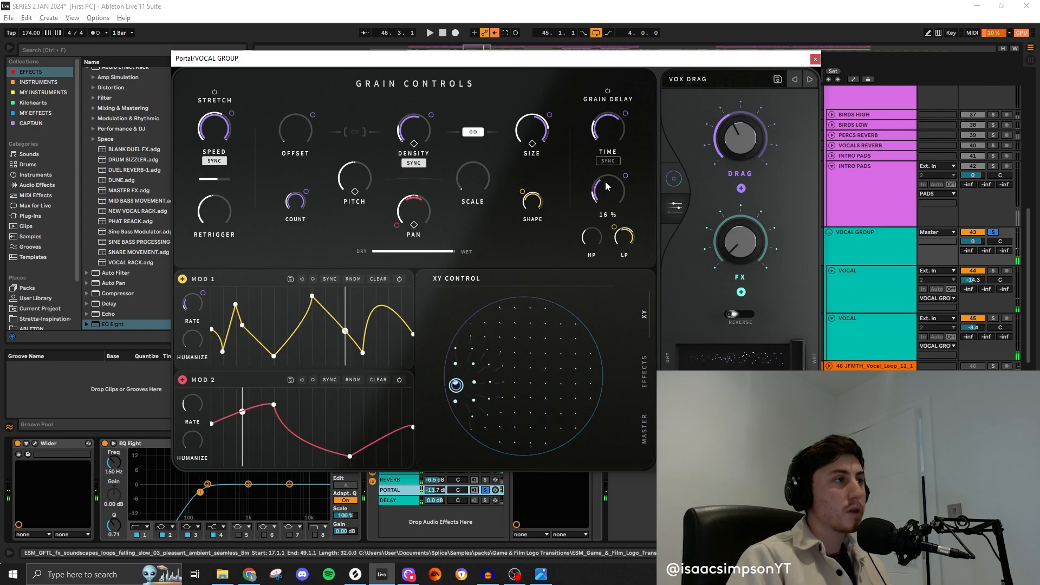
drag(626, 175, 634, 216)
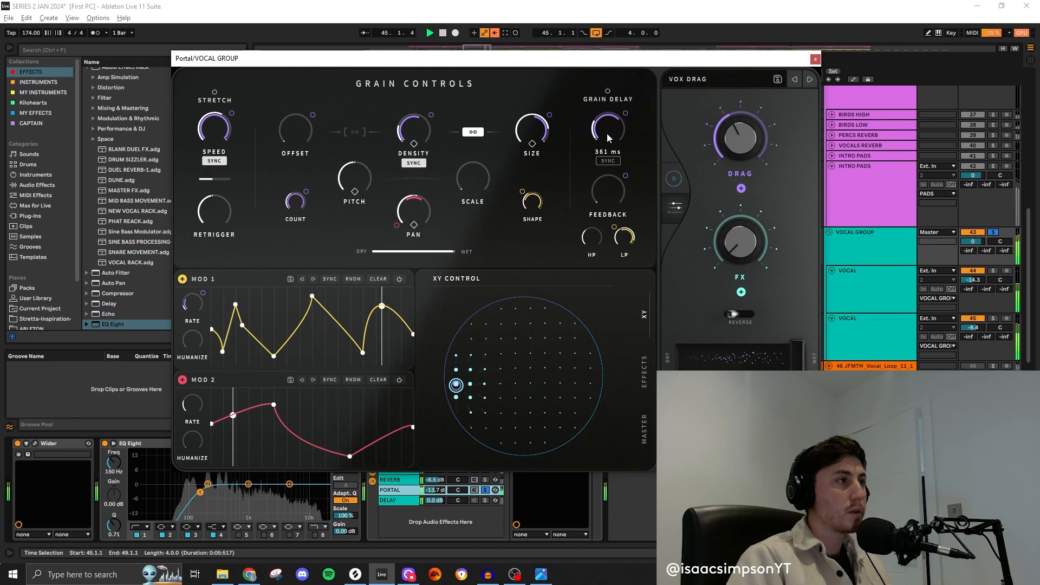
click(815, 59)
key(space)
click(484, 489)
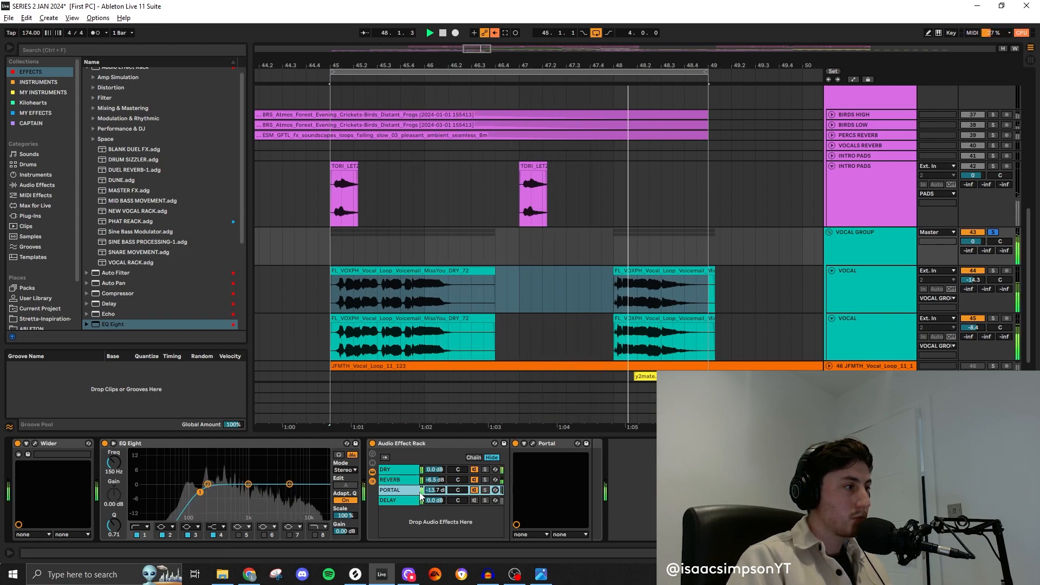
key(space)
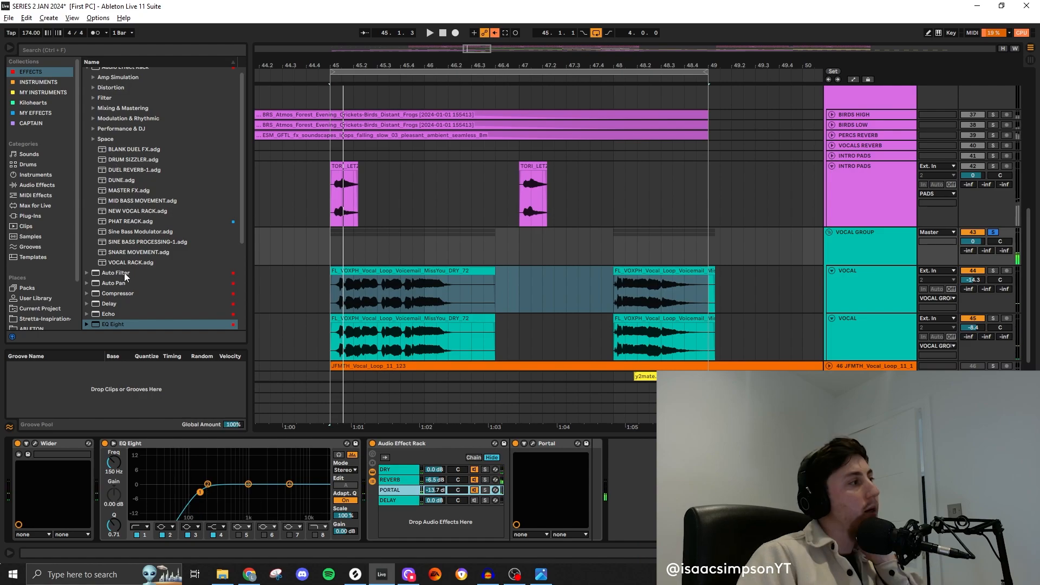
- Add an Auto Pan after Portal in the PORTAL chain and set its amount to 63.5 %
scroll(120, 149, up, 1)
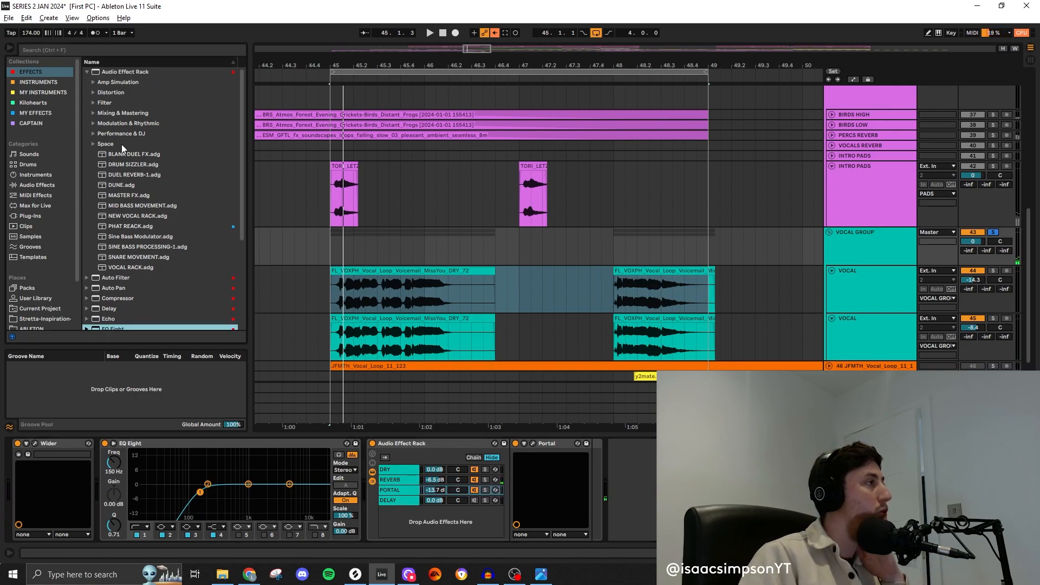
click(86, 72)
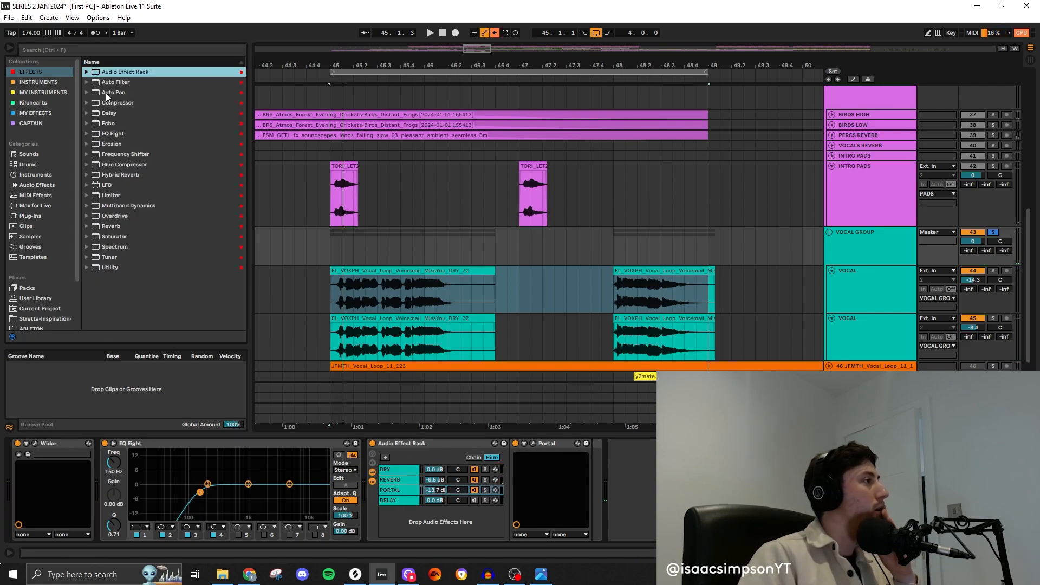
click(105, 92)
drag(409, 489, 627, 479)
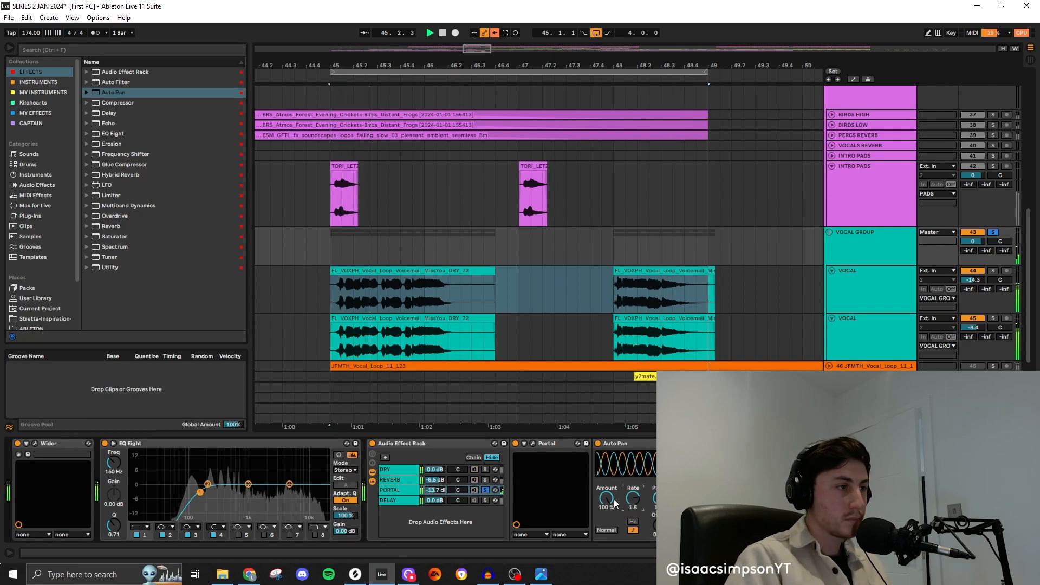
mouse_move(606, 498)
mouse_down()
mouse_move(606, 487)
mouse_move(606, 507)
mouse_up()
- Unsolo the PORTAL chain and lower the REVERB chain to -9.0 dB
click(484, 490)
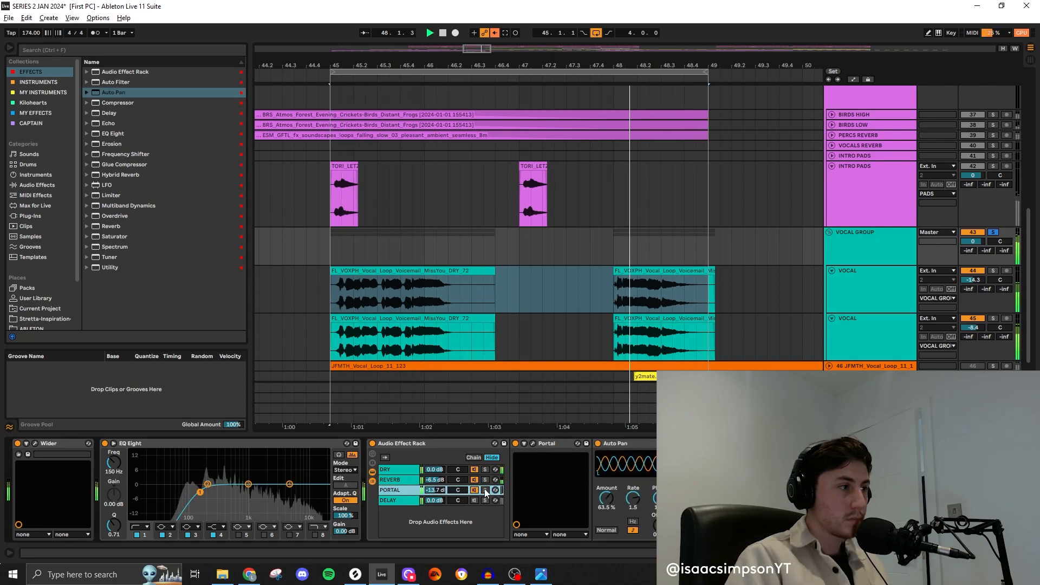
click(400, 479)
drag(434, 479, 437, 487)
- Solo the DELAY chain and add a Delay to it with both channels in Time mode
click(397, 500)
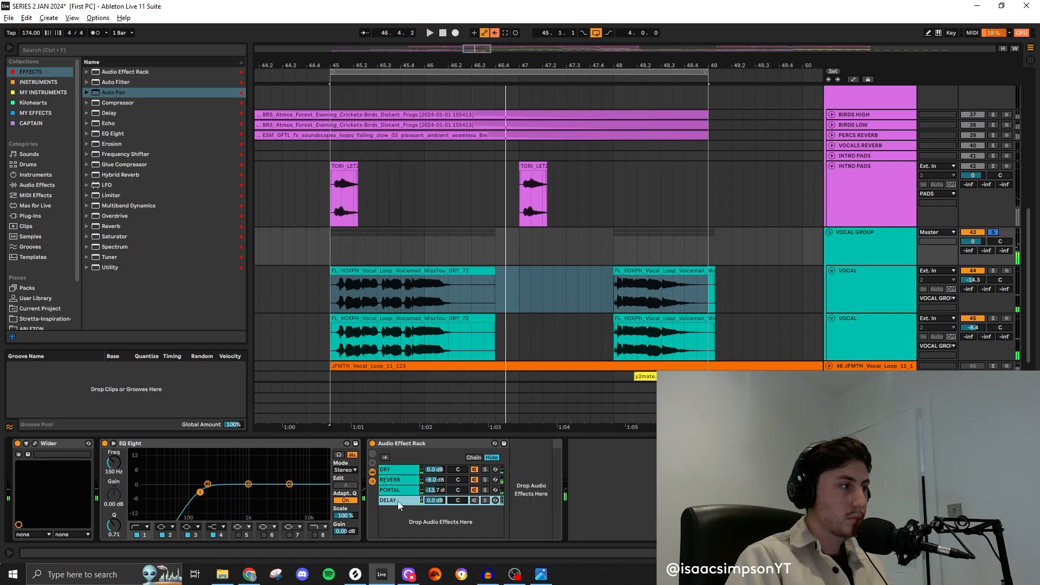
click(485, 500)
drag(129, 114, 407, 504)
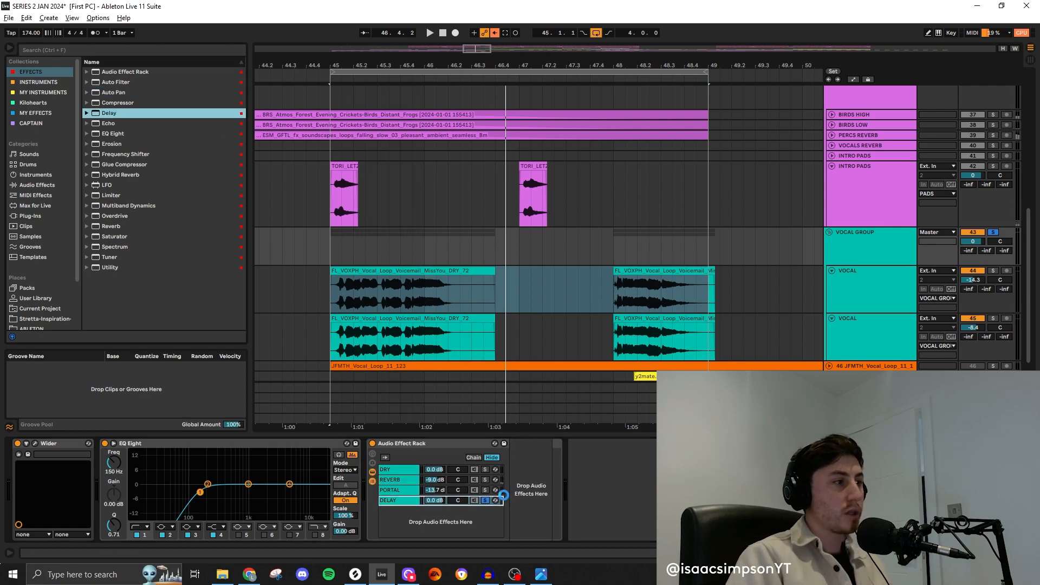
click(554, 462)
click(561, 462)
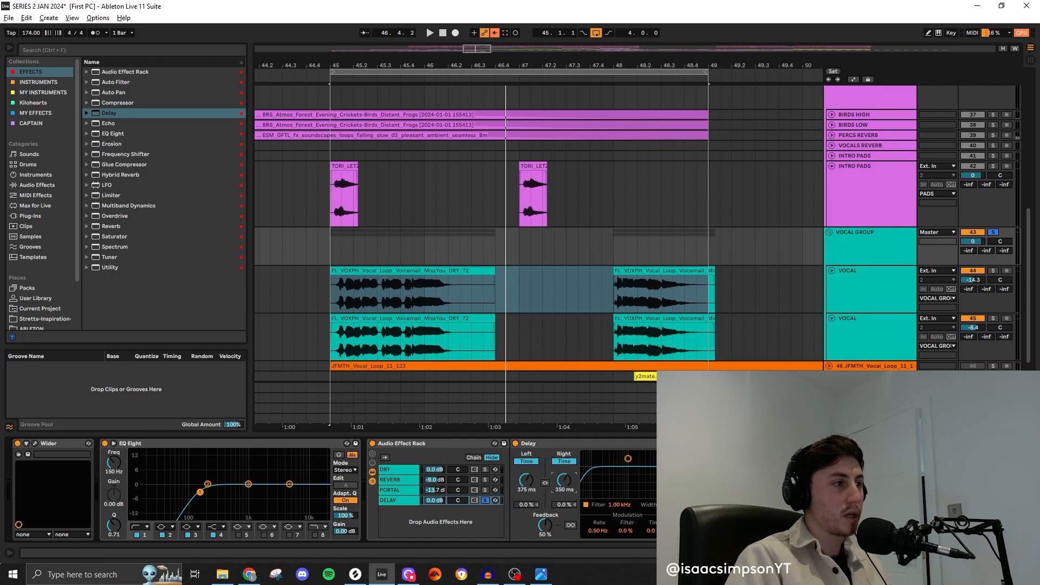
- Set the Delay to 19.2 ms left, 9.27 ms right and a 776 Hz filter, with its chain at -11.5 dB
key(space)
drag(627, 459, 638, 465)
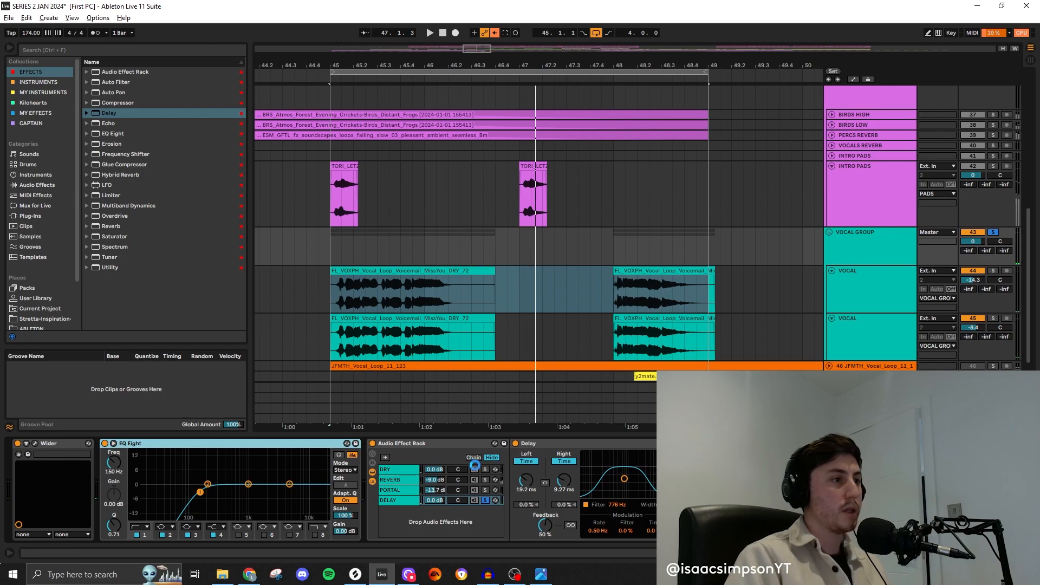
key(space)
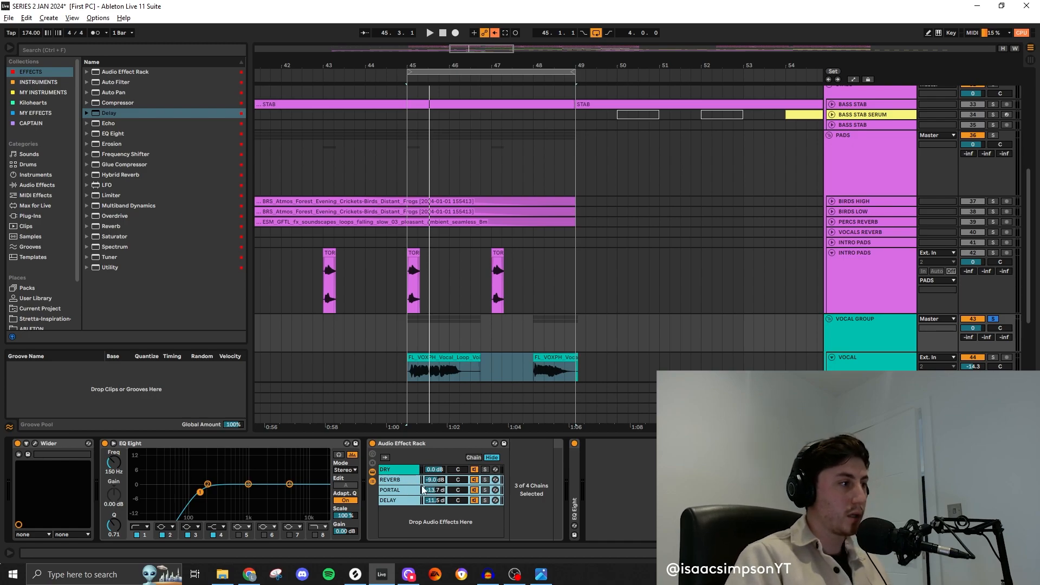
- Group the REVERB, PORTAL and DELAY chains into a single nested chain named WET CHAINS
key(ctrl+g)
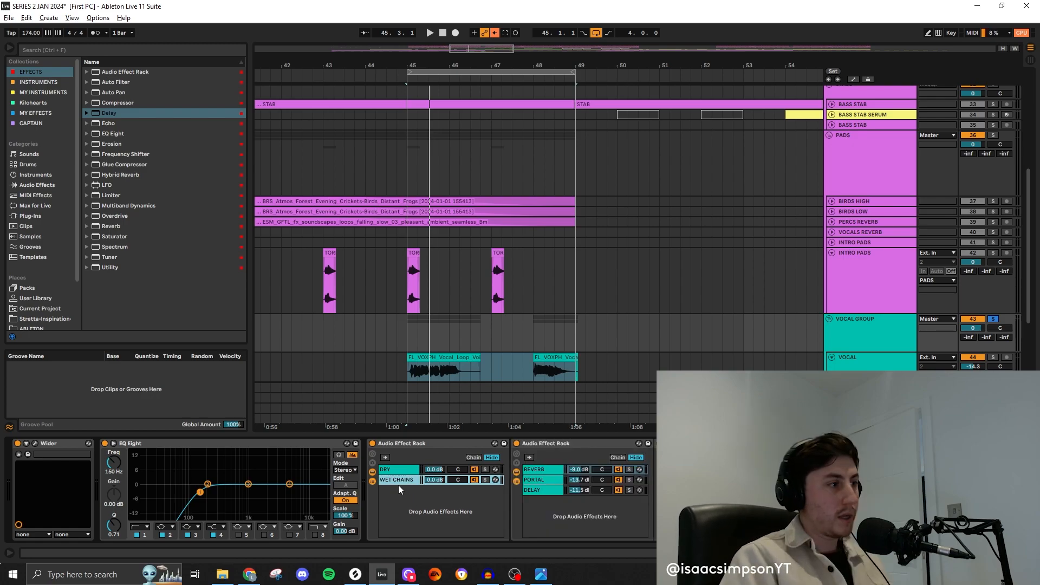
double_click(531, 442)
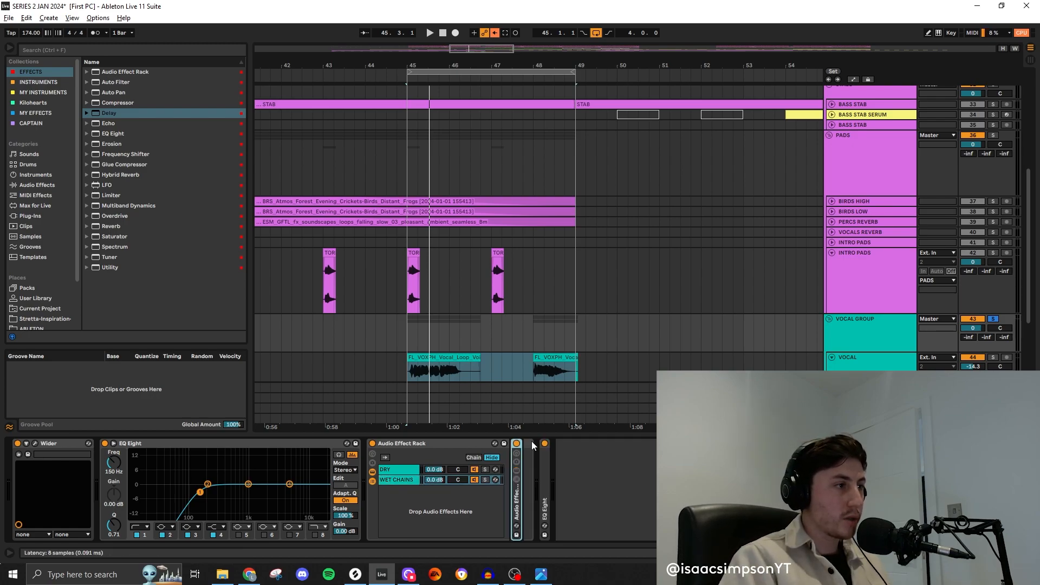
double_click(517, 512)
click(699, 443)
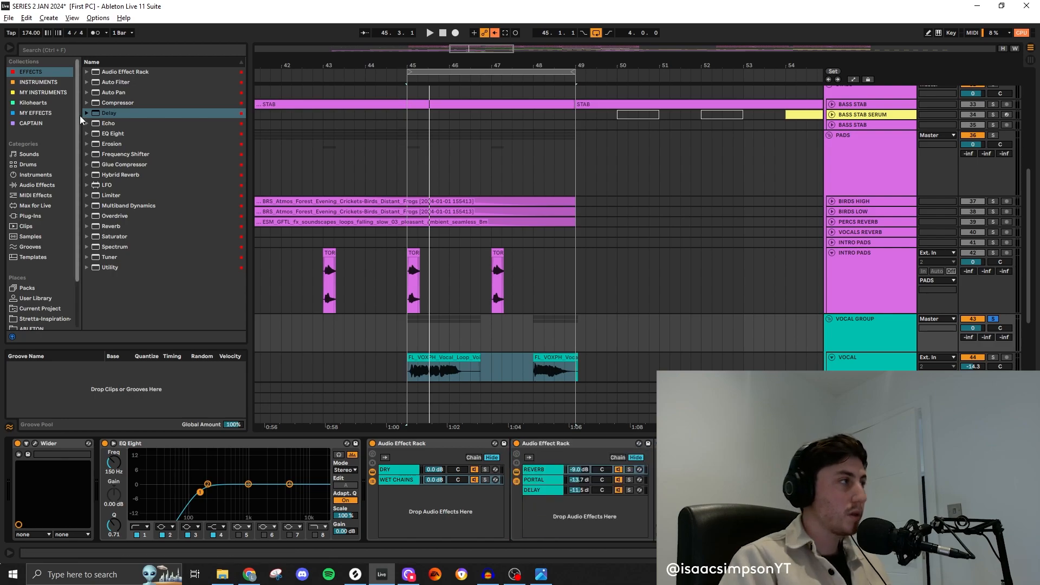
- Add a Compressor after the nested rack in WET CHAINS and audition the looped vocals through it
drag(128, 102, 698, 487)
click(536, 482)
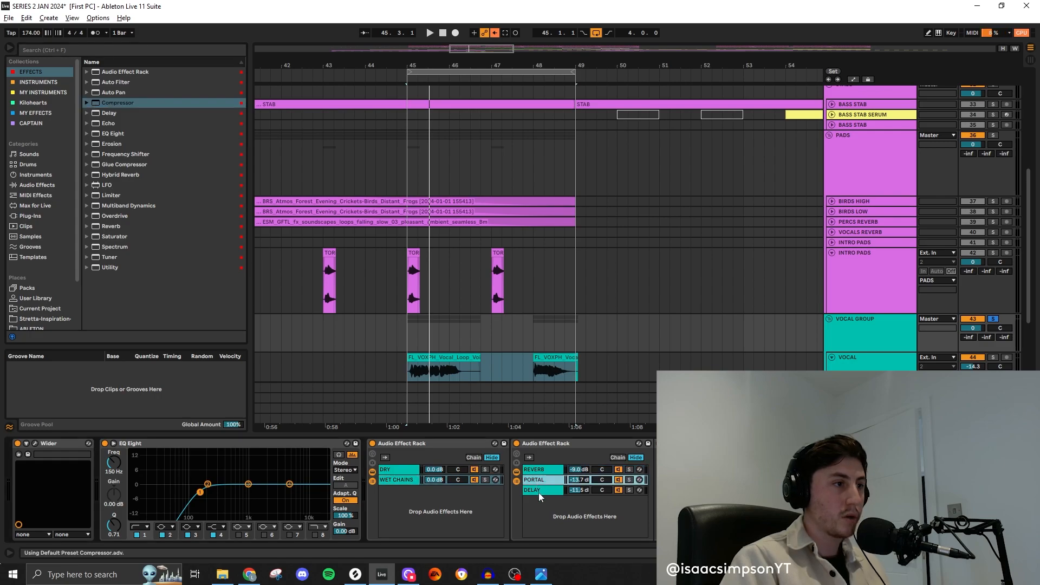
click(537, 469)
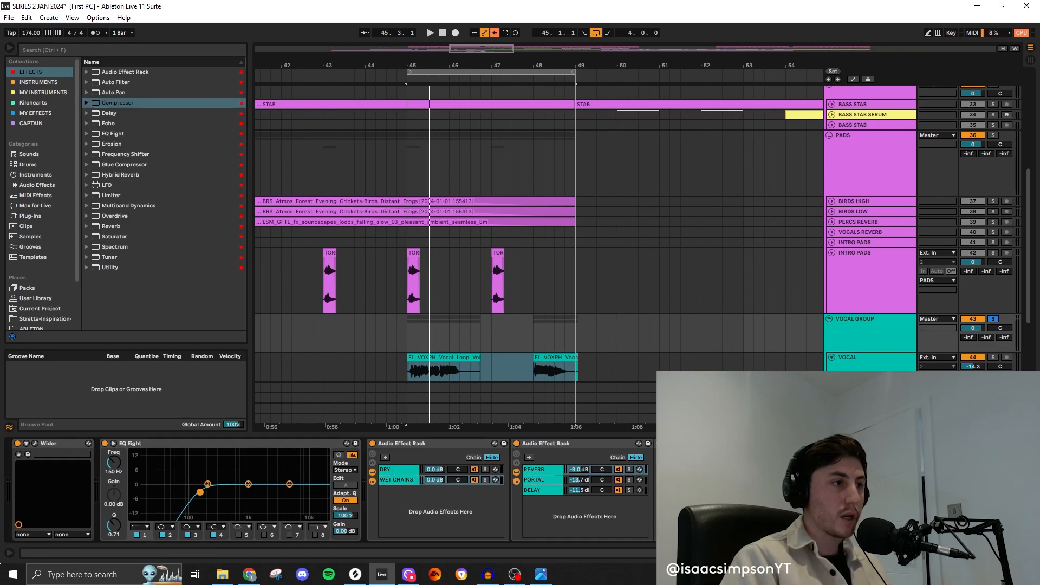
click(708, 476)
click(708, 70)
key(space)
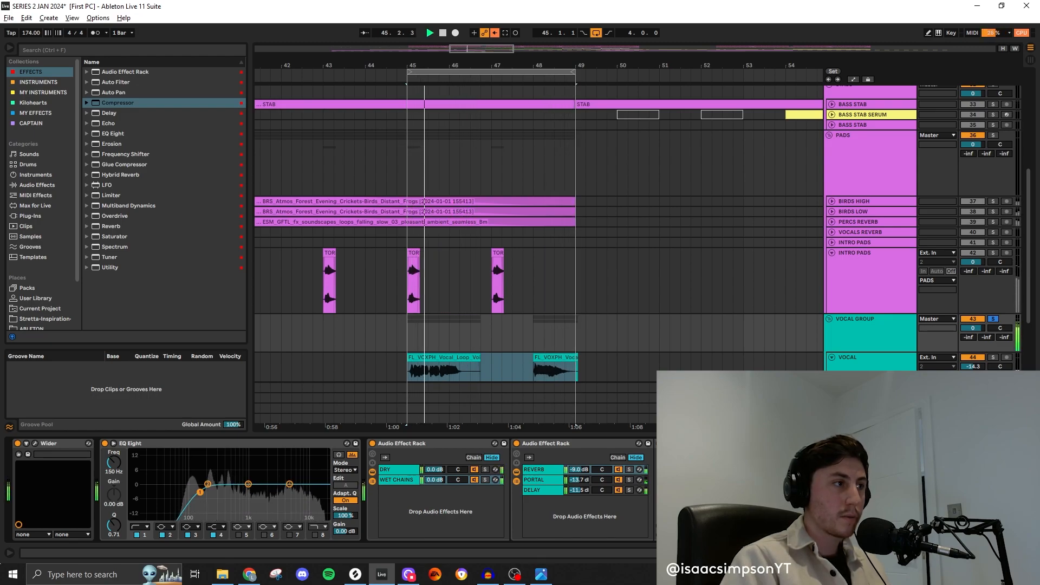
key(space)
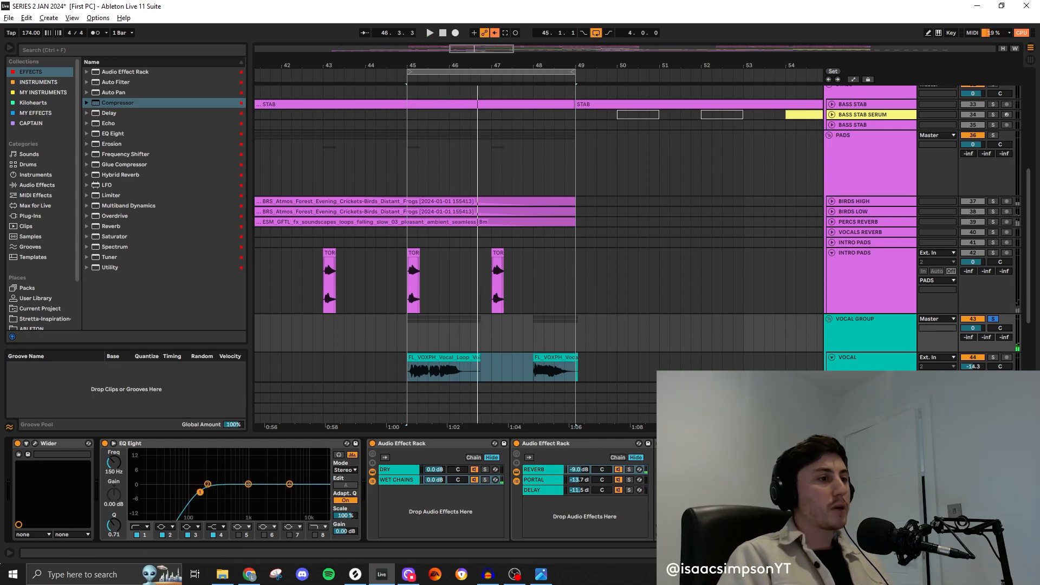
- Place the insert marker at bar 48 and turn off the arrangement loop
click(544, 281)
click(593, 35)
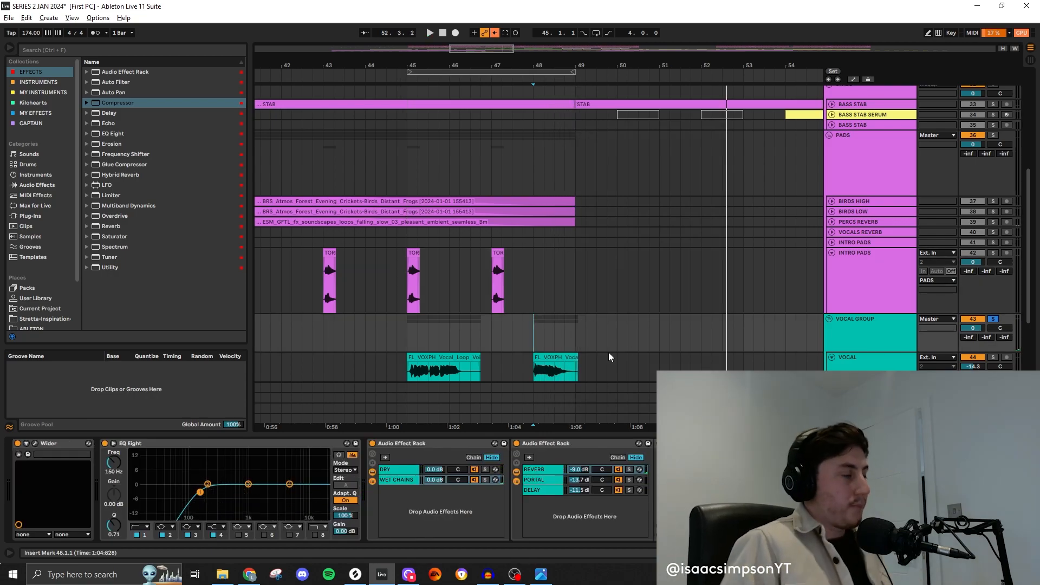
- Fold the two VOCAL tracks inside the vocal group so their clips show as compact lanes
click(505, 432)
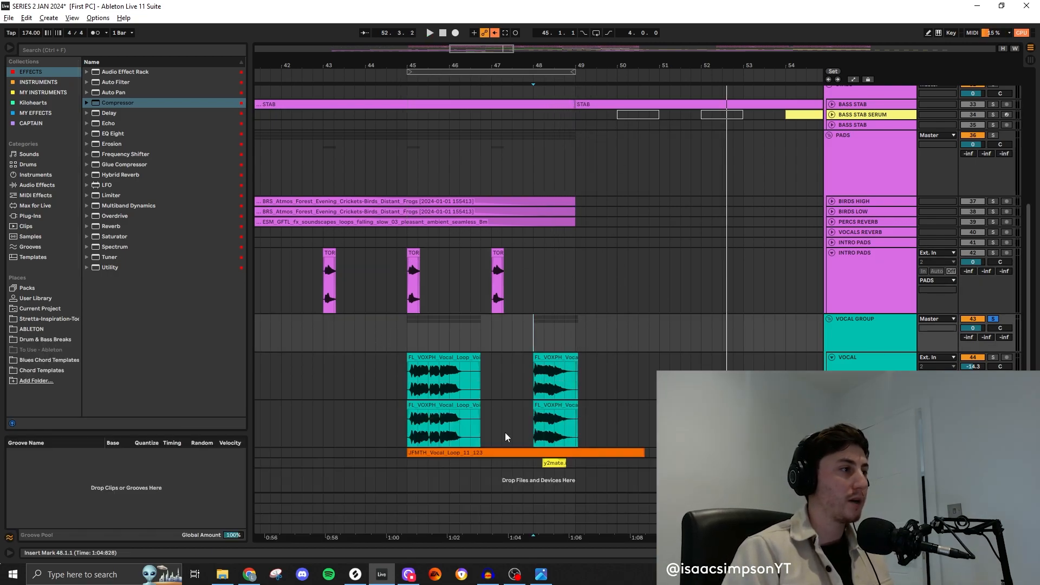
click(832, 357)
click(831, 367)
scroll(567, 332, down, 4)
key(a)
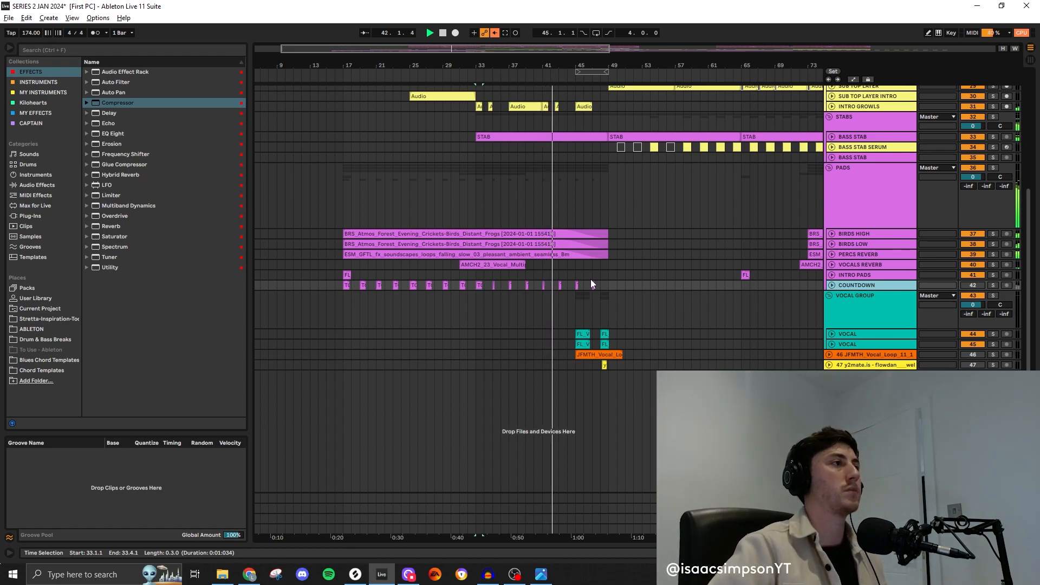
- Play the intro from bar 33 into the drop while reviewing the bassline, stab and pad tracks
scroll(550, 211, up, 5)
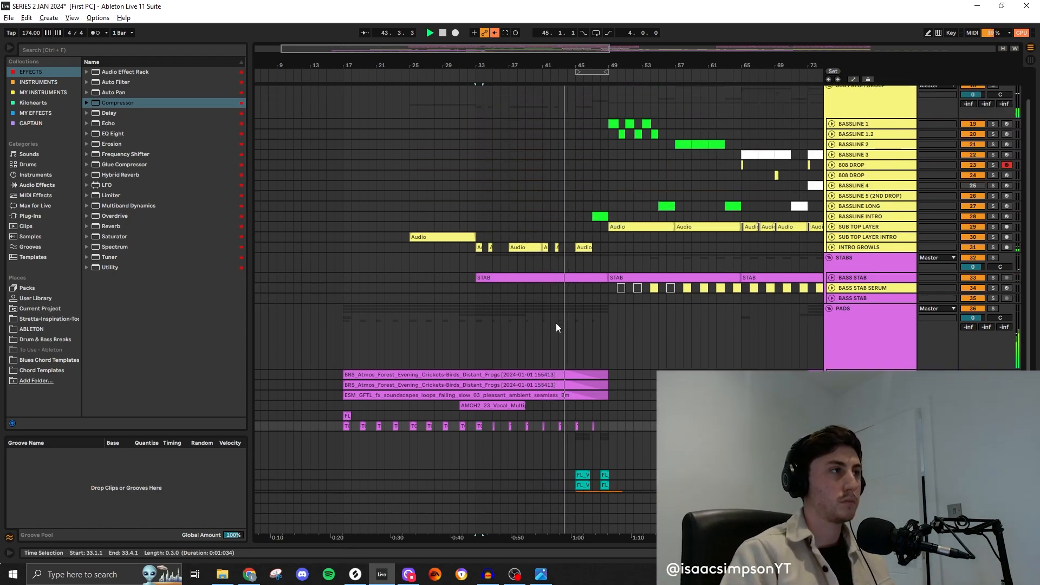
scroll(569, 309, up, 1)
ctrl+scroll(579, 304, up, 2)
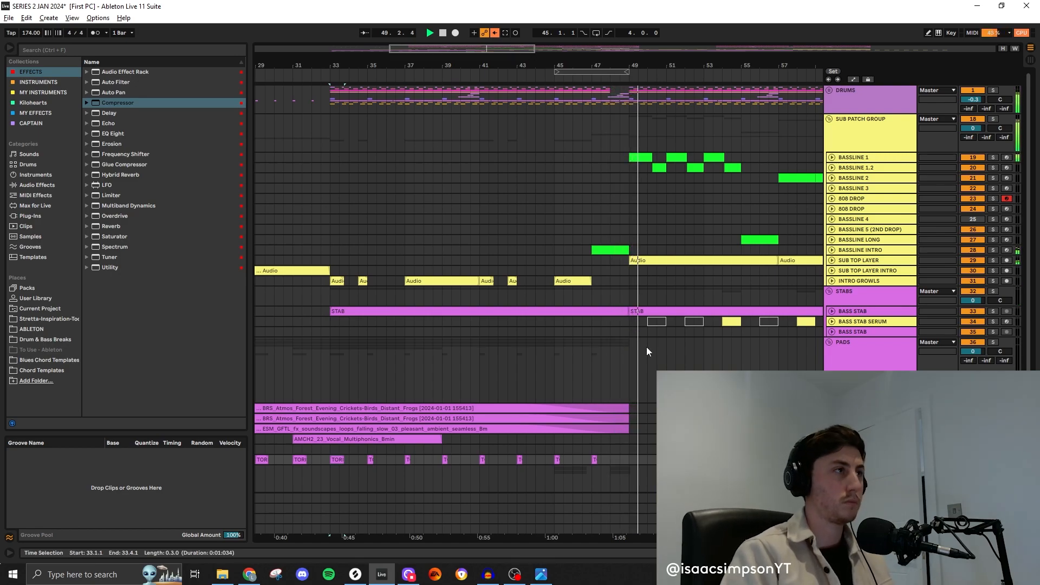
scroll(644, 304, down, 3)
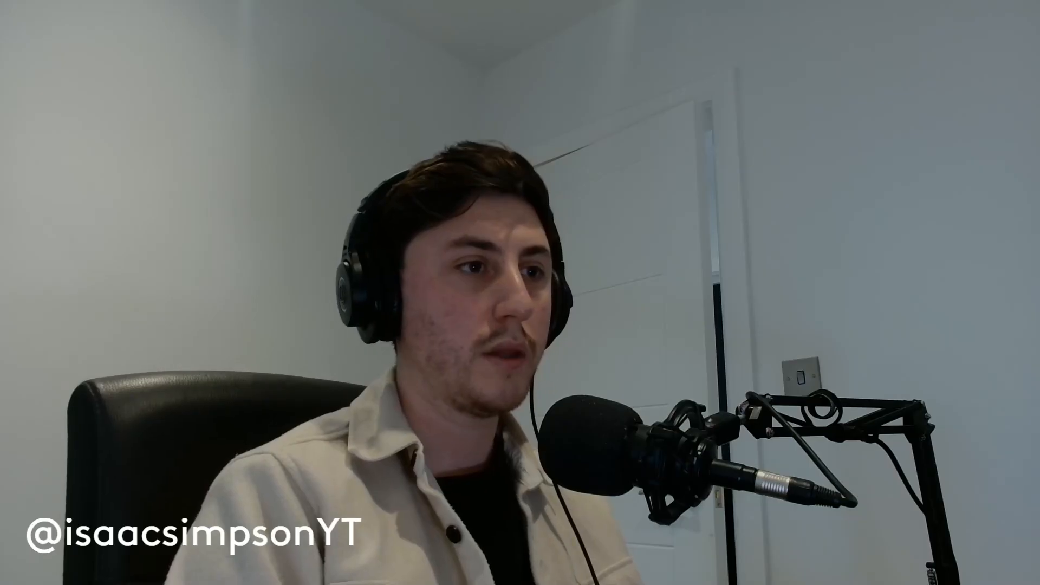
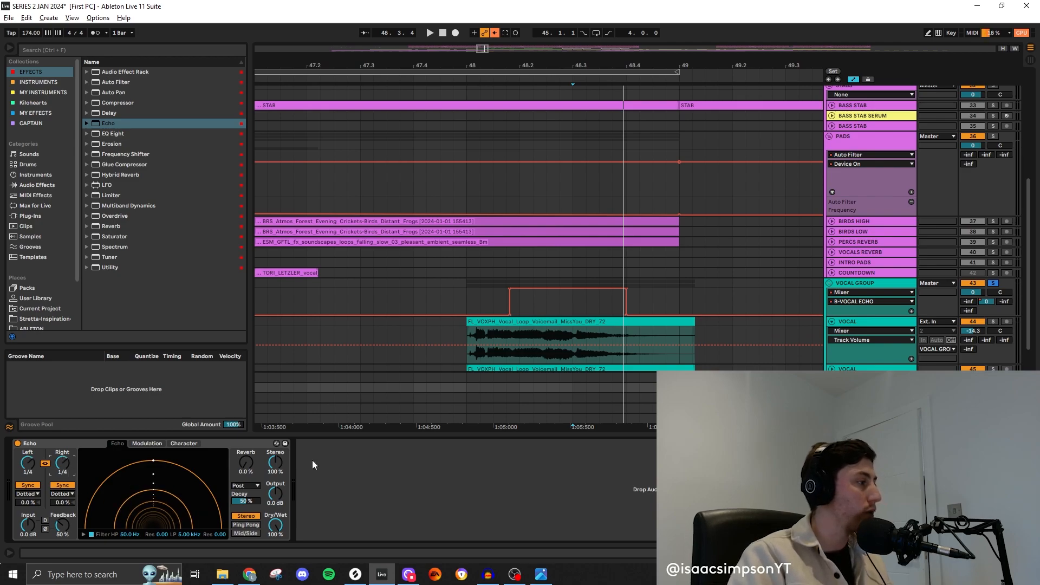
- Audition the vocal group's B-VOCAL ECHO send automation around the vocal clip at bar 48
click(509, 303)
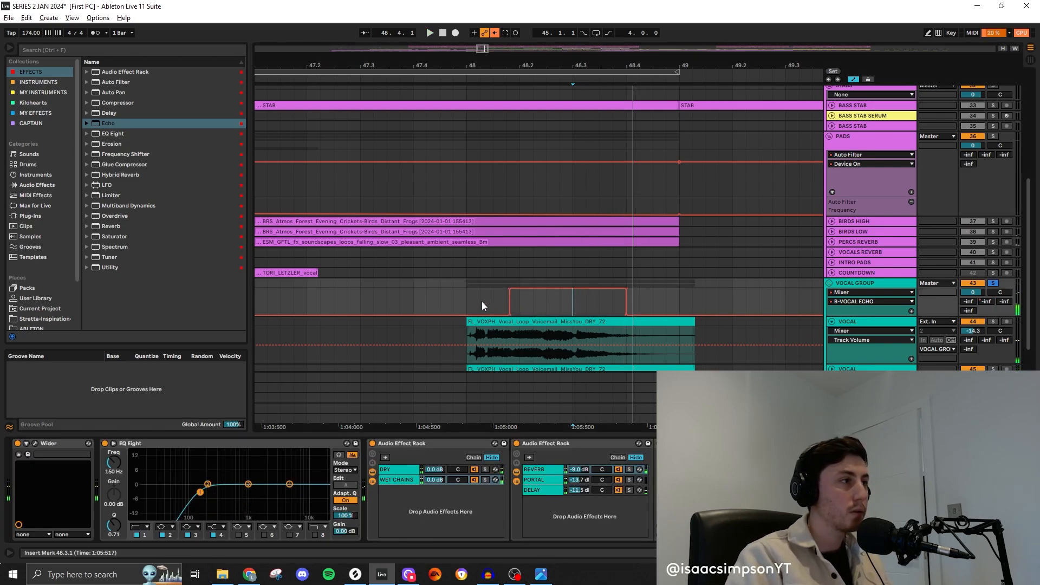
click(455, 301)
key(space)
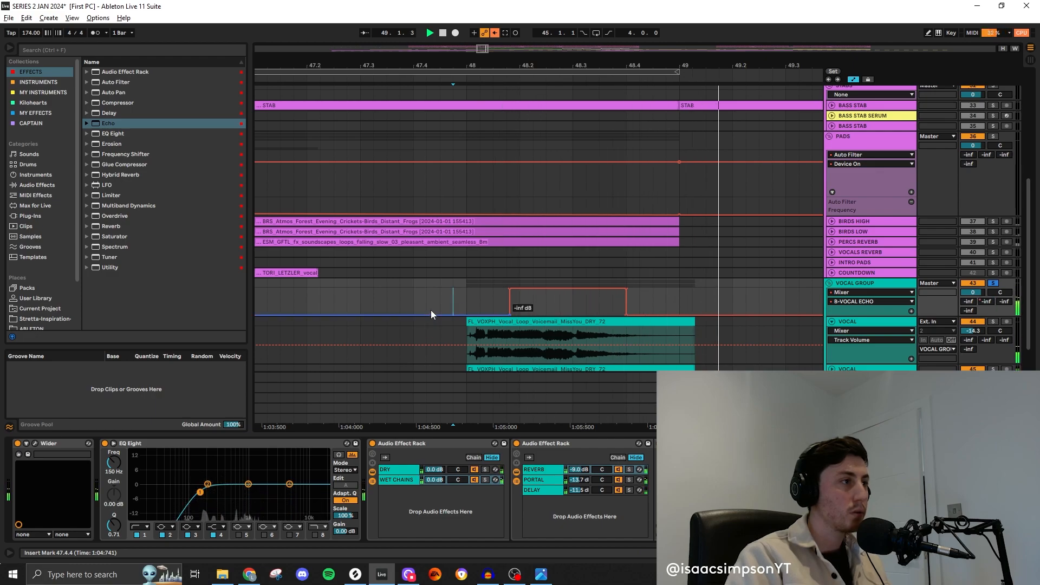
scroll(526, 319, up, 2)
click(463, 299)
key(space)
key(space)
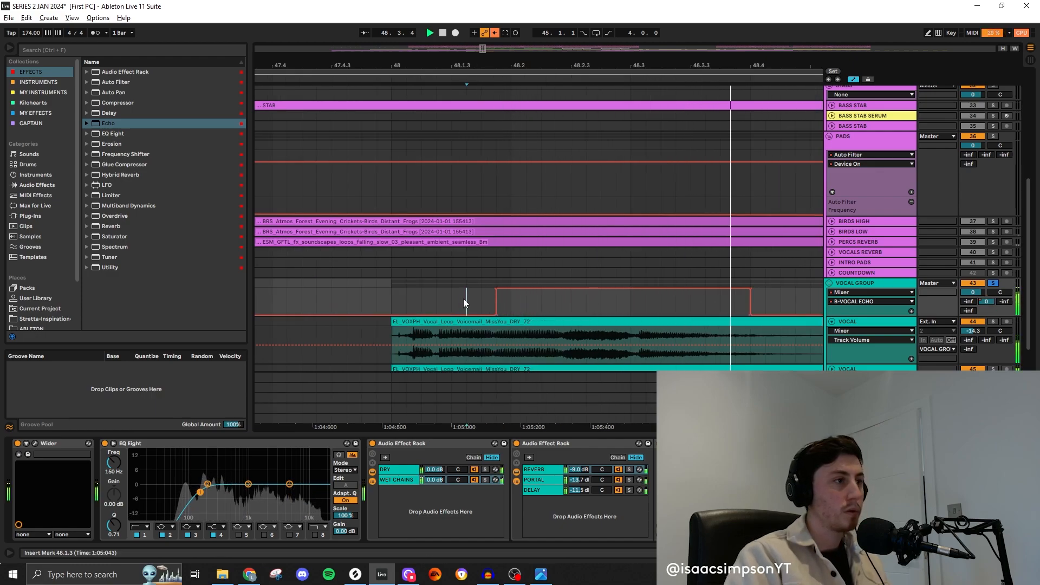
- Move the rise of the vocal group's B-VOCAL ECHO send automation to 48.3 and play the change
drag(496, 288, 630, 289)
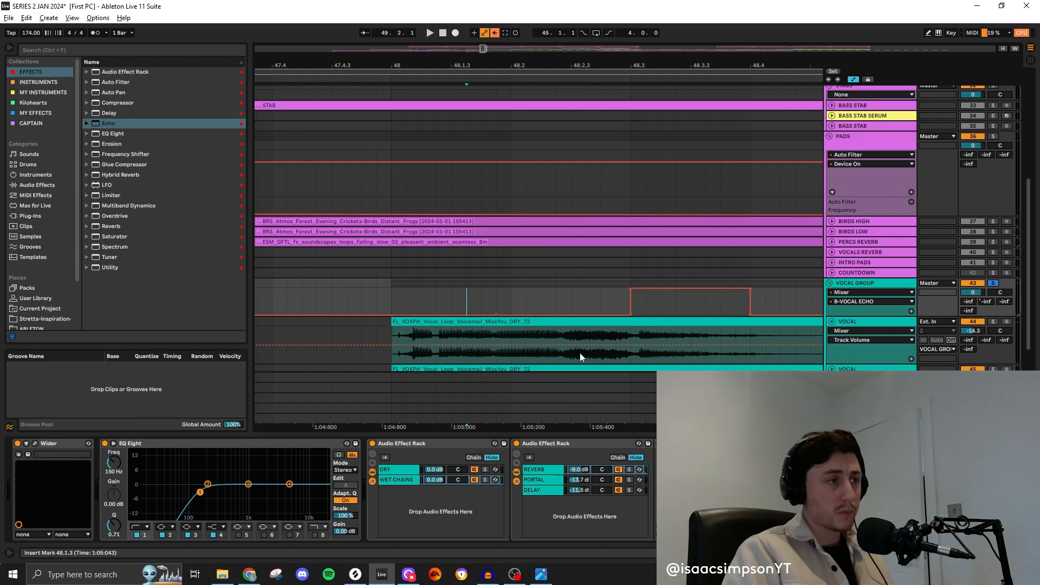
click(597, 302)
key(space)
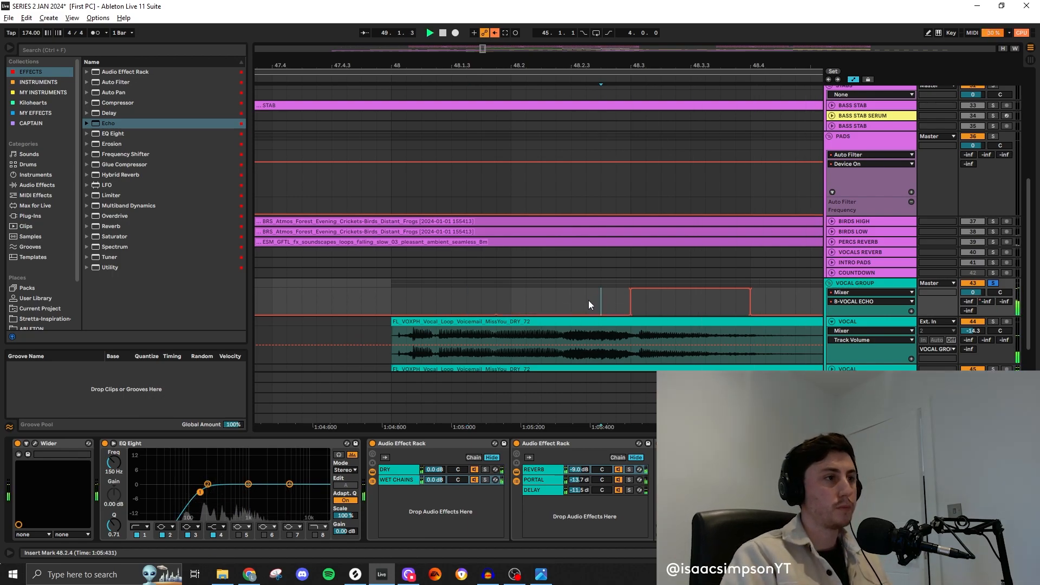
click(751, 314)
key(space)
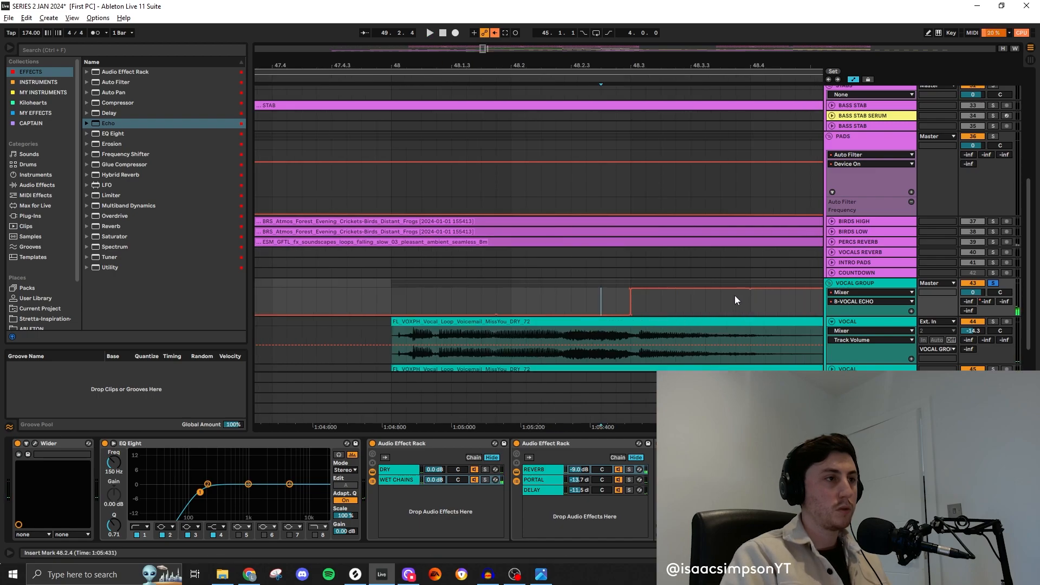
- Replay the vocal clip at bar 48 and raise the Feedback of the vocal echo return's Echo to 95%
key(space)
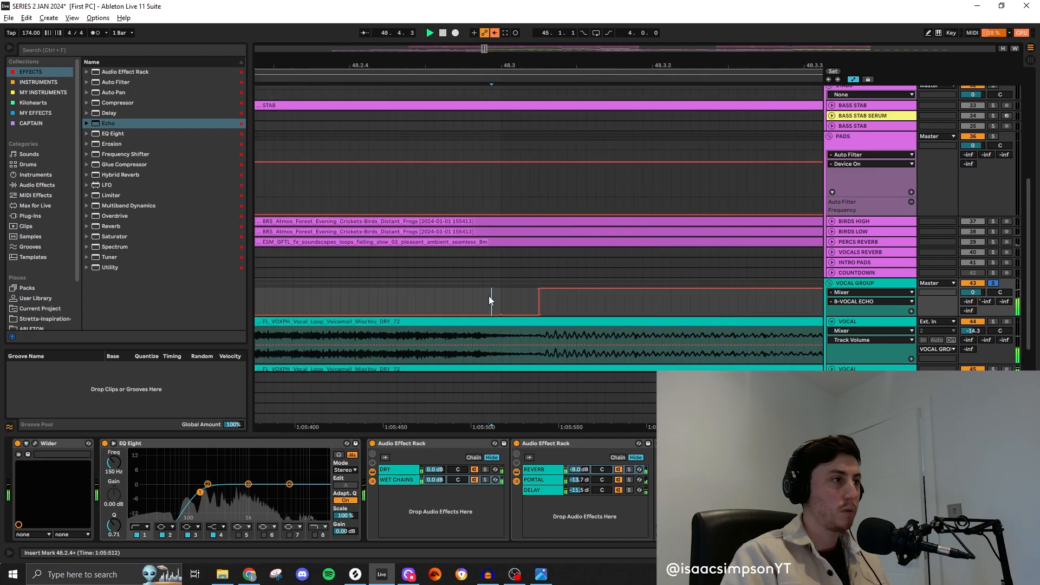
scroll(489, 296, down, 5)
click(414, 295)
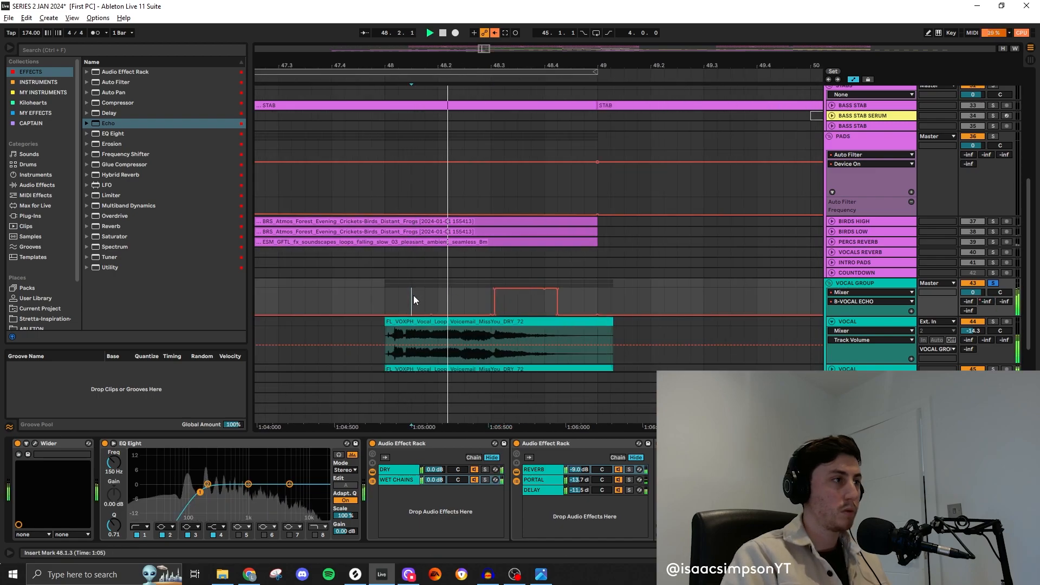
scroll(706, 329, down, 3)
click(706, 331)
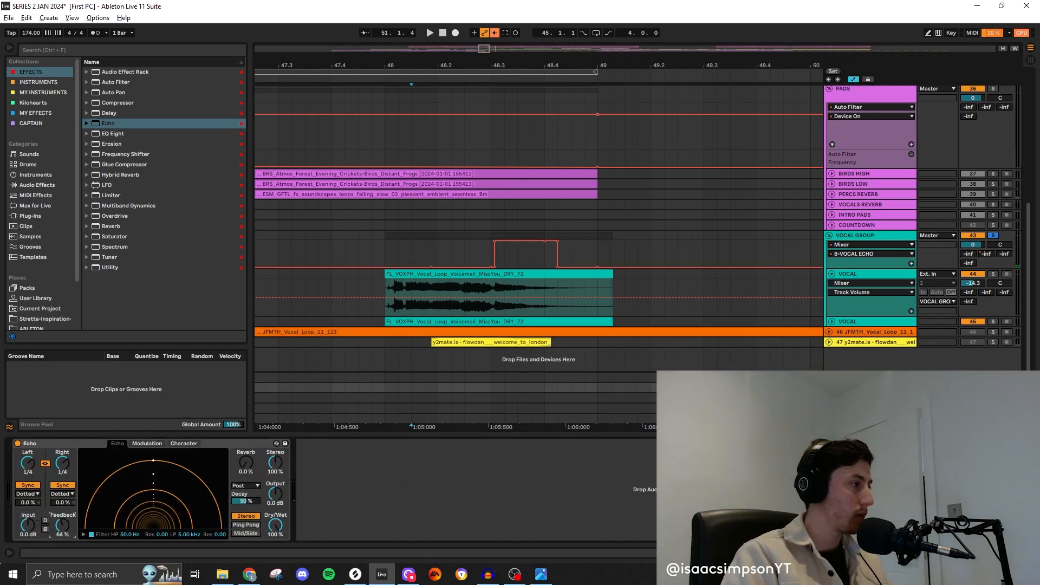
scroll(435, 253, down, 3)
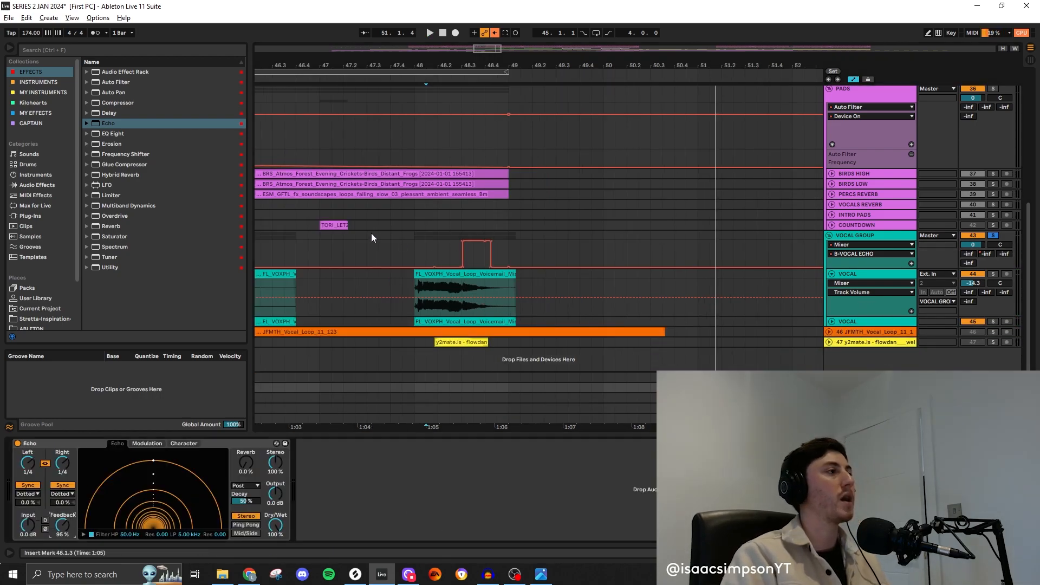
click(319, 252)
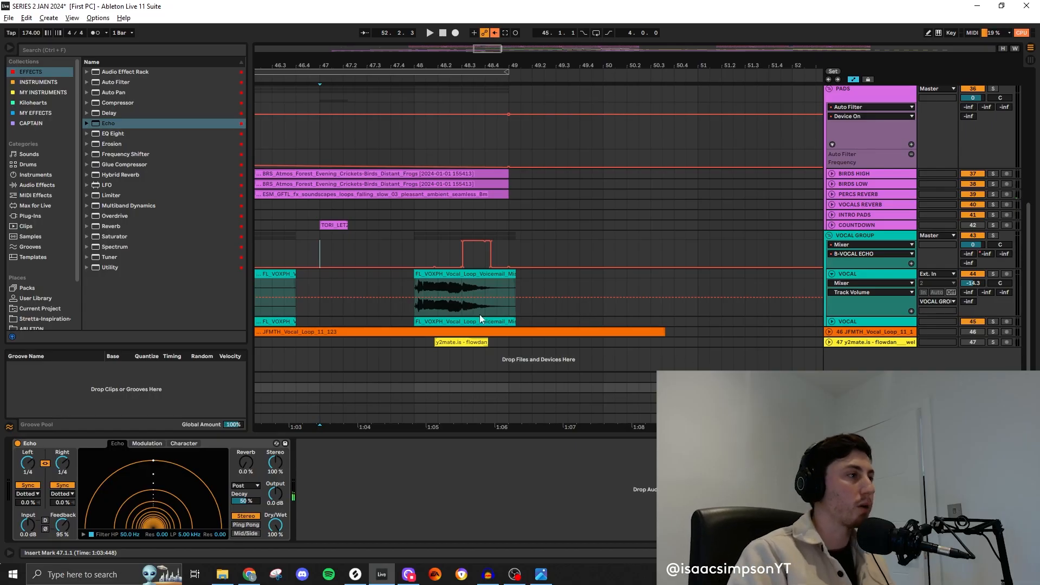
- Remove the raised B-VOCAL ECHO send automation points on the vocal group and fold the upper VOCAL track
click(462, 242)
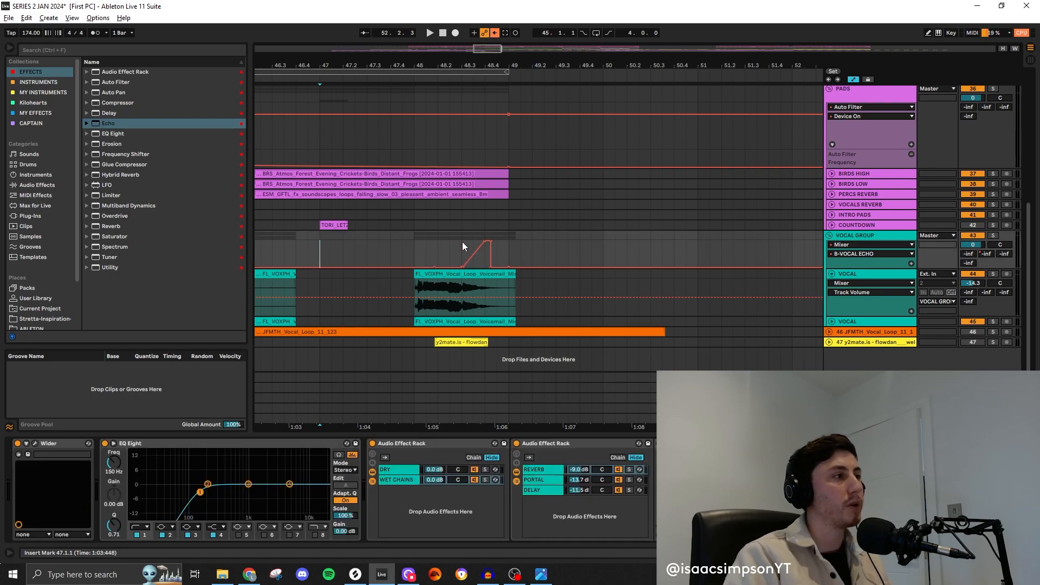
click(485, 241)
click(491, 242)
click(832, 274)
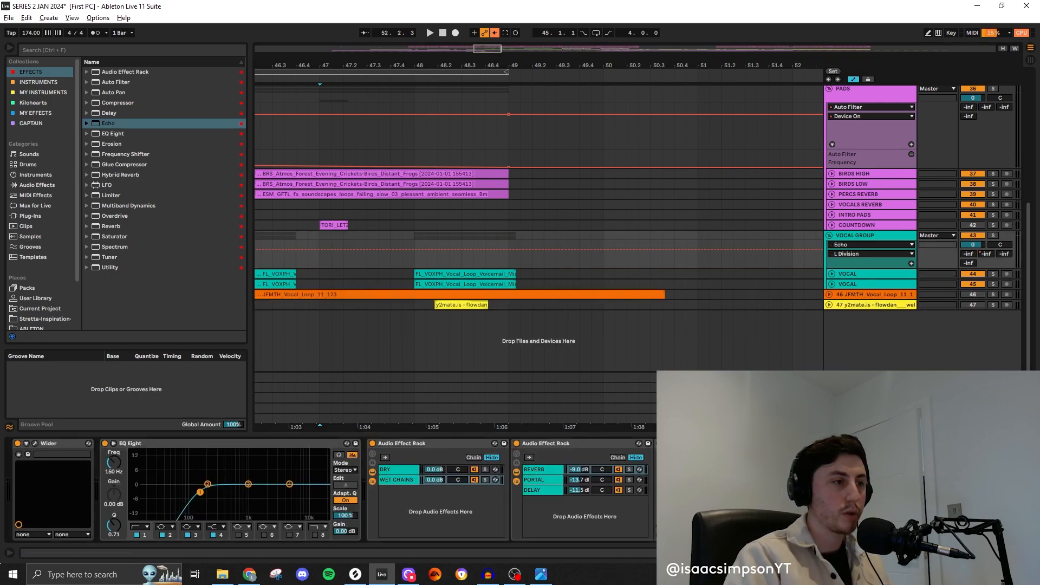
- Automate the Echo device on the vocal group to switch on at 48.3 and play it back
drag(706, 520, 707, 514)
click(661, 443)
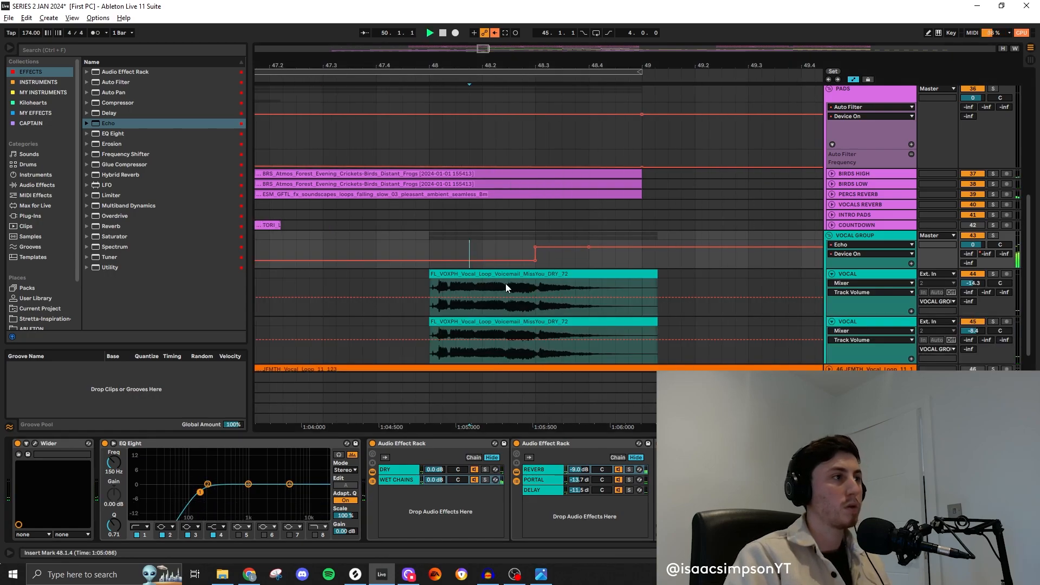
key(space)
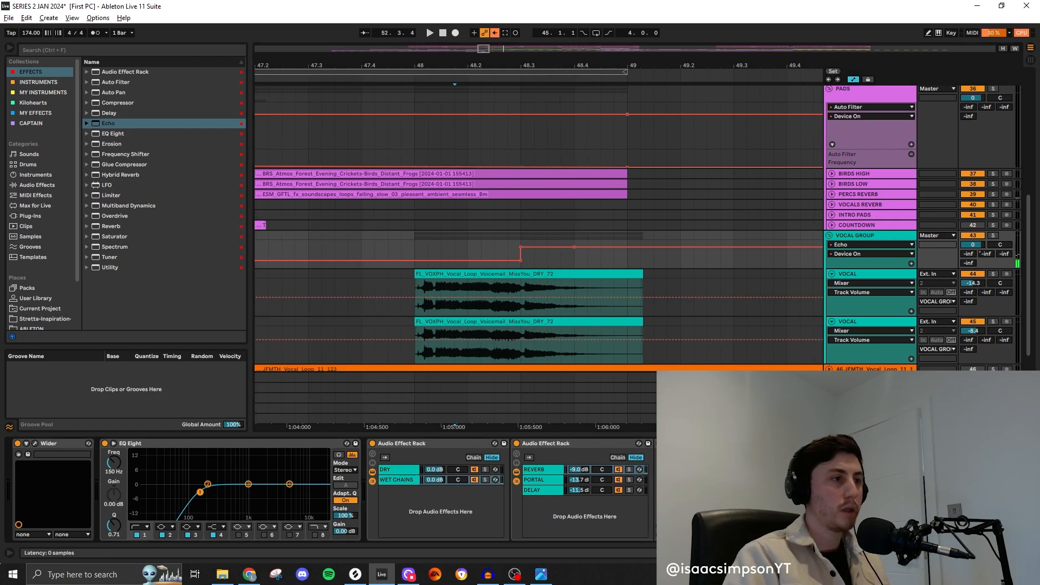
- Place the Echo on the lower VOCAL track, audition it soloed, and set its Dry/Wet to 86%
click(857, 323)
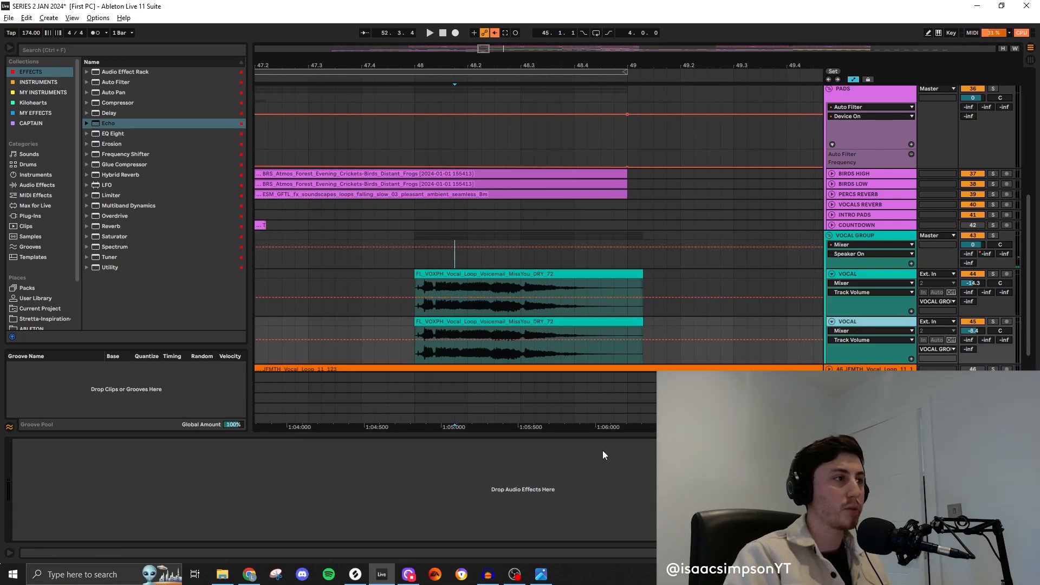
key(space)
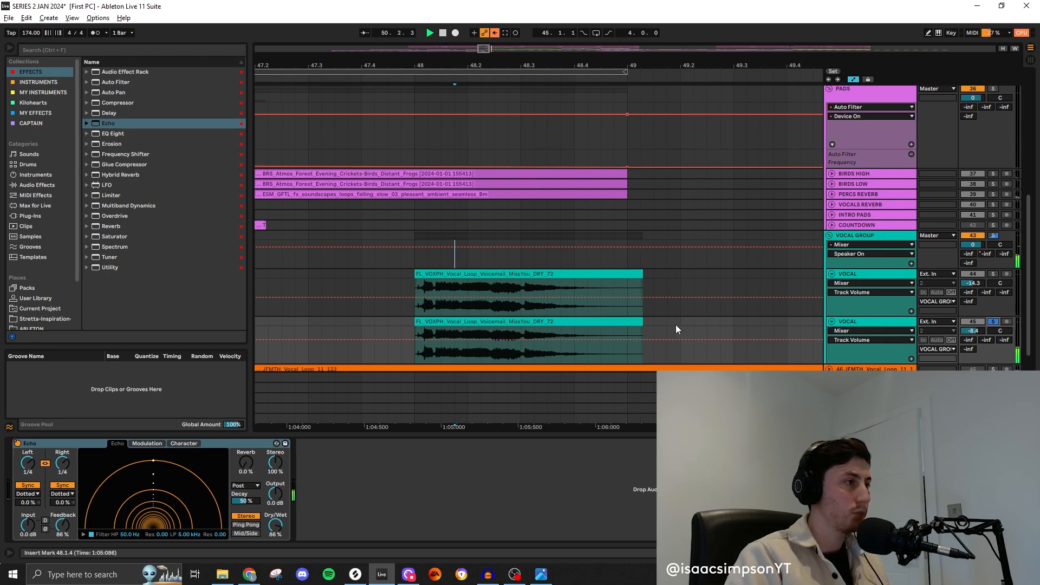
click(277, 525)
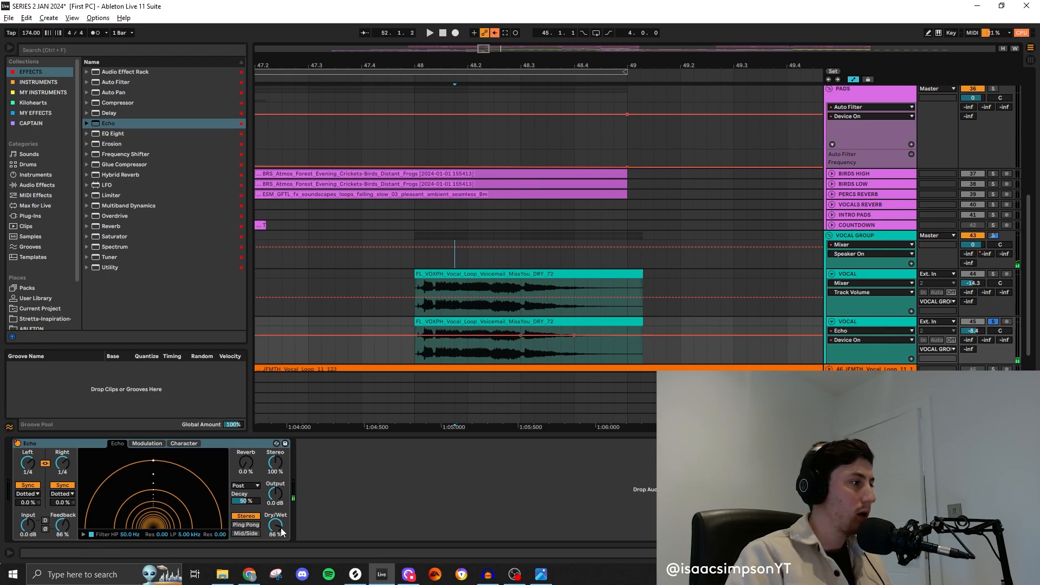
- Automate the Echo's Dry/Wet on the lower VOCAL track to jump from 0% to 86% at 48.3 and audition it
drag(516, 333, 520, 360)
click(475, 337)
key(space)
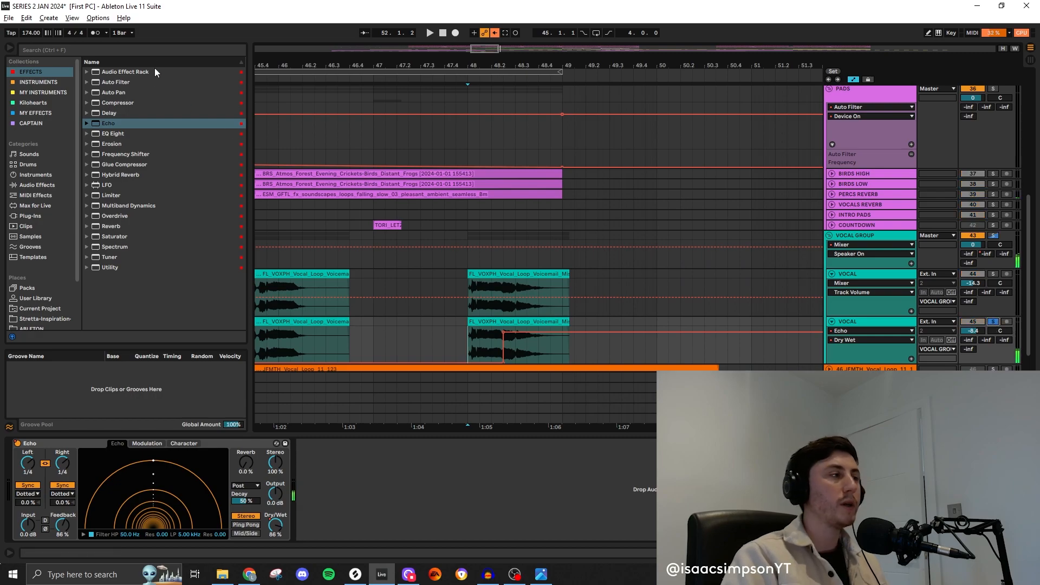
- Add an Auto Filter after the Echo on the lower VOCAL track and play the vocal through it
drag(116, 82, 121, 83)
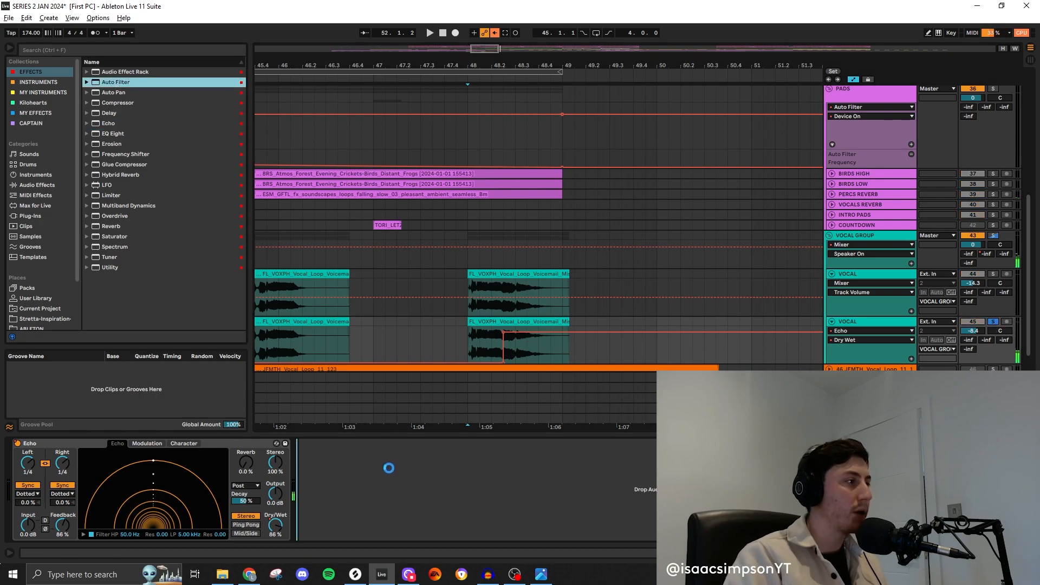
drag(388, 468, 388, 468)
key(space)
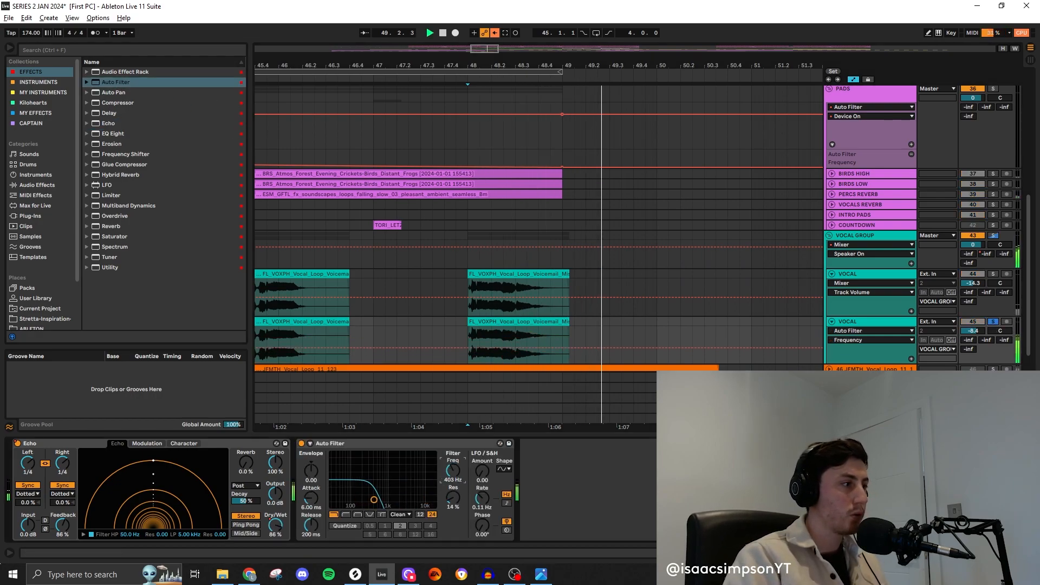
- Set the Auto Filter frequency to 447 Hz and automate the device to switch on during the bar 48 vocal clip
drag(452, 470, 453, 473)
click(360, 443)
key(space)
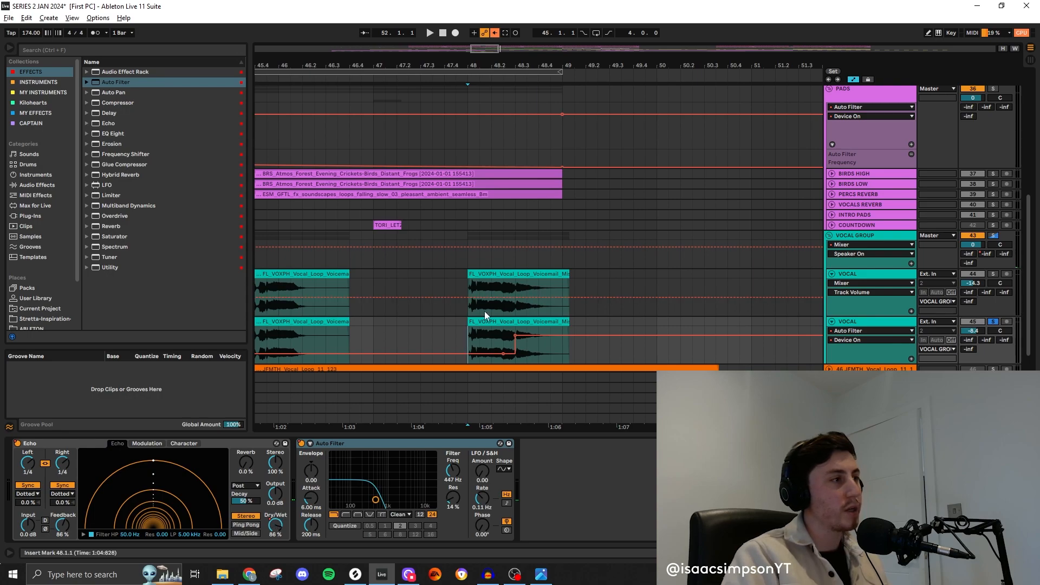
- Show the Echo Dry/Wet automation in its own lane and align the Auto Filter's Device On automation with its rise at 48.3
click(849, 338)
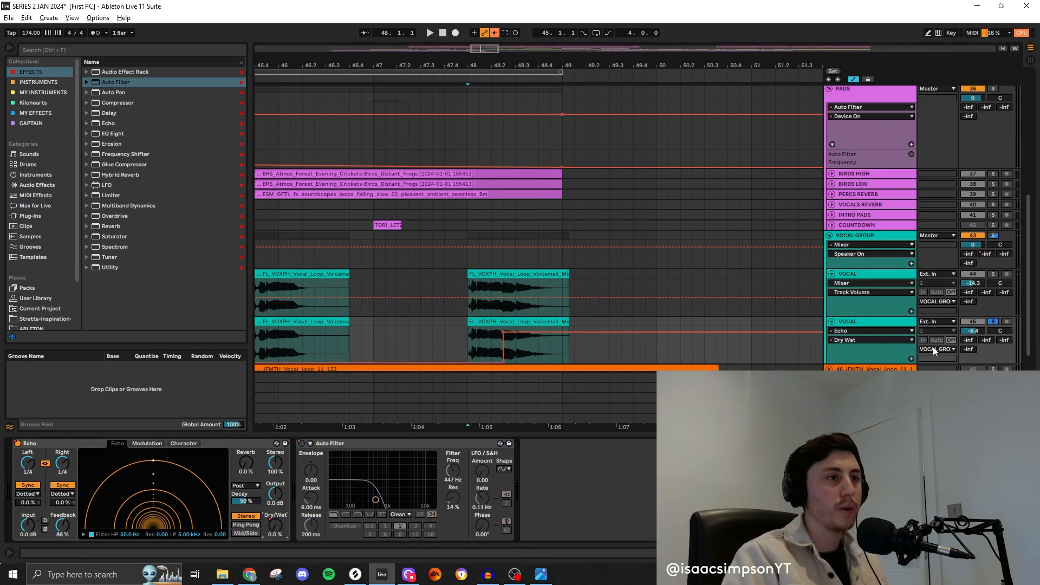
click(911, 359)
scroll(772, 267, down, 3)
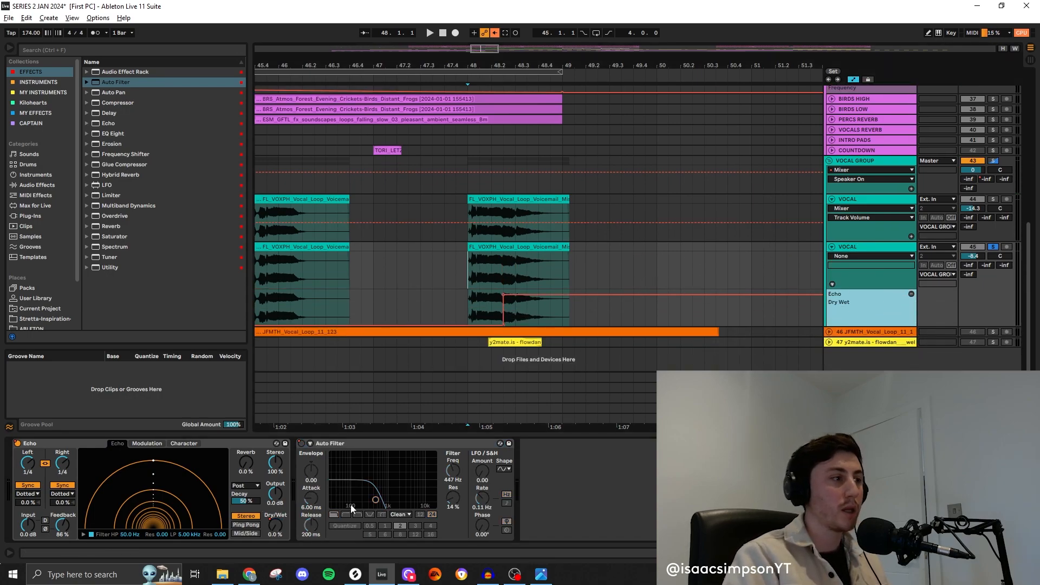
click(301, 443)
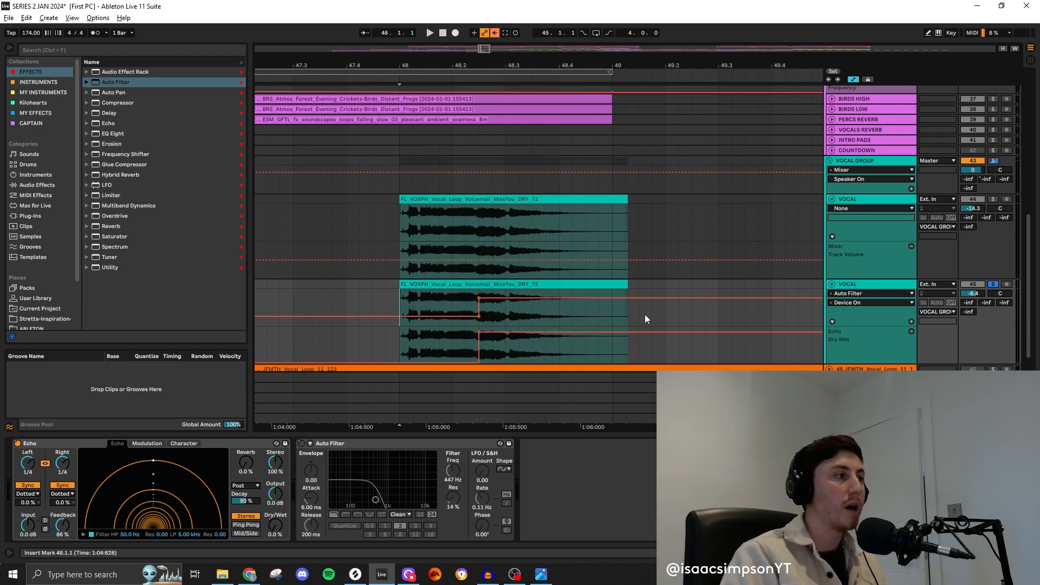
- Select the first vocal clip at bar 45, unsolo the vocals, and play the full mix through the drop
scroll(561, 318, down, 2)
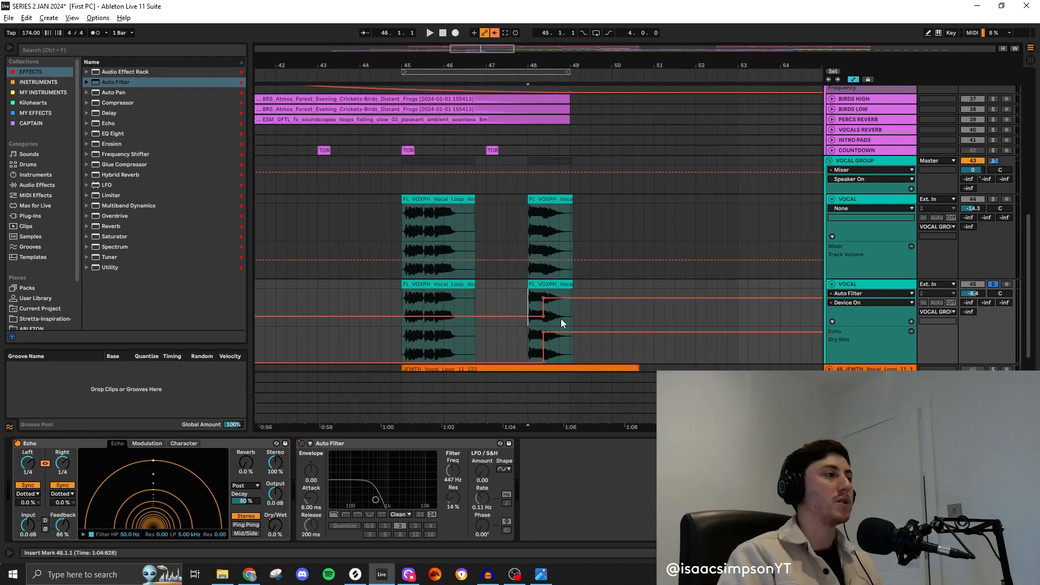
click(438, 282)
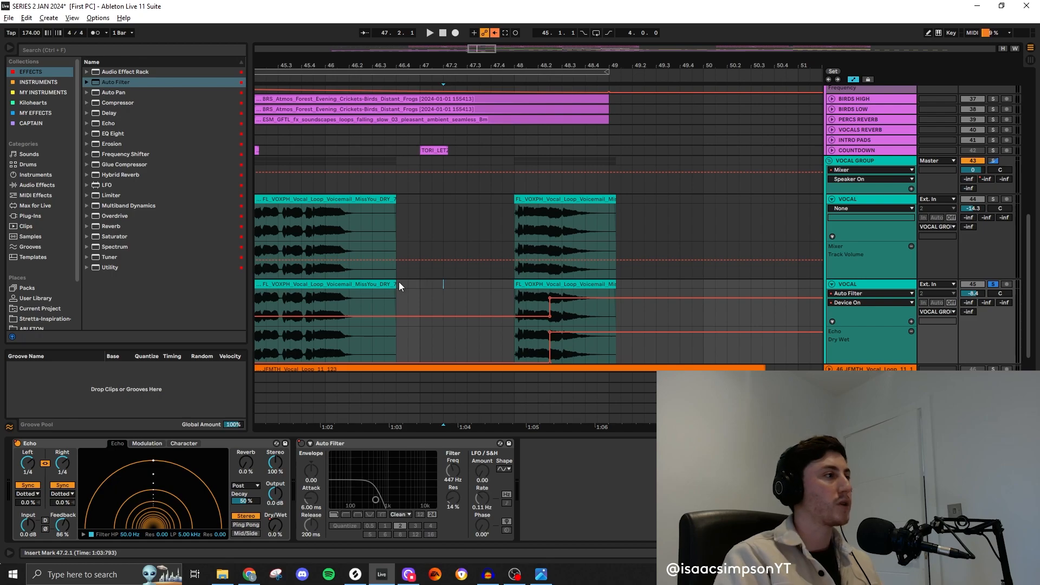
scroll(407, 301, down, 2)
click(362, 226)
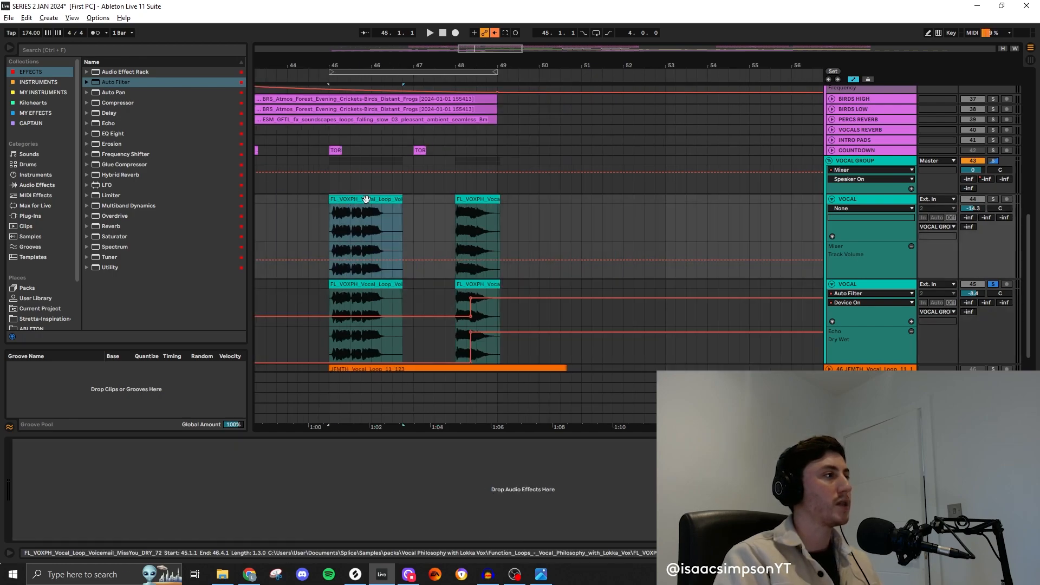
click(993, 283)
key(space)
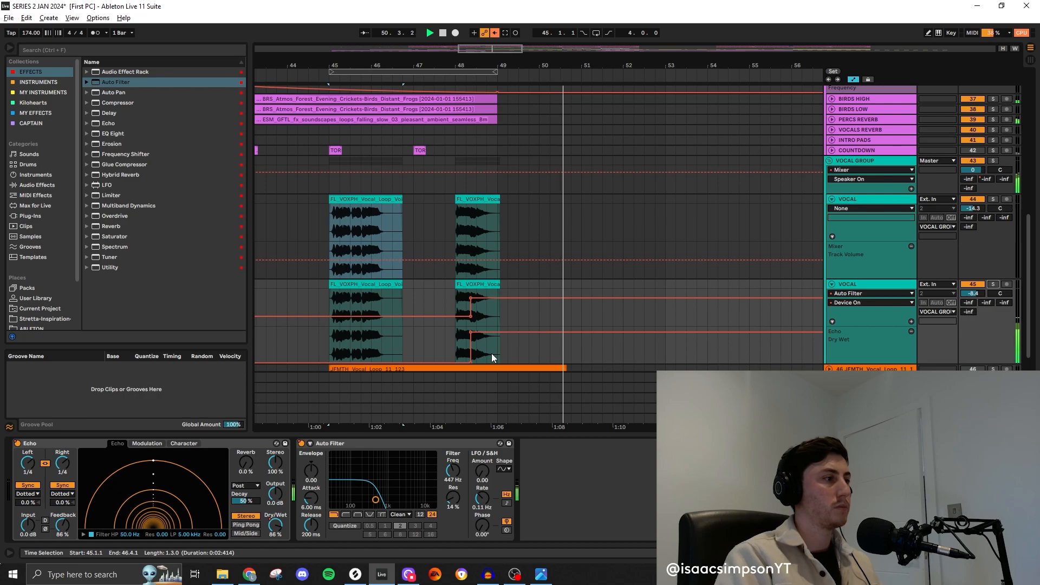
scroll(476, 366, up, 5)
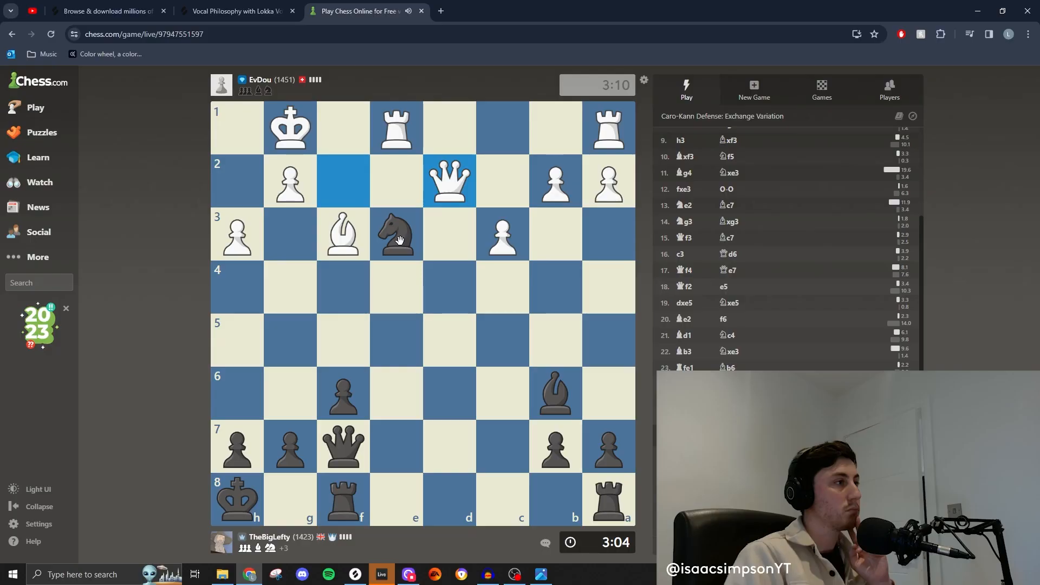
drag(400, 240, 498, 289)
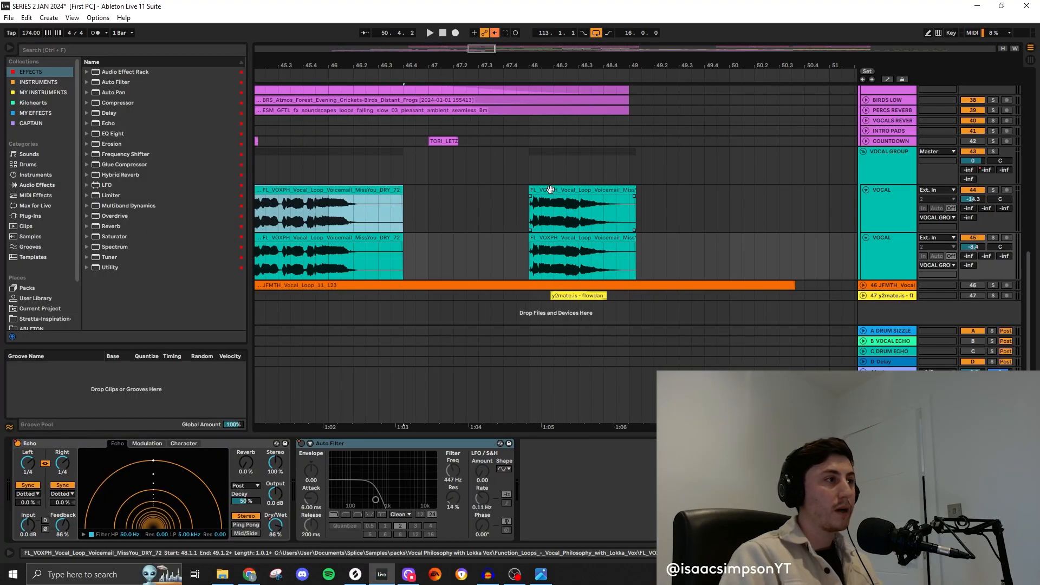
- Select the bar 48 clip on the upper VOCAL track and play the mix from it
click(549, 189)
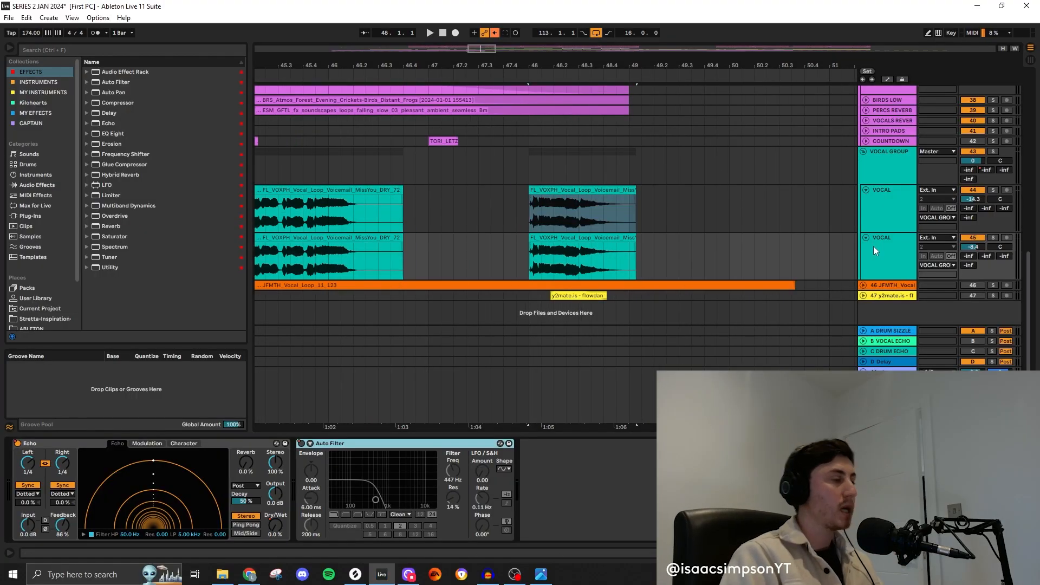
key(space)
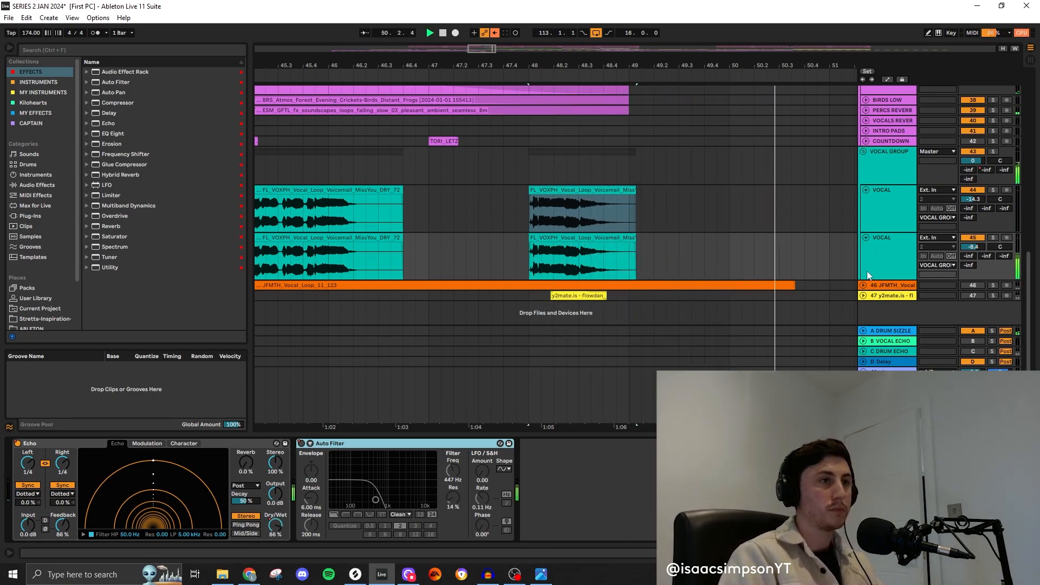
- Turn on the automation view and display the Echo Dry Wet envelope on the lower VOCAL track
click(898, 199)
key(a)
click(604, 269)
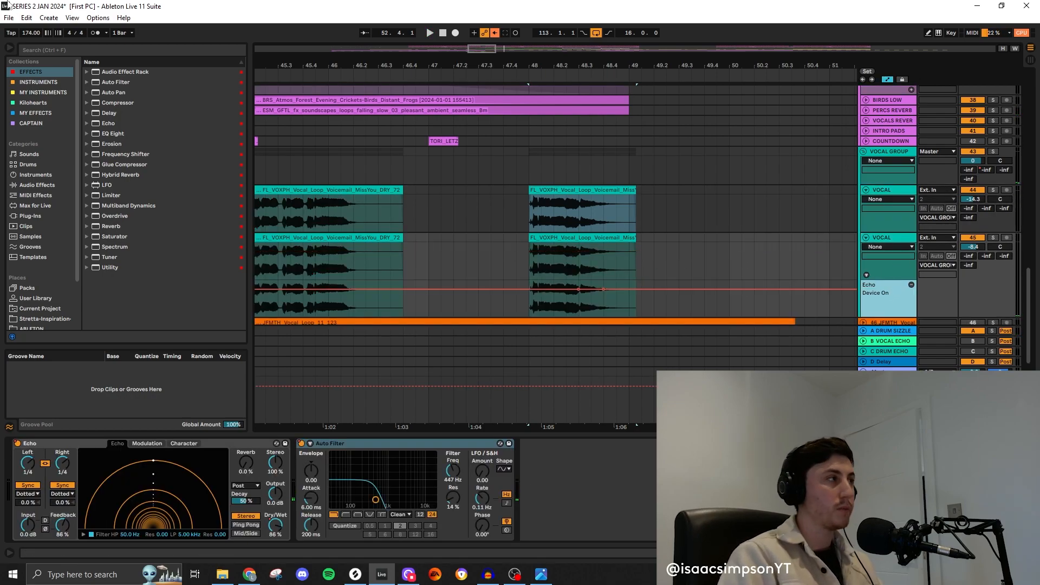
click(895, 247)
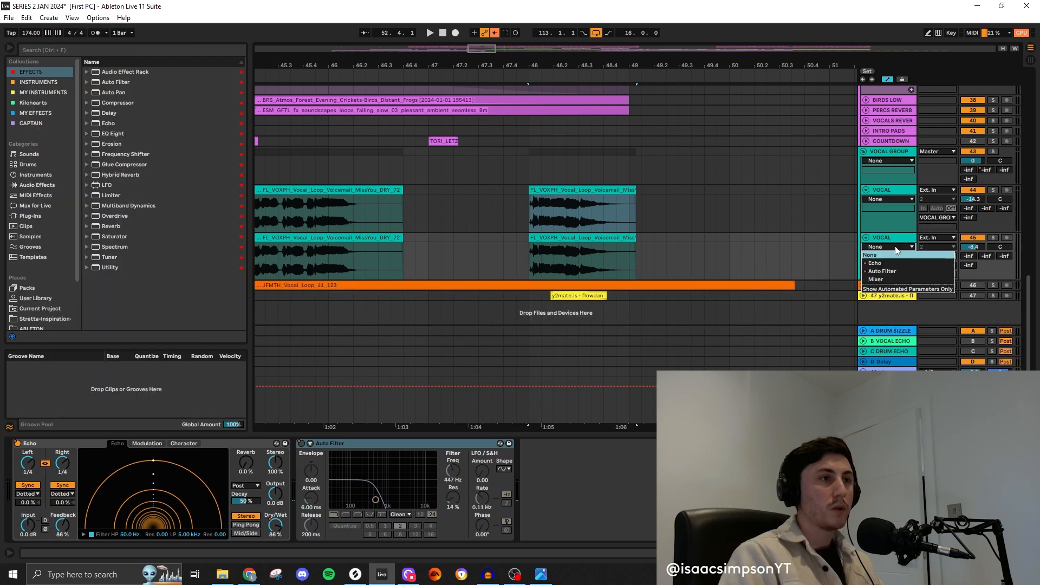
click(886, 262)
click(884, 258)
scroll(893, 336, down, 5)
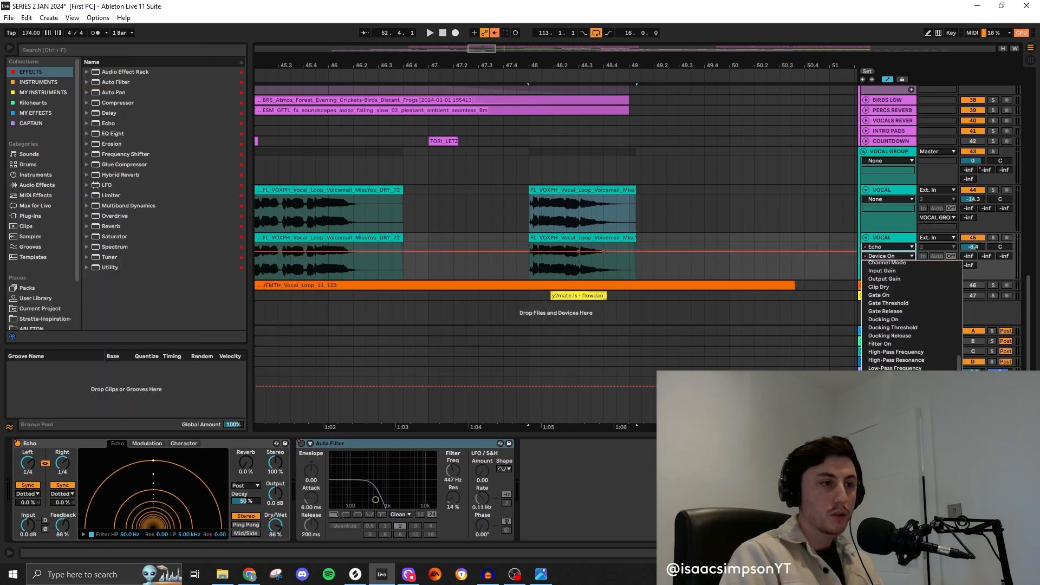
click(879, 538)
- Make the Echo Dry Wet automation jump up vertically at 48.3 and play the mix from that point
scroll(591, 262, up, 4)
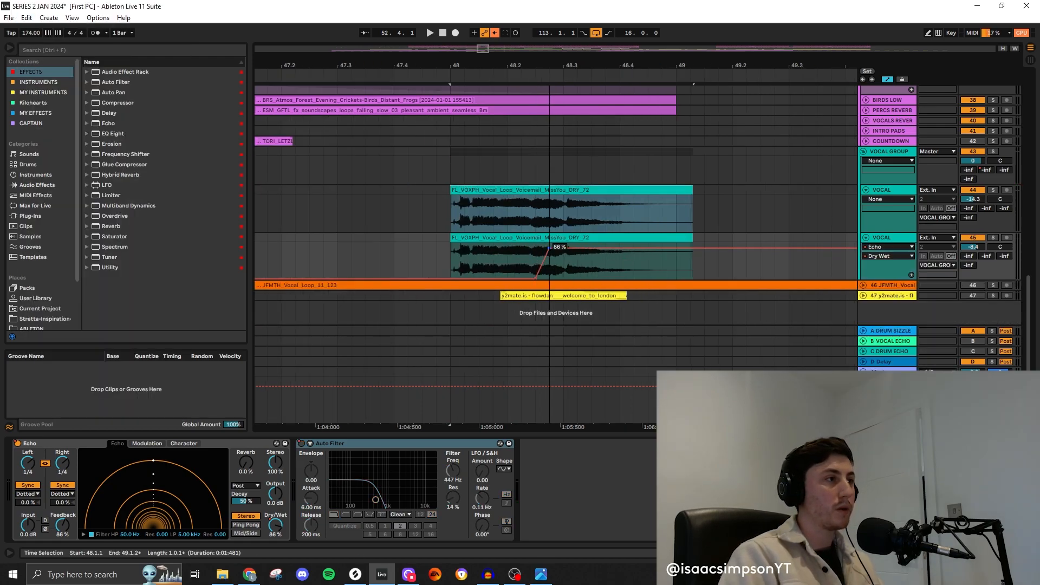
drag(535, 252, 563, 251)
click(566, 262)
key(space)
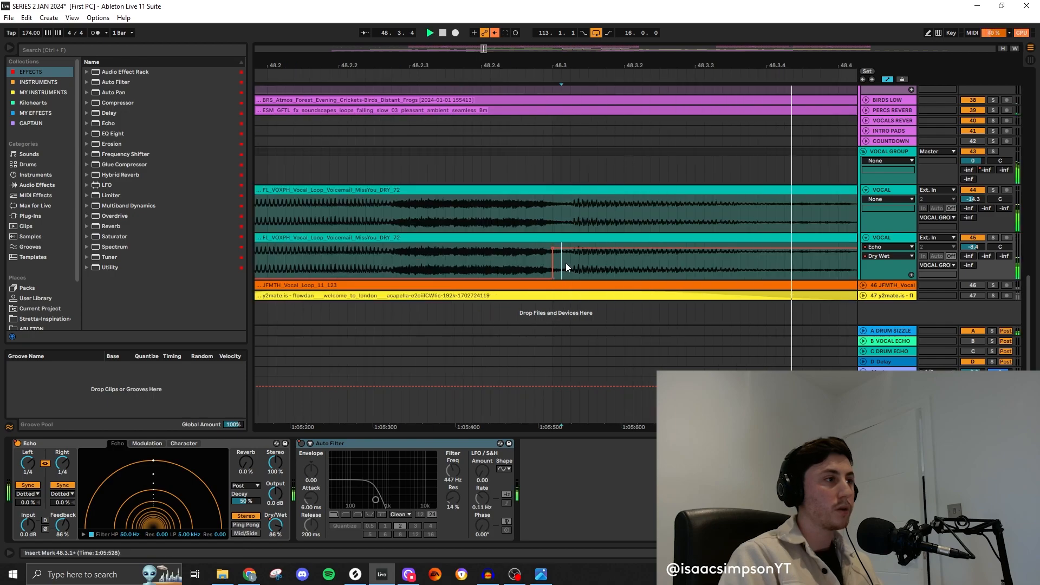
scroll(580, 263, down, 3)
scroll(579, 263, up, 3)
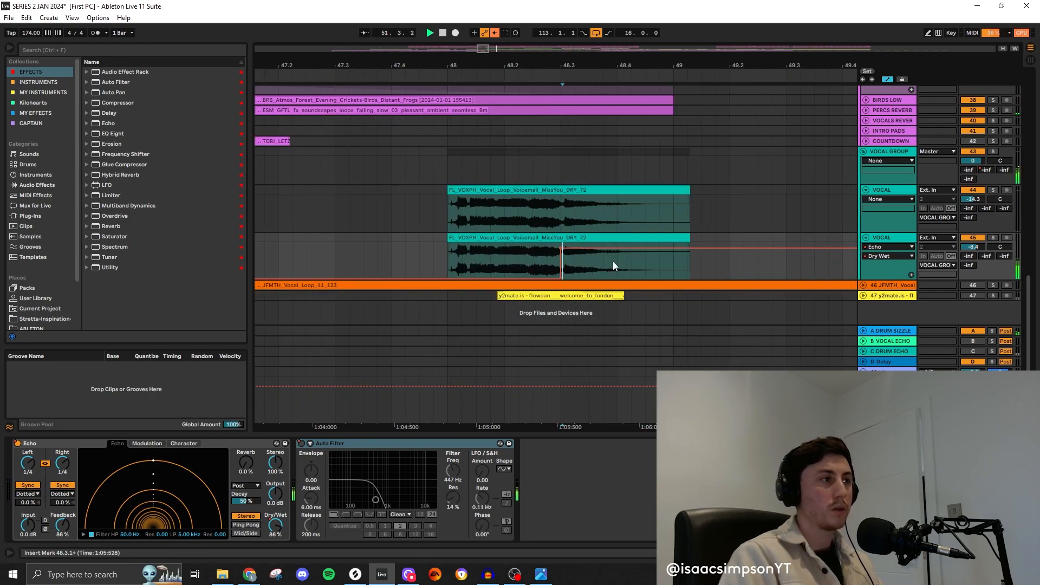
scroll(580, 261, up, 5)
key(space)
- Show the Echo Dry Wet and Auto Filter Device On automation of the lower VOCAL track in separate lanes
click(877, 248)
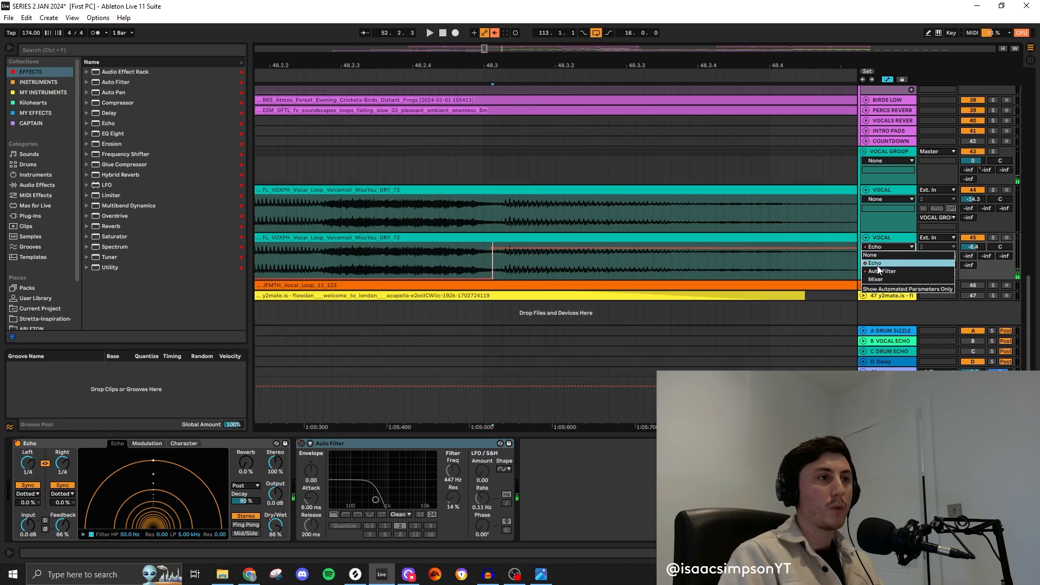
click(878, 235)
click(911, 275)
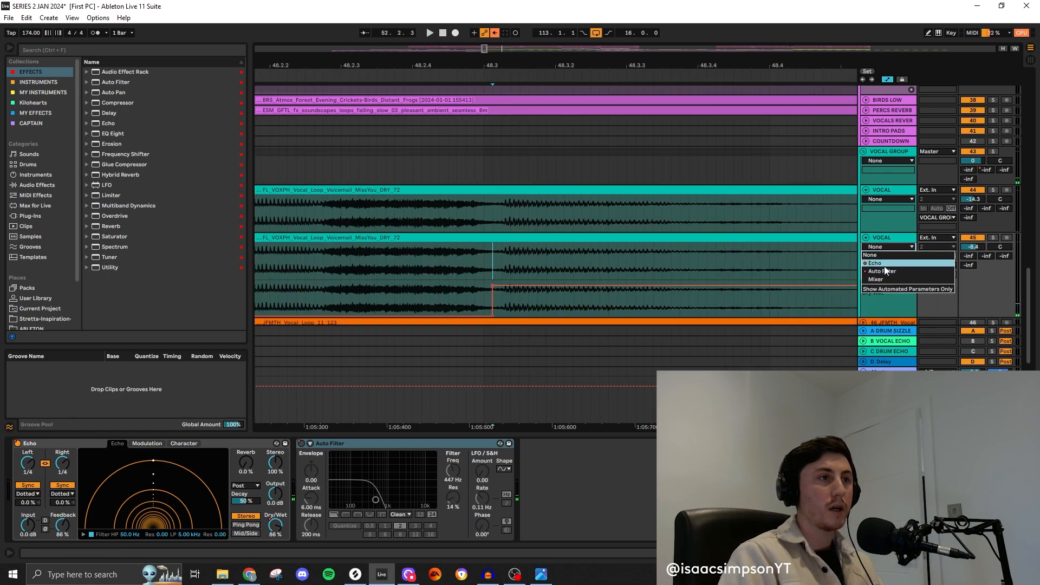
click(911, 275)
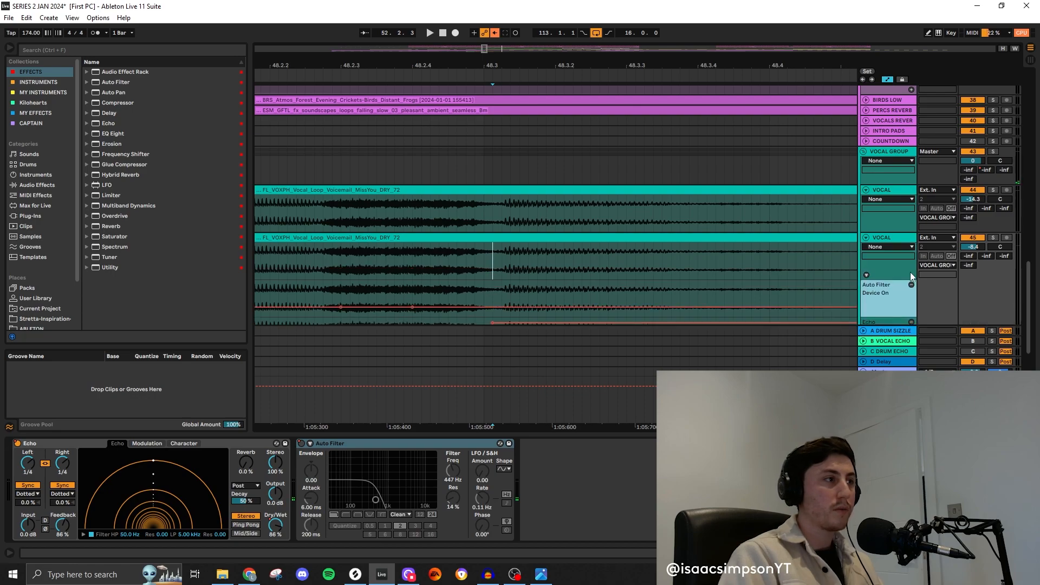
- Play from 48.2.4 and raise the Auto Filter frequency on the lower VOCAL track to 799 Hz
scroll(534, 303, down, 5)
scroll(534, 298, down, 2)
click(511, 232)
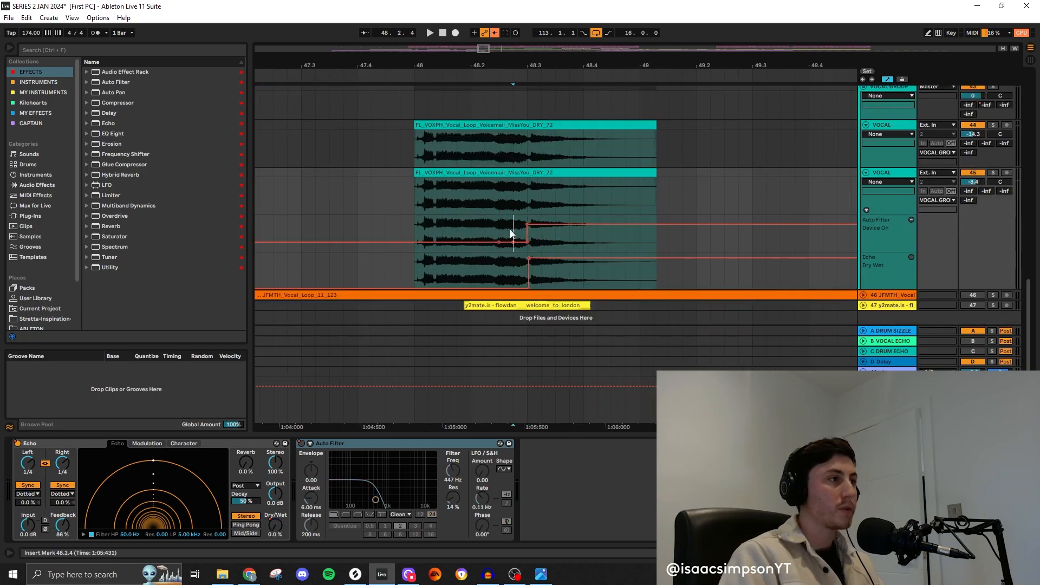
key(space)
drag(453, 471, 452, 463)
scroll(545, 322, down, 5)
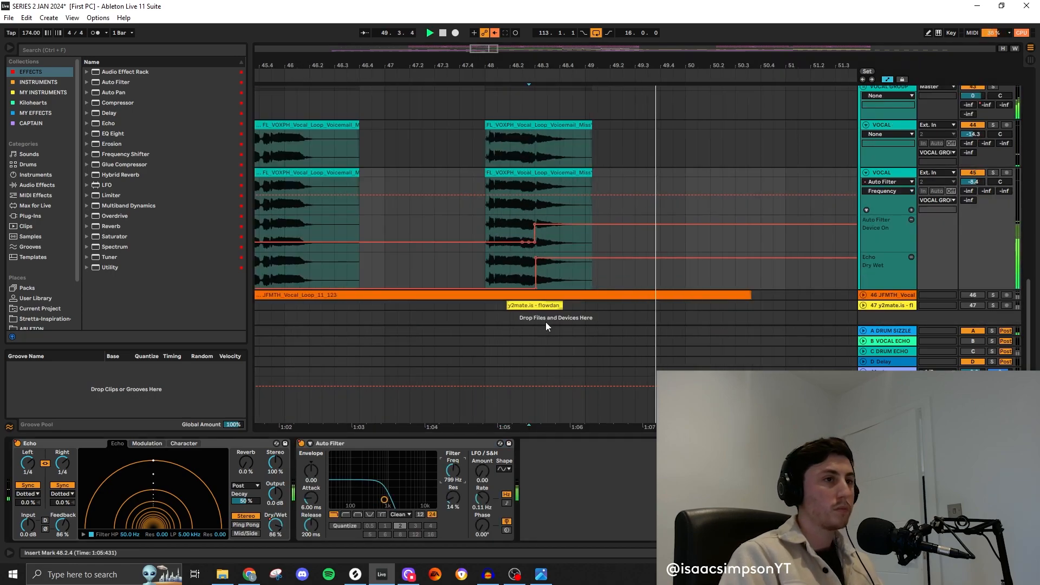
- Hide the device view, fold VOCAL GROUP and play the full mix from bar 33
click(441, 229)
key(ctrl+alt+l)
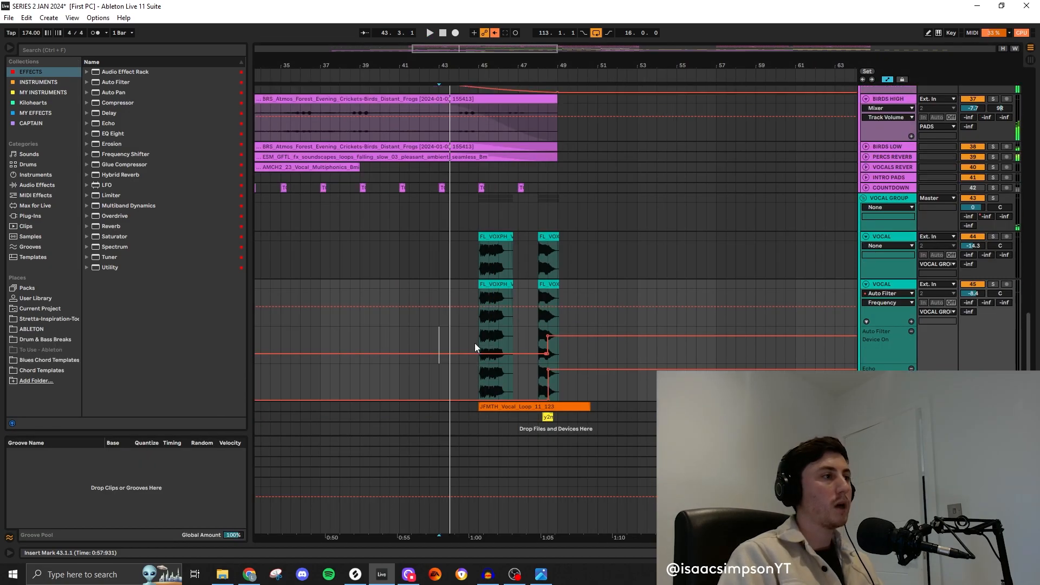
key(space)
scroll(474, 343, up, 1)
click(863, 232)
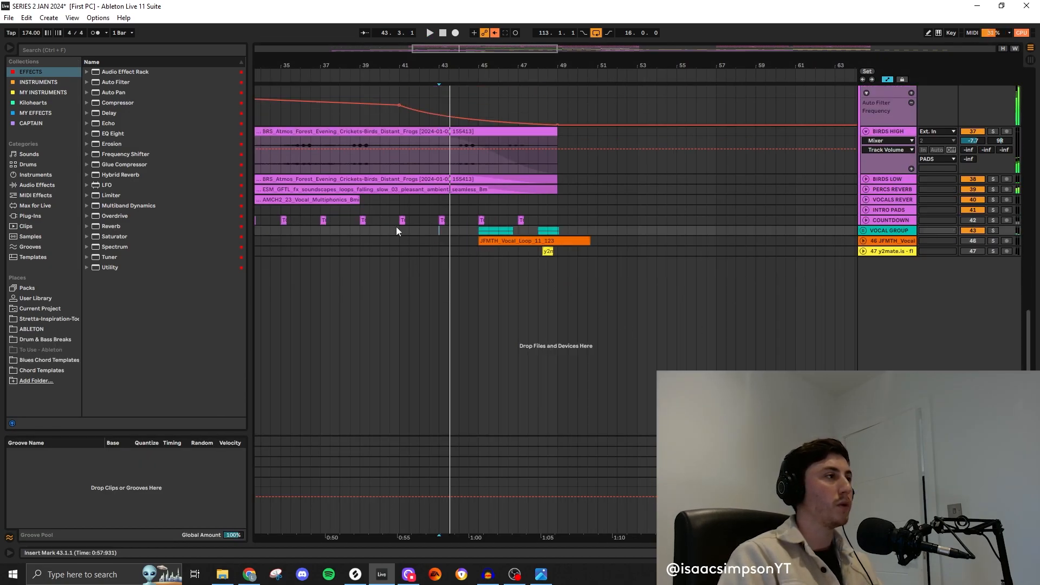
scroll(395, 230, down, 3)
click(325, 220)
key(space)
- Fold the BIRDS HIGH track and the PADS group, and unfold VOCAL GROUP
scroll(802, 325, up, 4)
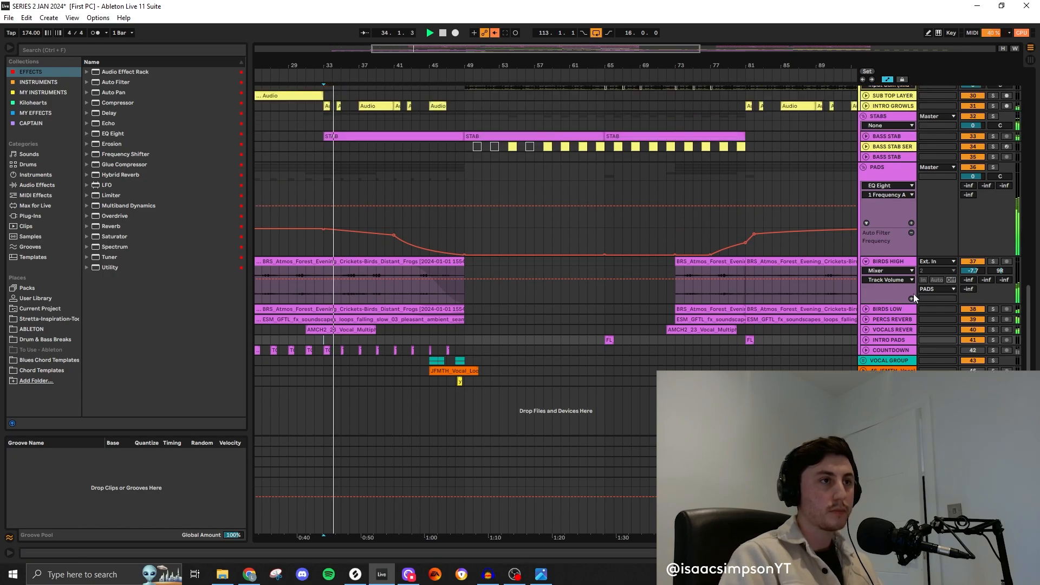
click(866, 261)
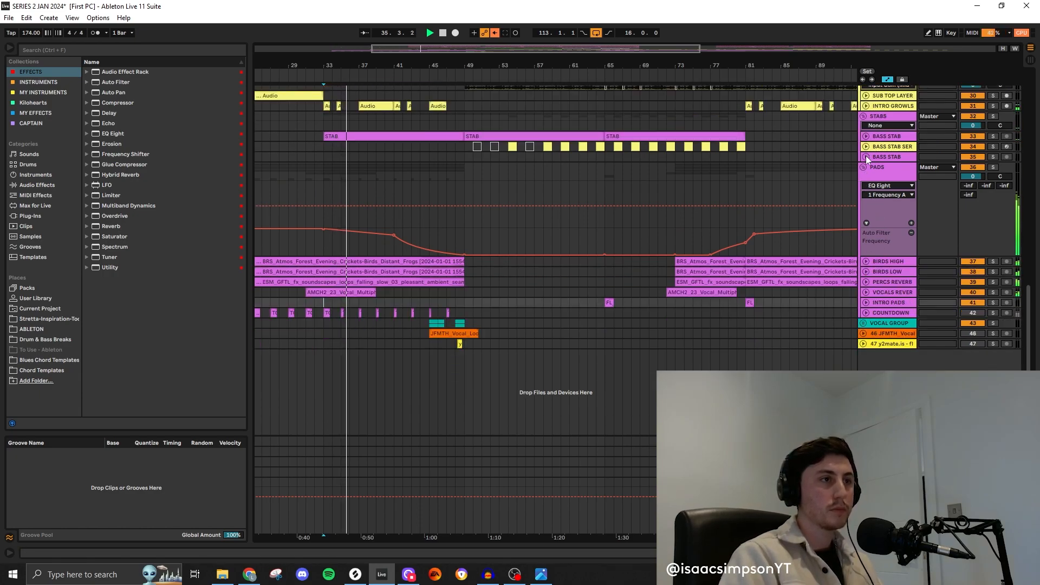
click(863, 166)
click(864, 186)
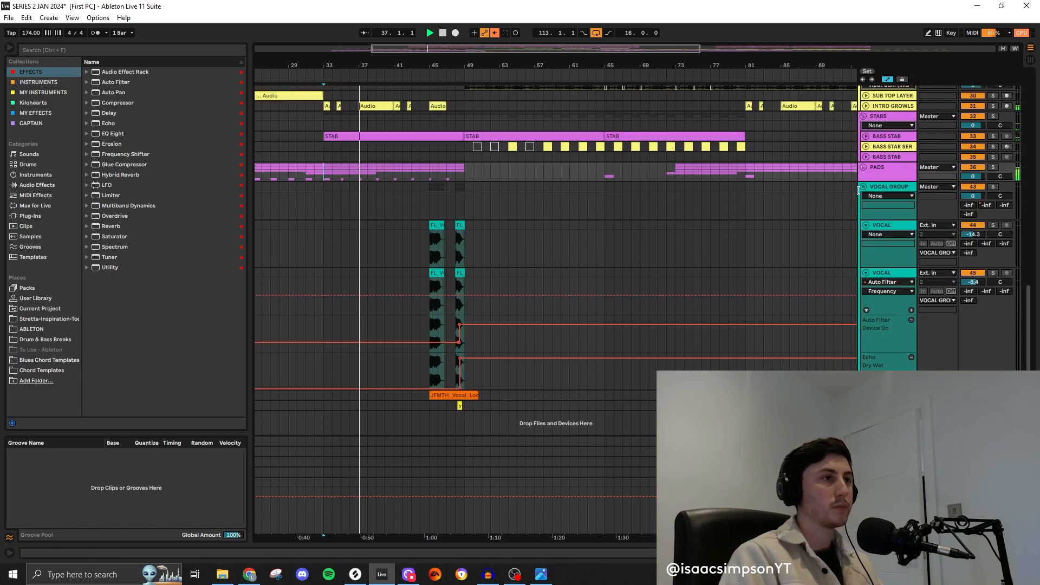
- Listen to the full mix through the build-up into the drop while reviewing the bass, stab and vocal tracks
scroll(430, 309, up, 6)
scroll(433, 304, down, 3)
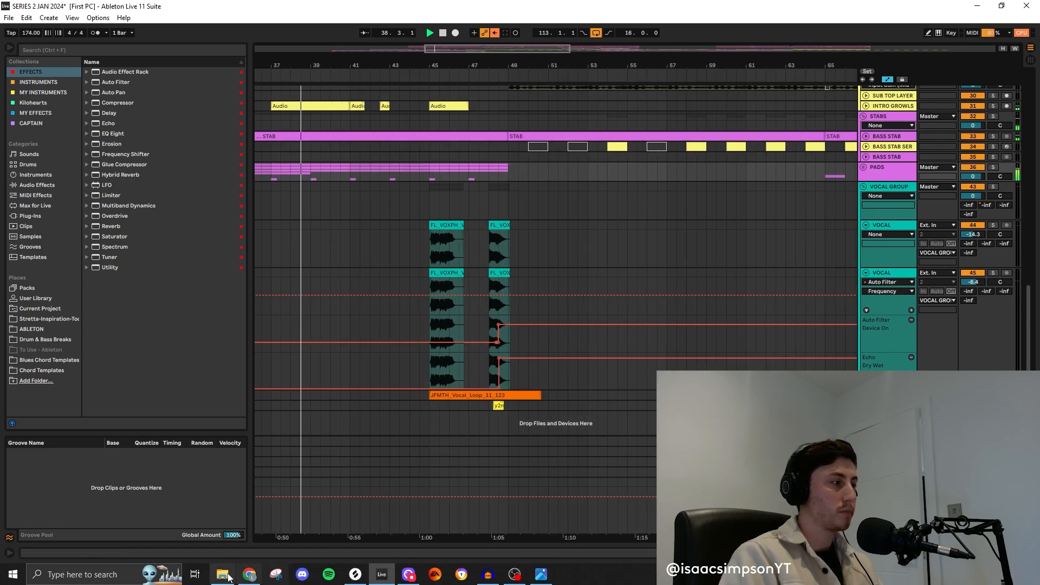
scroll(375, 324, up, 2)
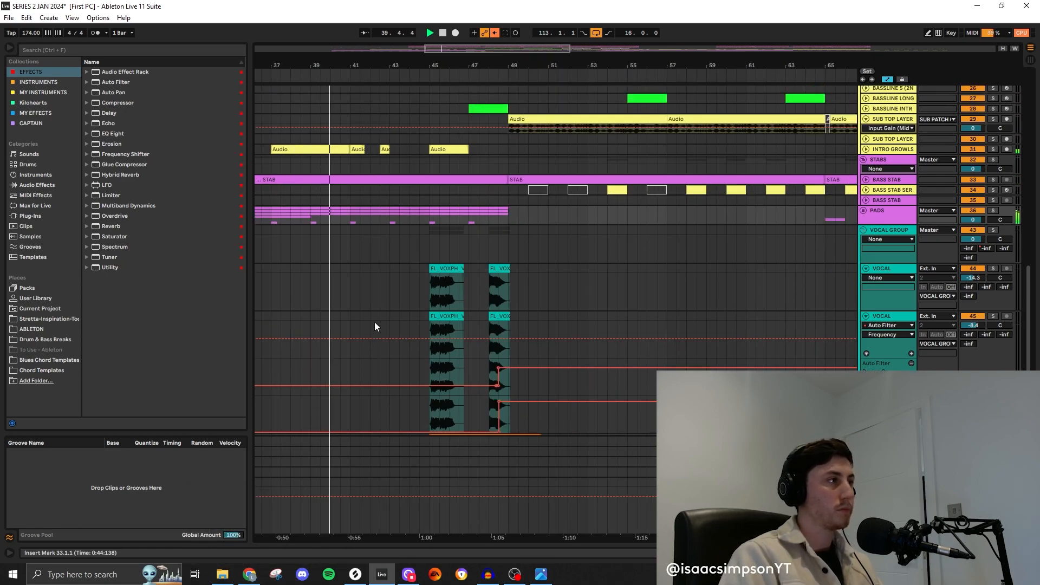
scroll(374, 322, up, 1)
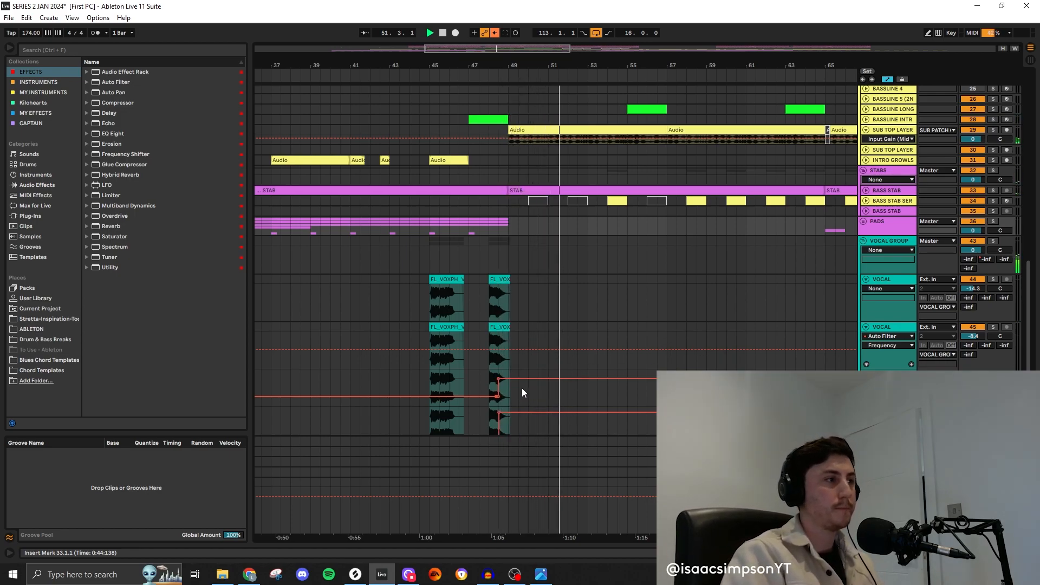
scroll(522, 388, down, 2)
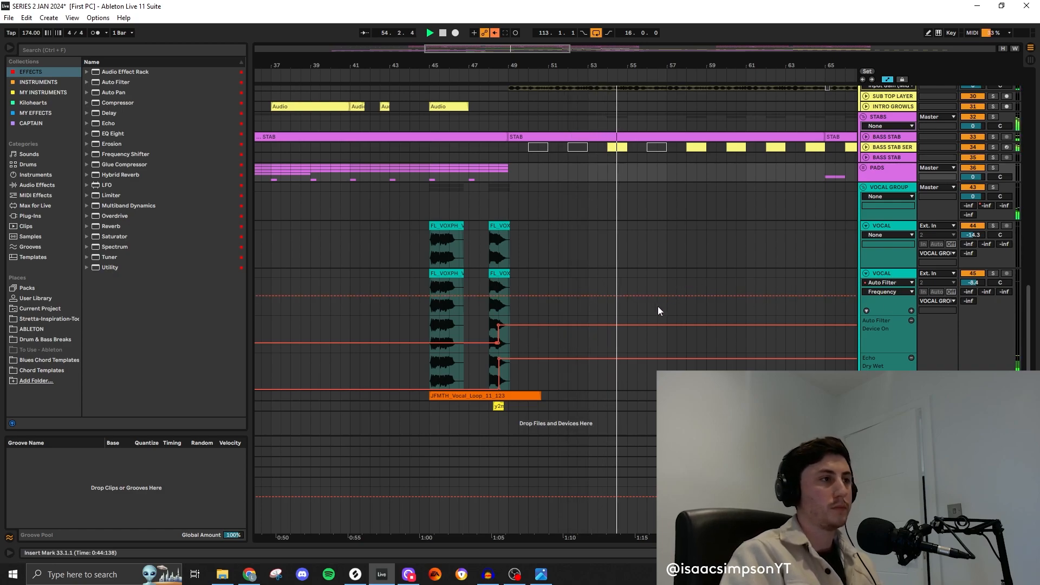
scroll(598, 334, up, 2)
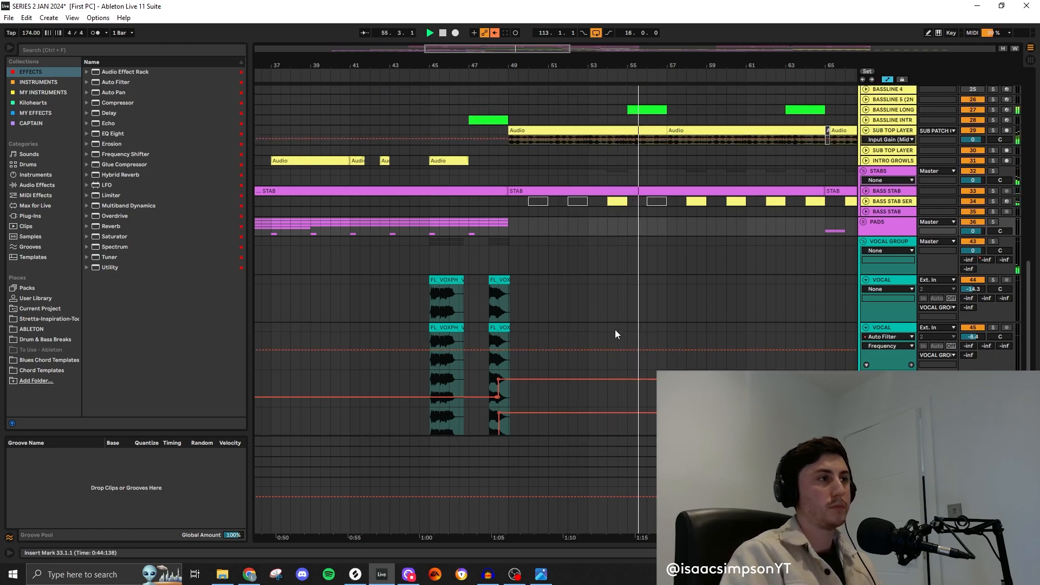
- Unfold the BASS STAB SER track, hide the automation and show the track's Serum and effect devices
click(865, 201)
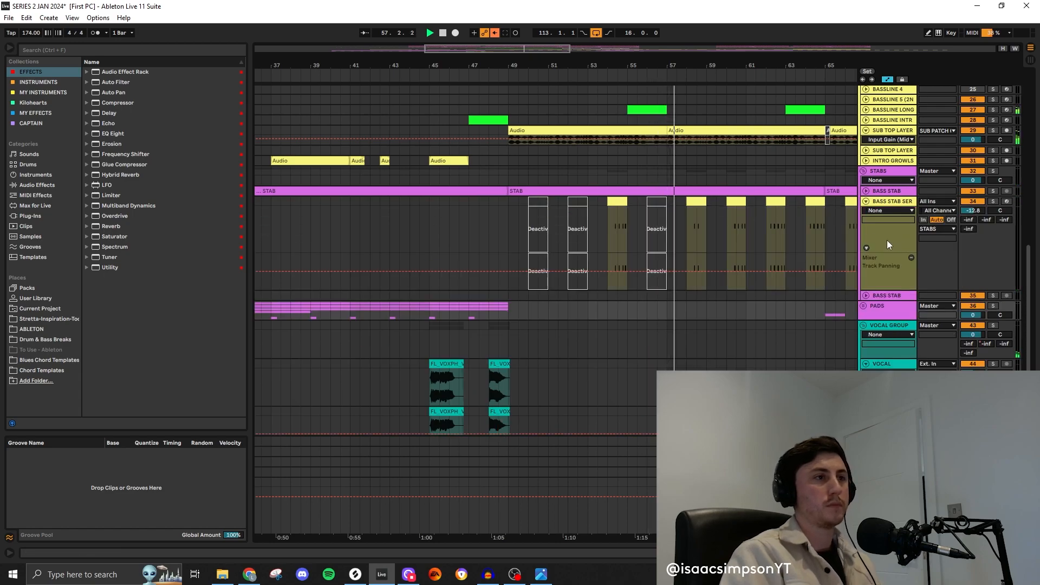
click(866, 247)
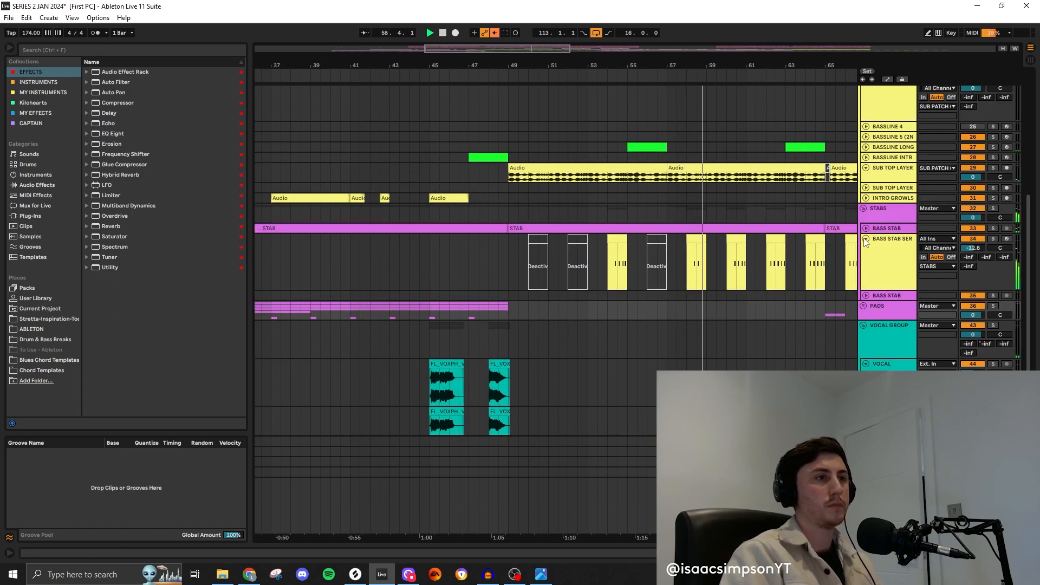
double_click(878, 248)
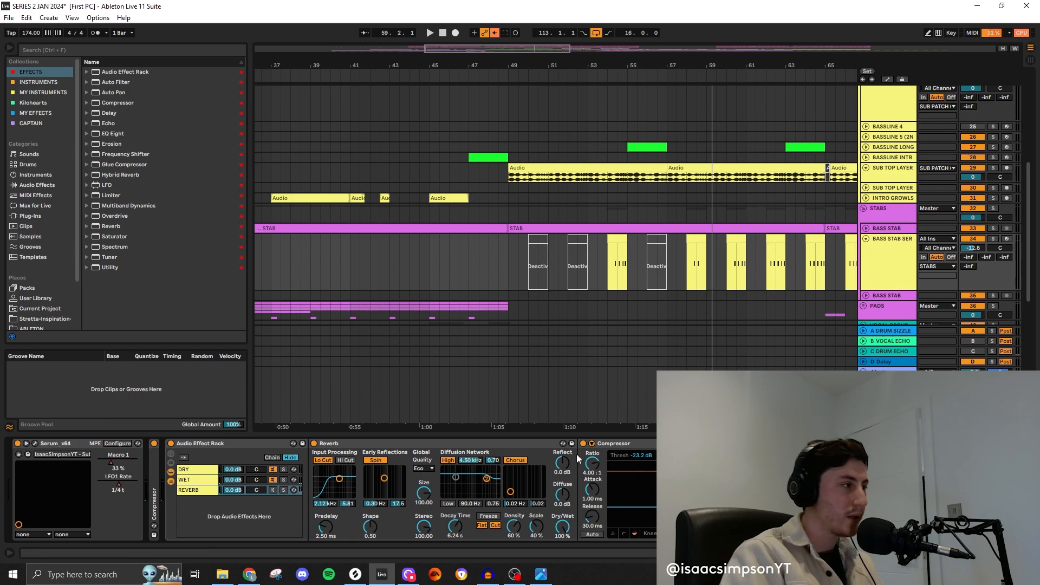
- Play the soloed BASSLINE 1.2 part in the drop, examine its Serum FX settings and close the plugin
click(617, 254)
key(space)
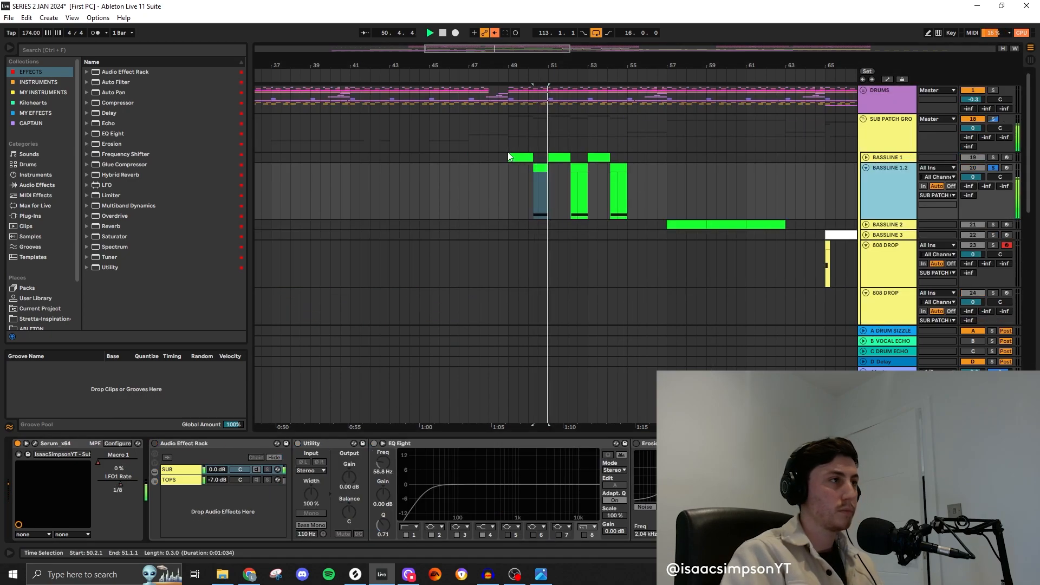
click(508, 154)
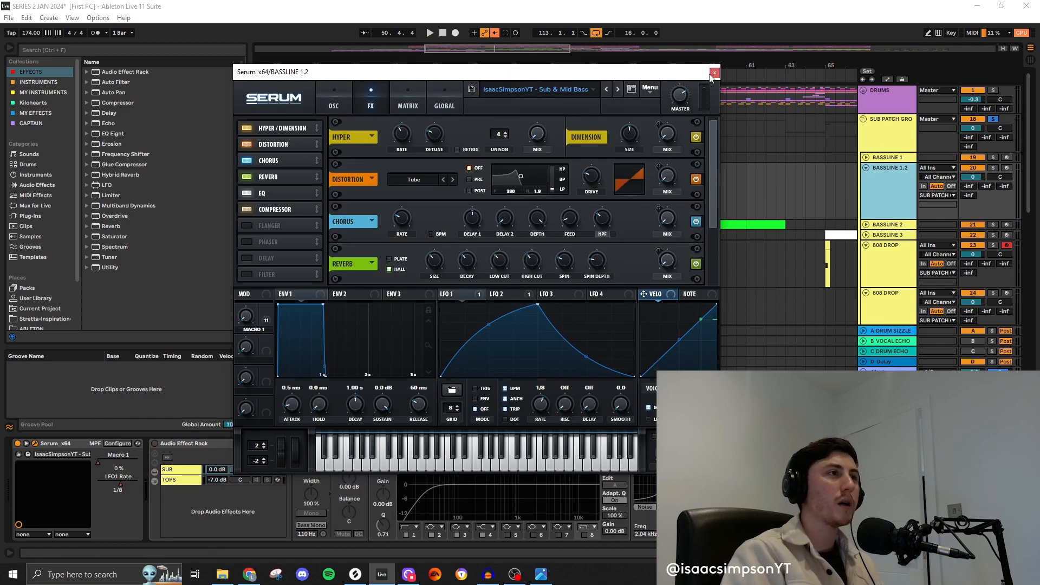
click(714, 73)
- Inspect the Serum patch on BASSLINE 3, play the part from bar 65 and review the remaining bassline tracks
scroll(650, 236, down, 6)
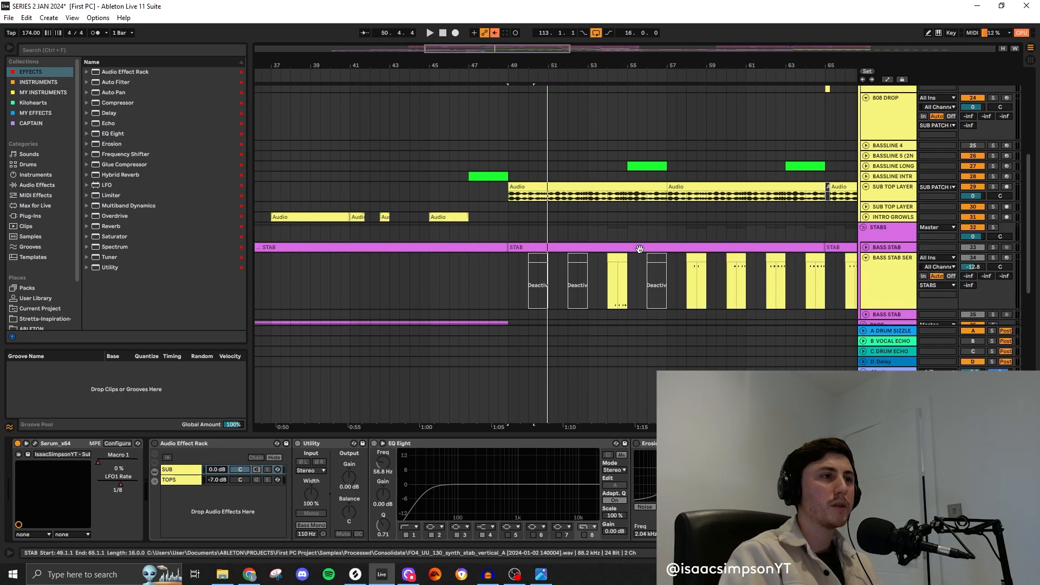
scroll(640, 249, down, 5)
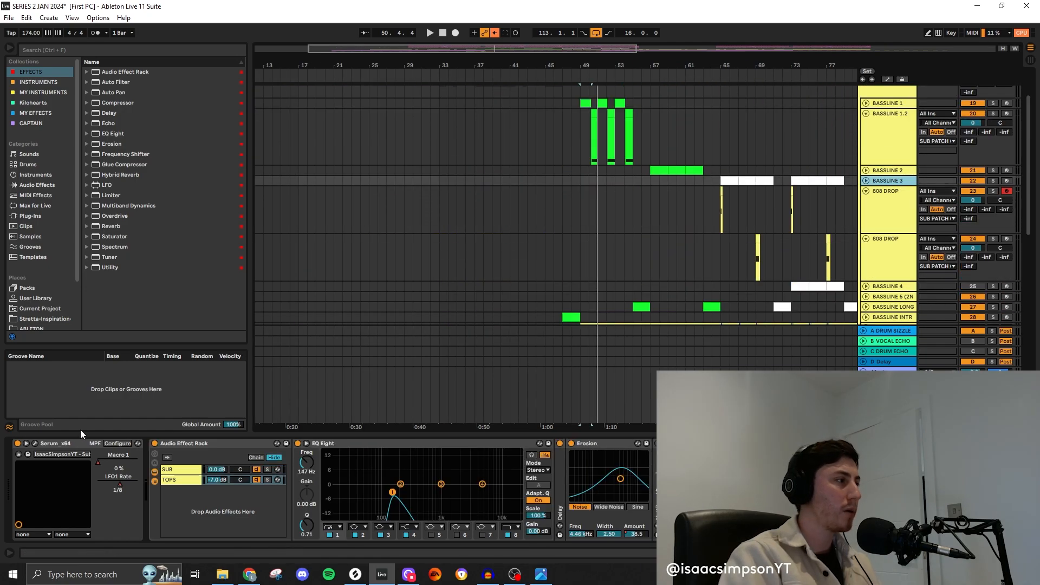
click(35, 443)
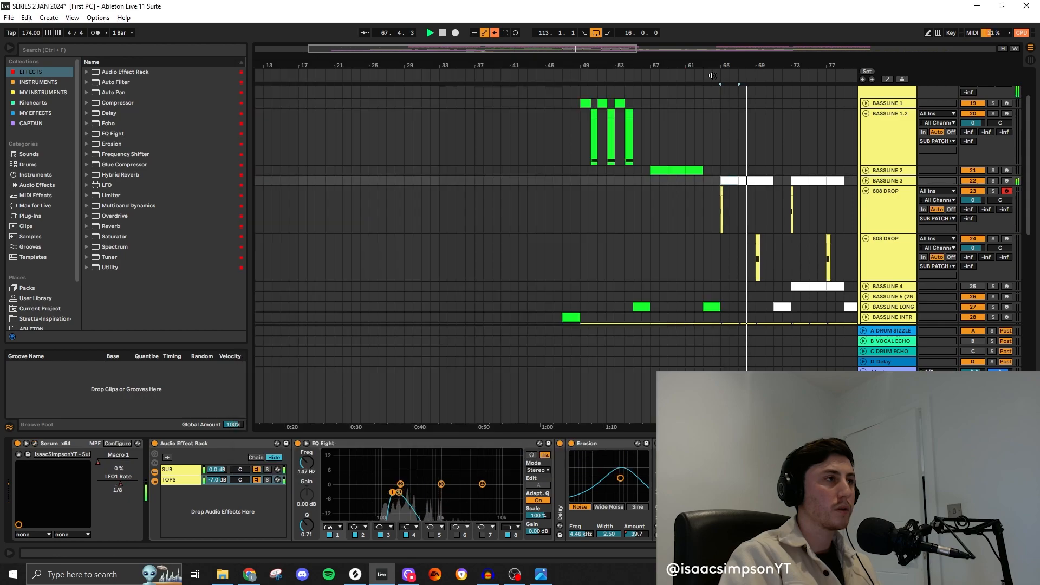
click(715, 73)
scroll(652, 217, up, 3)
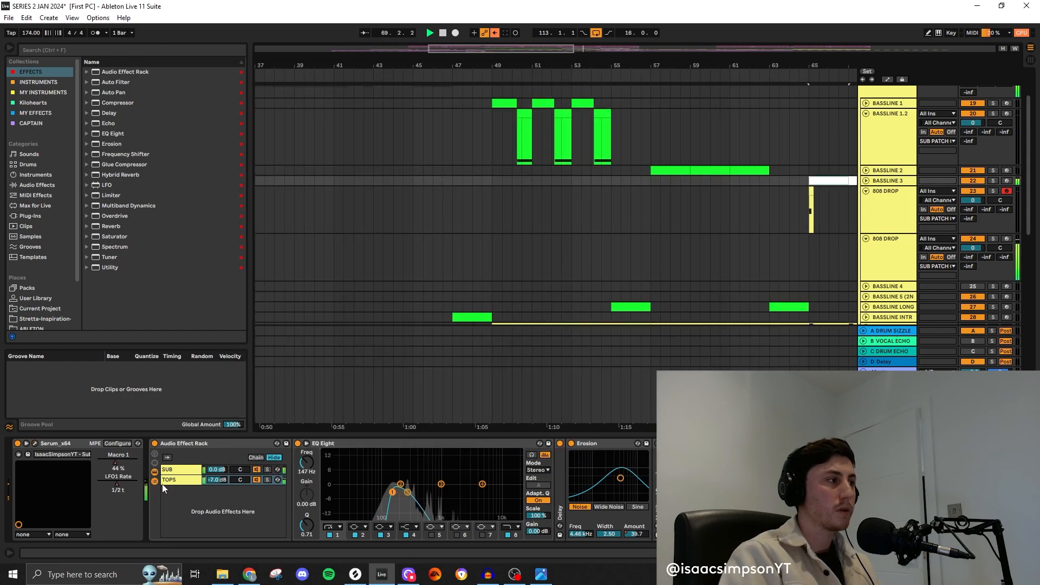
scroll(596, 279, down, 5)
scroll(517, 283, down, 2)
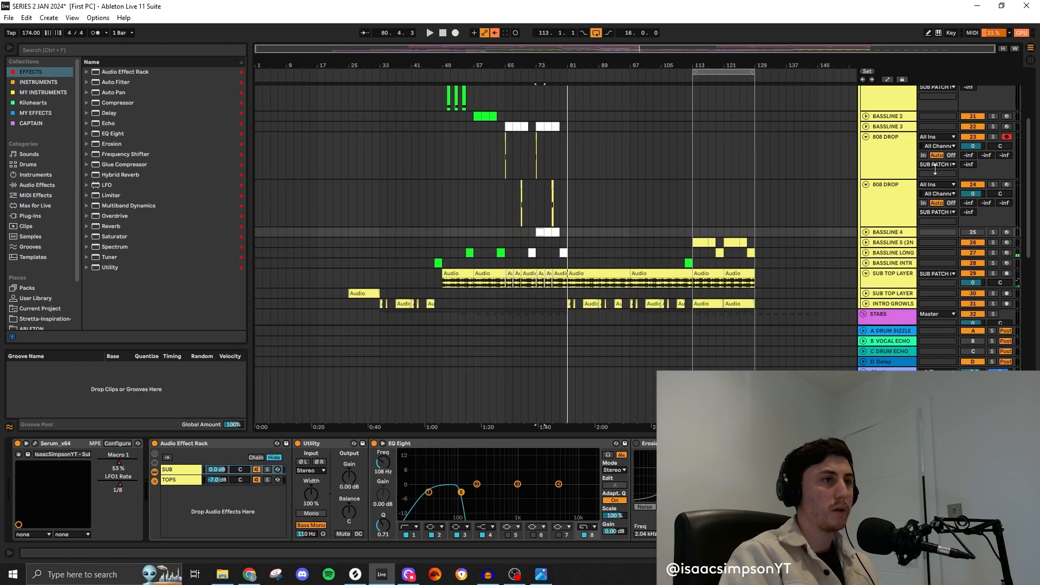
- Fold both 808 DROP tracks in the sub patch group
scroll(934, 171, up, 1)
click(866, 169)
click(865, 181)
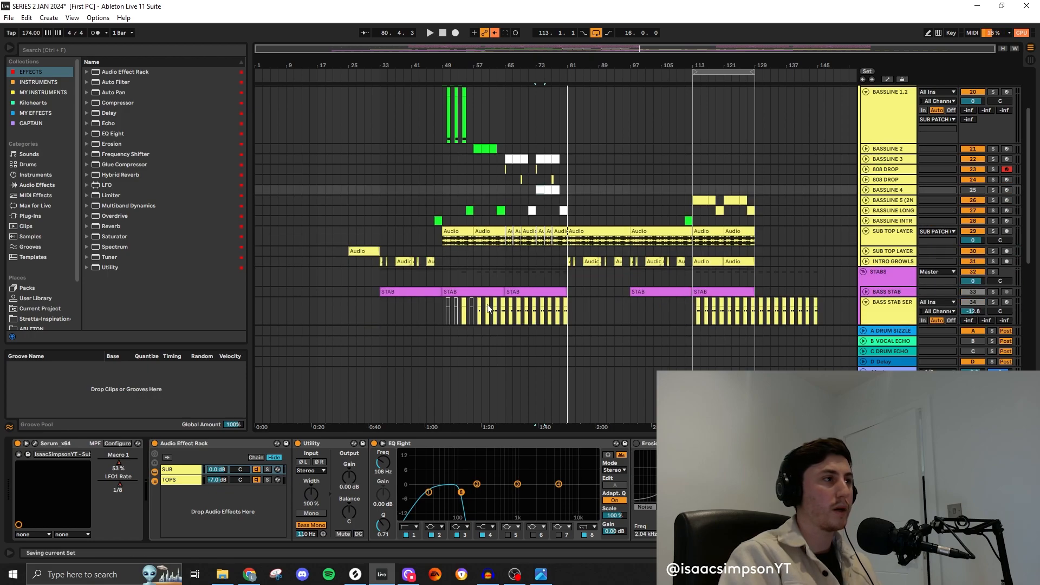
scroll(643, 325, down, 5)
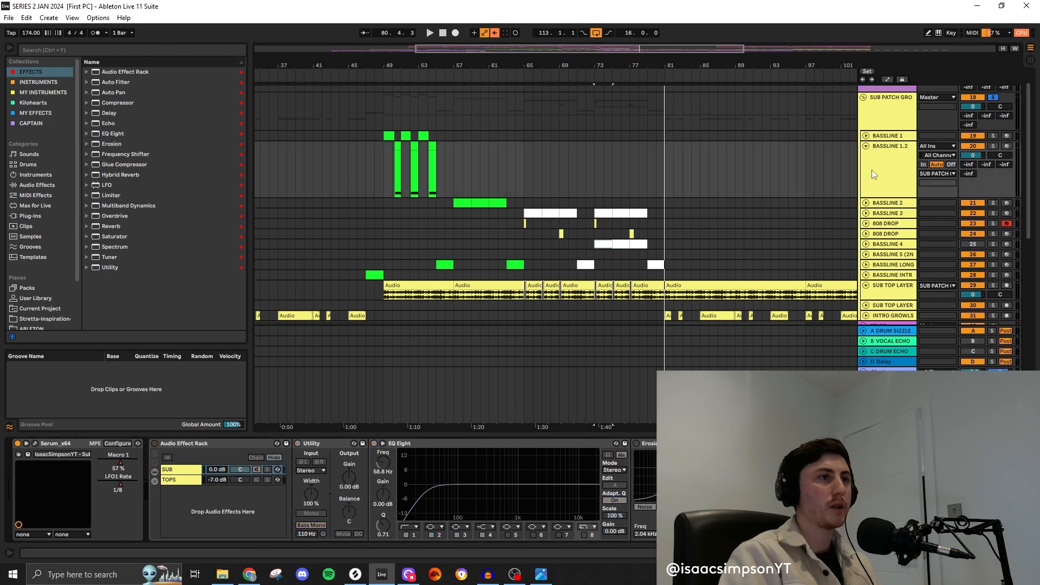
- Examine the Serum LFO1 Rate and Erosion Amount automation on BASSLINE 1.2 around bar 50
click(34, 443)
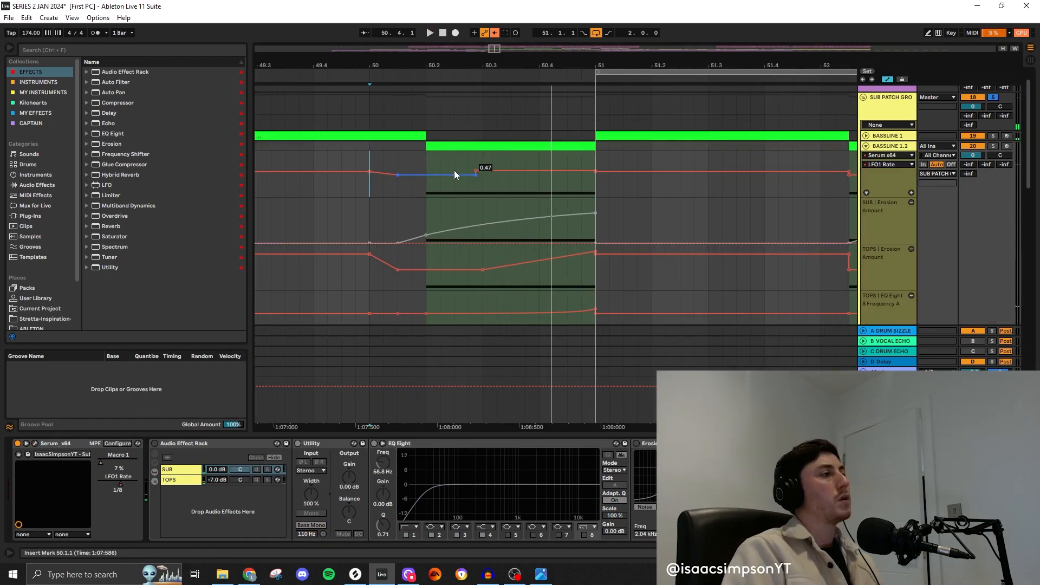
scroll(492, 179, up, 4)
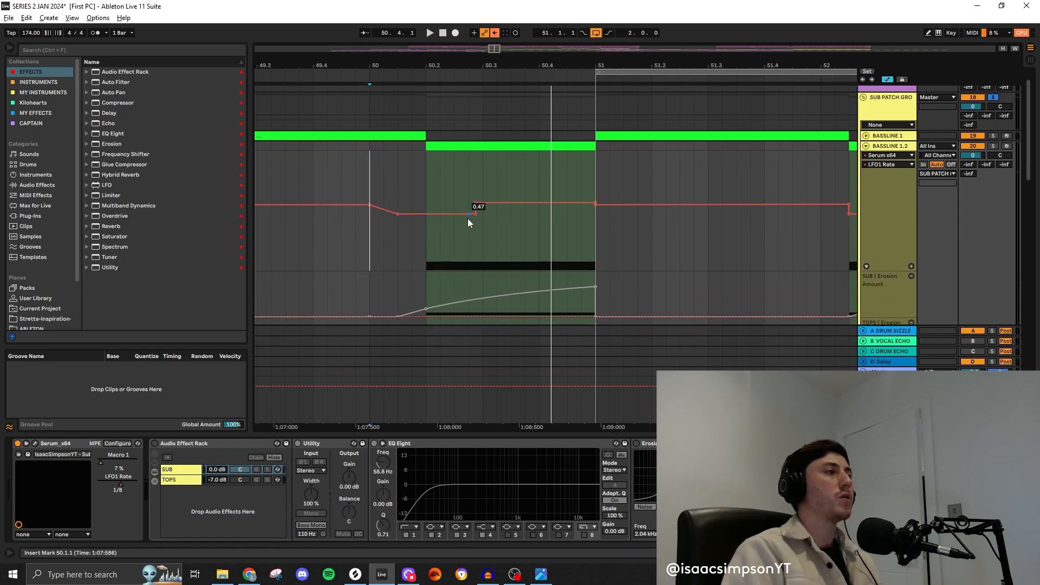
scroll(444, 240, up, 2)
scroll(445, 240, down, 2)
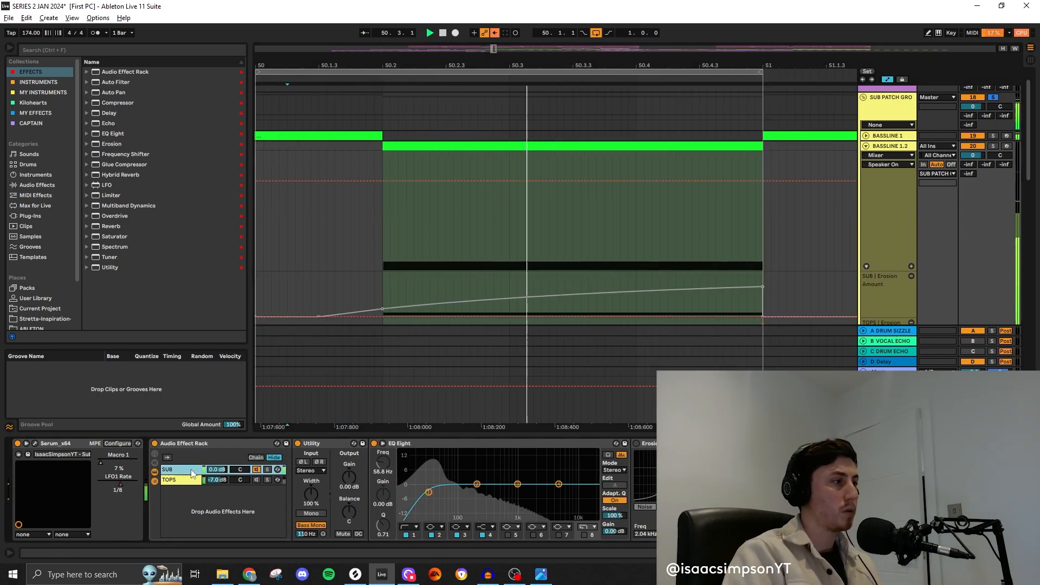
scroll(460, 249, down, 5)
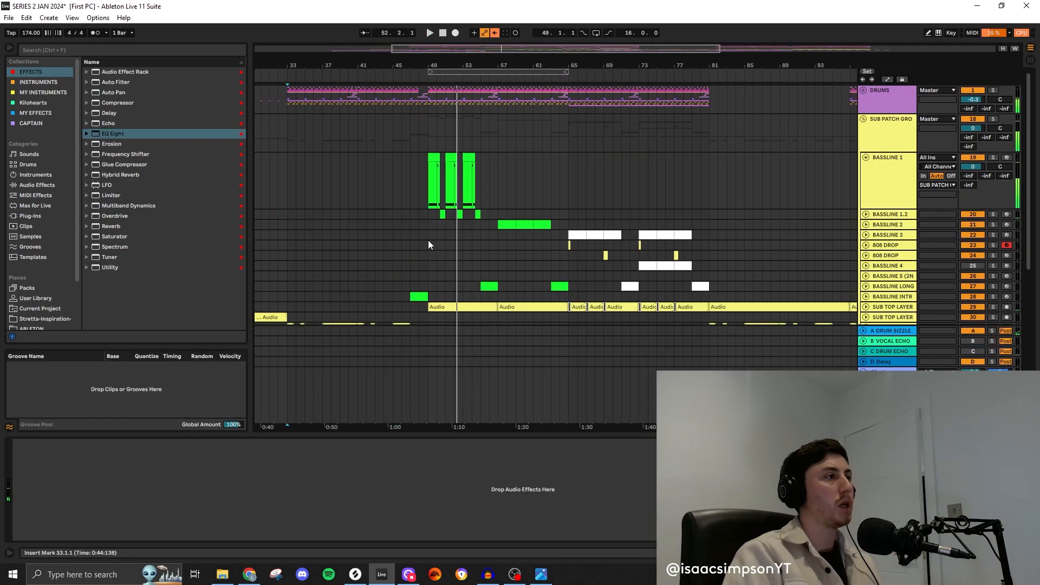
- Show the automation lanes of BASSLINE 1 and examine the curves at bar 49
scroll(428, 245, up, 5)
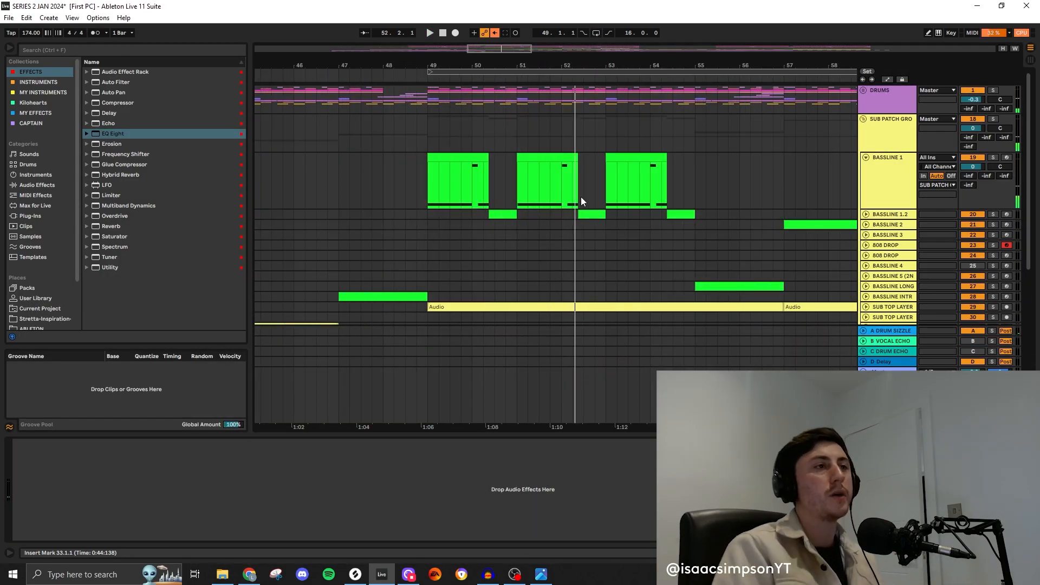
key(a)
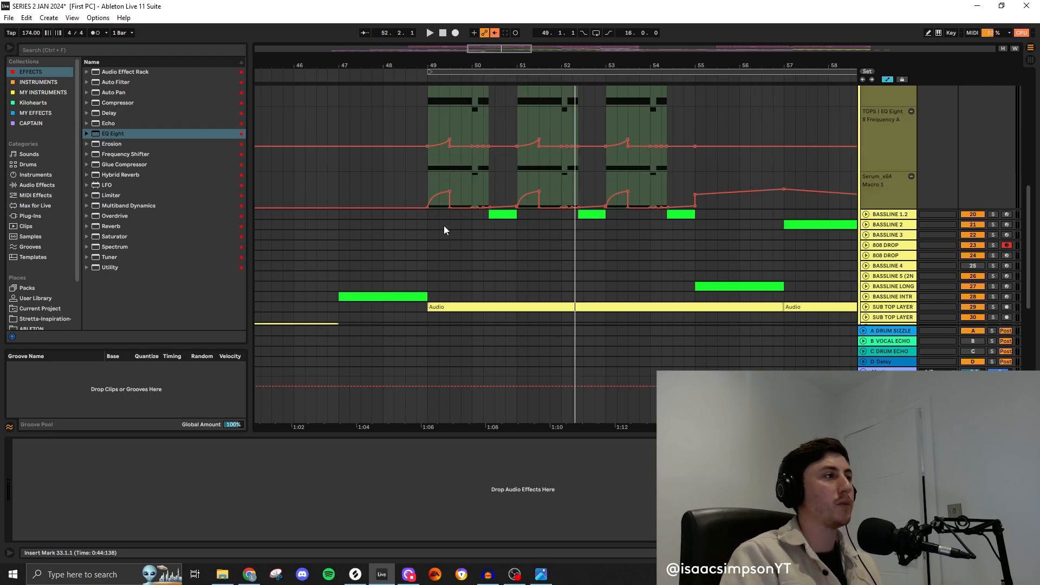
scroll(444, 225, up, 5)
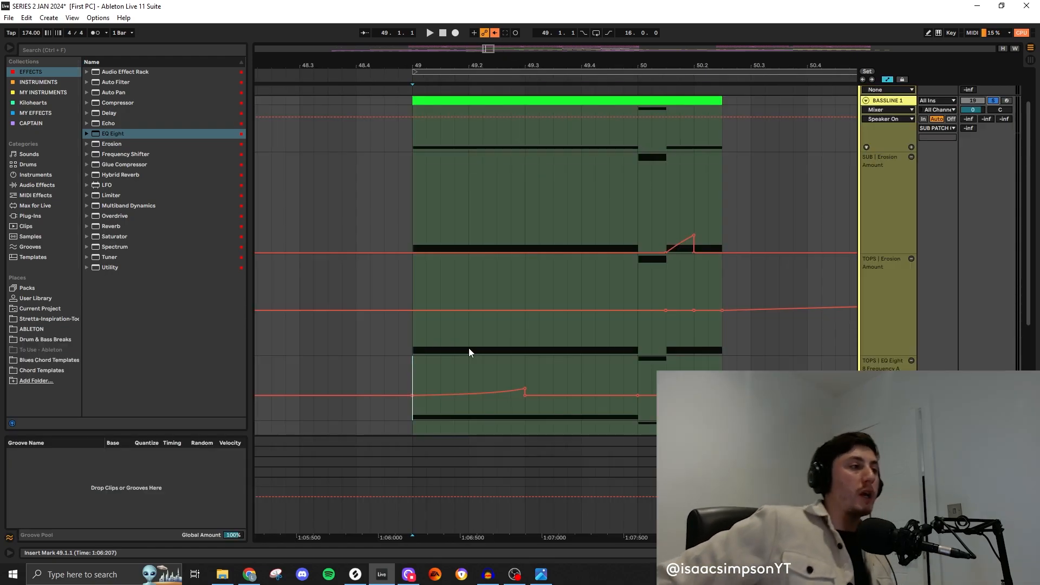
scroll(531, 353, down, 2)
mouse_move(525, 325)
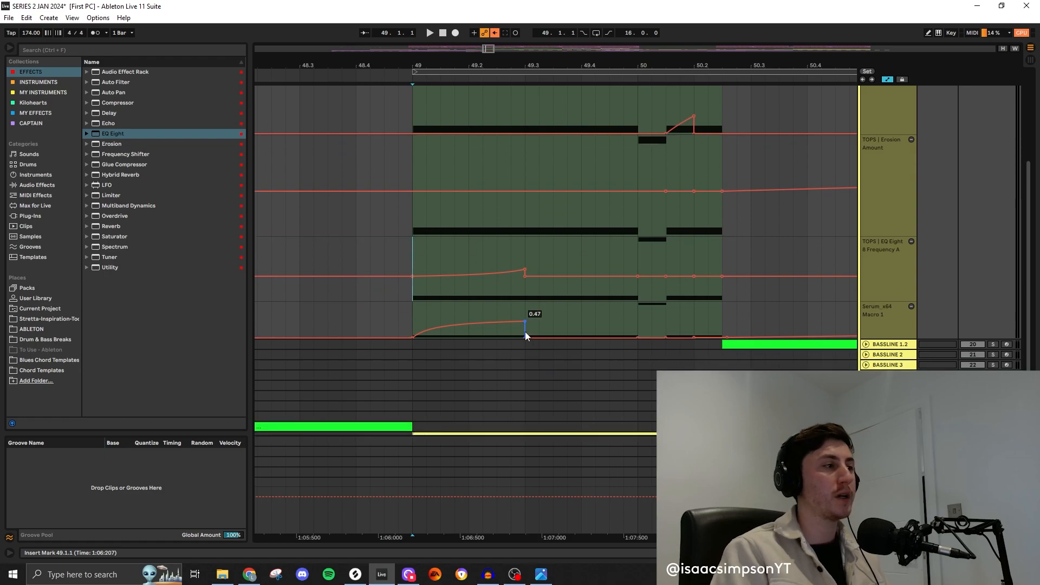
- Try raising the Serum Macro 1 automation peak at 49.3 on BASSLINE 1 to about 0.68 and play it
drag(524, 322, 525, 312)
click(404, 318)
key(space)
key(space)
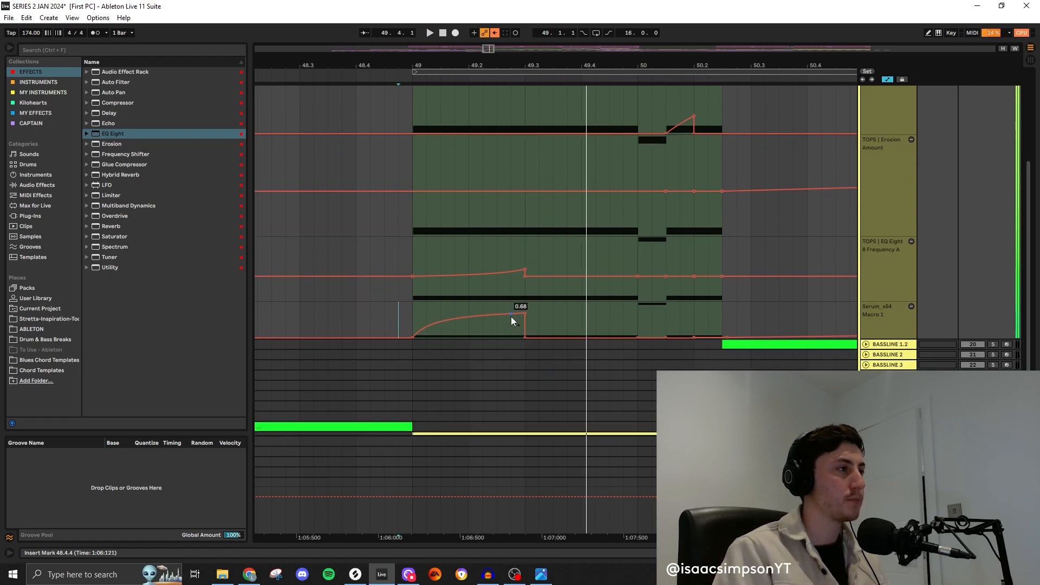
key(space)
scroll(800, 312, up, 1)
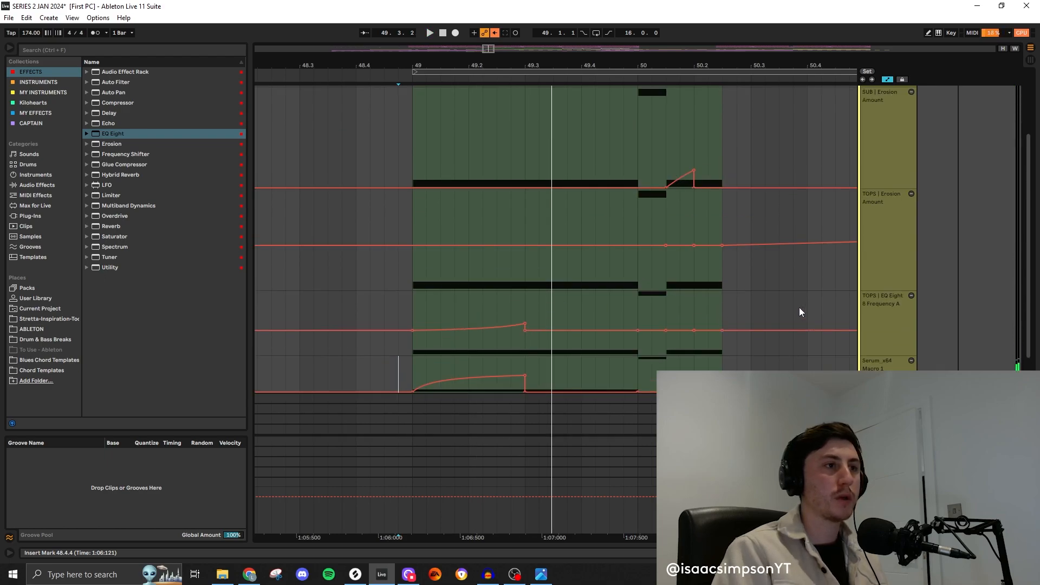
- Raise the TOPS EQ Eight 8 Frequency automation peak at 49.3 on BASSLINE 1 and play the phrase
click(479, 310)
scroll(484, 305, up, 1)
click(371, 261)
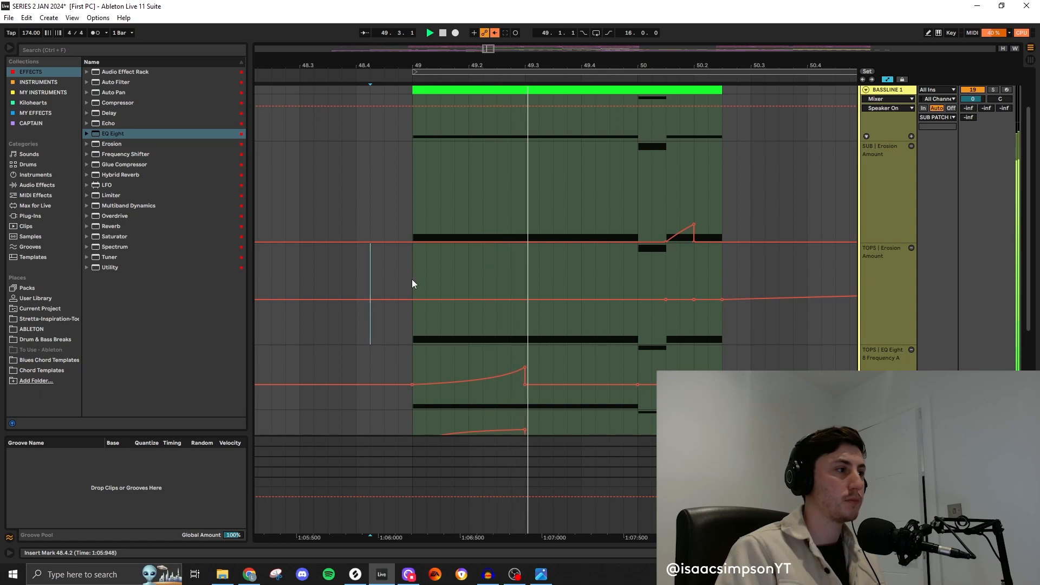
scroll(525, 370, down, 1)
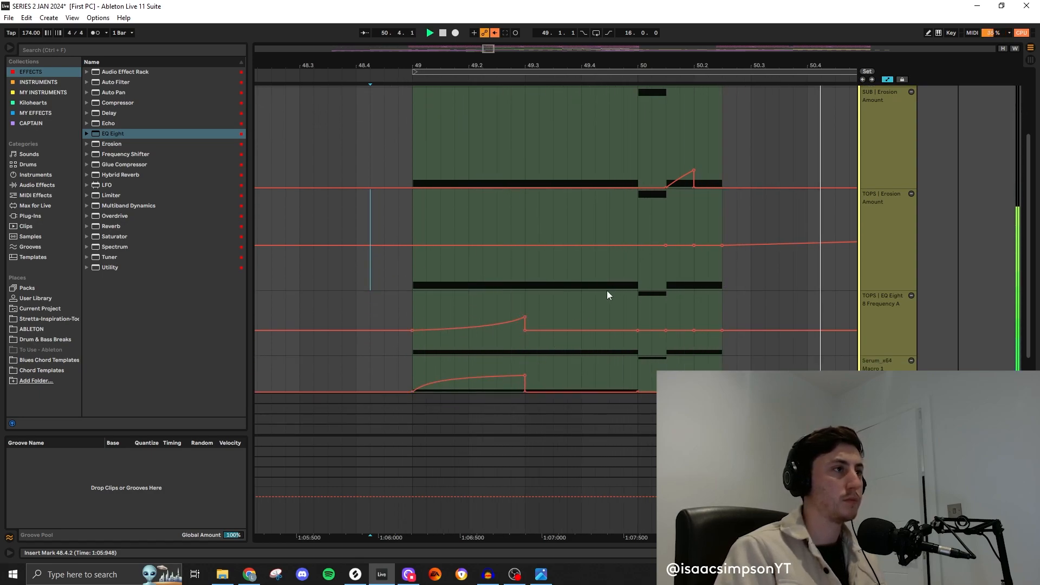
scroll(606, 291, down, 5)
scroll(670, 309, up, 3)
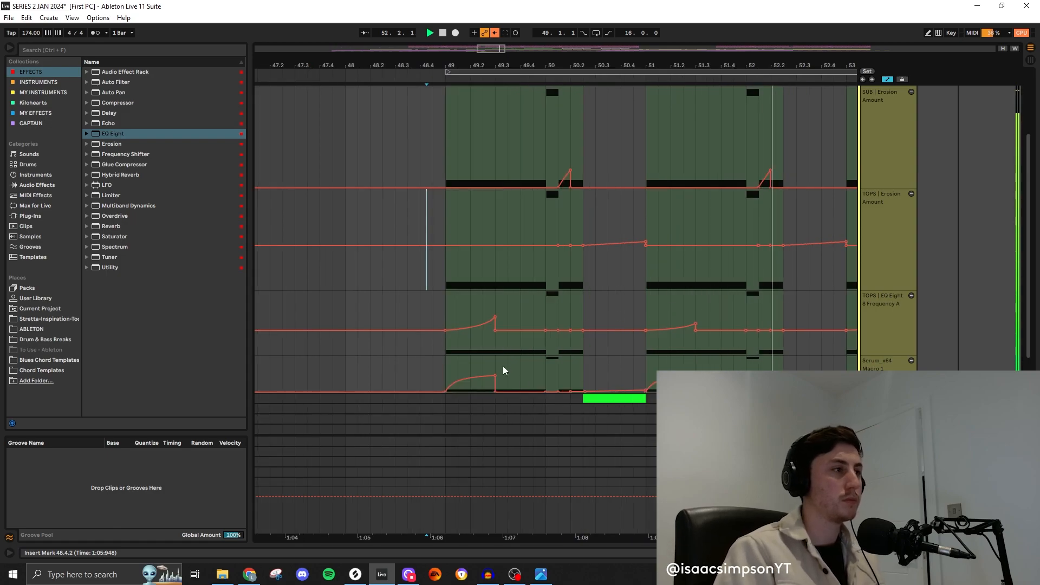
key(space)
- Copy the EQ Eight 8 Frequency automation from 49.1.1–50.2.3 to the BASSLINE 1 repeats at bars 51 and 53
drag(456, 303, 579, 311)
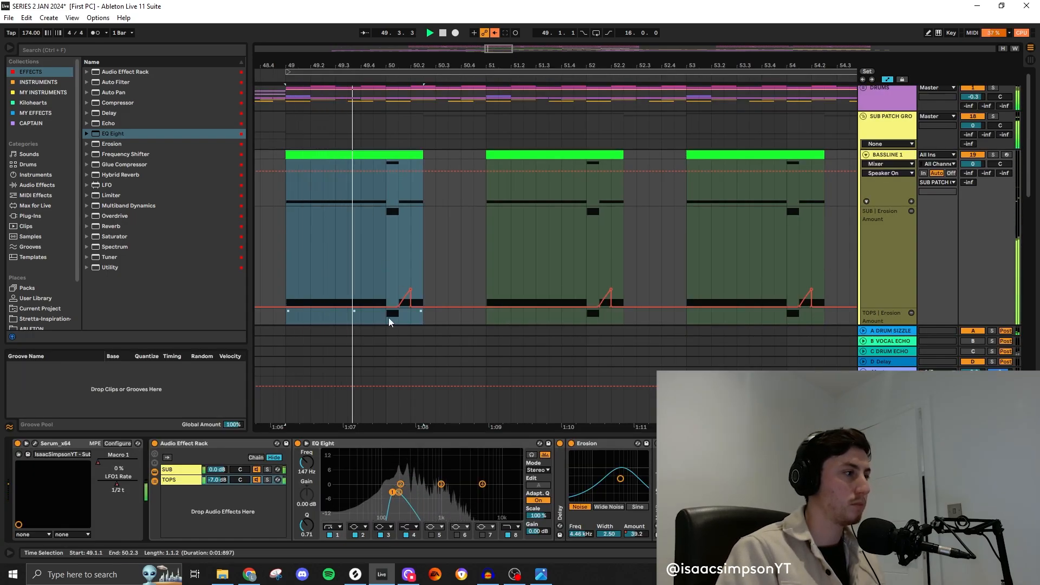
scroll(390, 316, down, 5)
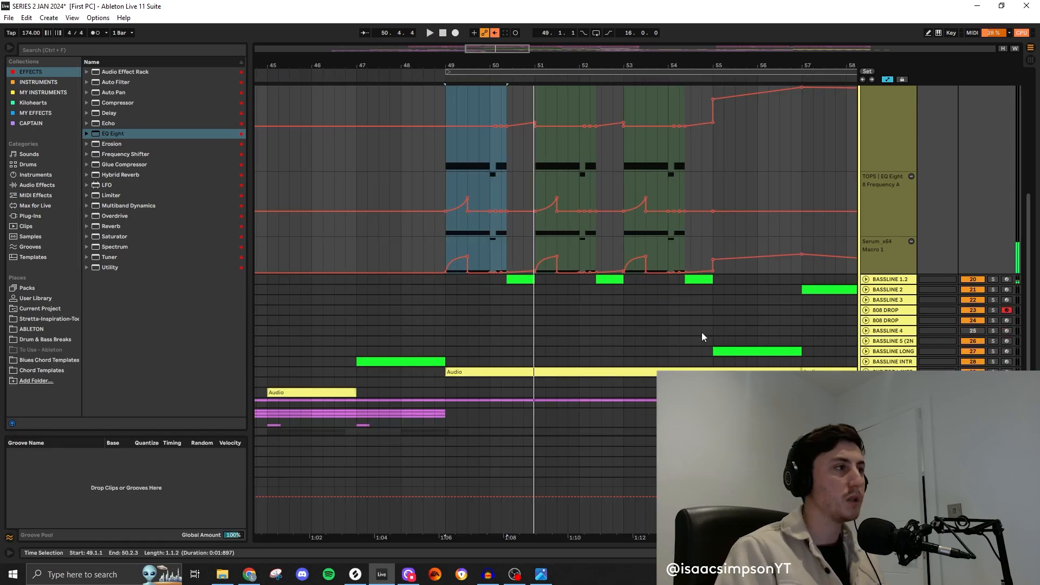
scroll(899, 167, up, 4)
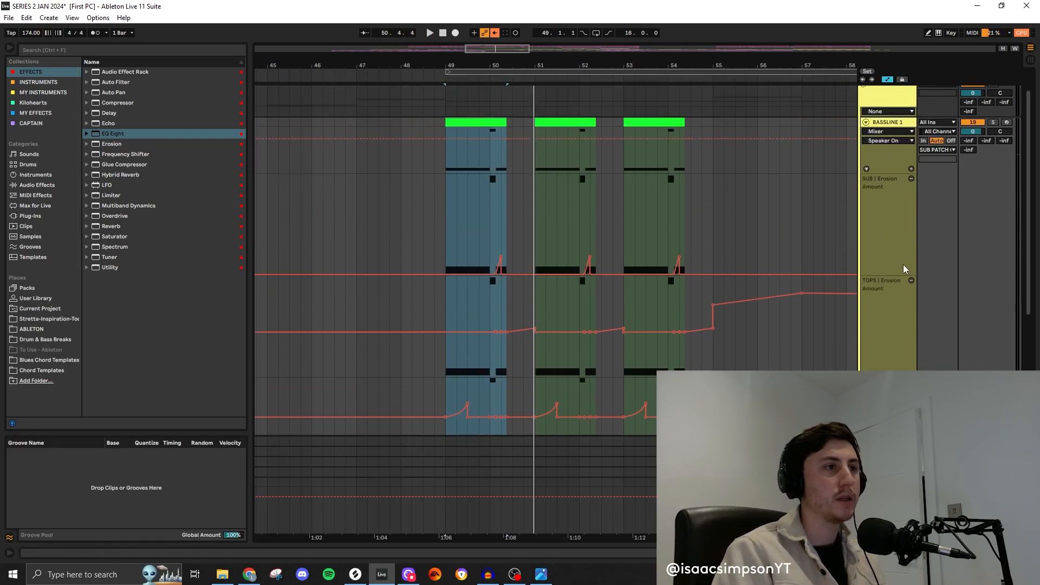
- Shrink the SUB Erosion, TOPS Erosion and TOPS EQ Eight automation lanes of BASSLINE 1, and unfold BASSLINE 2
drag(896, 274, 896, 210)
drag(890, 313, 890, 257)
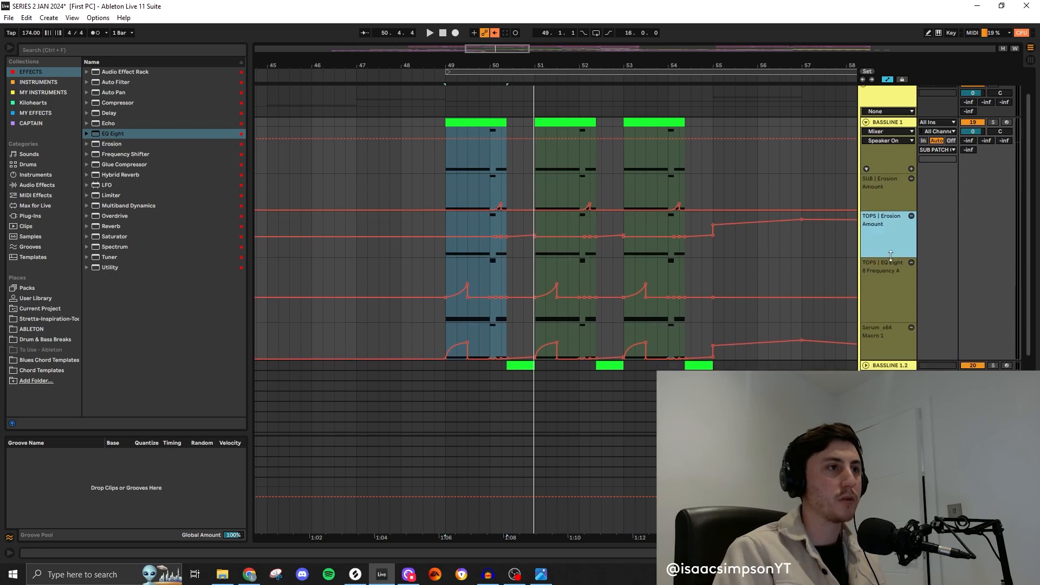
drag(887, 322, 887, 276)
key(minus)
key(minus)
click(866, 330)
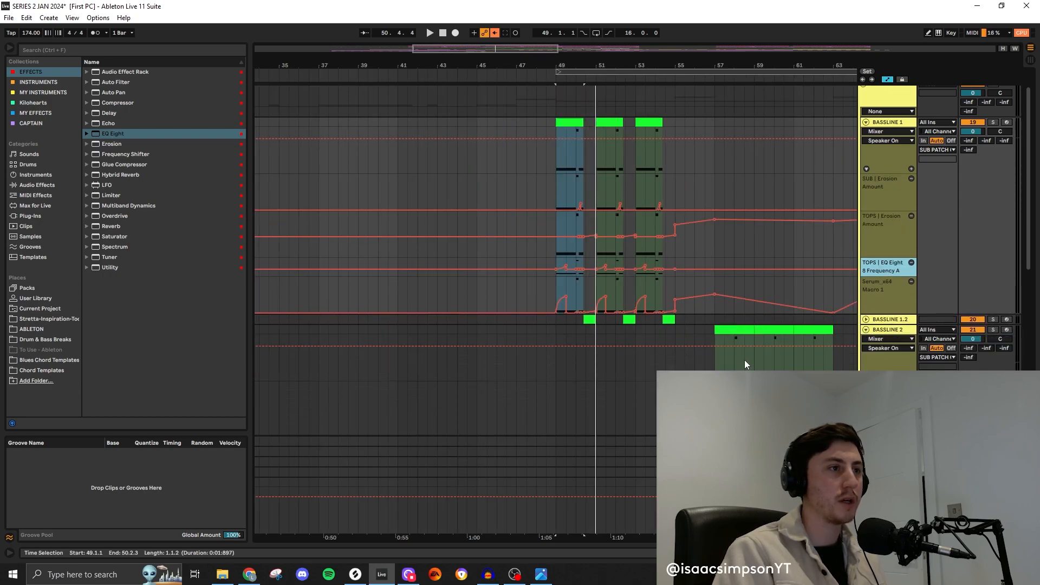
scroll(704, 341, down, 2)
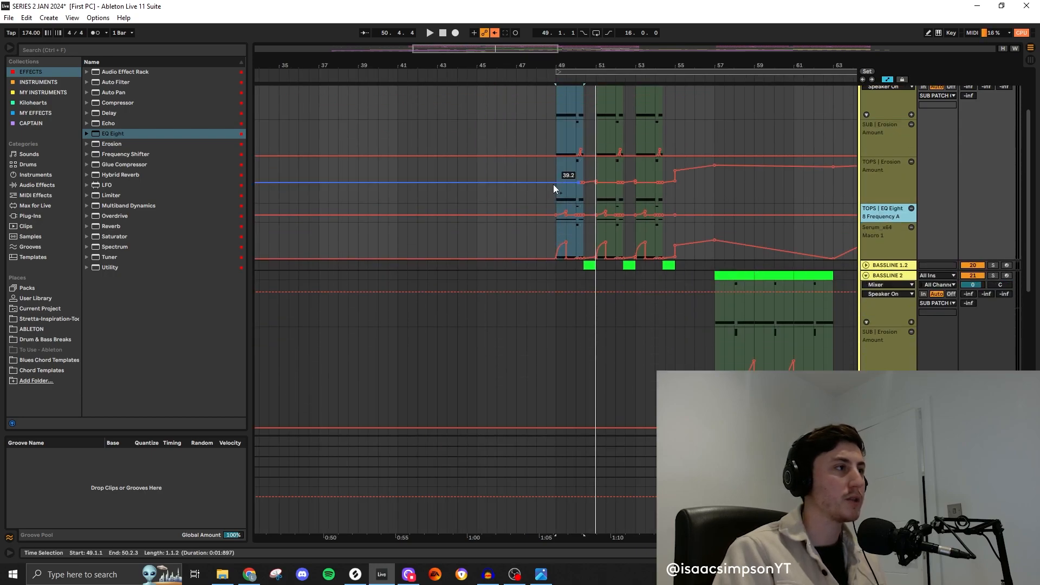
- Copy the EQ Eight 8 Frequency automation of BASSLINE 1's bar 49 to bars 57, 59 and 61 on BASSLINE 2
drag(557, 212, 571, 207)
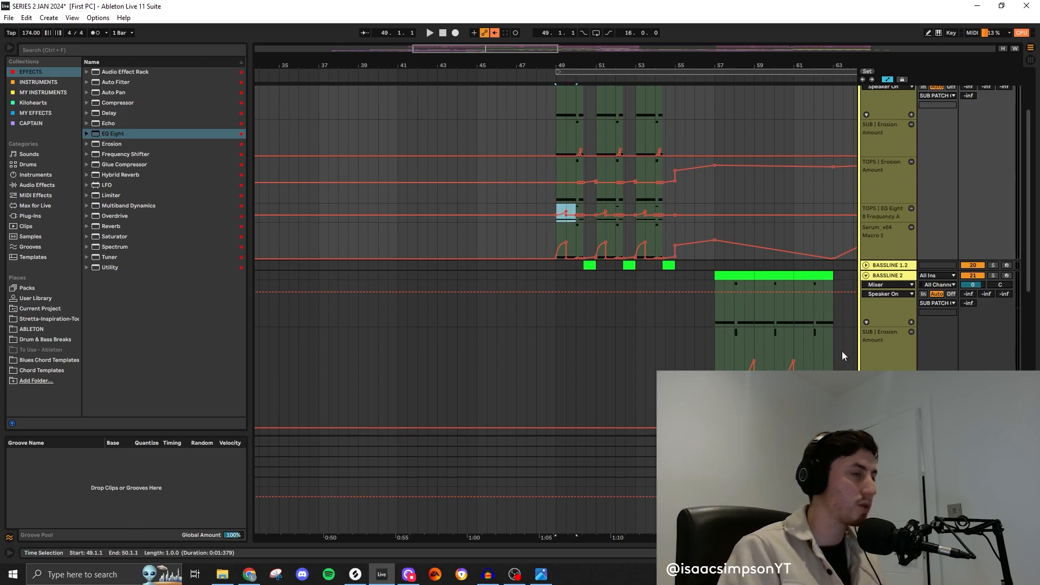
scroll(752, 343, down, 8)
scroll(749, 346, up, 2)
click(618, 327)
key(ctrl+v)
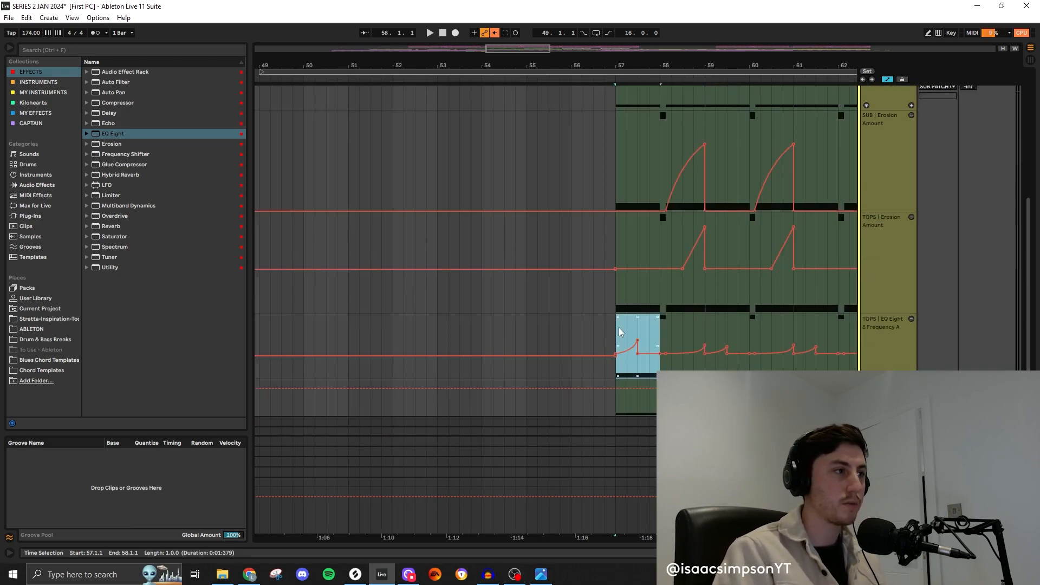
click(707, 334)
scroll(710, 334, down, 1)
key(ctrl+v)
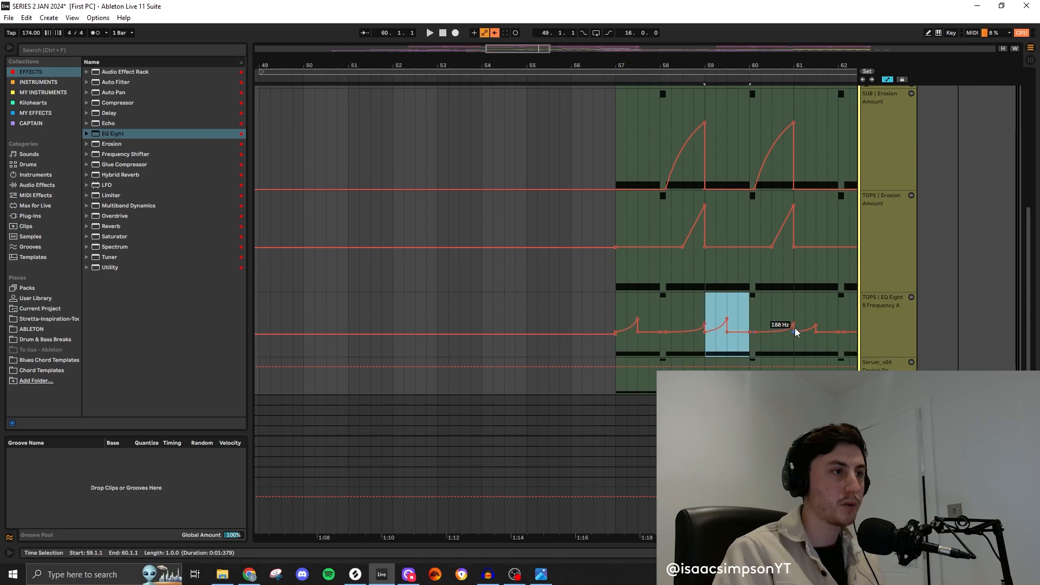
click(792, 314)
key(ctrl+v)
- Play BASSLINE 2 from bar 57 to check its filter and Erosion automation
scroll(726, 315, down, 2)
scroll(816, 325, up, 2)
click(506, 312)
key(space)
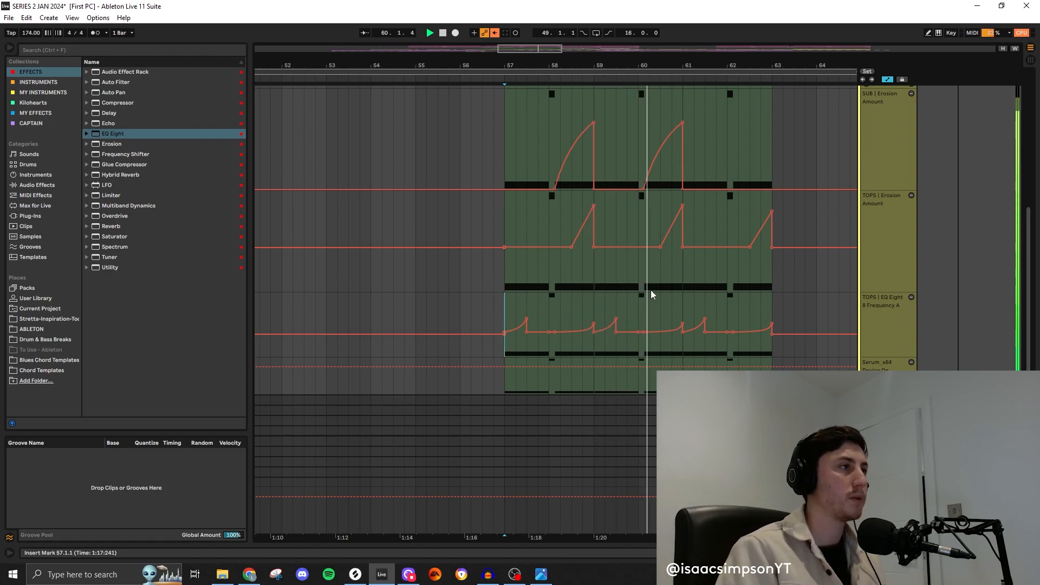
scroll(675, 320, up, 2)
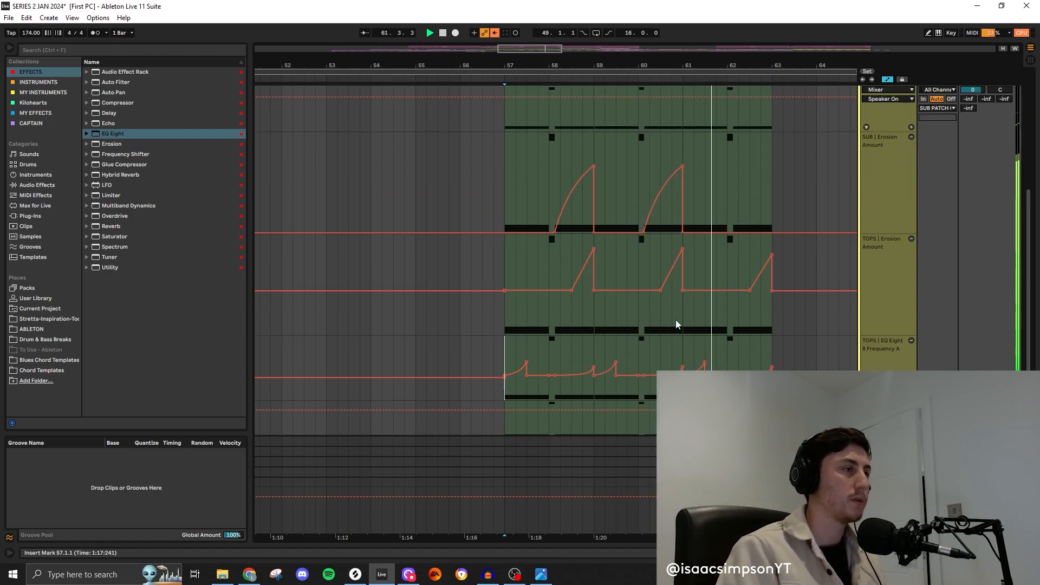
- Listen to BASSLINE 3 from 63.4 while reviewing its Erosion and EQ Eight automation lanes
key(a)
scroll(671, 304, up, 3)
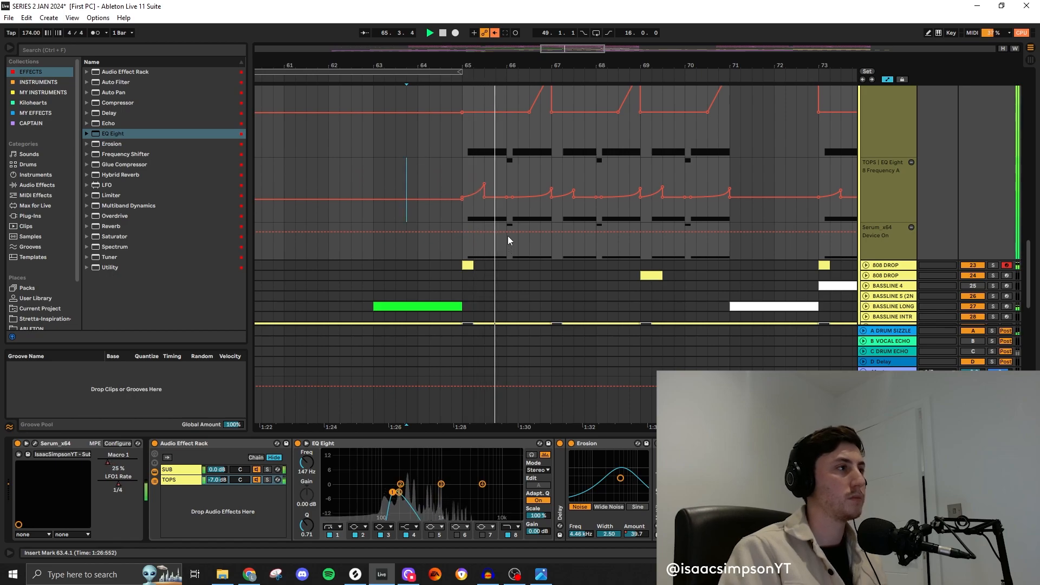
scroll(508, 236, up, 3)
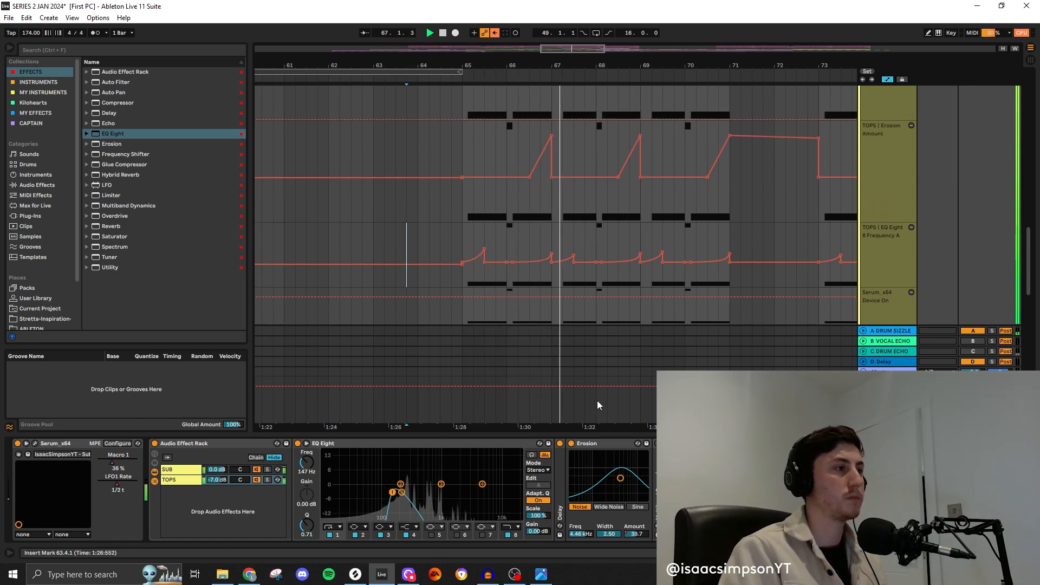
click(613, 432)
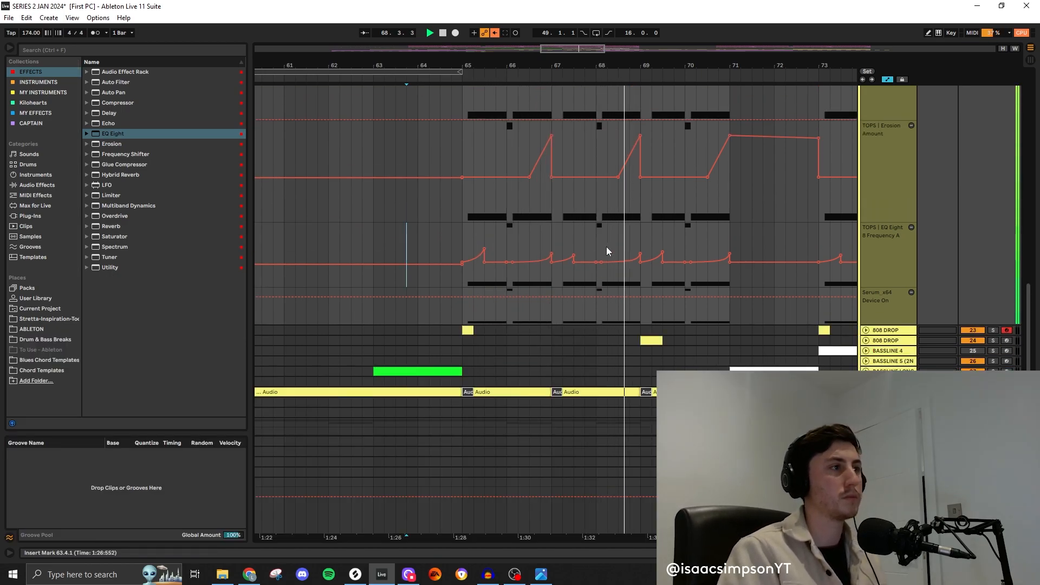
- Stop playback and deactivate the BASS STAB SER clips at bars 68 and 72
scroll(621, 321, down, 5)
click(610, 313)
key(space)
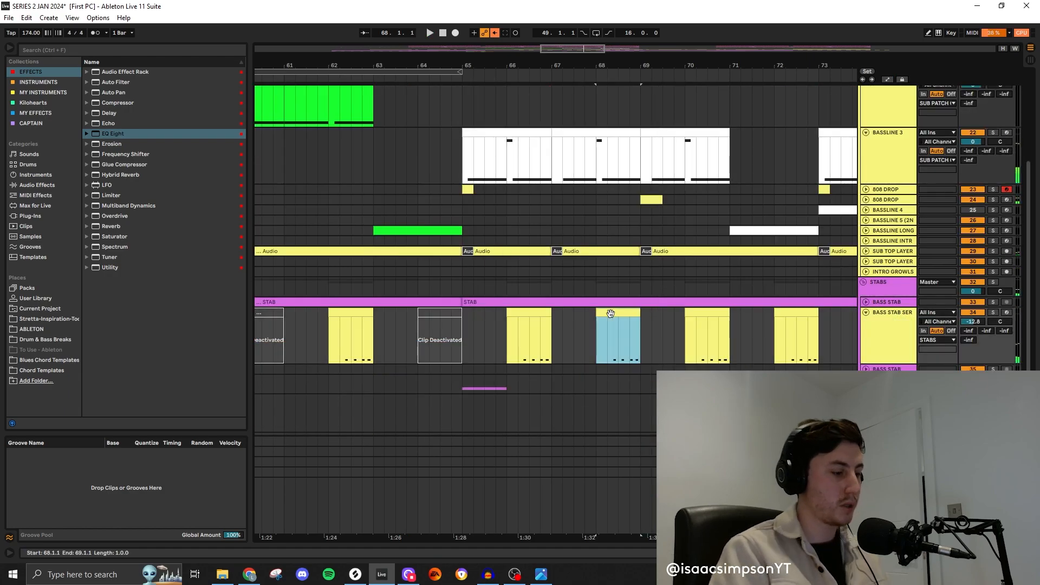
click(787, 316)
key(0)
click(574, 286)
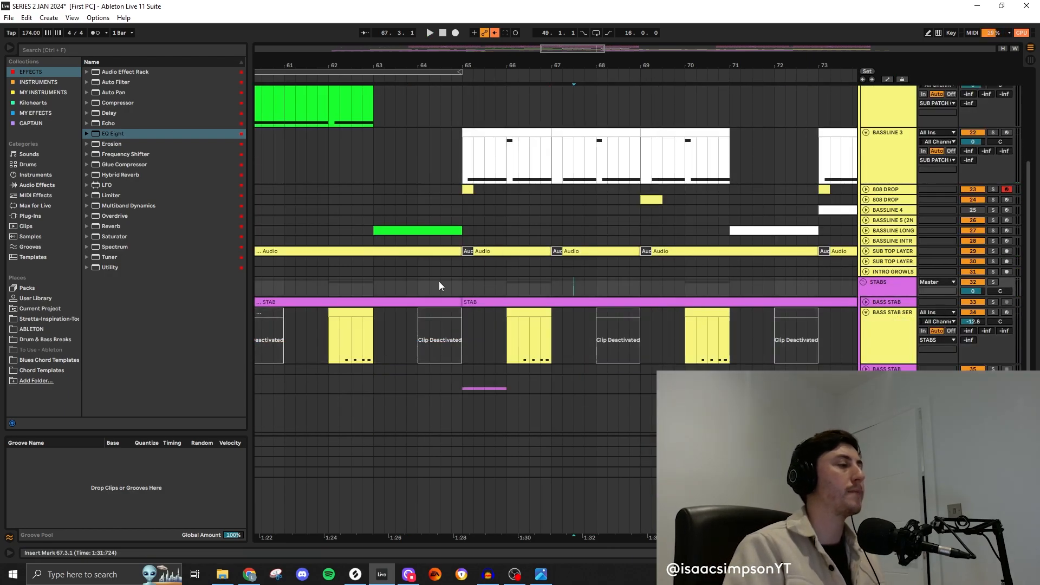
- Fold the BASSLINE 1, BASSLINE 2 and BASSLINE 3 tracks and bring the whole arrangement into view
scroll(425, 277, down, 5)
scroll(339, 314, up, 3)
scroll(354, 296, down, 3)
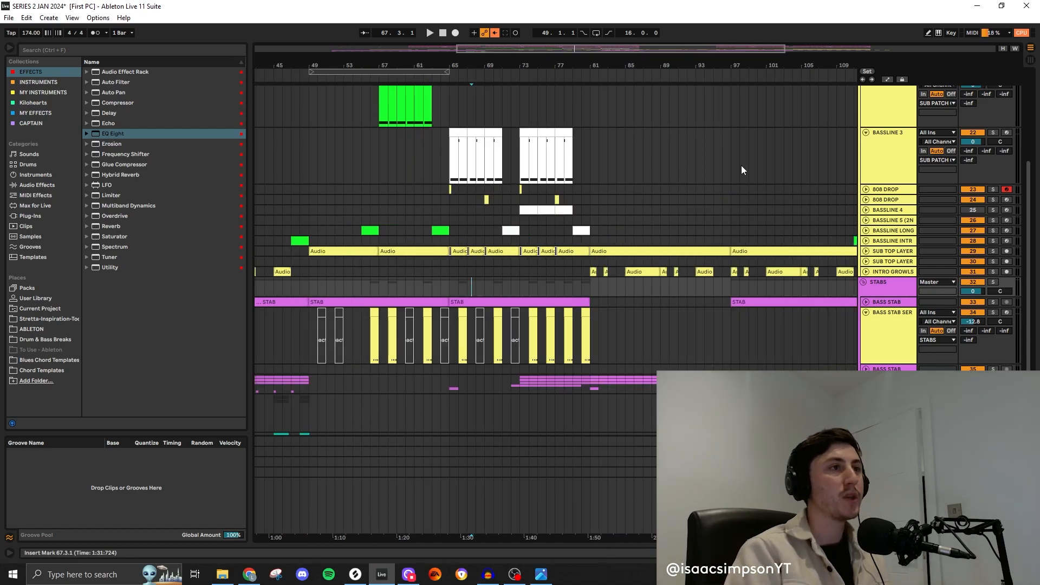
scroll(871, 200, up, 2)
click(866, 130)
click(866, 140)
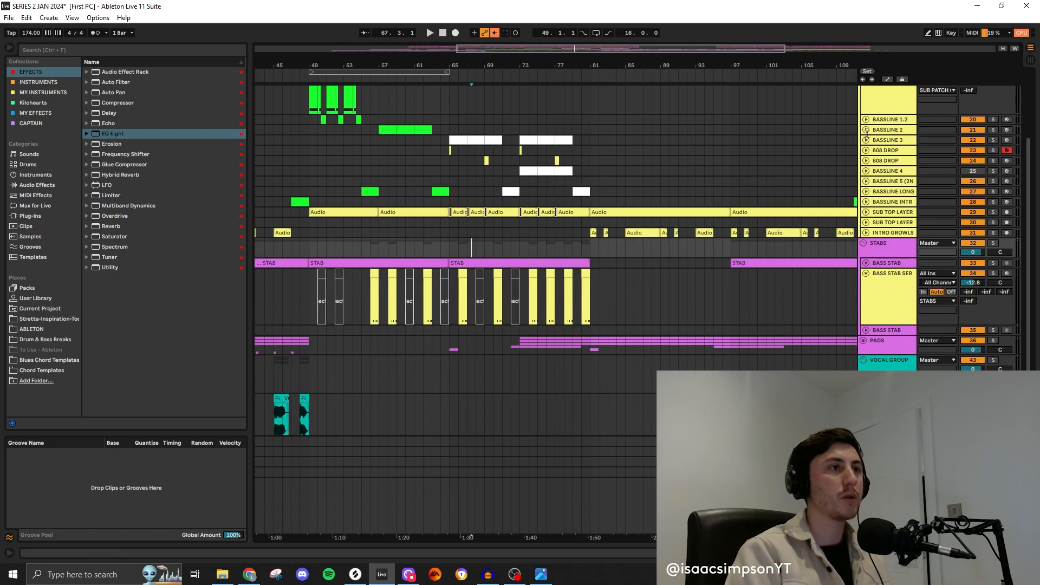
scroll(866, 139, up, 1)
click(865, 95)
scroll(473, 232, down, 3)
scroll(840, 185, up, 2)
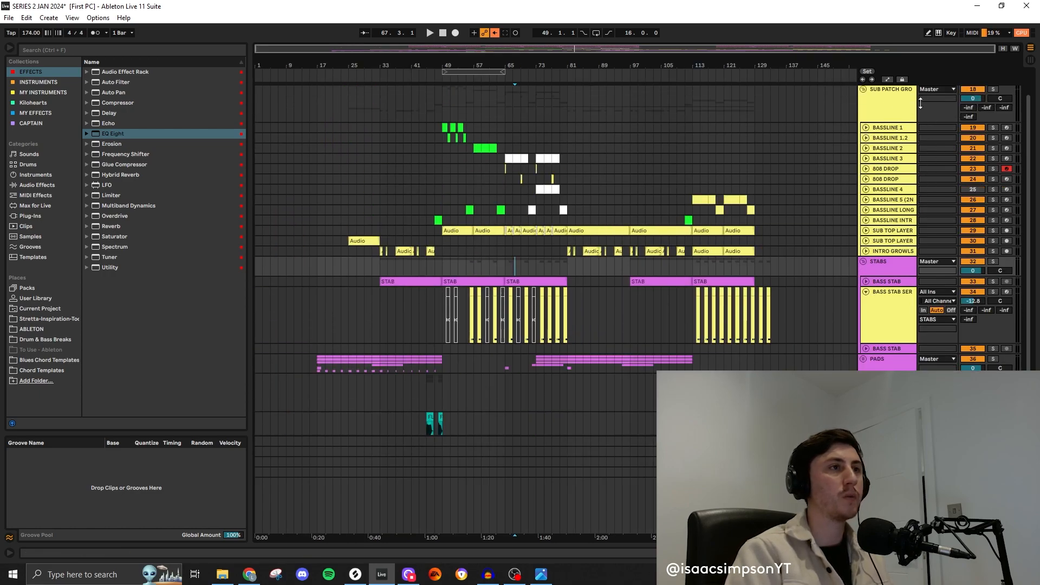
click(319, 124)
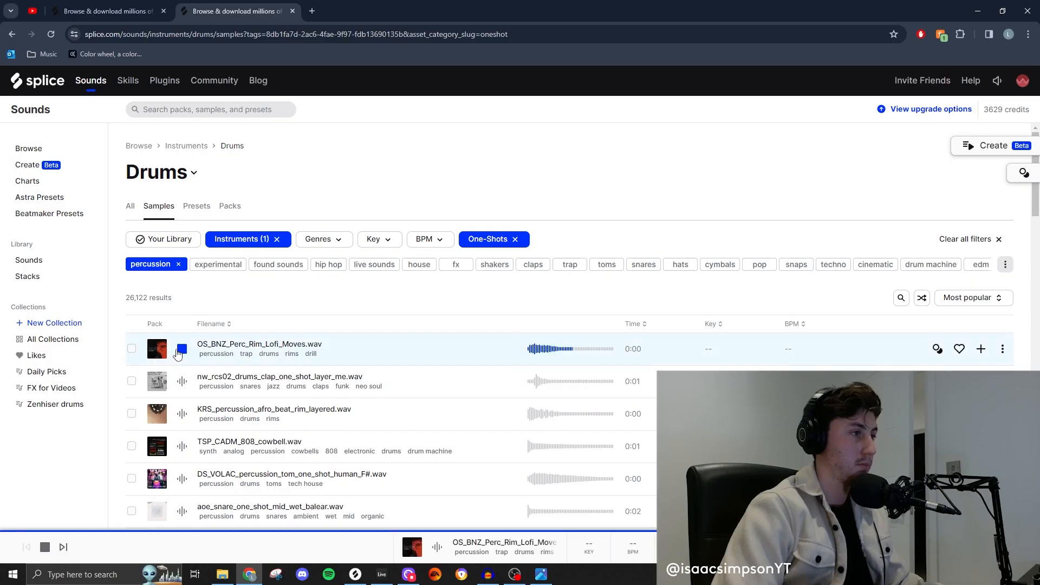
- Audition percussion one-shot samples in the Splice drum results, including the DECAP spray can and the short punchy cabasa
click(183, 381)
click(183, 416)
scroll(161, 439, down, 3)
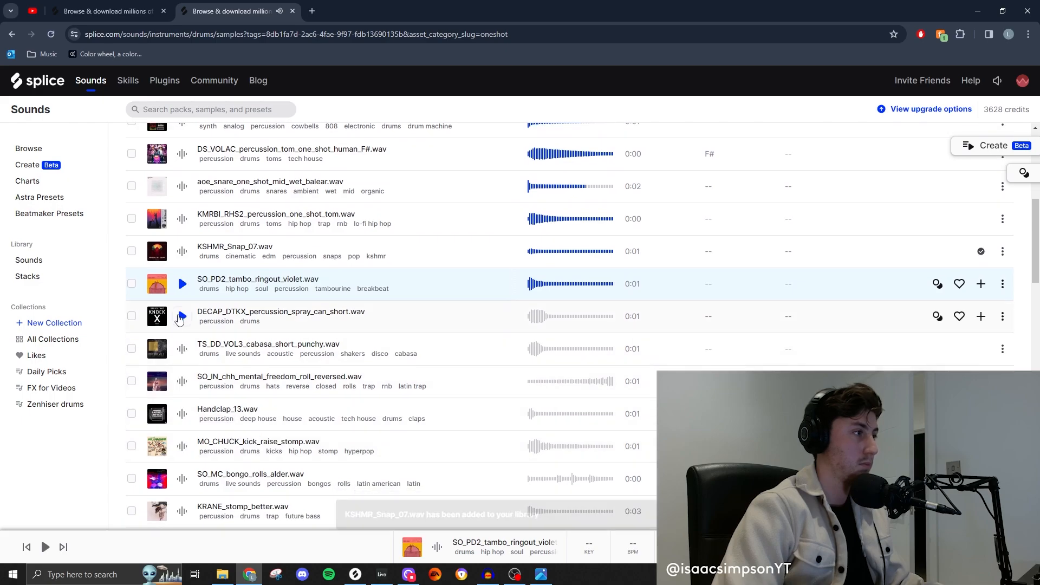
click(182, 316)
click(183, 348)
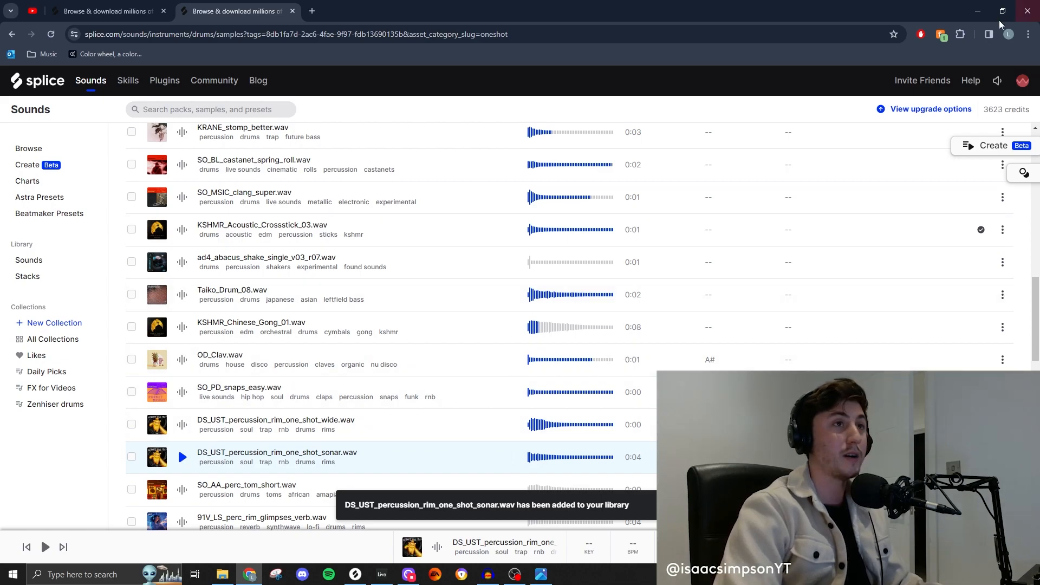
- Switch to Ableton Live, rename the new audio track in the INTRO PERCS group PERC C, and pan PERC L to 34L
click(978, 11)
scroll(896, 256, down, 2)
click(888, 210)
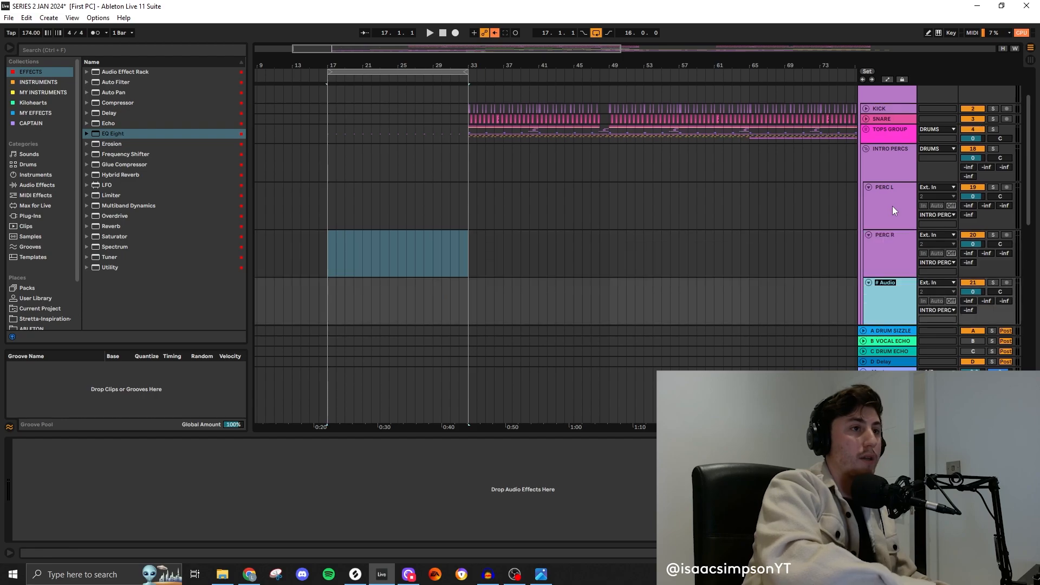
text(PERC C)
key(Return)
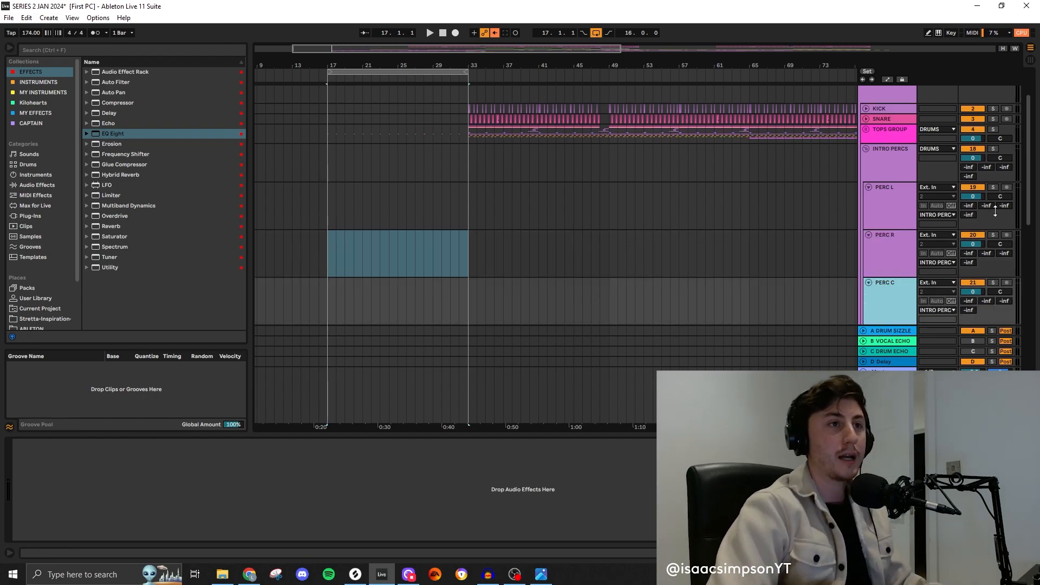
drag(999, 196, 999, 202)
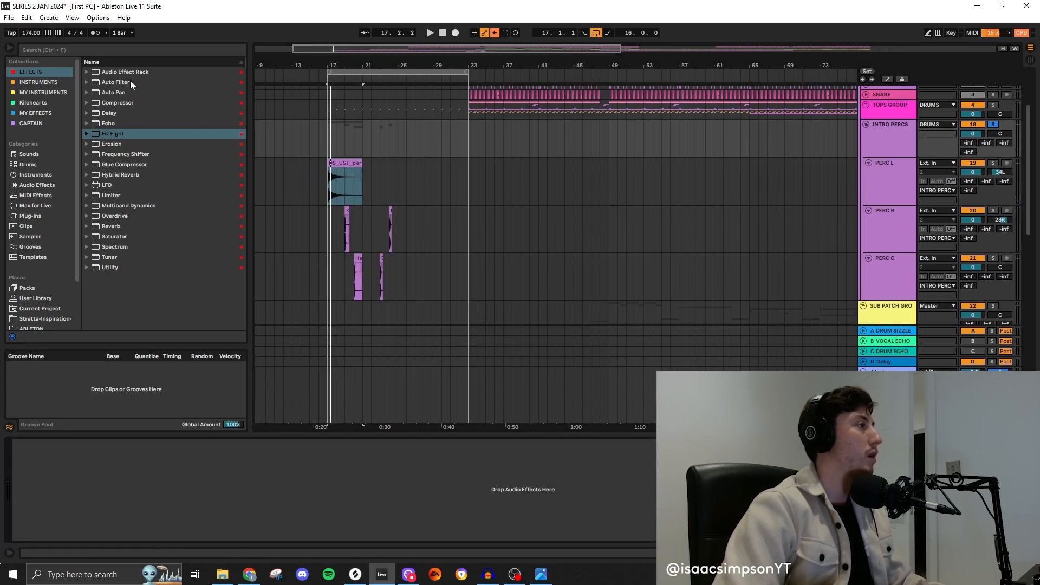
- Load the Endless Arctic preset from Hybrid Reverb's Space presets onto the INTRO PERCS group
click(86, 174)
click(93, 226)
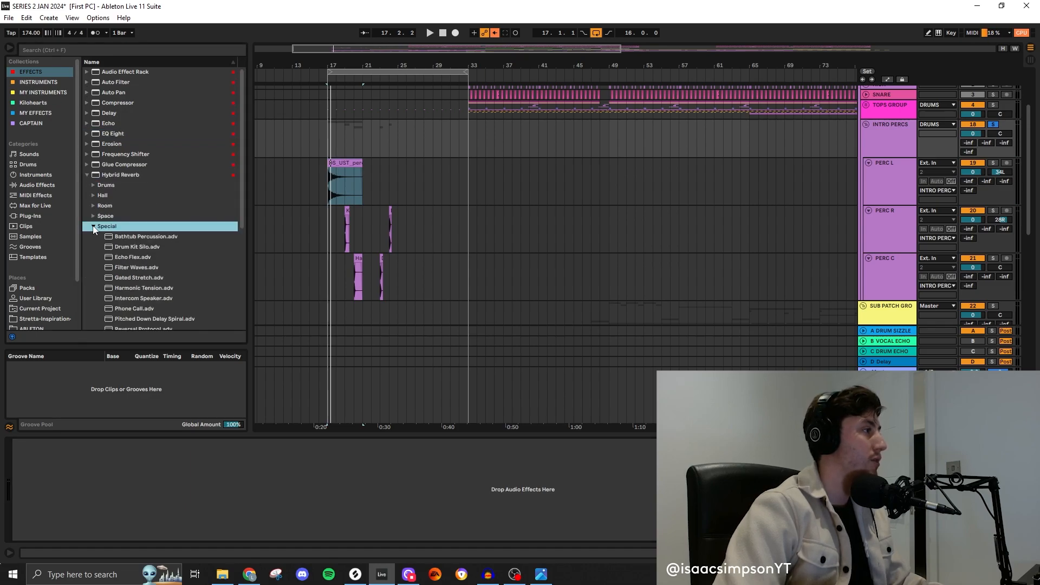
click(94, 216)
scroll(135, 242, down, 1)
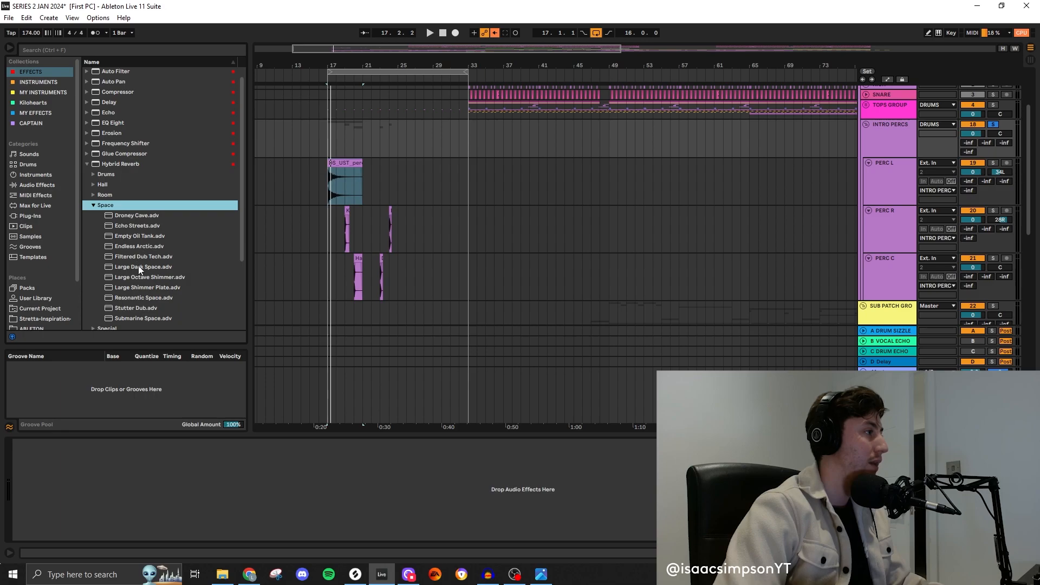
click(135, 247)
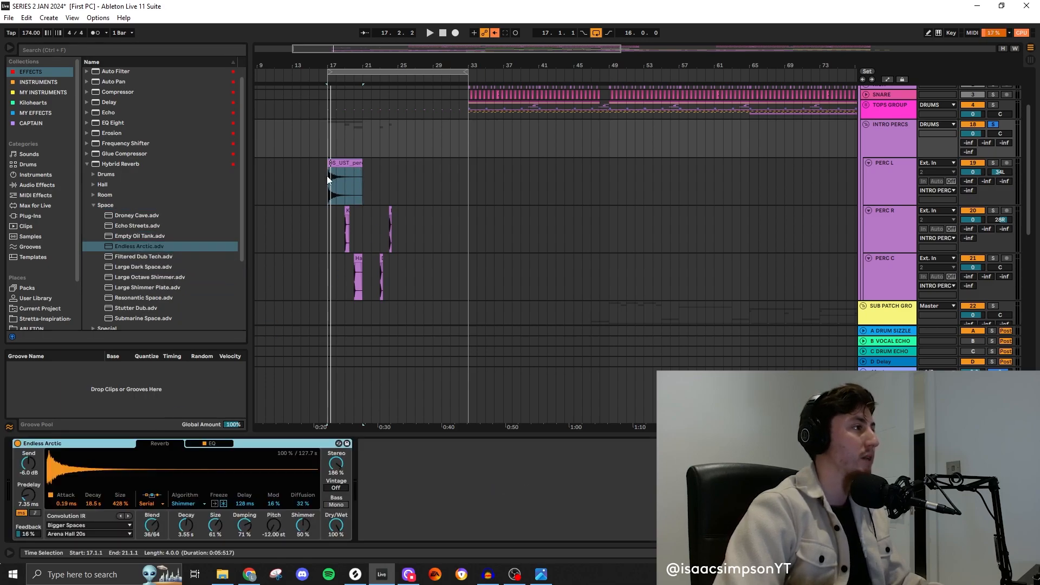
drag(328, 179, 362, 185)
click(887, 142)
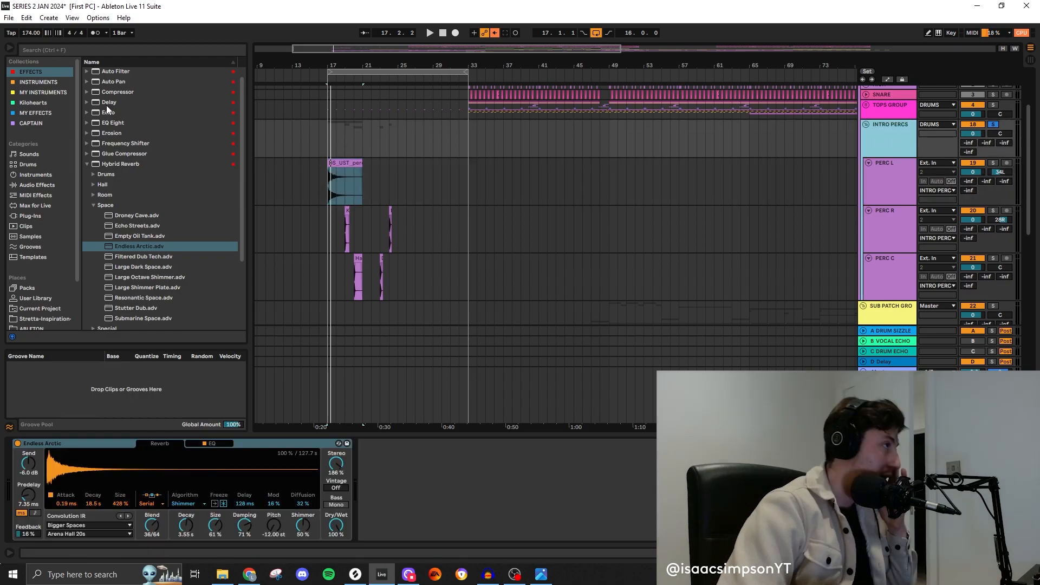
- Add an EQ Eight with a 150 Hz low cut before the reverb and an Auto Pan with 69% amount after it
click(108, 123)
drag(39, 543, 19, 492)
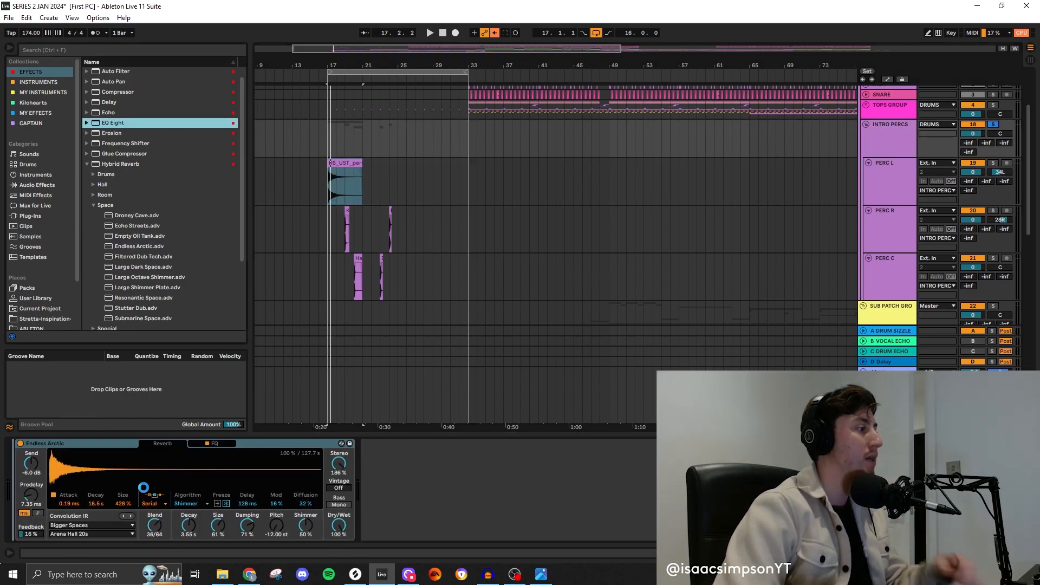
click(116, 82)
drag(117, 82, 699, 488)
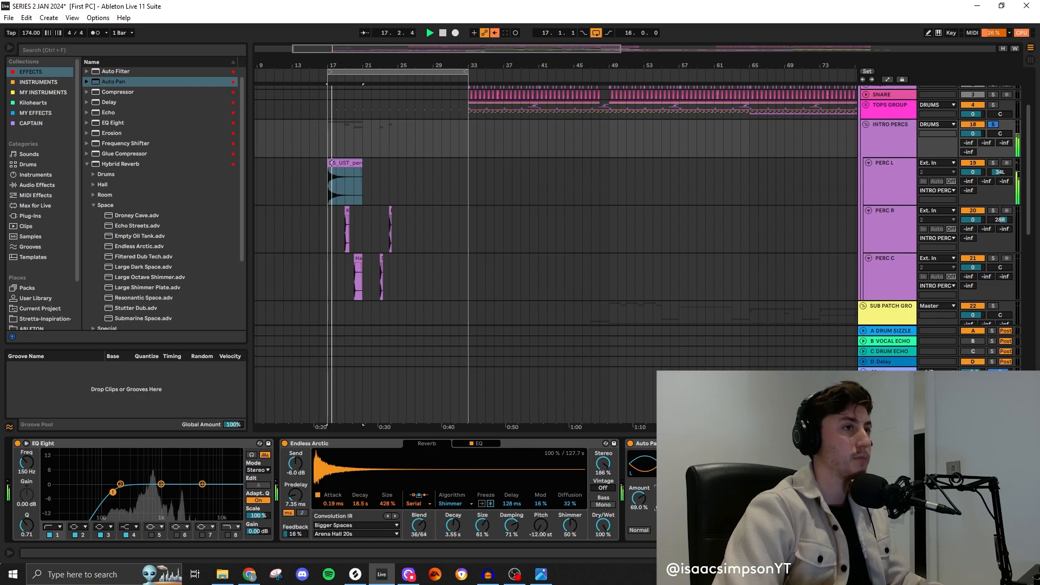
- Lower the PERC L track volume to -5.4 dB during playback
drag(973, 171, 972, 178)
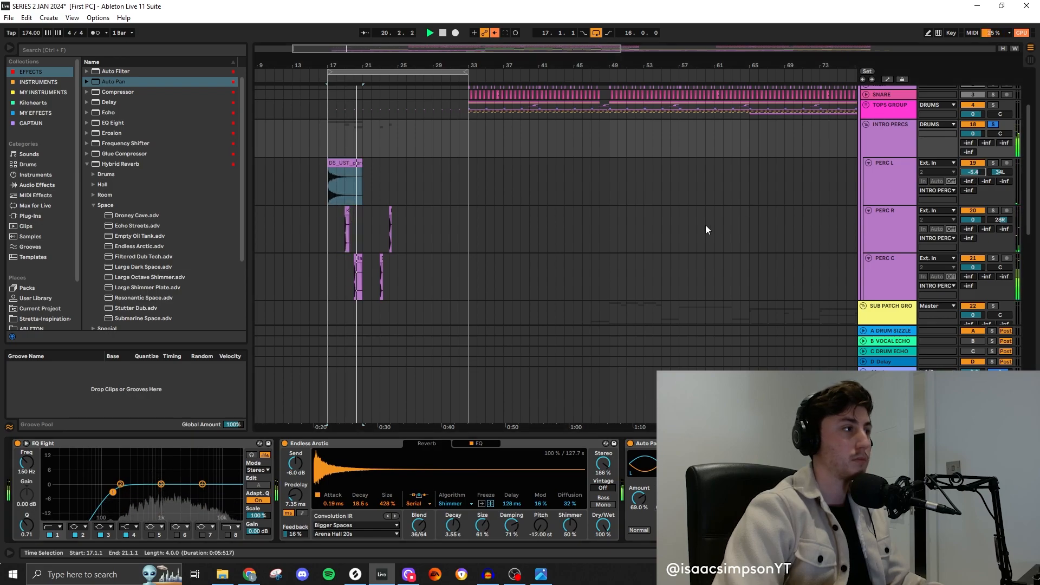
scroll(326, 245, up, 5)
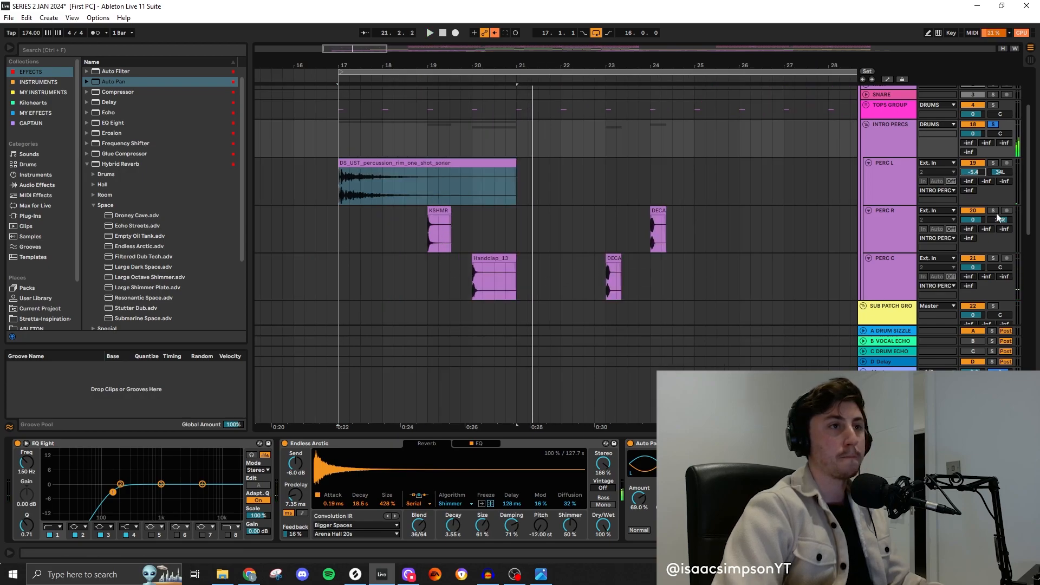
- Group the Endless Arctic reverb into an Audio Effect Rack, name its chain WET and add a second chain named DRY
click(329, 445)
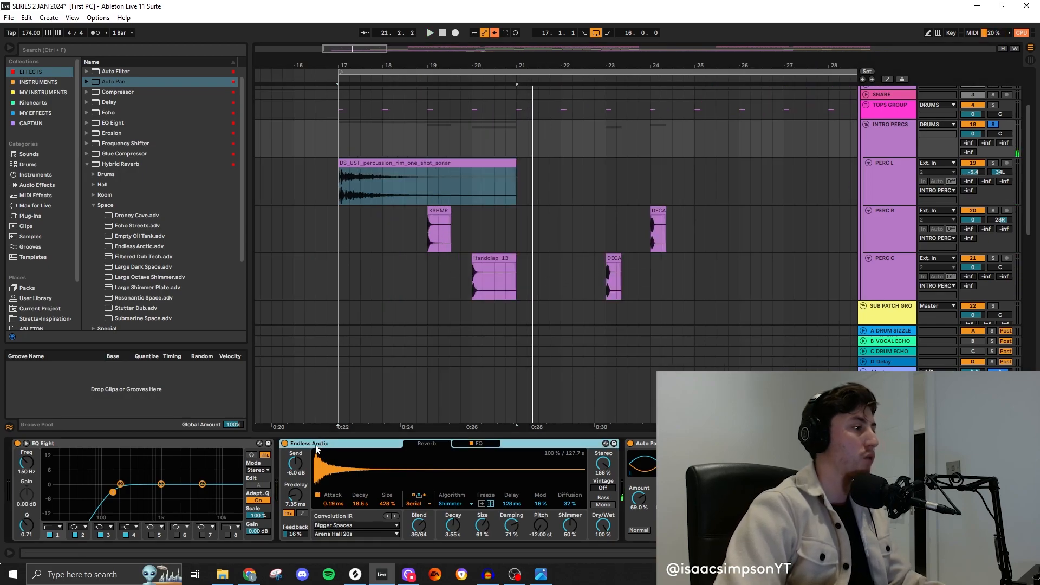
key(ctrl+g)
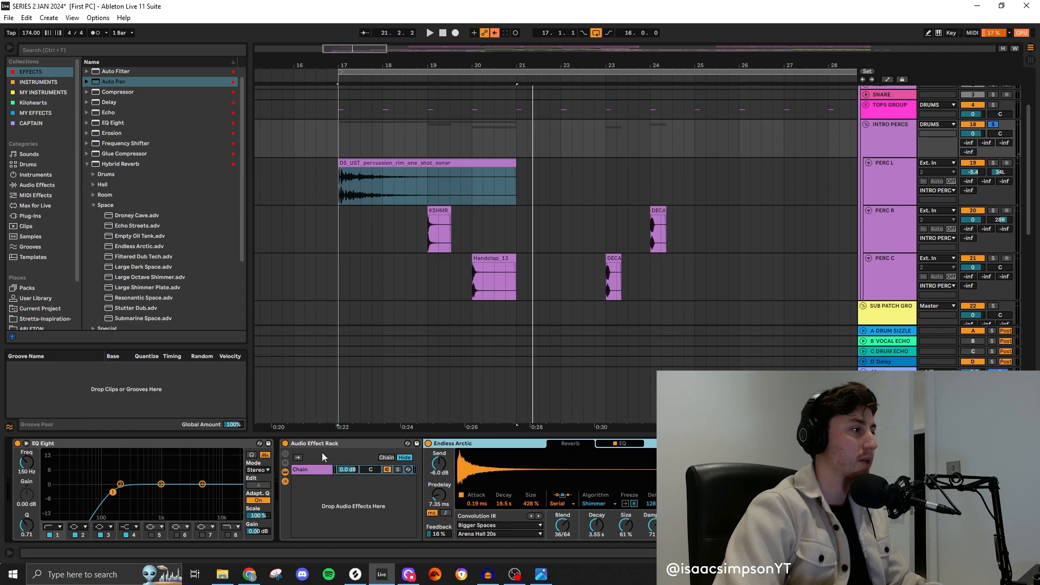
key(ctrl+r)
text(WE)
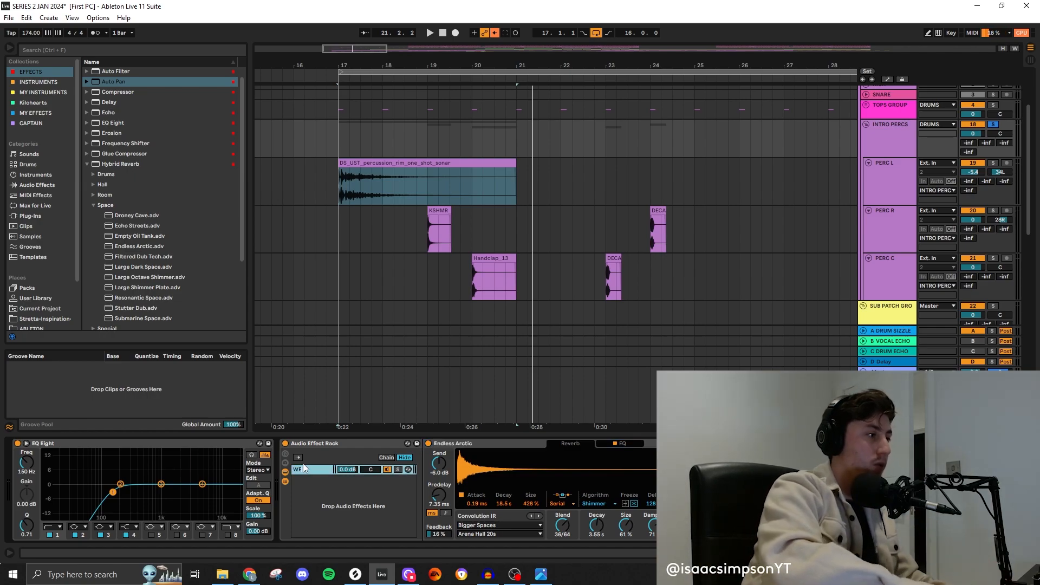
text(T)
click(329, 489)
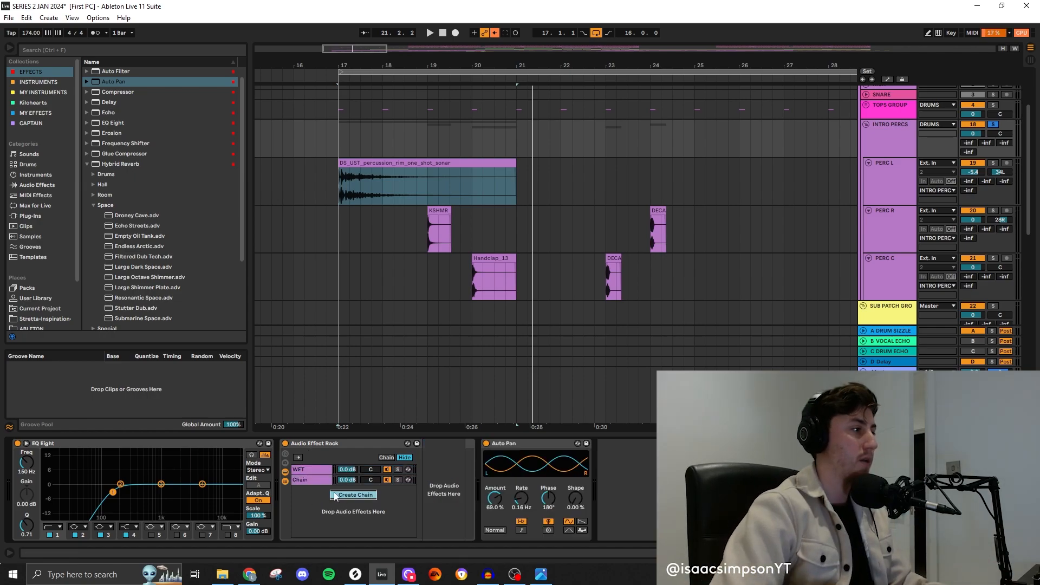
click(306, 479)
key(ctrl+r)
text(DRY)
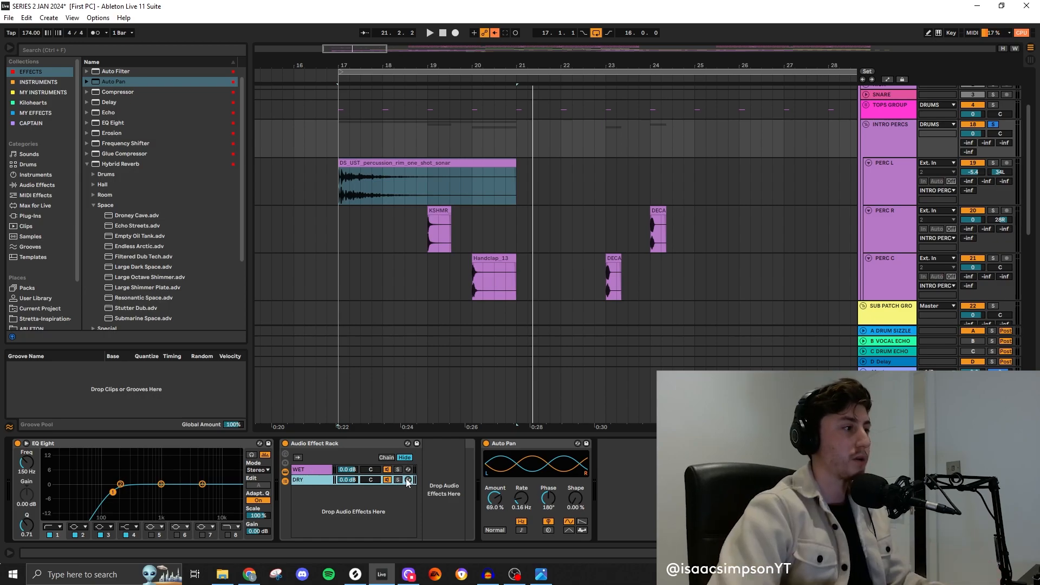
- Play the intro percussion from bar 17 to check the sound of the INTRO PERCS effects
click(378, 172)
key(space)
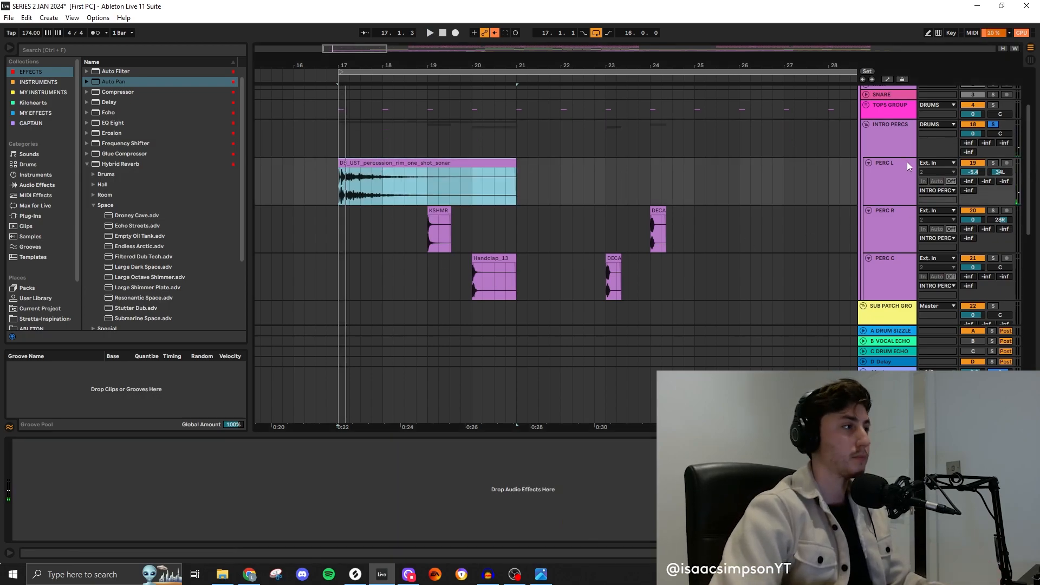
click(894, 144)
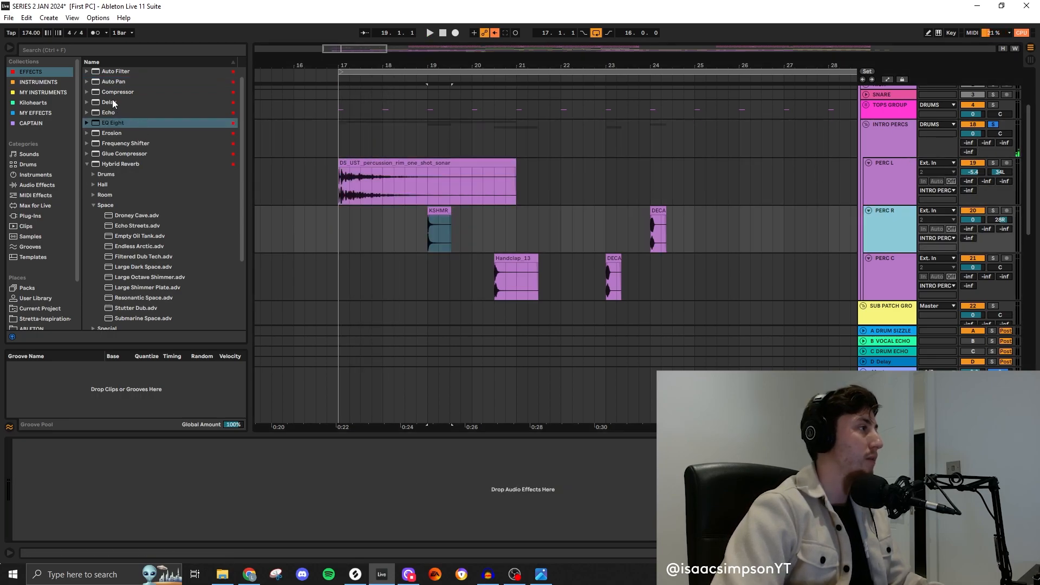
- Add Echo to the PERC R track and set its left and right delay times to 1/4
click(108, 113)
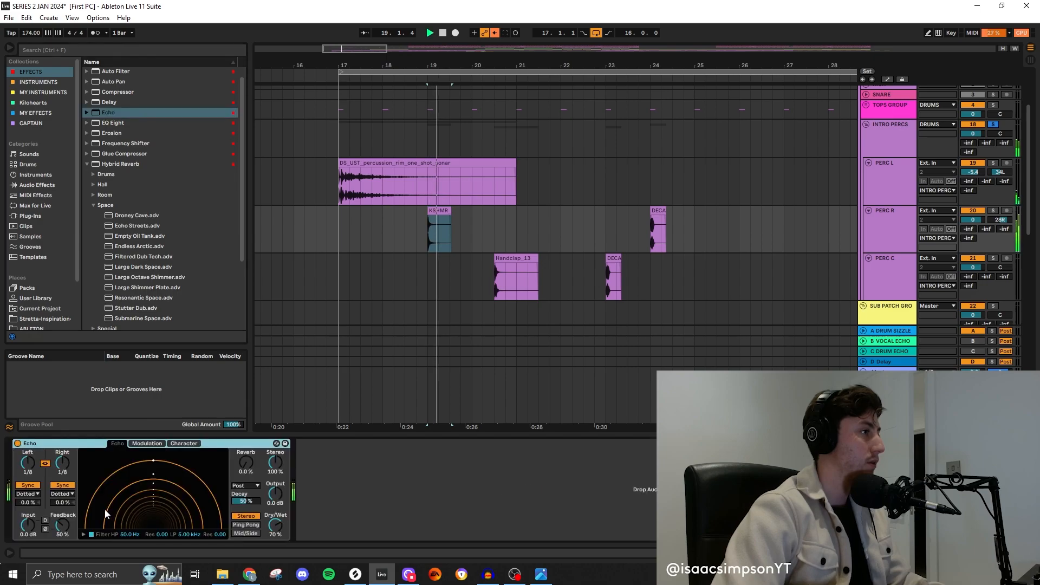
click(62, 464)
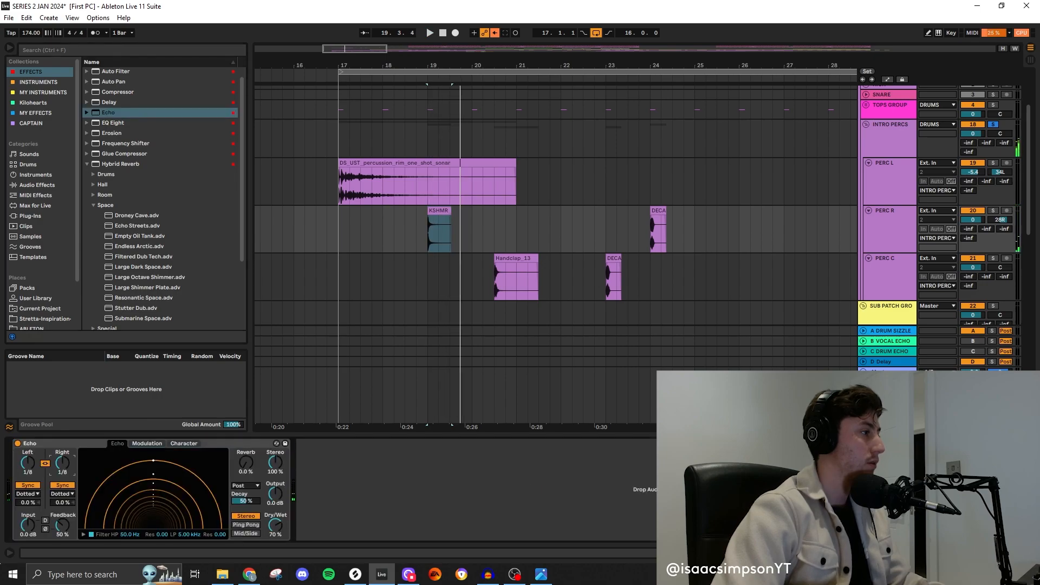
drag(63, 464, 62, 453)
key(space)
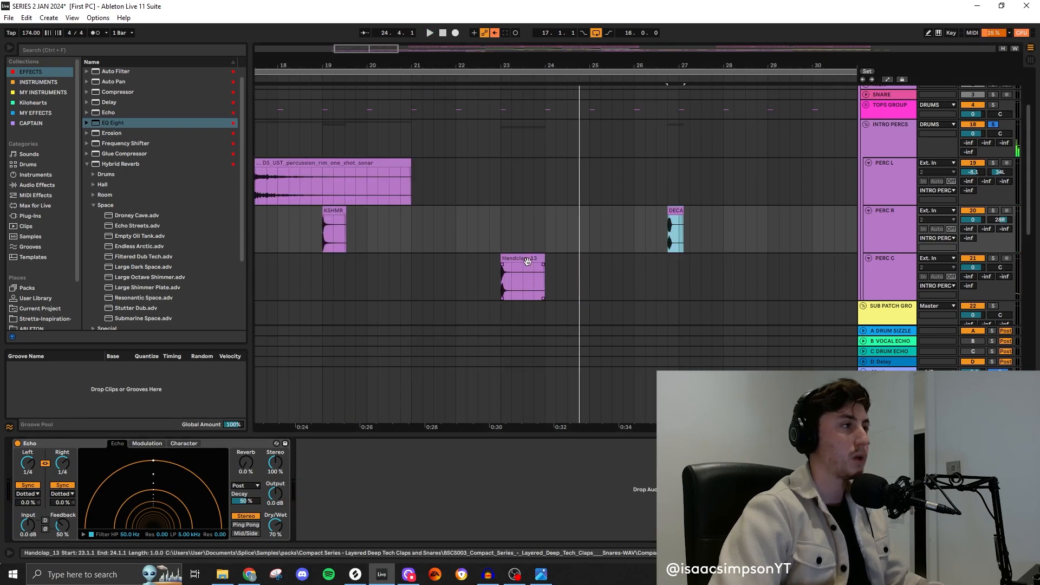
- Copy the Echo from PERC R to PERC C and set its left and right delay times to 1/2
mouse_move(527, 260)
mouse_down()
mouse_move(528, 235)
mouse_move(527, 270)
mouse_up()
click(903, 225)
click(228, 443)
click(893, 275)
click(448, 469)
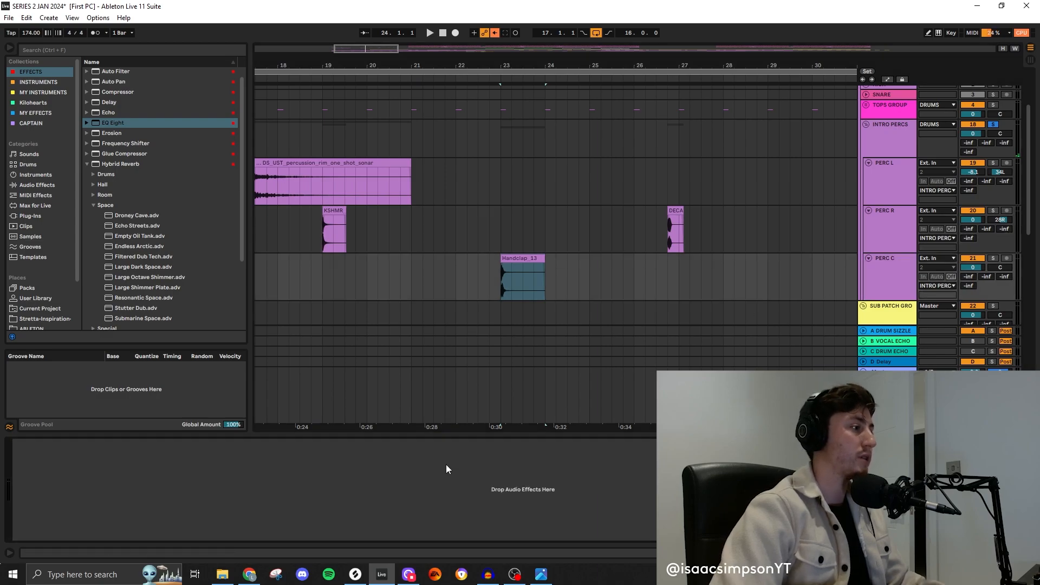
key(ctrl+v)
drag(62, 466, 63, 454)
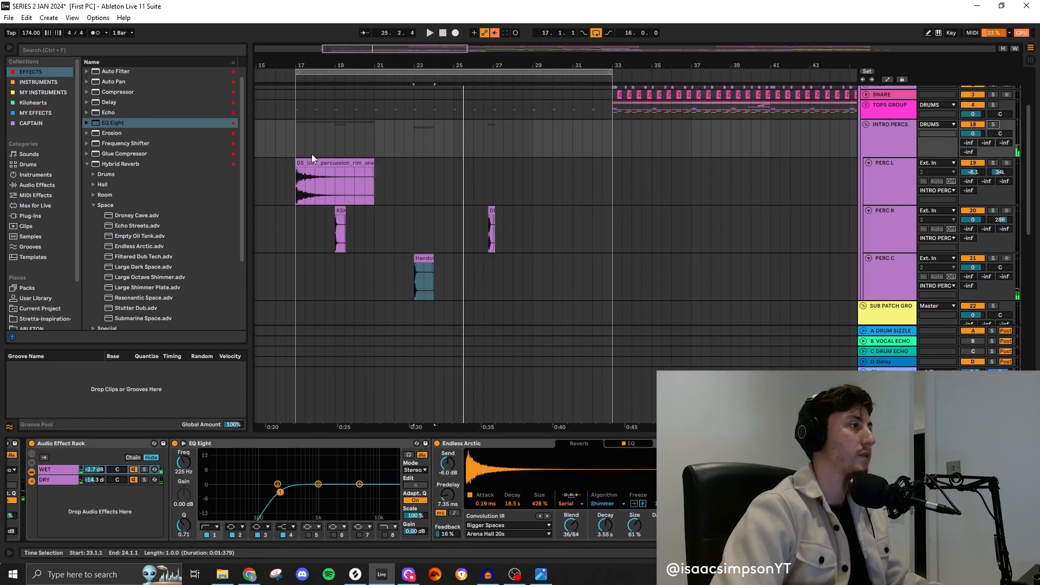
- While playing from bar 17, move the KSHMR crossstick clip to bar 21 and the Handclap_13 clip to bar 25
click(312, 158)
key(space)
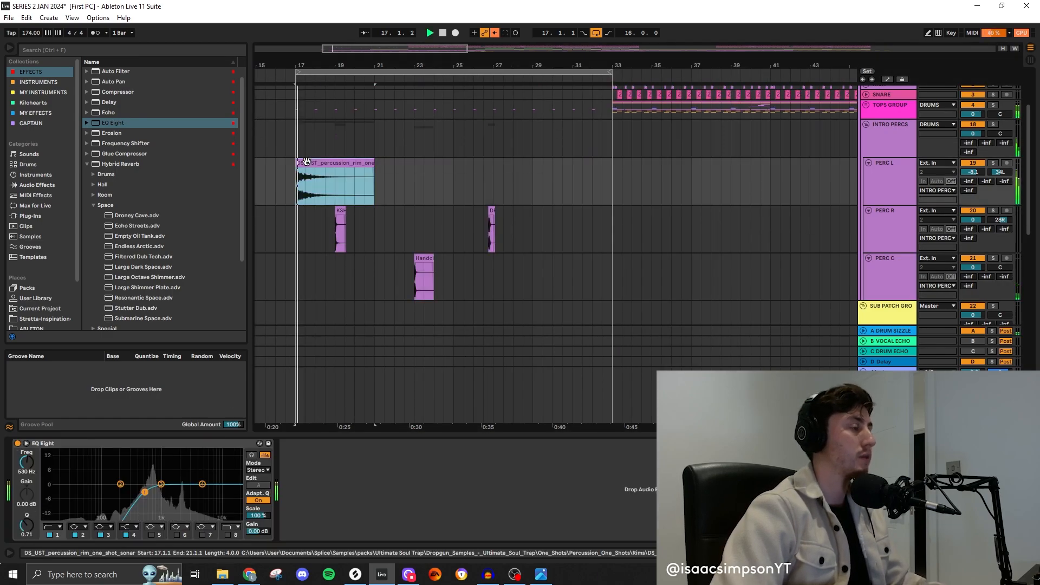
scroll(306, 217, up, 5)
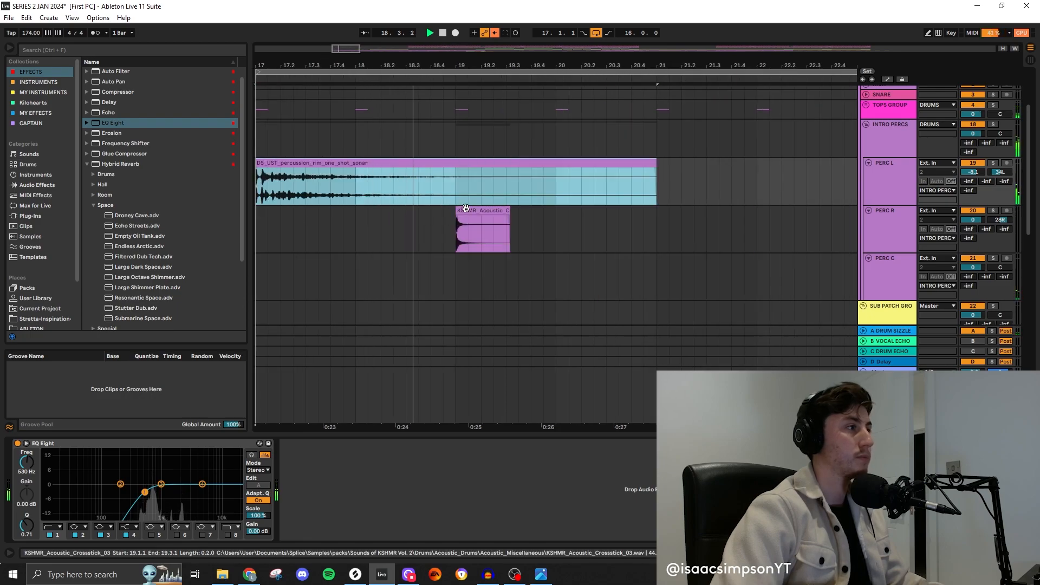
scroll(514, 232, down, 3)
drag(509, 228, 598, 227)
scroll(666, 248, down, 1)
drag(702, 239, 790, 237)
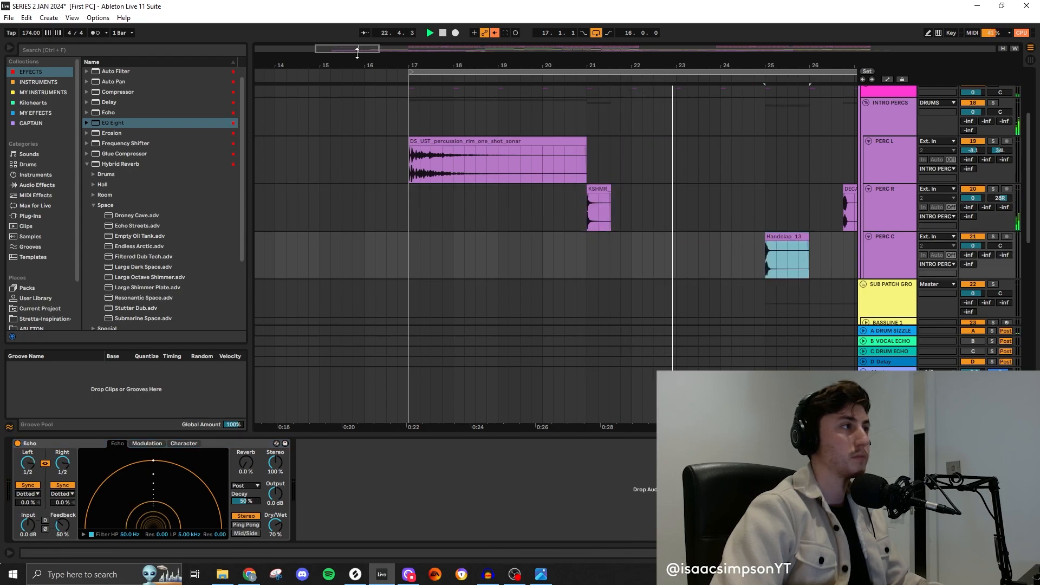
- Move the DECAP spray can clip on PERC R to bar 29
drag(357, 53, 358, 39)
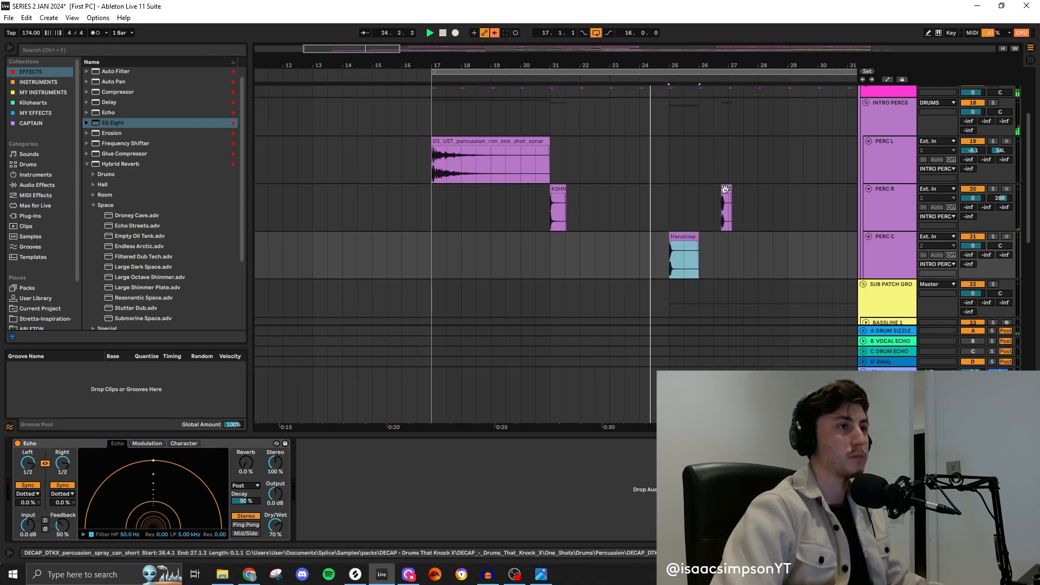
drag(725, 189, 784, 190)
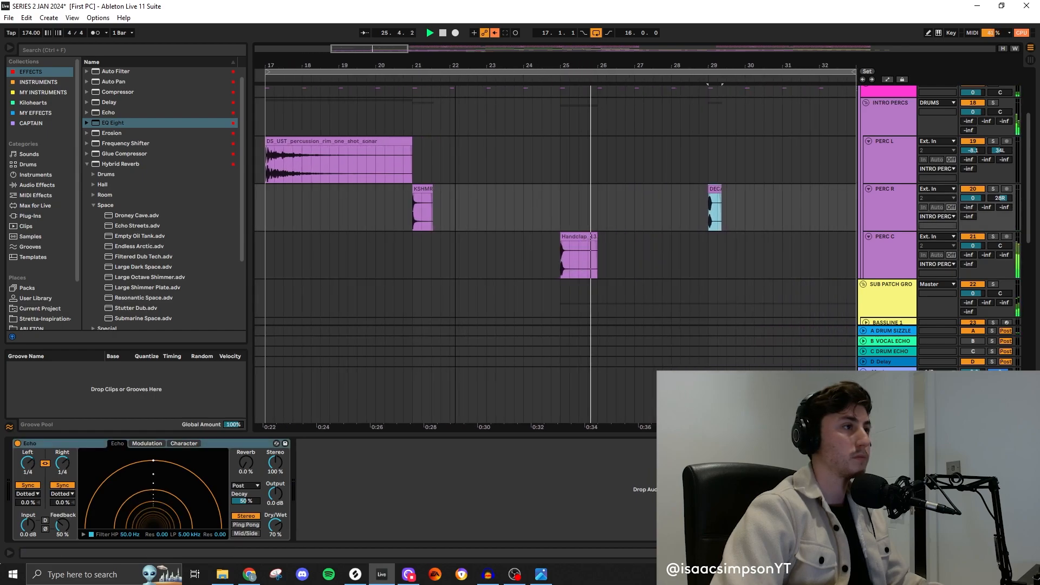
drag(370, 48, 402, 29)
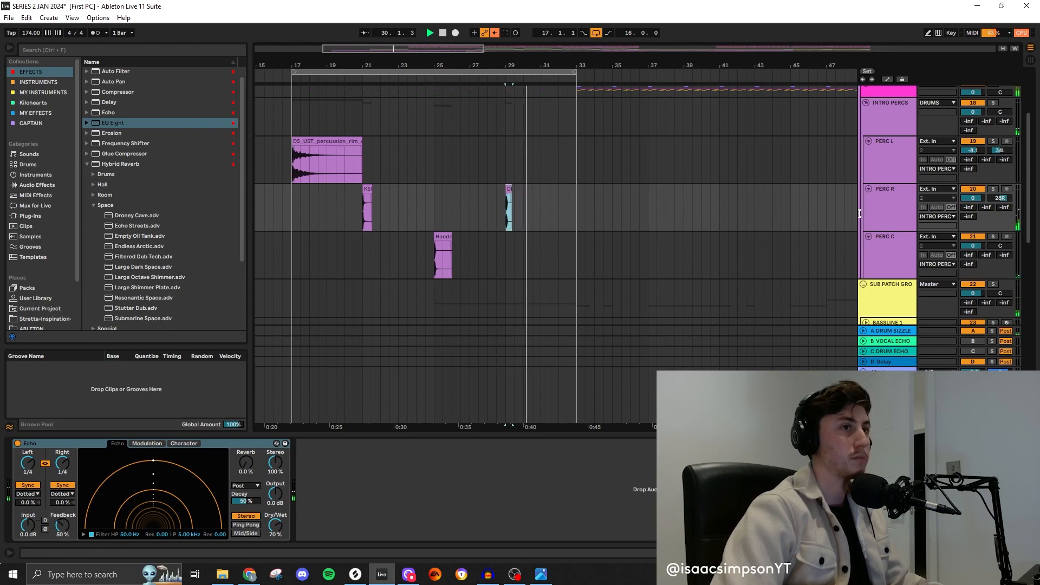
- Solo PERC R to check it and raise the DECAP spray can clip's gain to 1.31 dB
click(992, 189)
key(space)
key(space)
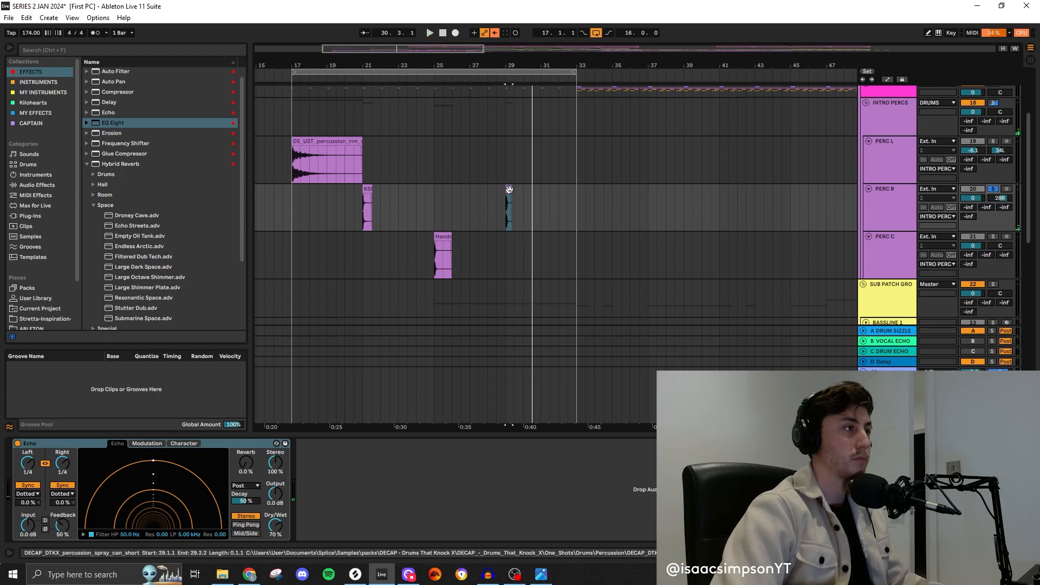
double_click(507, 191)
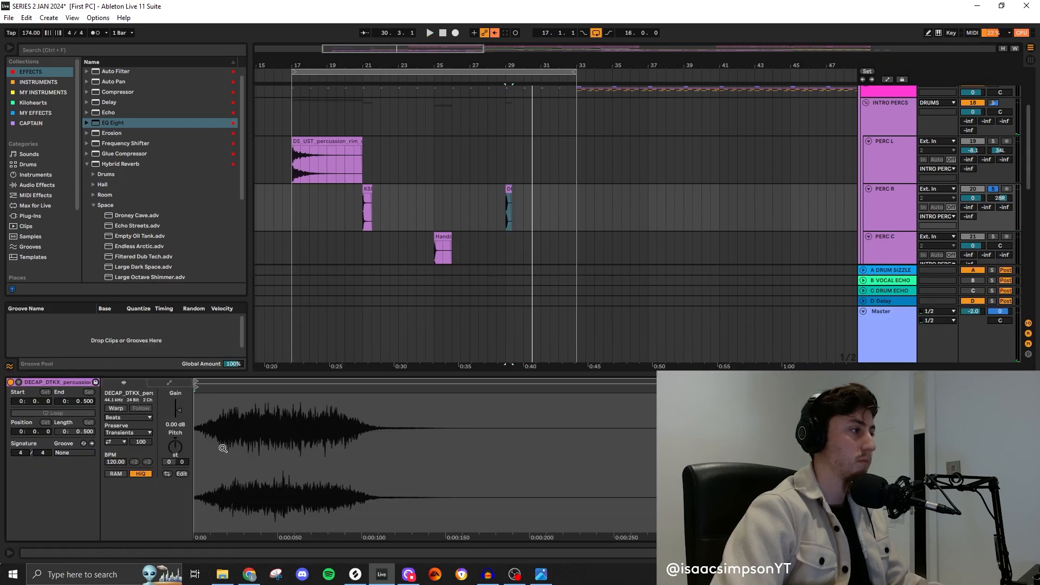
drag(182, 414, 181, 410)
key(space)
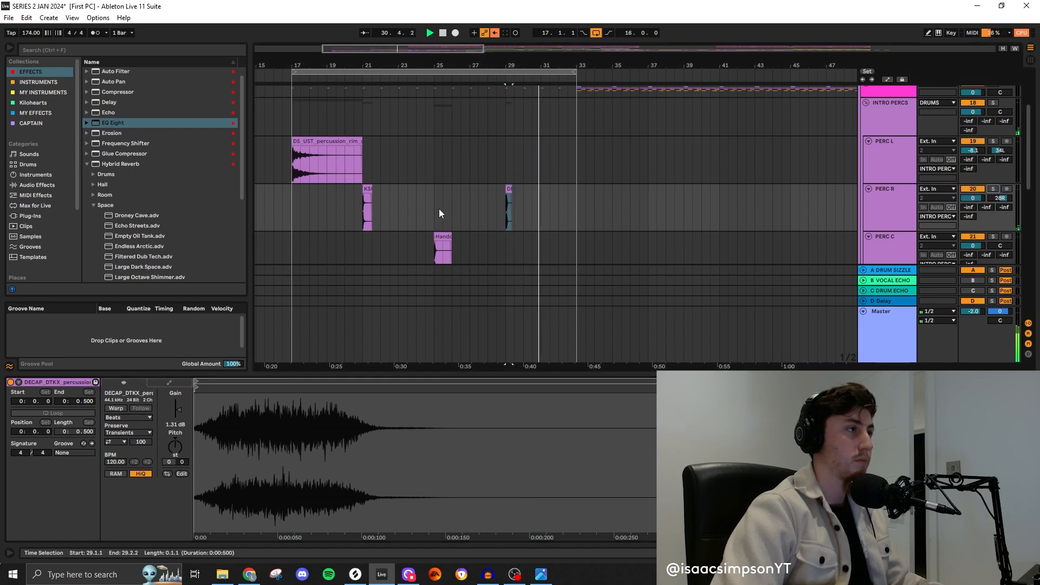
- Hide the clip details and bring the bassline tracks below the intro percussion into view
scroll(439, 209, down, 2)
double_click(464, 373)
scroll(360, 249, down, 1)
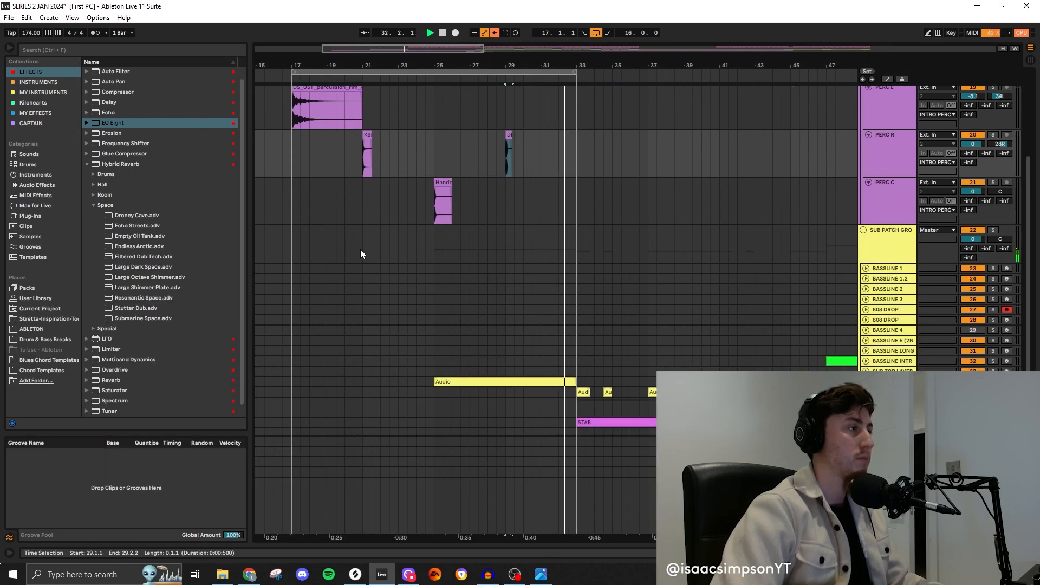
- Duplicate the intro percussion clips on PERC L, PERC R and PERC C from bars 17–33 so the copies start at bar 33
scroll(361, 255, up, 6)
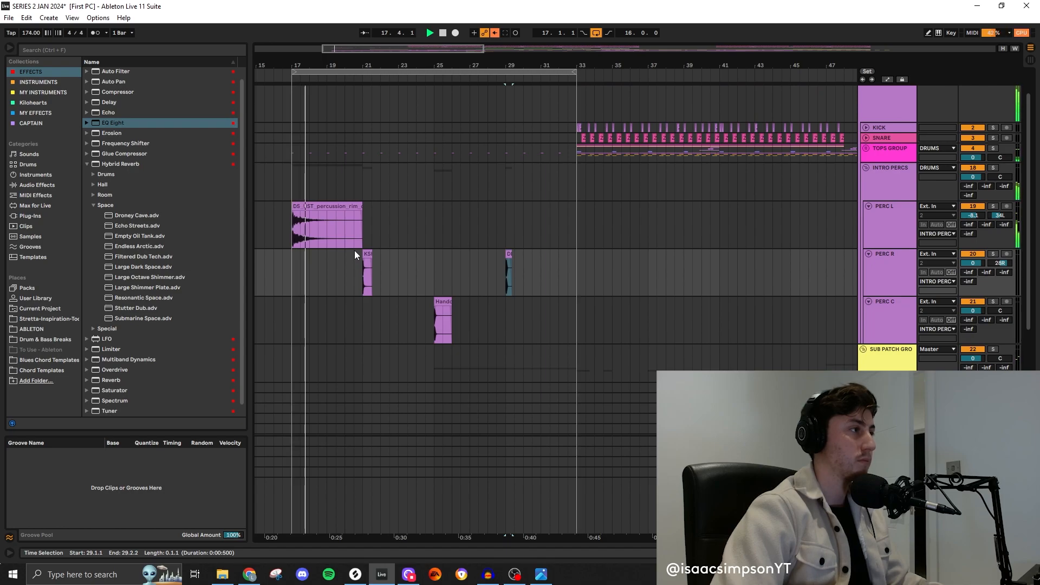
scroll(375, 251, down, 4)
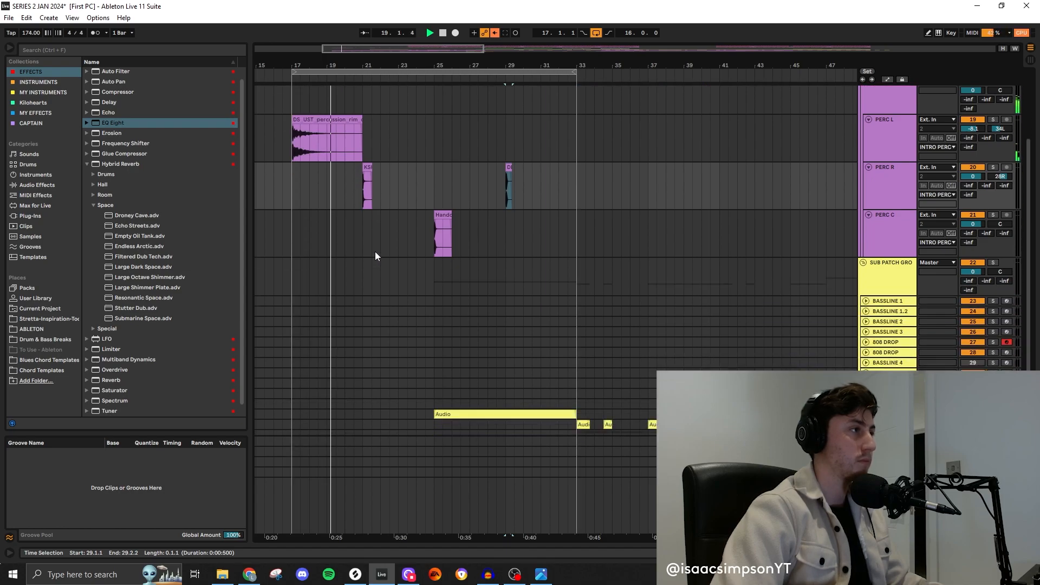
scroll(366, 271, up, 3)
scroll(366, 271, up, 2)
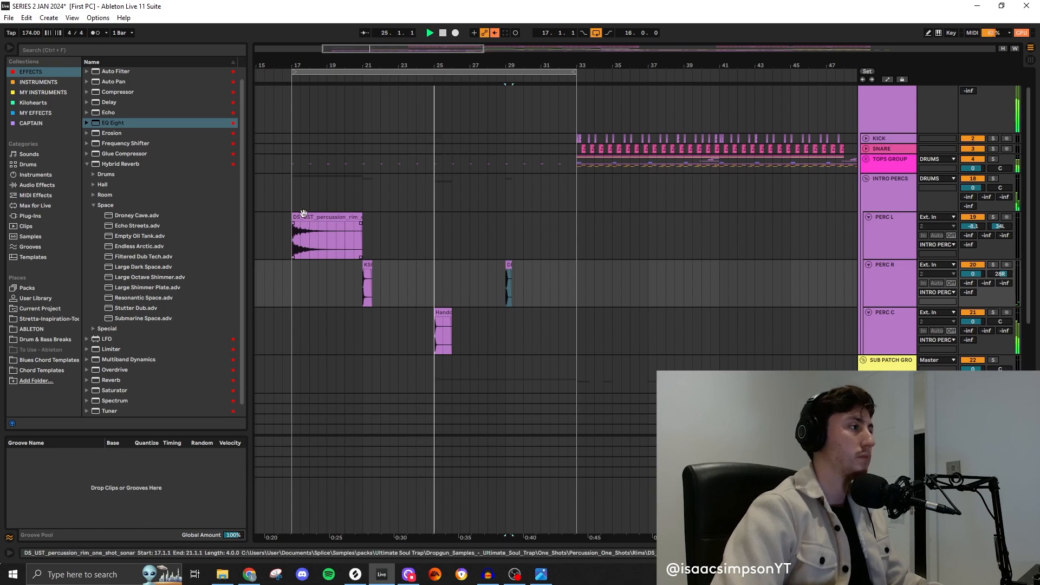
click(327, 238)
shift+click(576, 336)
key(ctrl+d)
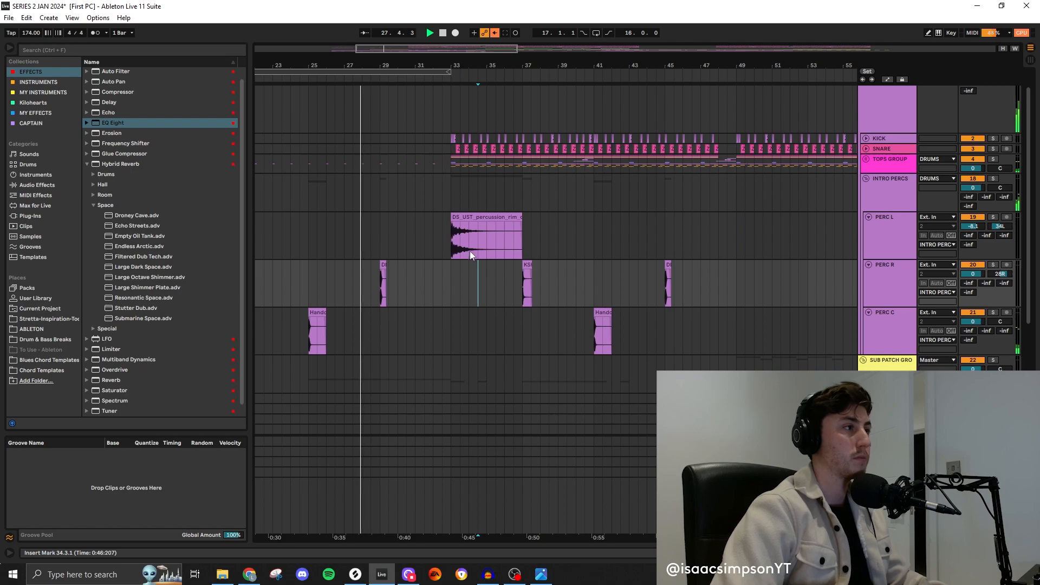
- Add a reversed rim one-shot at bars 30–33 on PERC L with 3.88 dB gain, and restore the bar 33 clip's length to bar 37
drag(465, 223, 412, 224)
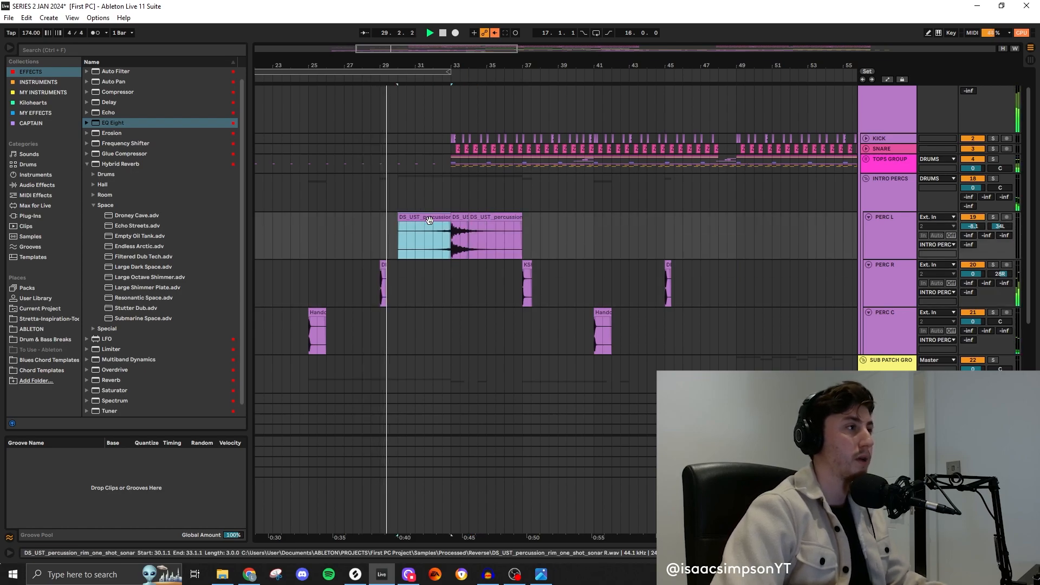
double_click(439, 218)
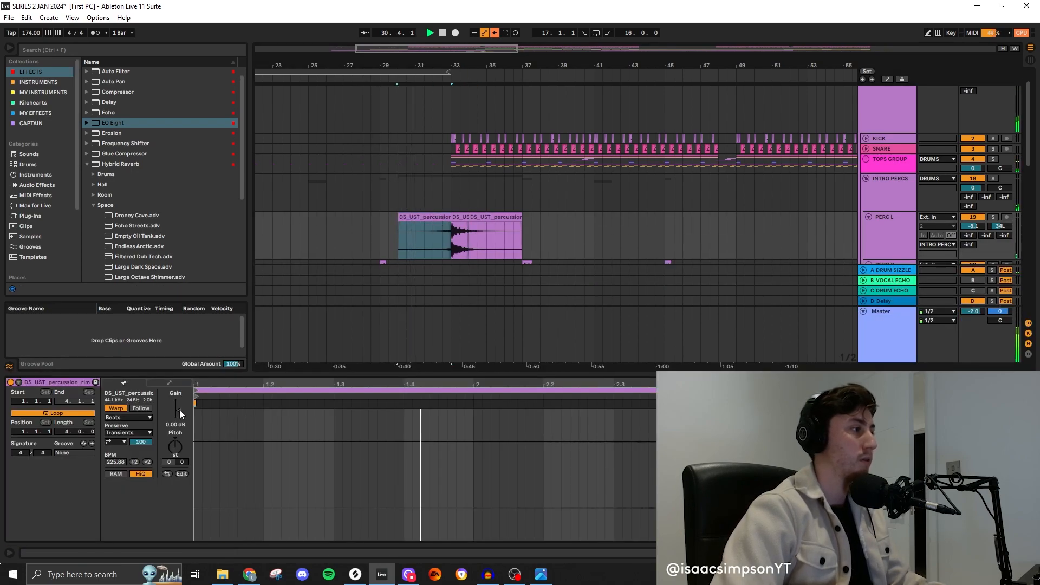
drag(180, 410, 179, 404)
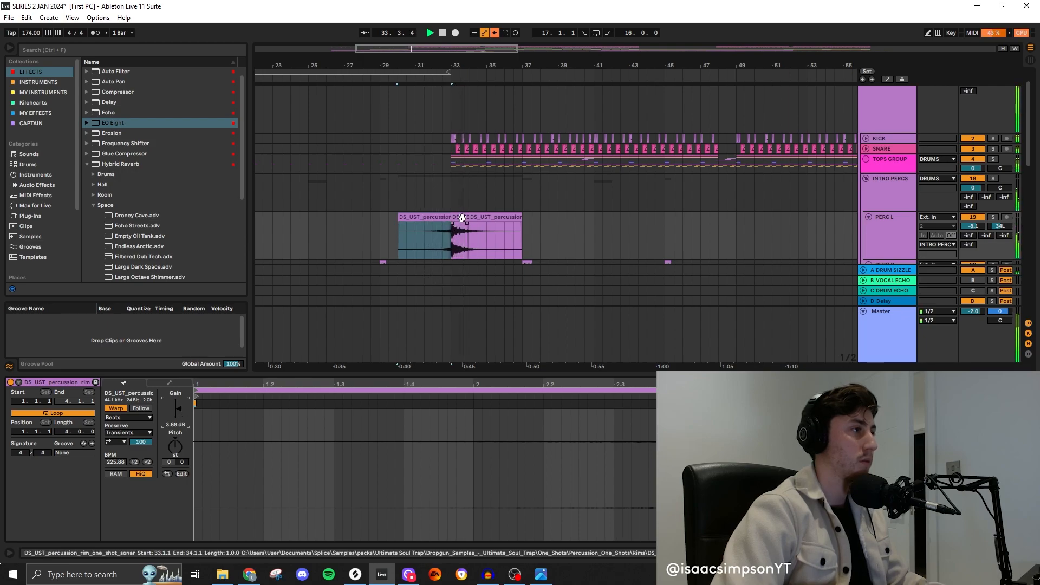
drag(468, 219, 522, 220)
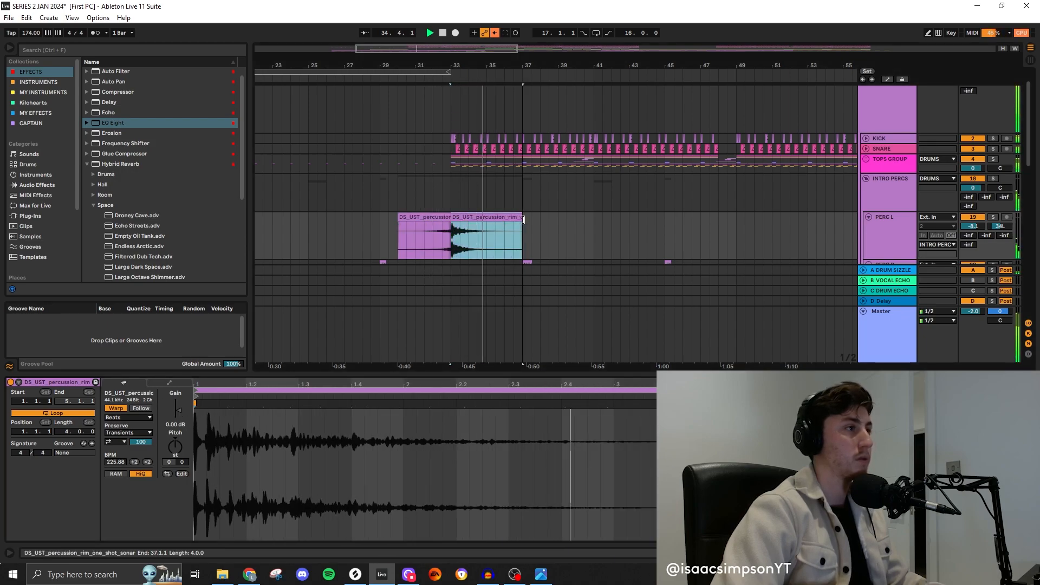
double_click(544, 373)
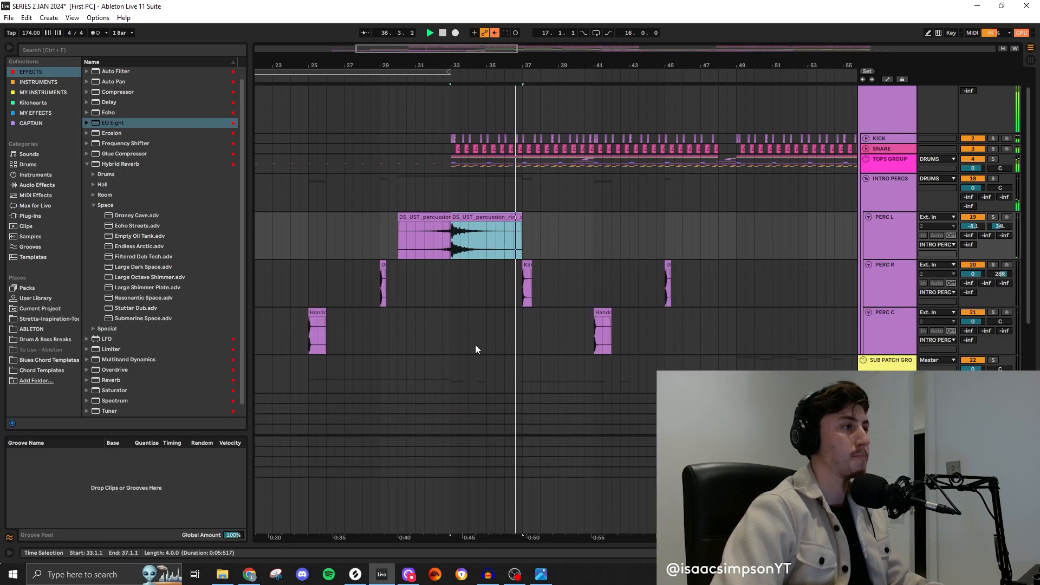
- Shift the duplicated PERC R clips to 37.1.3 (KSHMR crossstick) and 45.1.3 (DECAP), auditioning them soloed and with the drums
key(space)
scroll(524, 264, up, 5)
drag(536, 264, 549, 264)
click(993, 265)
click(513, 283)
key(space)
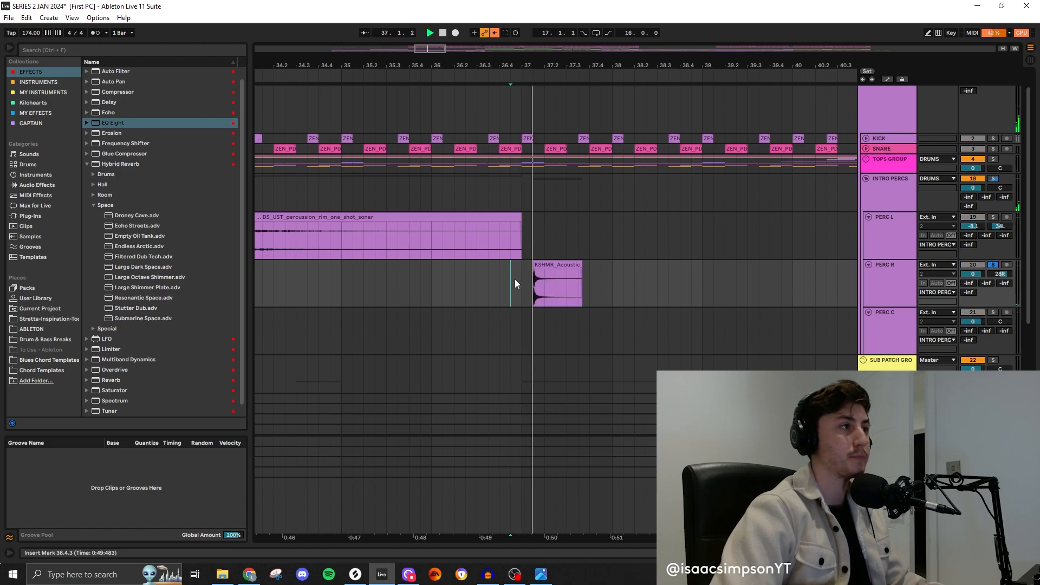
scroll(884, 167, up, 1)
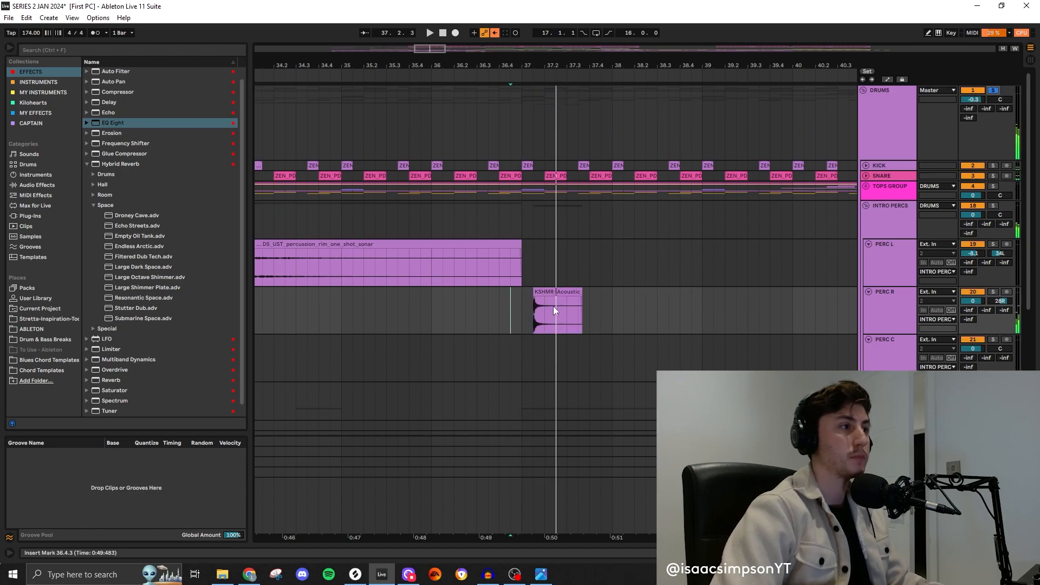
key(space)
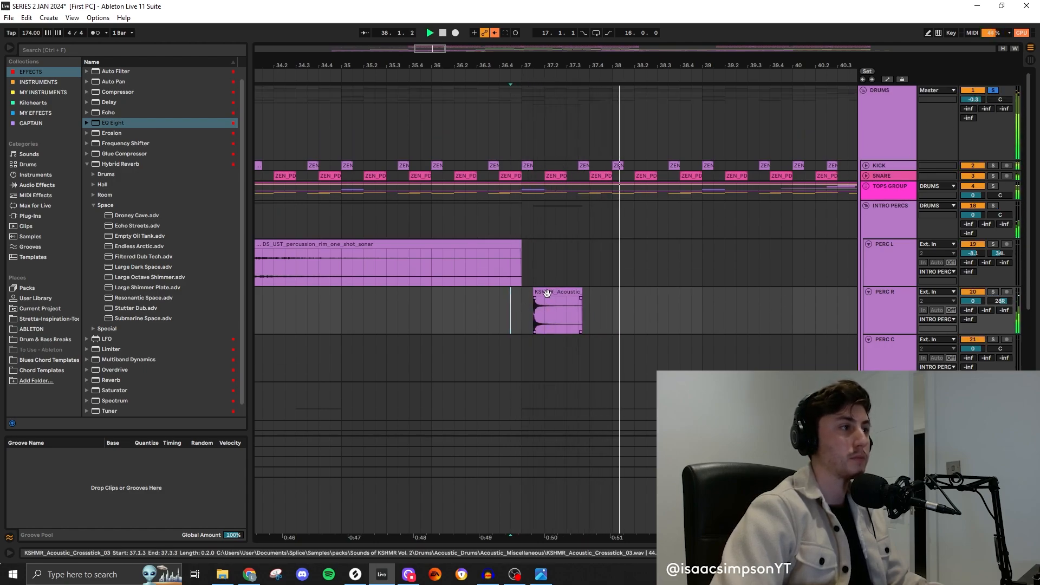
scroll(546, 293, up, 3)
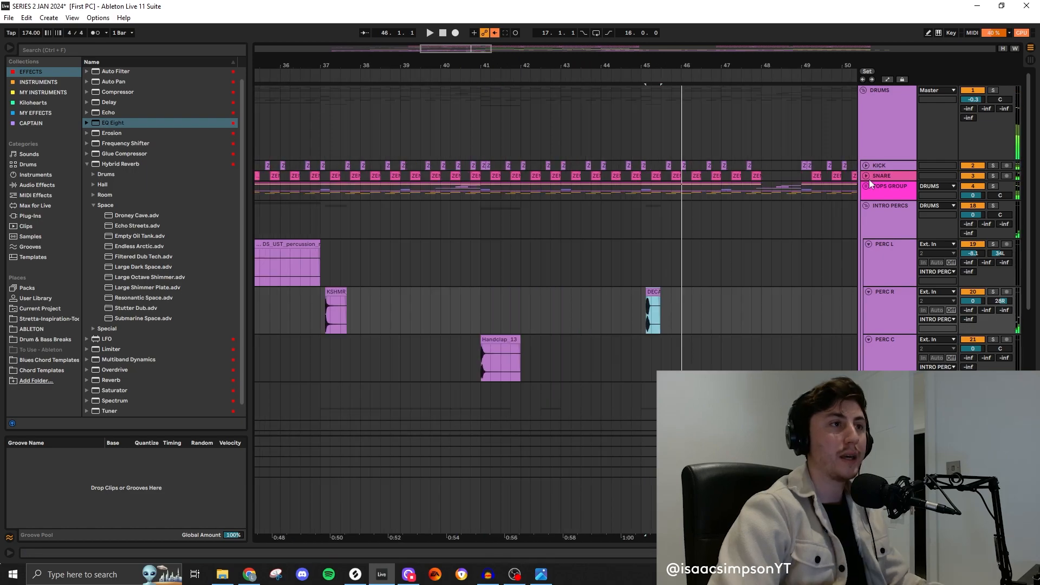
- Unfold the TOPS GROUP and deactivate the hat beat, rhythm, snare and kick clips from bar 45 to bar 49
click(866, 186)
scroll(652, 275, down, 2)
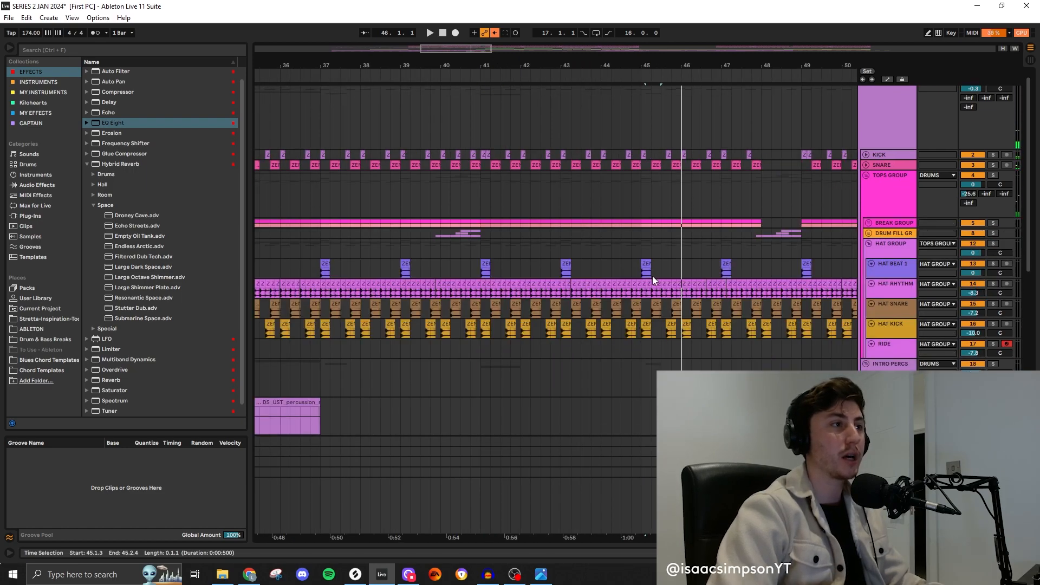
click(646, 253)
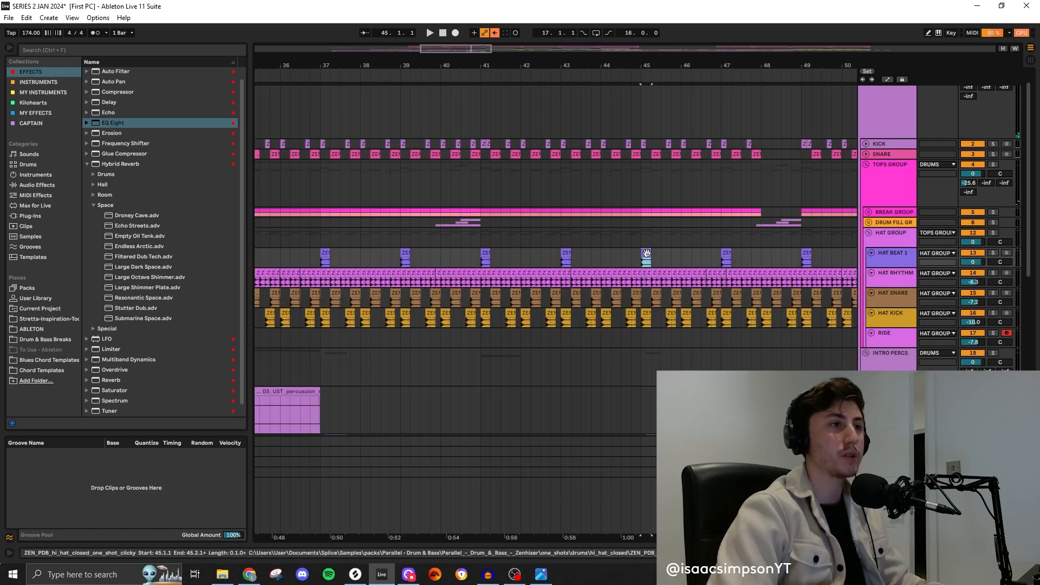
shift+click(801, 318)
key(0)
- Delete the BREAK GROUP section from 45.1.1 to 48.1.1 and play back the passage
drag(762, 213, 729, 215)
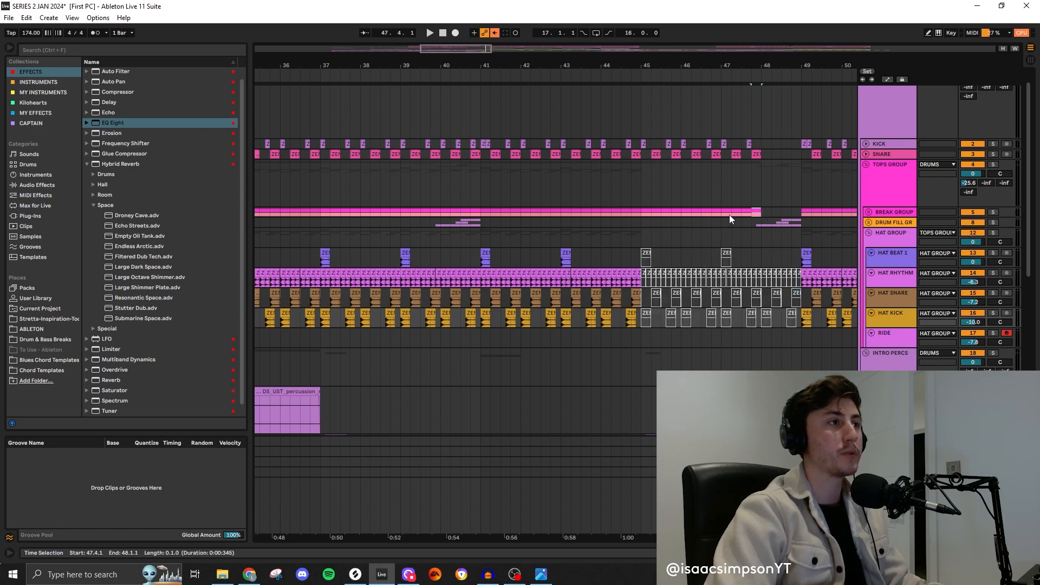
drag(648, 213, 643, 213)
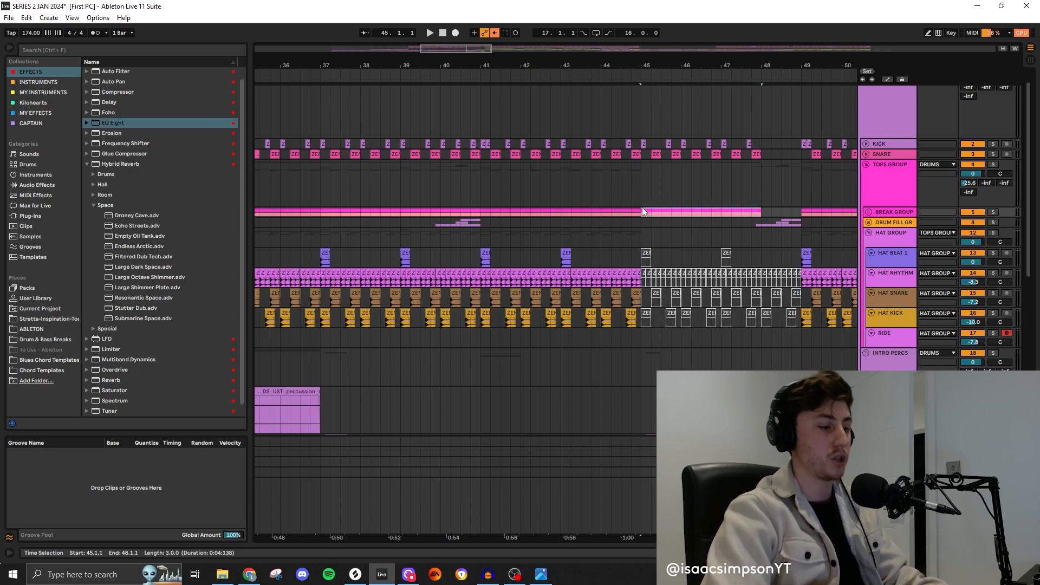
key(Delete)
click(604, 193)
key(space)
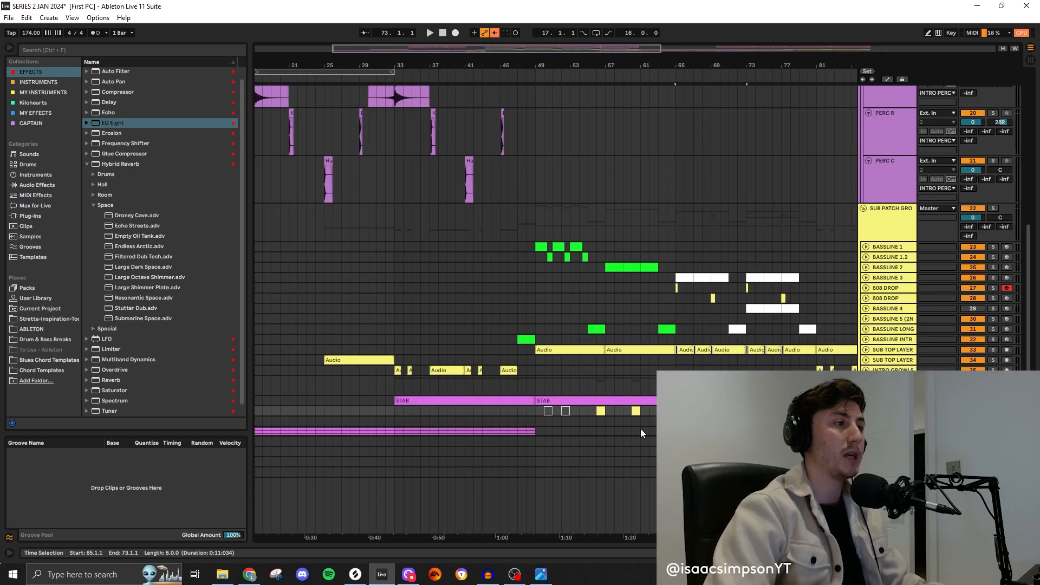
- Examine the bassline and bass stab clips in the drop from bar 49, folding the drum tracks to see the whole arrangement
scroll(640, 427, right, 2)
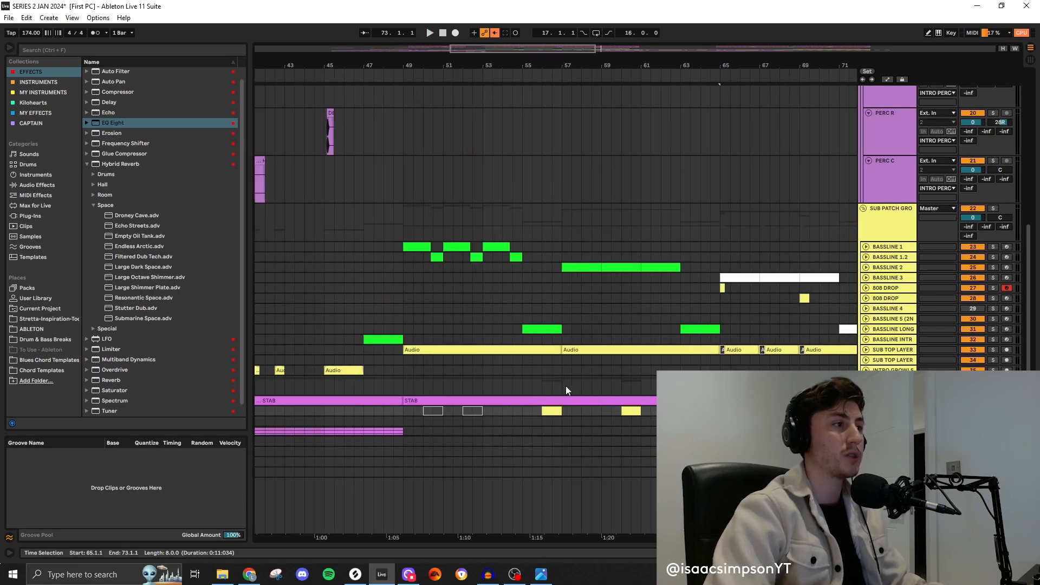
drag(579, 268, 593, 267)
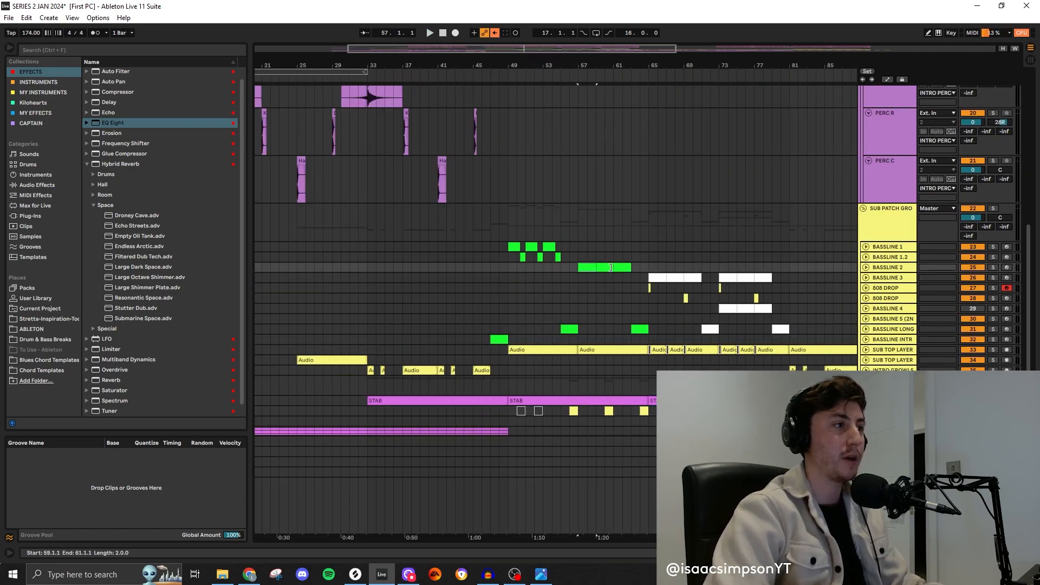
drag(576, 411, 579, 412)
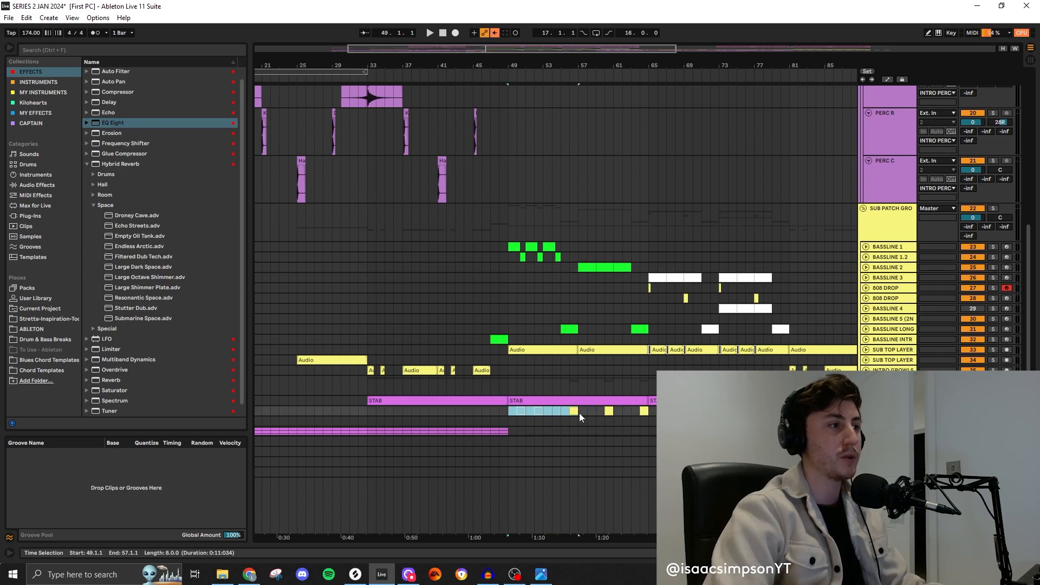
scroll(580, 413, down, 3)
scroll(492, 407, up, 5)
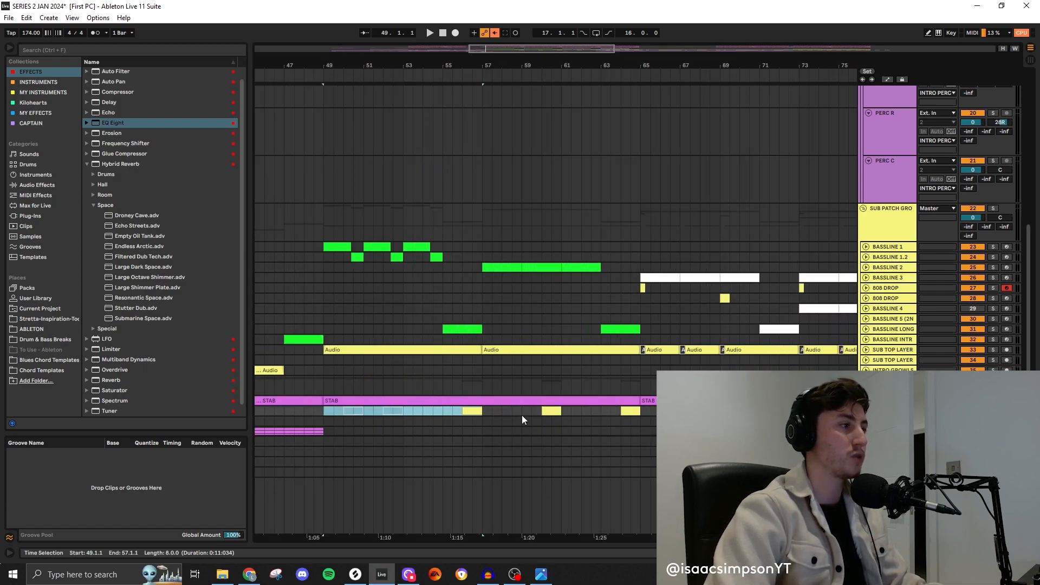
scroll(446, 387, down, 5)
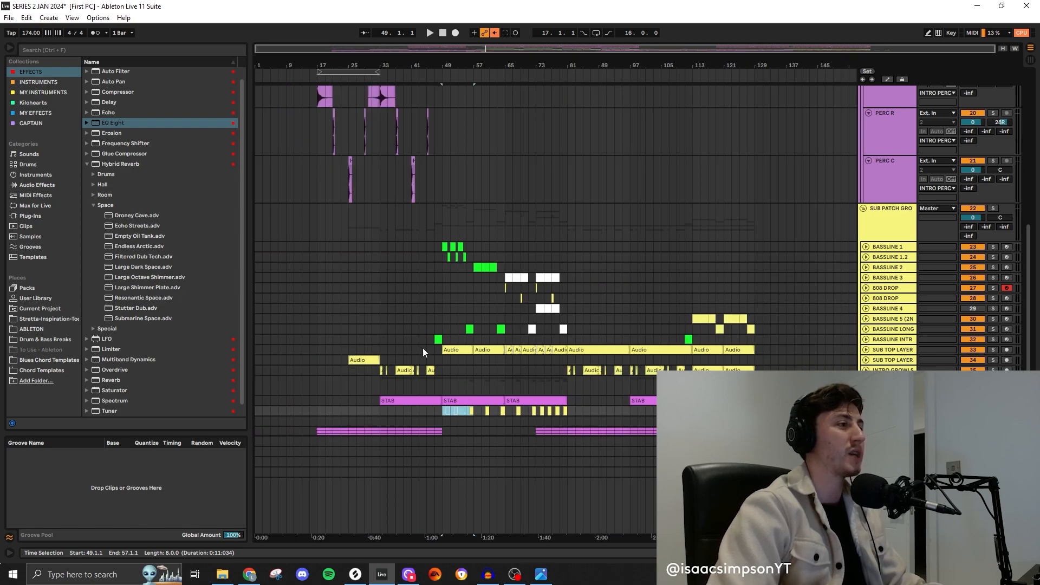
scroll(1003, 164, up, 3)
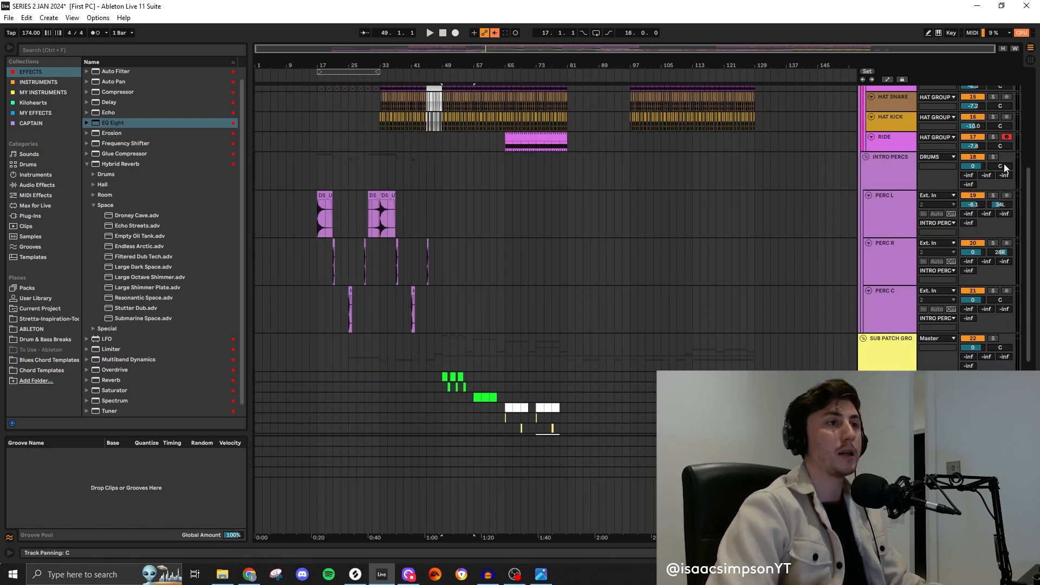
click(866, 158)
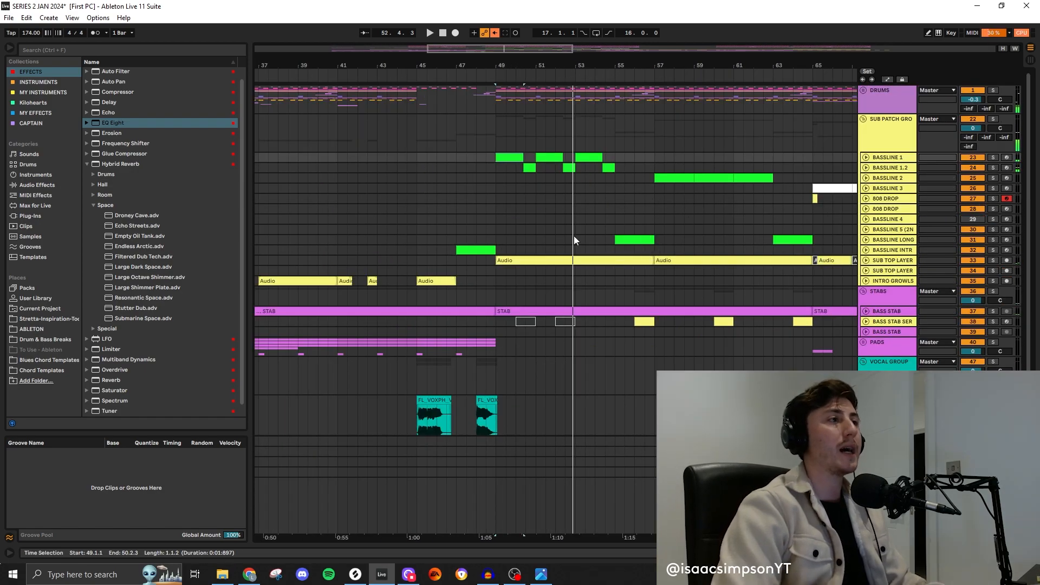
scroll(618, 251, down, 5)
scroll(486, 244, up, 3)
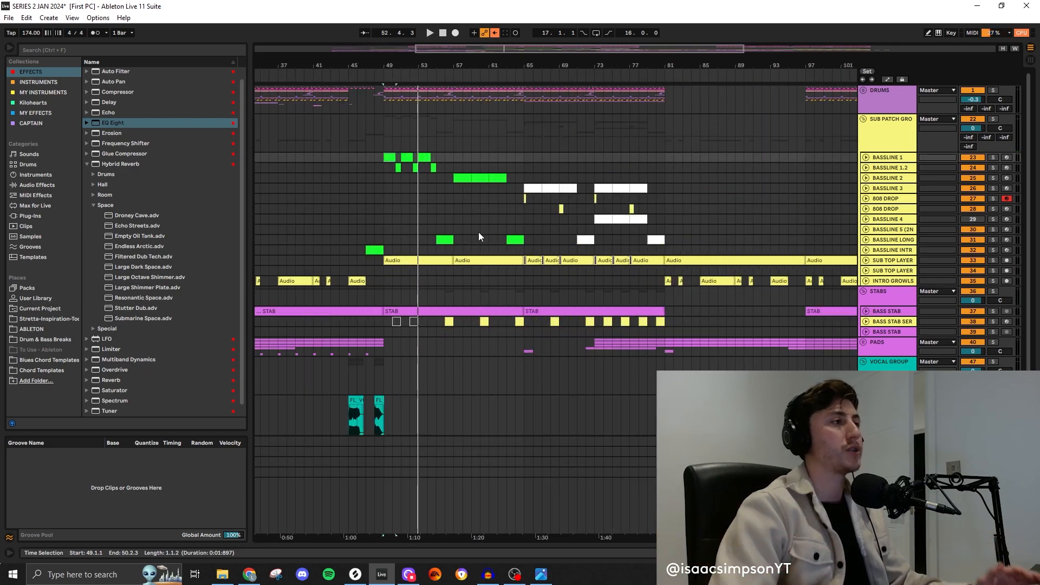
scroll(620, 247, down, 3)
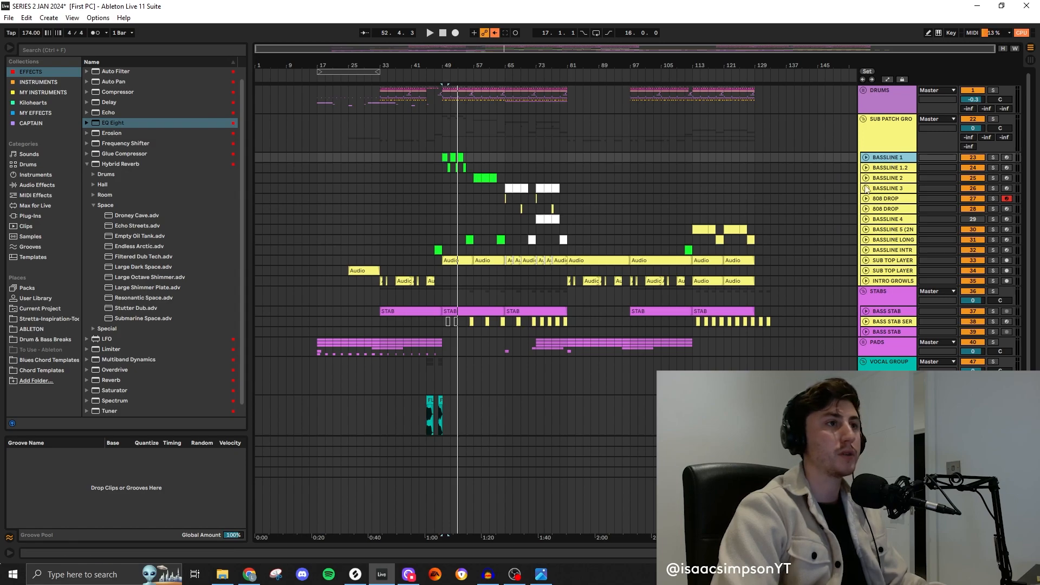
- Try copying the BASSLINE 2 track below the vocal tracks and placing a short clip on it at bar 145
click(889, 180)
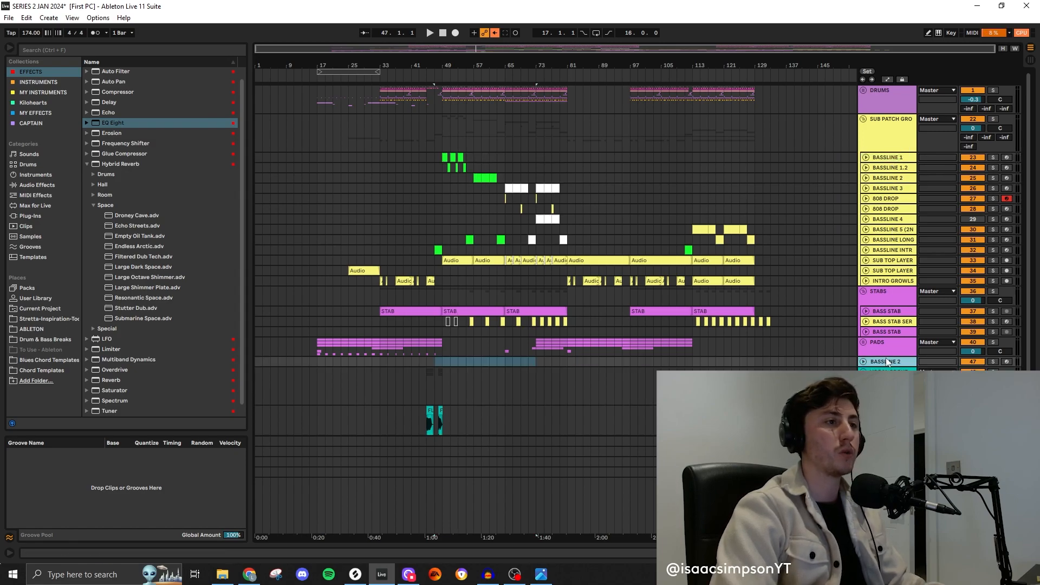
click(863, 372)
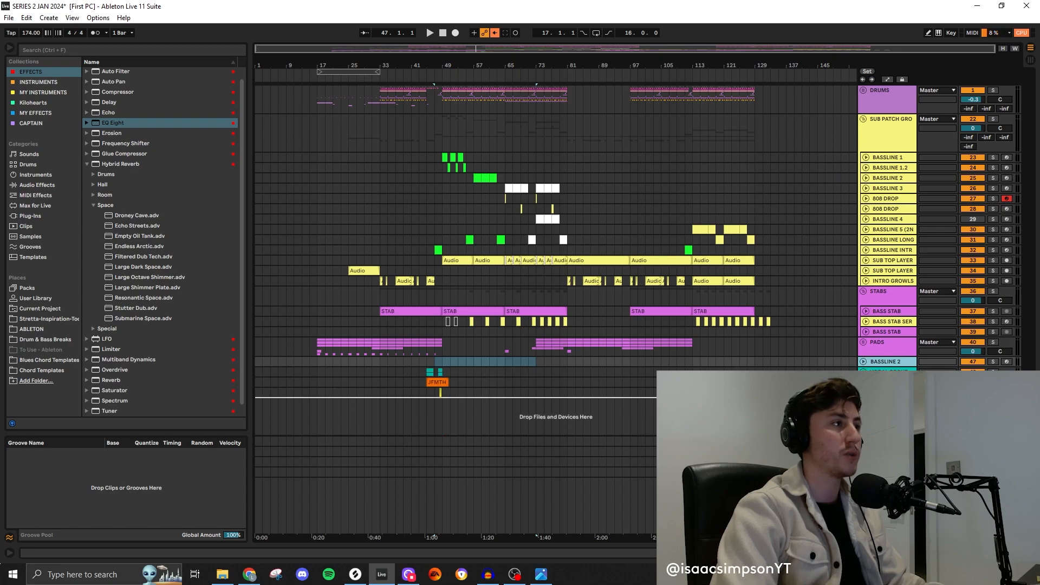
click(866, 393)
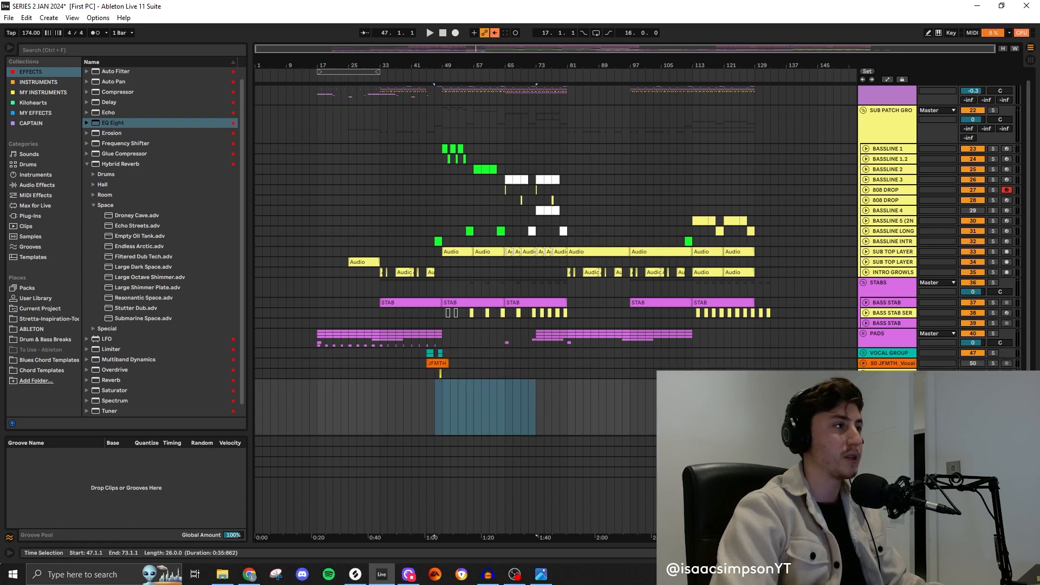
click(433, 410)
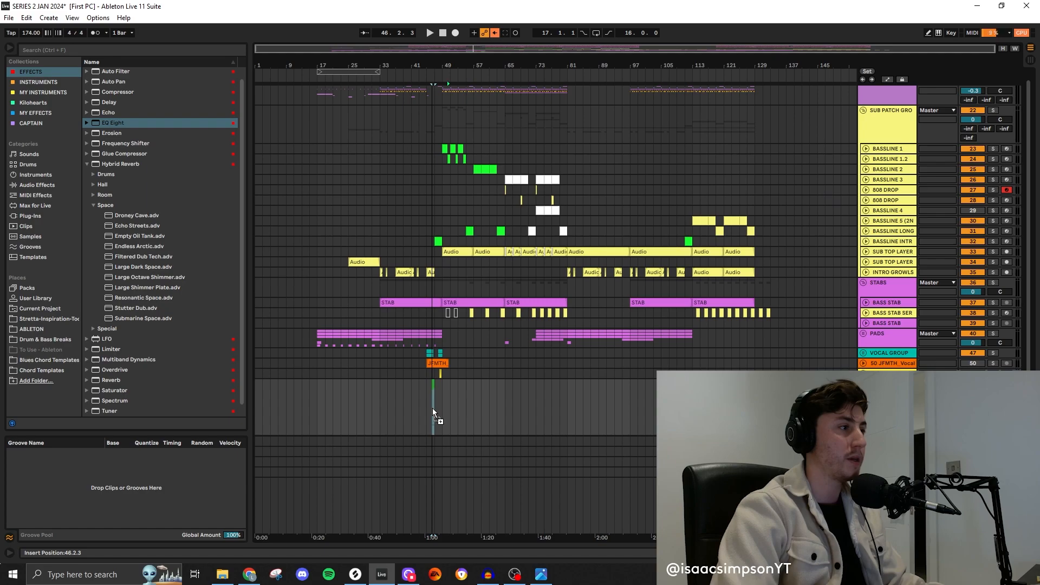
click(816, 410)
scroll(814, 410, up, 6)
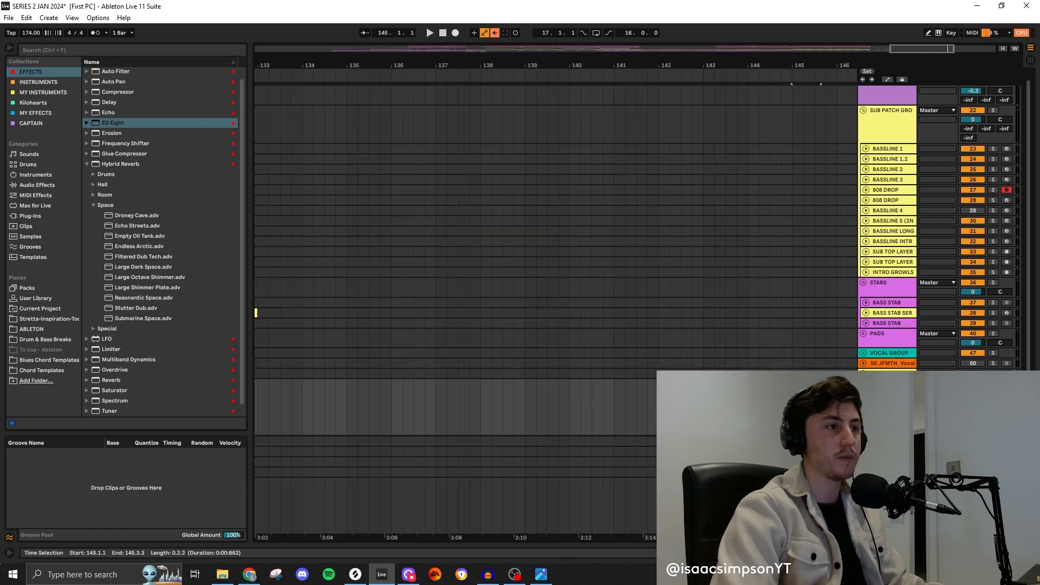
key(ctrl+shift+m)
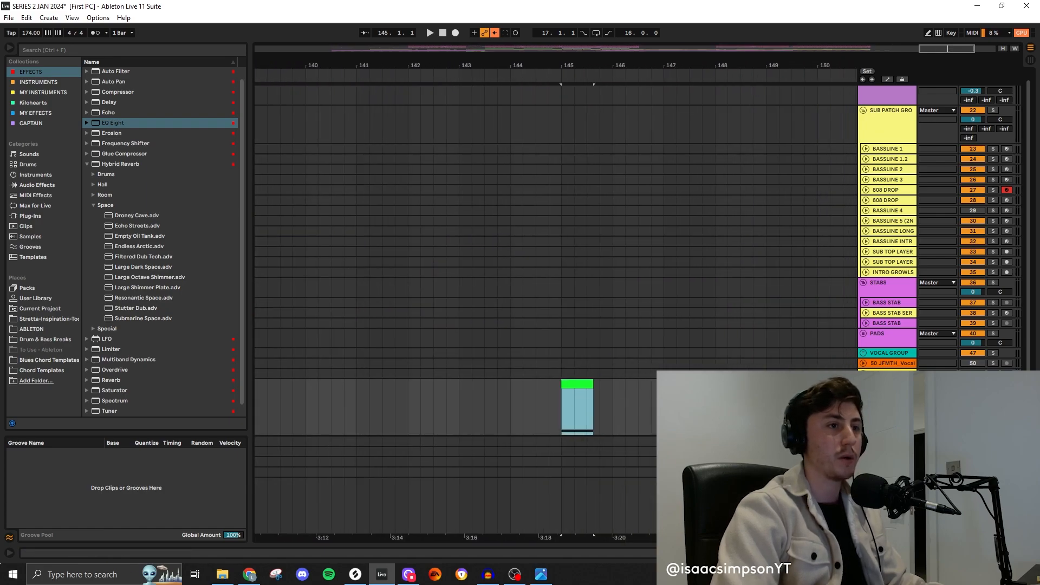
key(space)
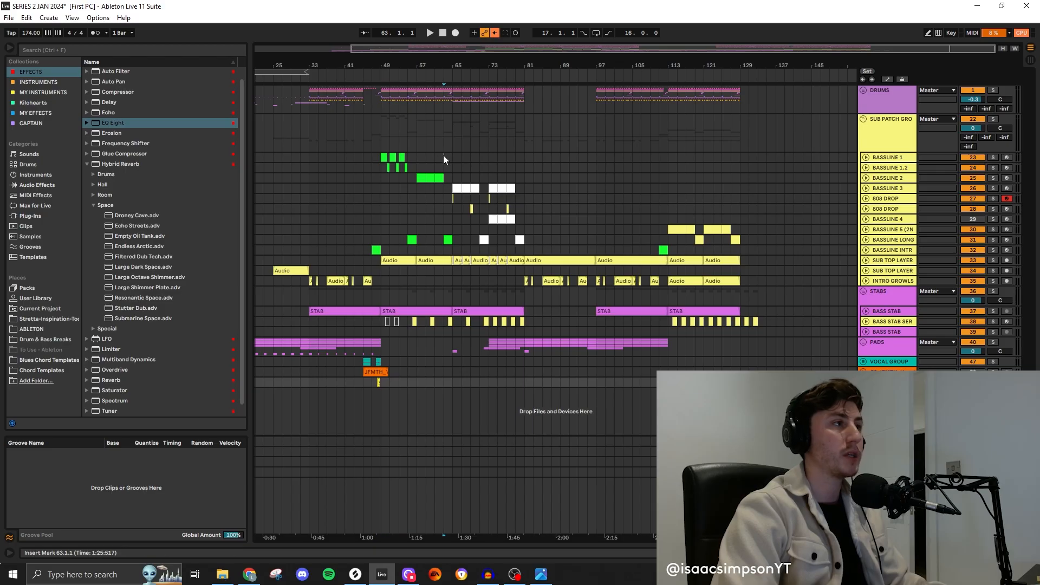
- Copy the BASSLINE 1 track below the vocal tracks and play it soloed from bar 49
click(898, 161)
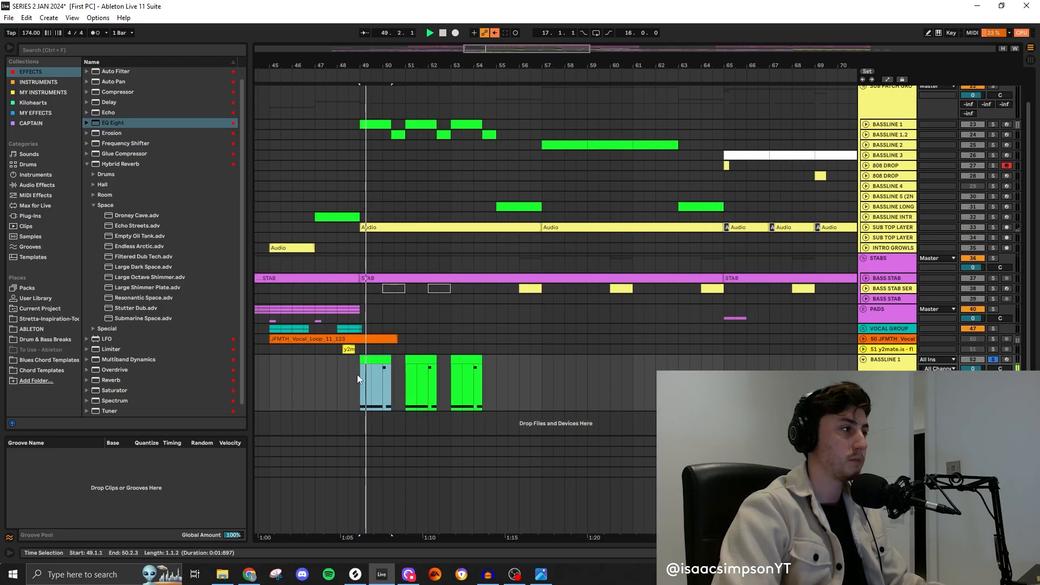
- Delete the two later clips on the copied BASSLINE 1 track and extend the remaining clip to 51.1.1
scroll(356, 375, up, 2)
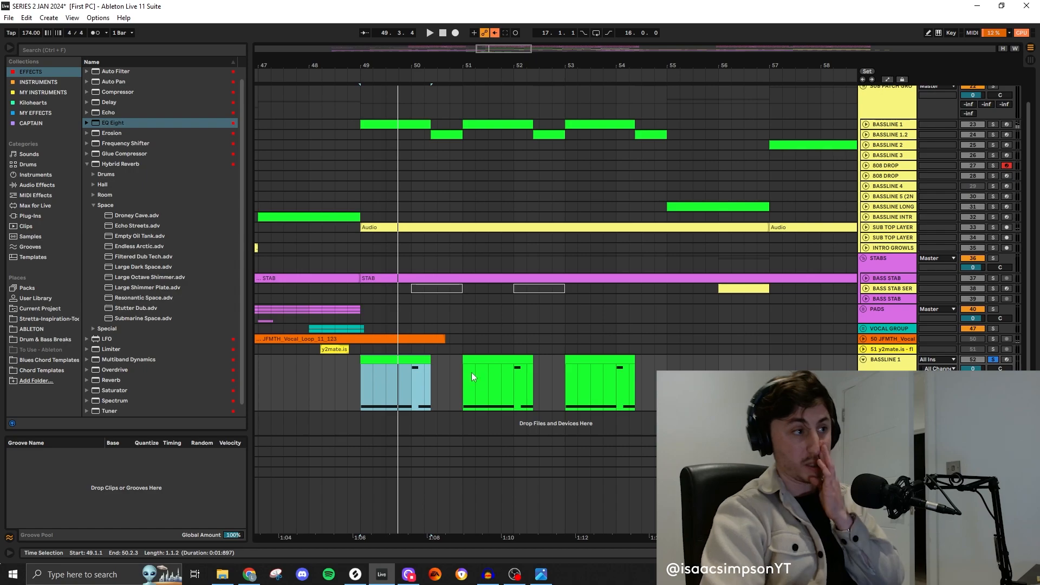
click(488, 379)
shift+click(584, 384)
key(Delete)
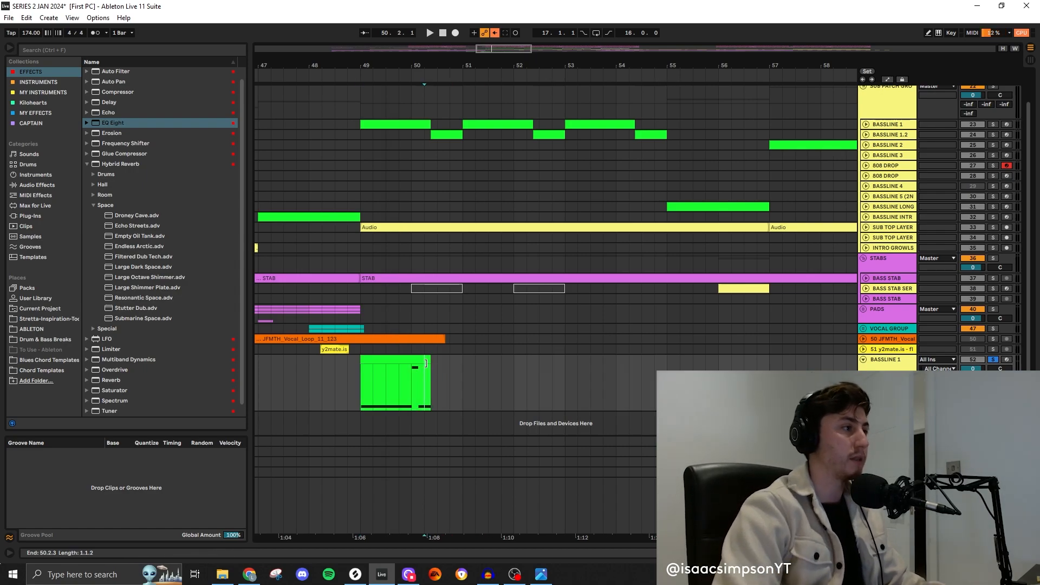
drag(430, 362, 462, 363)
- Remove the D#1 note from the copied bassline clip, sustain D#0 across both bars, and play it
double_click(442, 360)
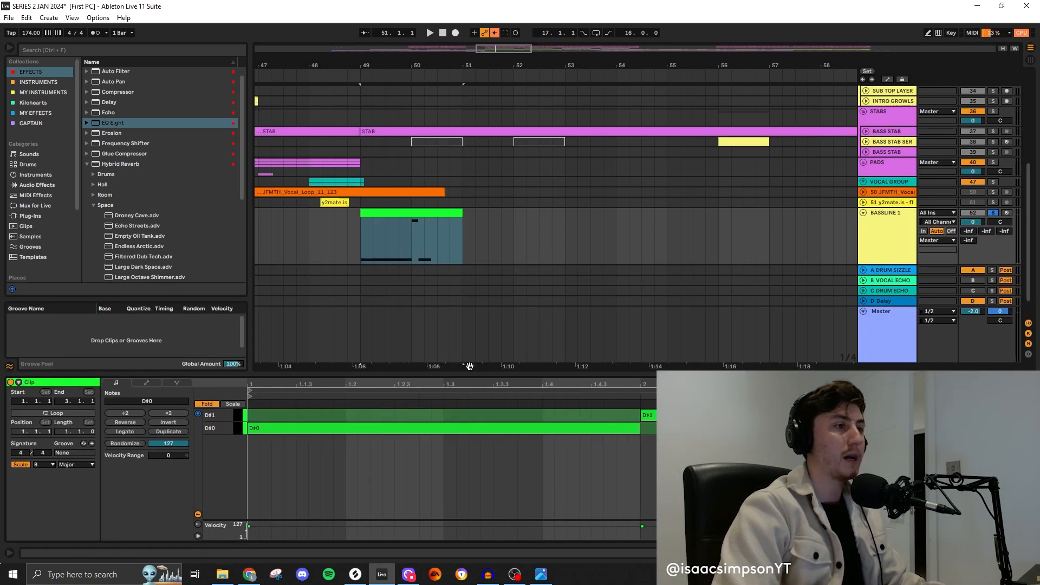
click(665, 415)
key(Delete)
click(410, 213)
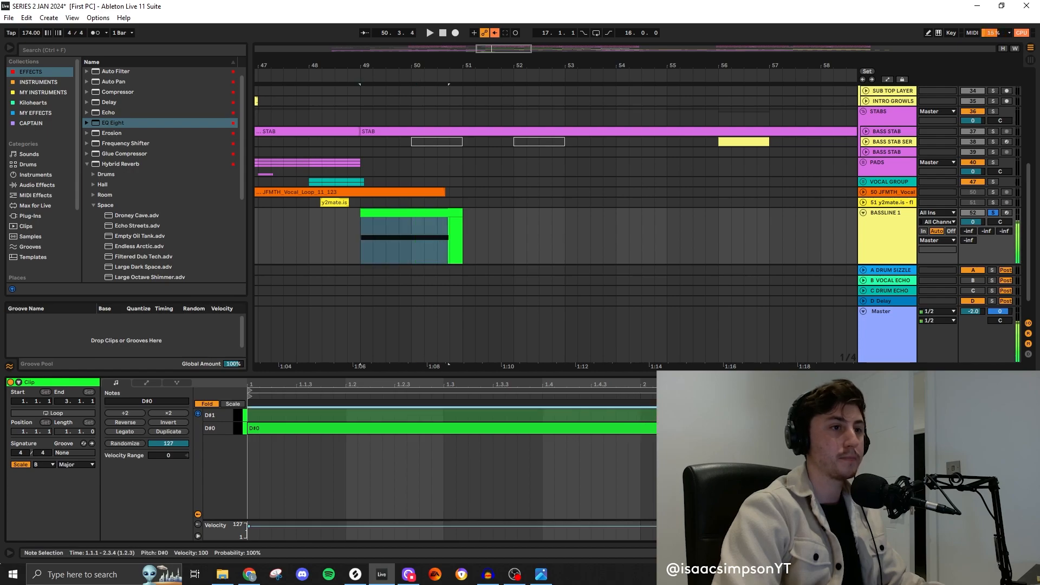
key(space)
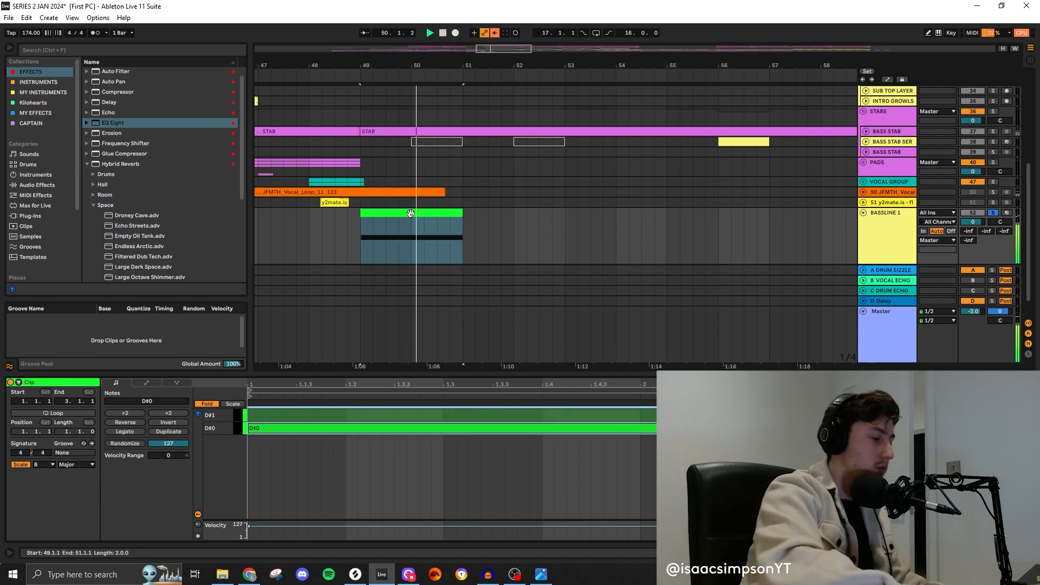
key(space)
- Consolidate and loop the copied bassline clip from 49.1.1 to 51.1.1, and insert an audio track below it
key(ctrl+j)
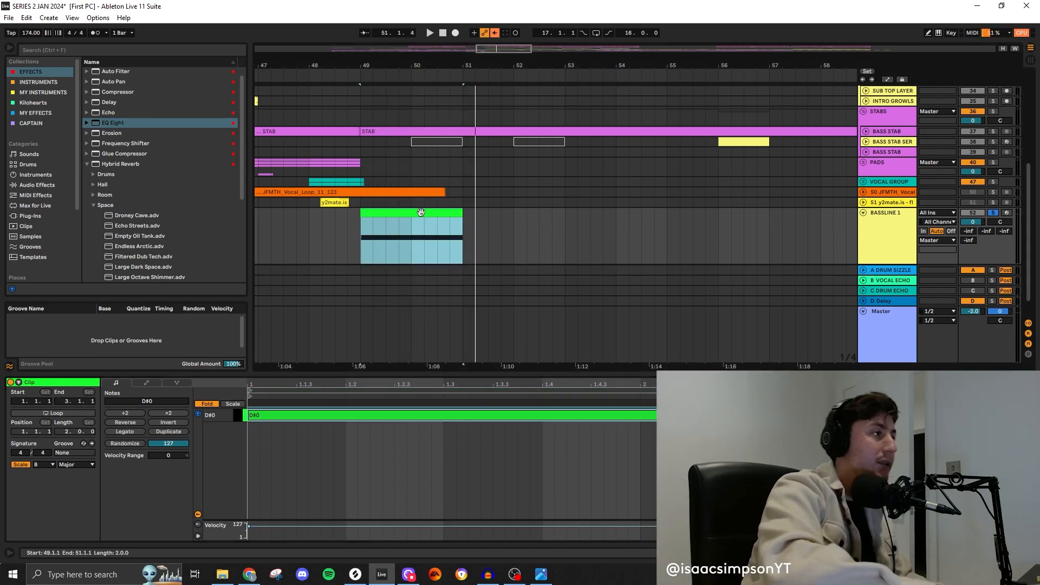
key(ctrl+l)
click(880, 244)
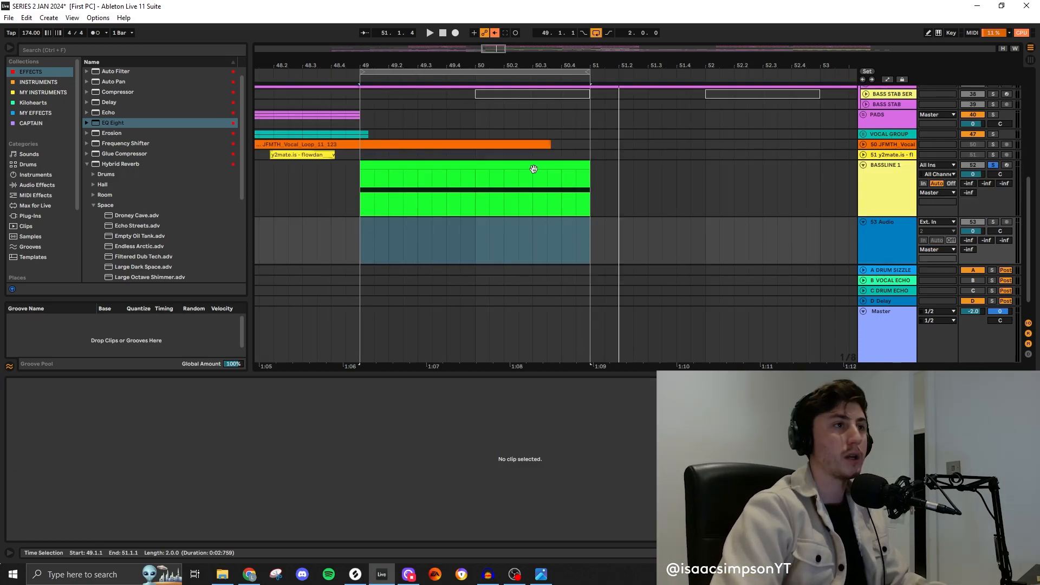
- Smooth the drop after 49.3 in the copied bassline's TOPS EQ Eight frequency and Serum Macro 1 automation into gradual falls
key(a)
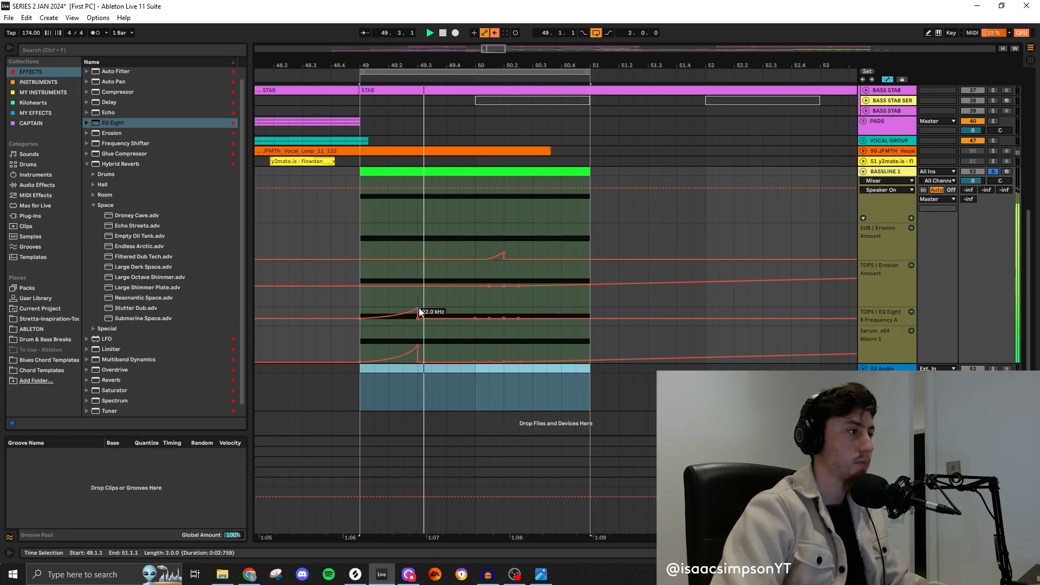
click(418, 317)
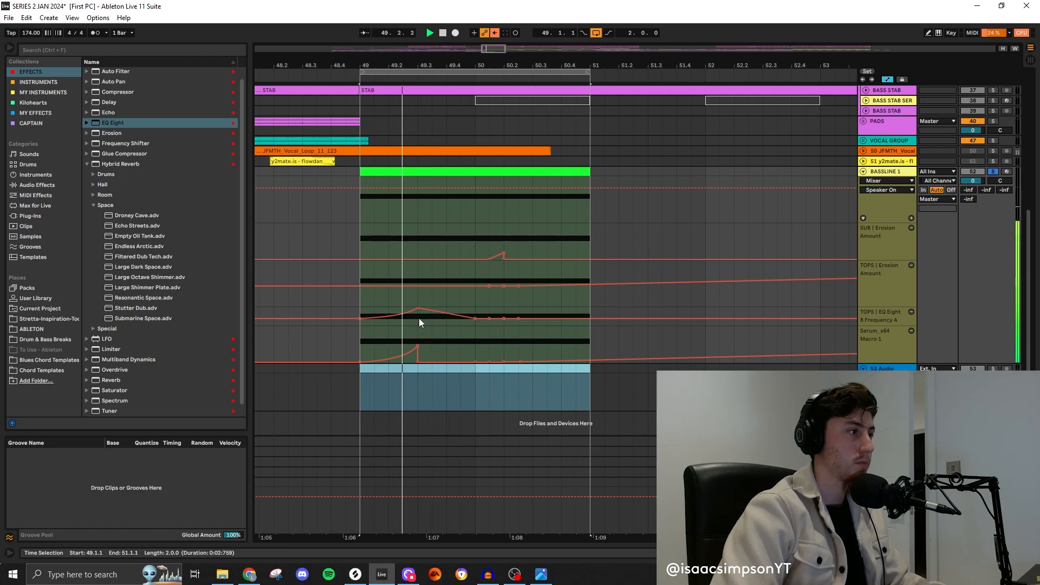
click(418, 361)
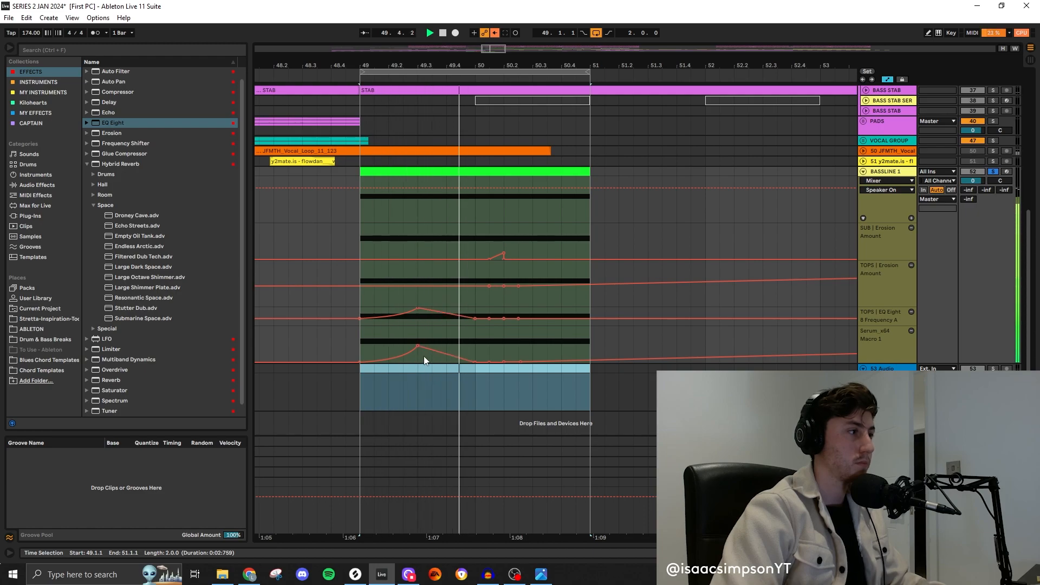
drag(429, 349, 429, 352)
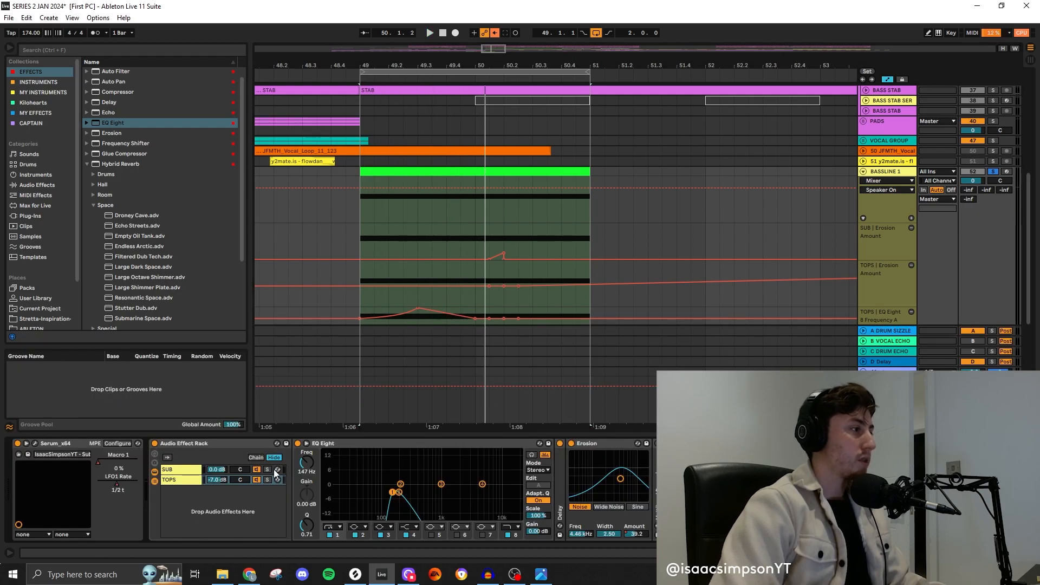
- Switch off the SUB chain in the growl's effect rack and route GROWL MAKER into the new audio track
click(259, 473)
key(space)
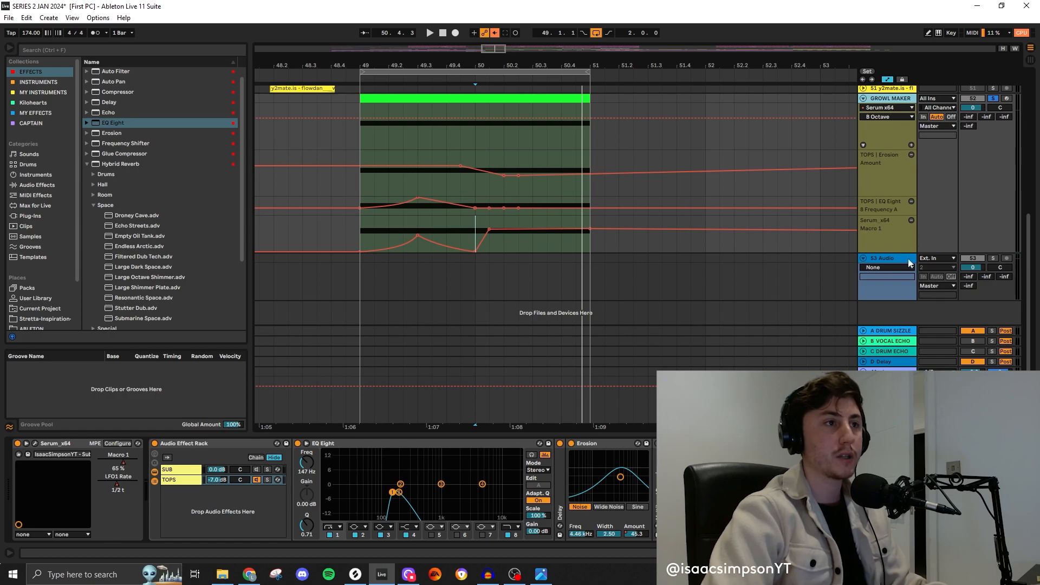
click(908, 266)
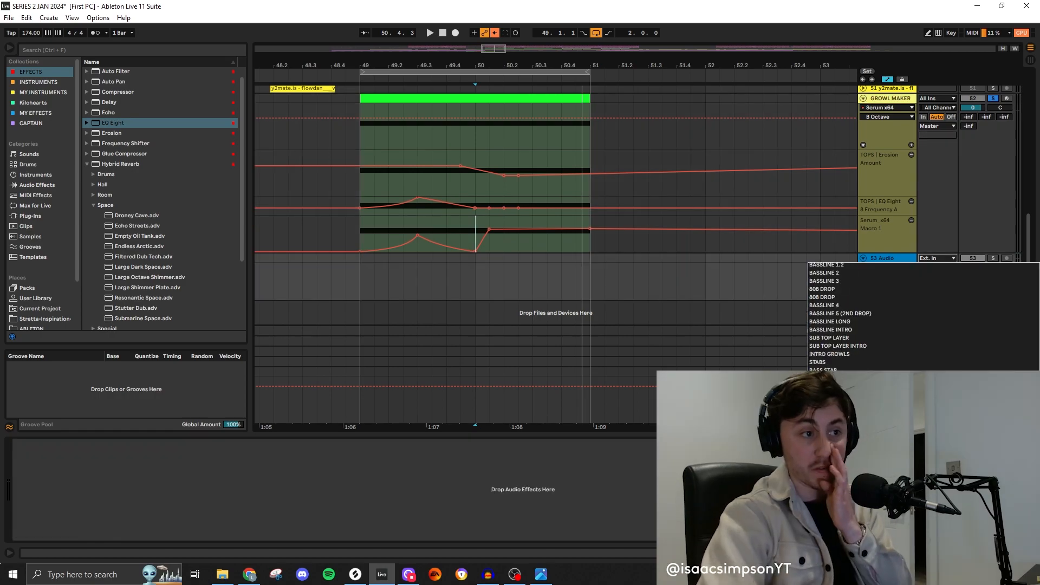
click(850, 256)
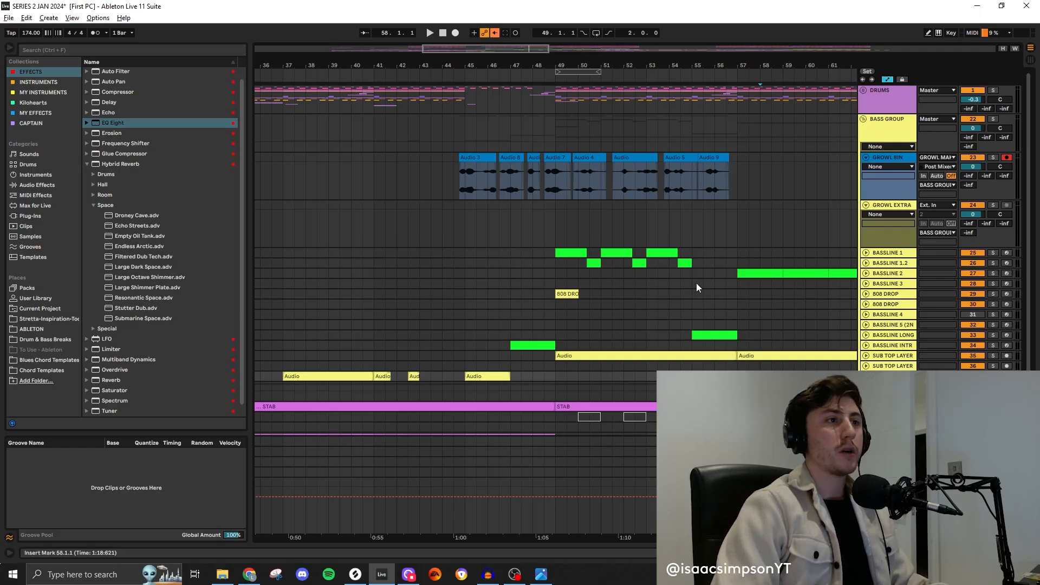
- Insert a MIDI track named GROWL LOCATOR above BASSLINE 1 with a one-beat red marker clip at 49.1.1
scroll(697, 283, up, 4)
click(889, 255)
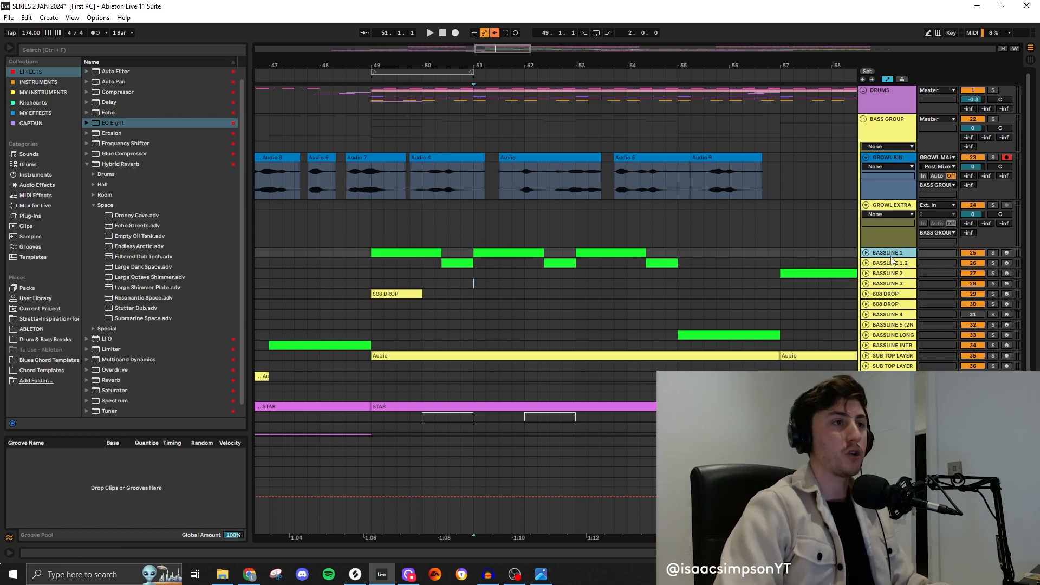
key(ctrl+shift+t)
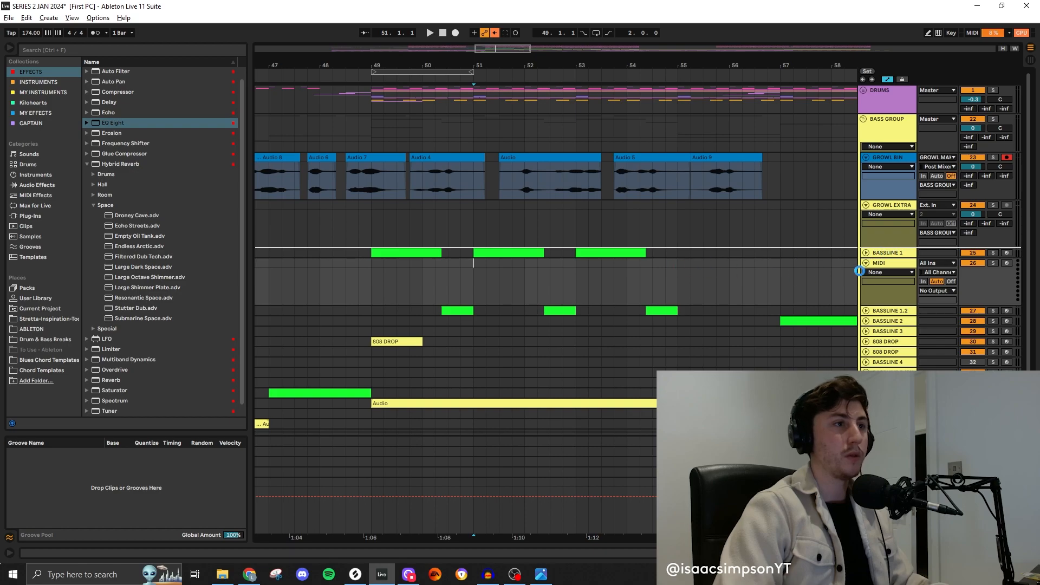
drag(859, 270, 891, 260)
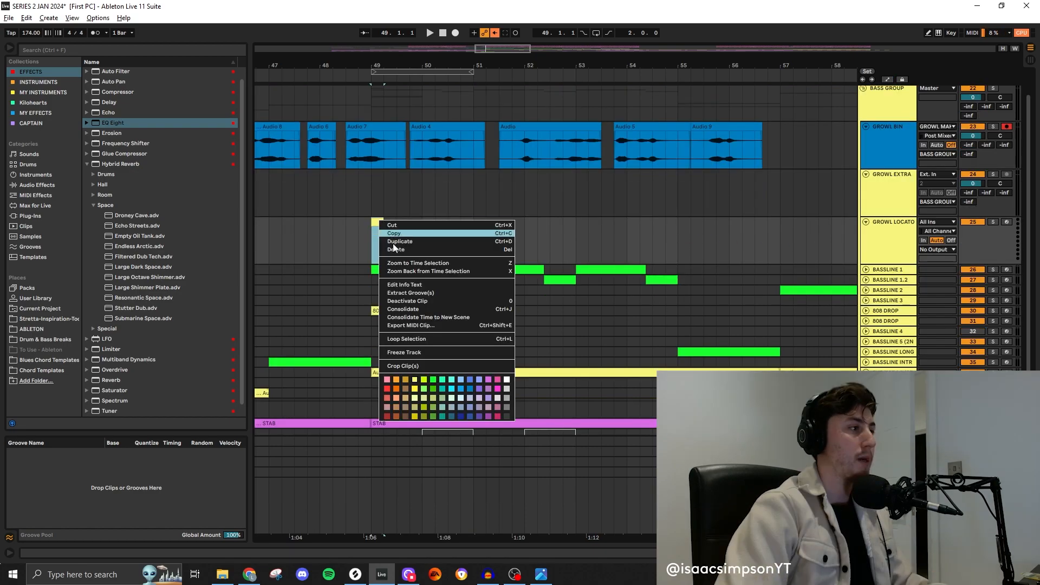
click(386, 389)
- Move the GROWL EXTRA track below GROWL LOCATOR and colour it red
click(890, 238)
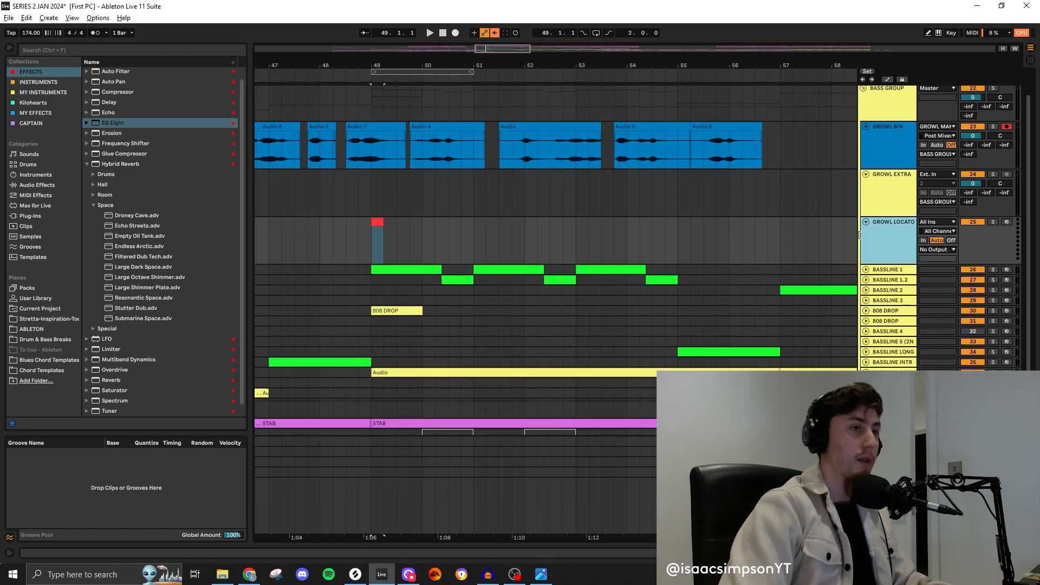
key(ctrl+t)
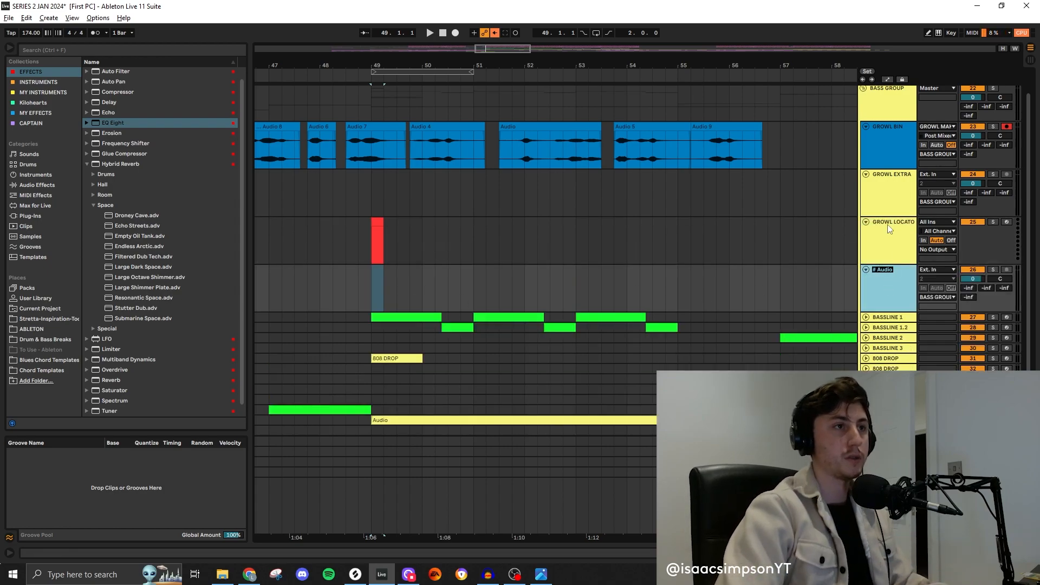
drag(890, 198, 885, 303)
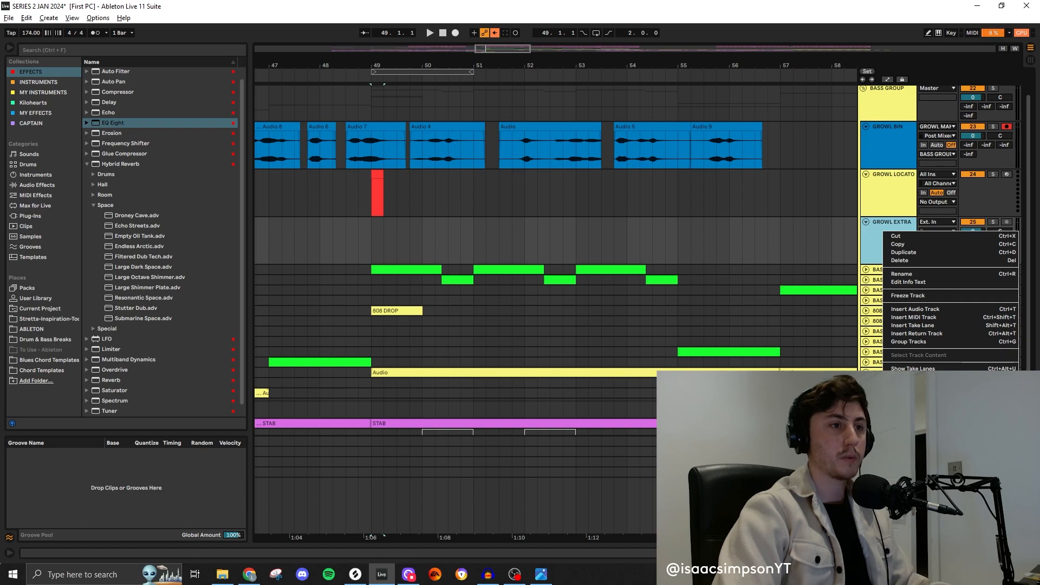
right_click(902, 252)
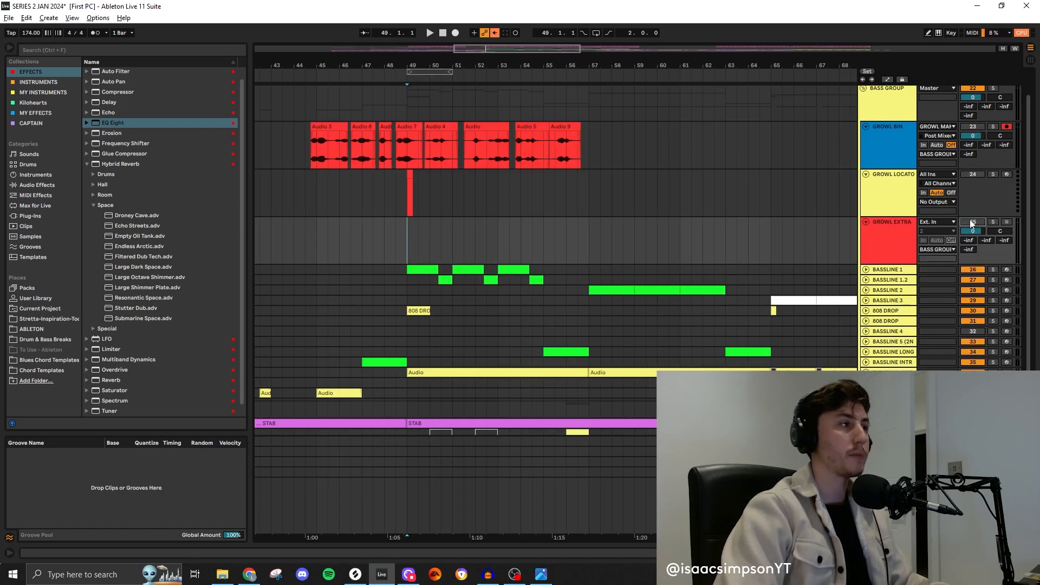
- Move the red marker clip to the last beat before bar 51 and extend its start back to 50.3.1
scroll(543, 219, up, 3)
scroll(395, 214, down, 1)
scroll(379, 211, left, 2)
click(298, 187)
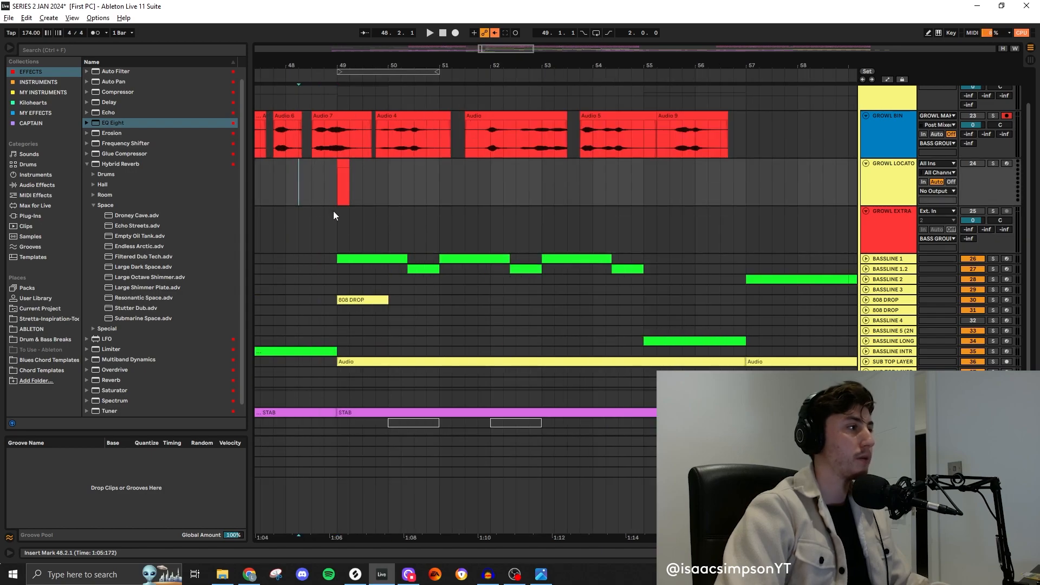
drag(341, 181, 434, 180)
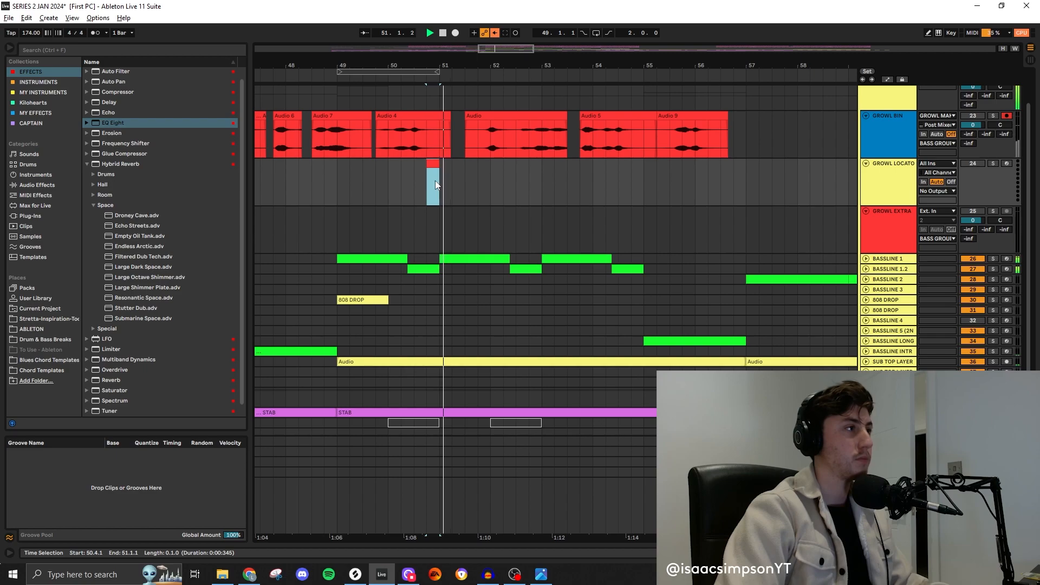
click(429, 165)
key(space)
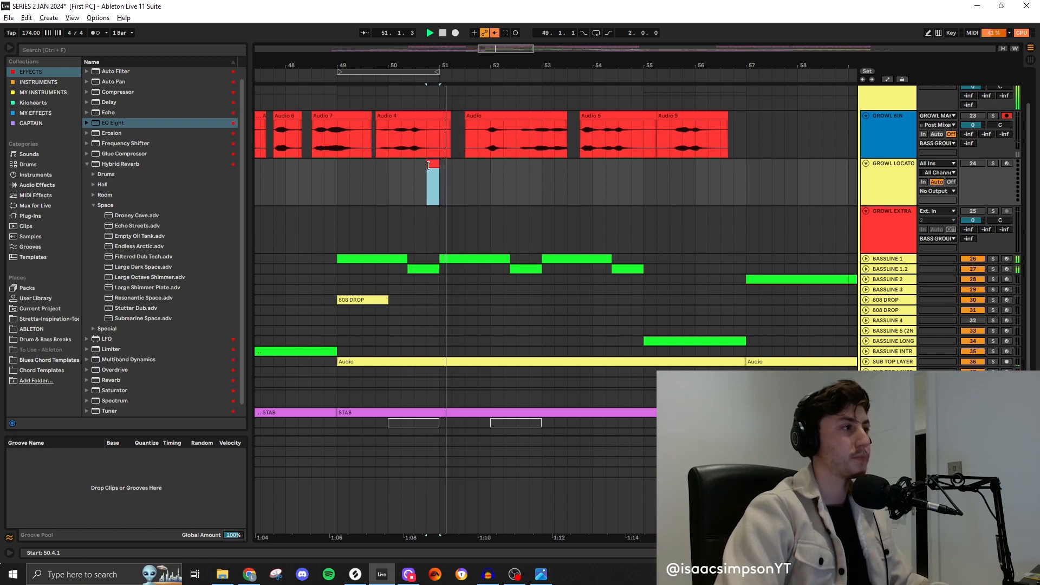
- Copy the marker to the last beat of bar 52, then repeat the two-beat marker before bar 55
click(433, 165)
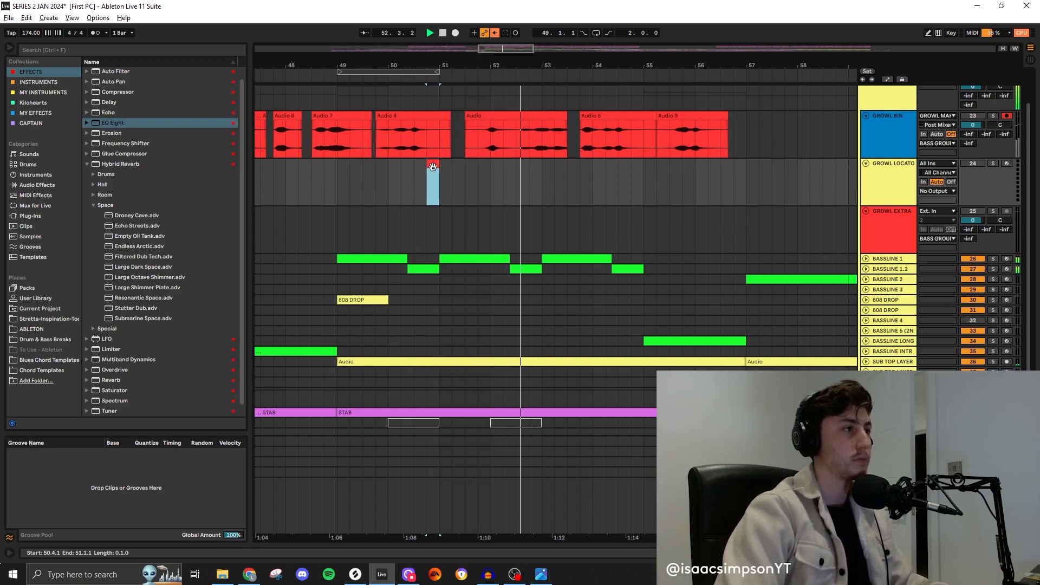
drag(432, 166, 538, 173)
key(space)
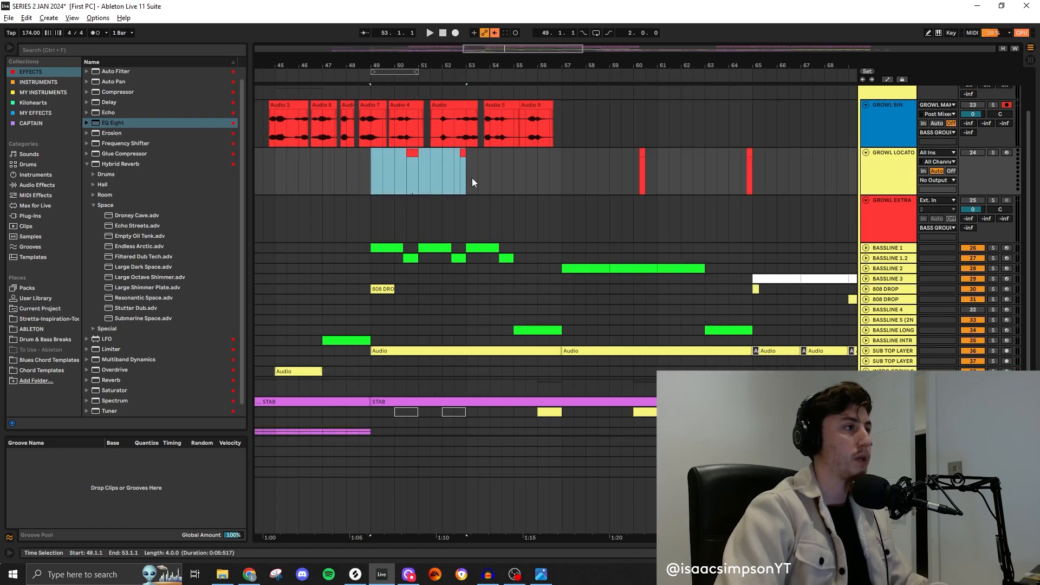
key(ctrl+d)
click(560, 152)
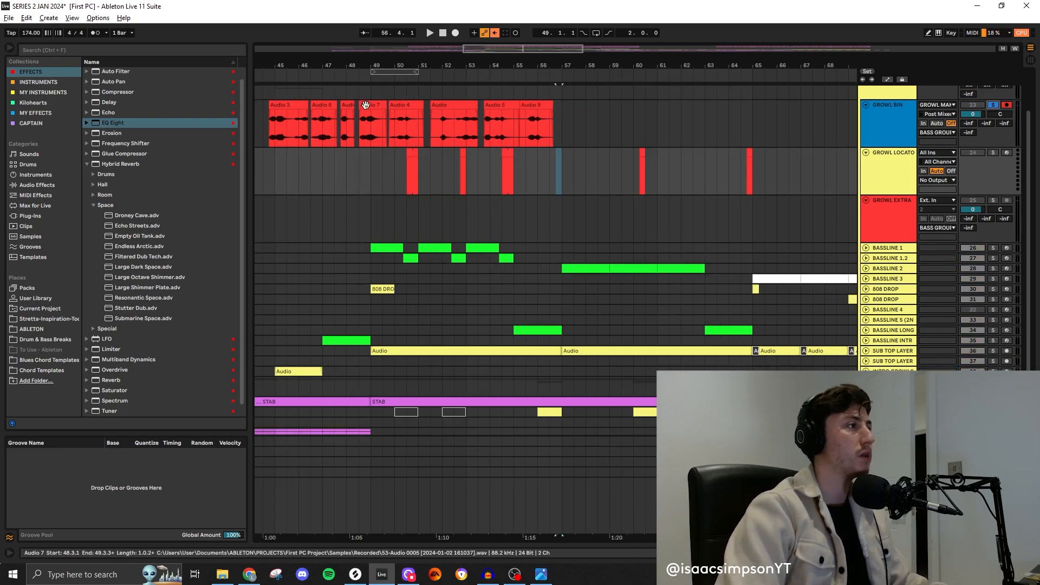
- Try placing the Audio 7 growl on the GROWL EXTRA track at 50.3.1
drag(371, 131, 415, 210)
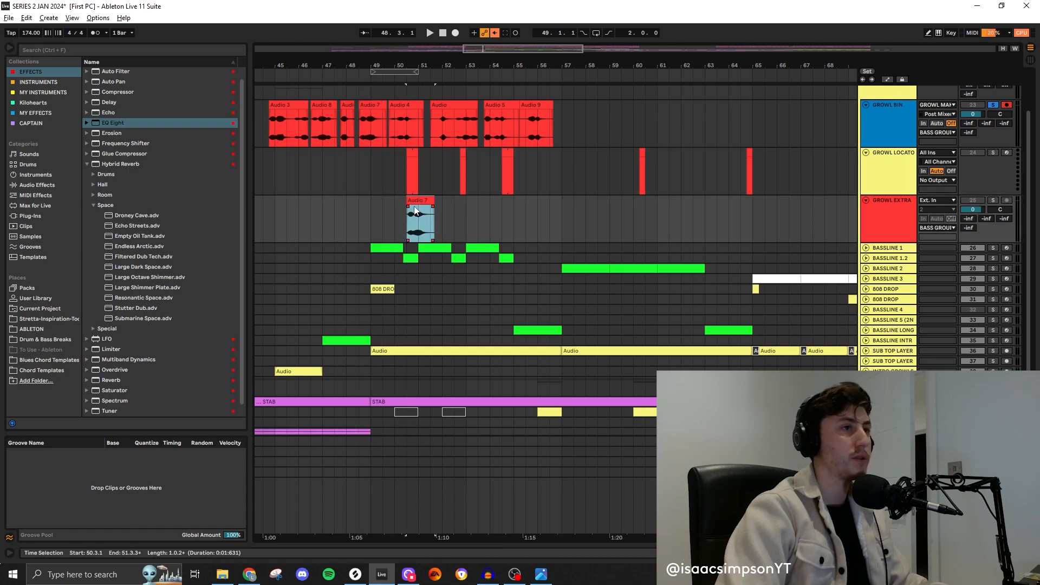
click(993, 200)
key(space)
key(ctrl+z)
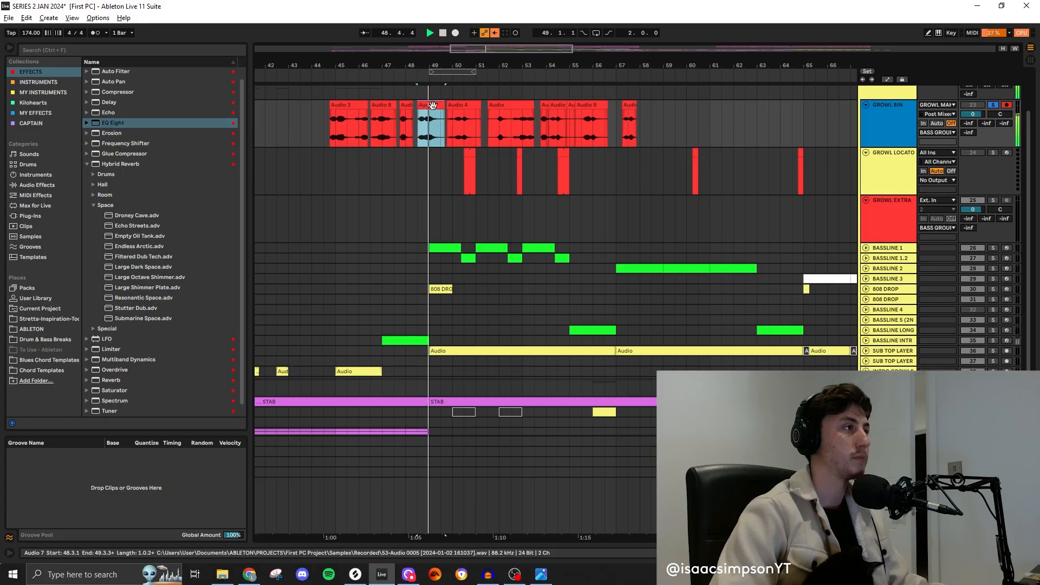
- Place the Audio 7 growl on the GROWL EXTRA track, shift its start to 50.2.1, and audition it with the drop
drag(432, 105, 478, 201)
scroll(453, 232, up, 5)
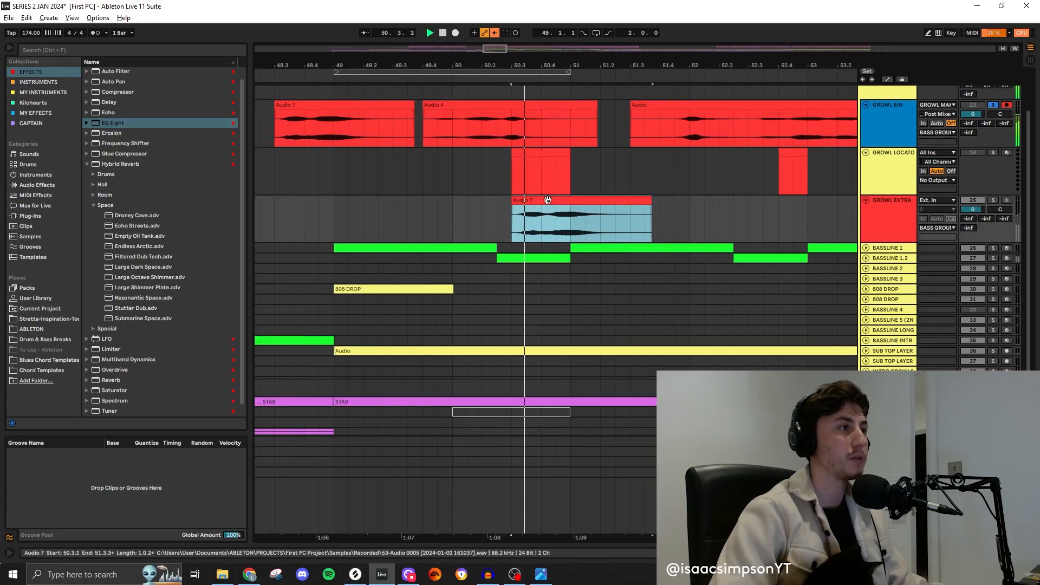
drag(547, 200, 518, 200)
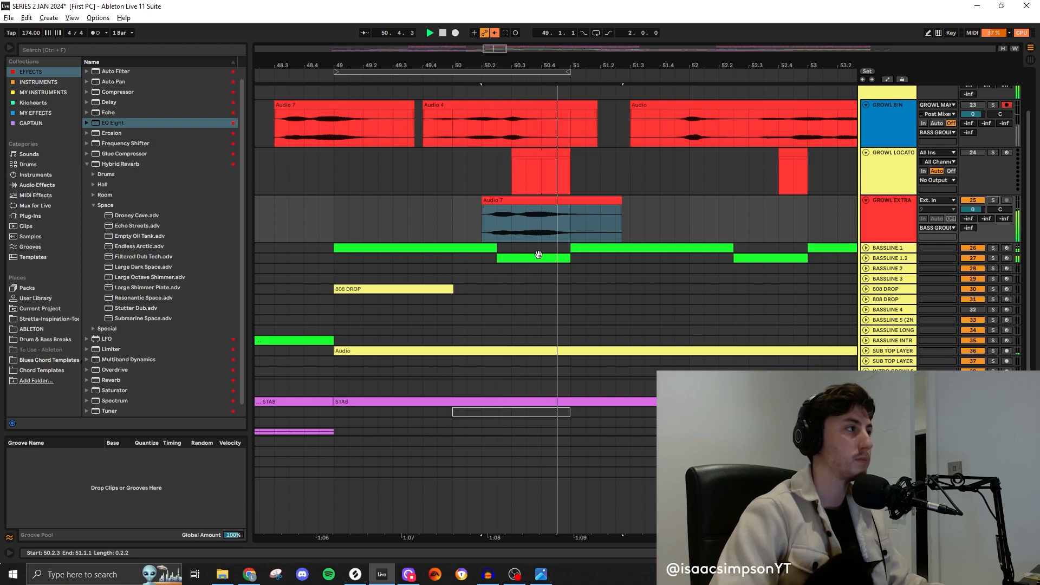
scroll(477, 230, down, 3)
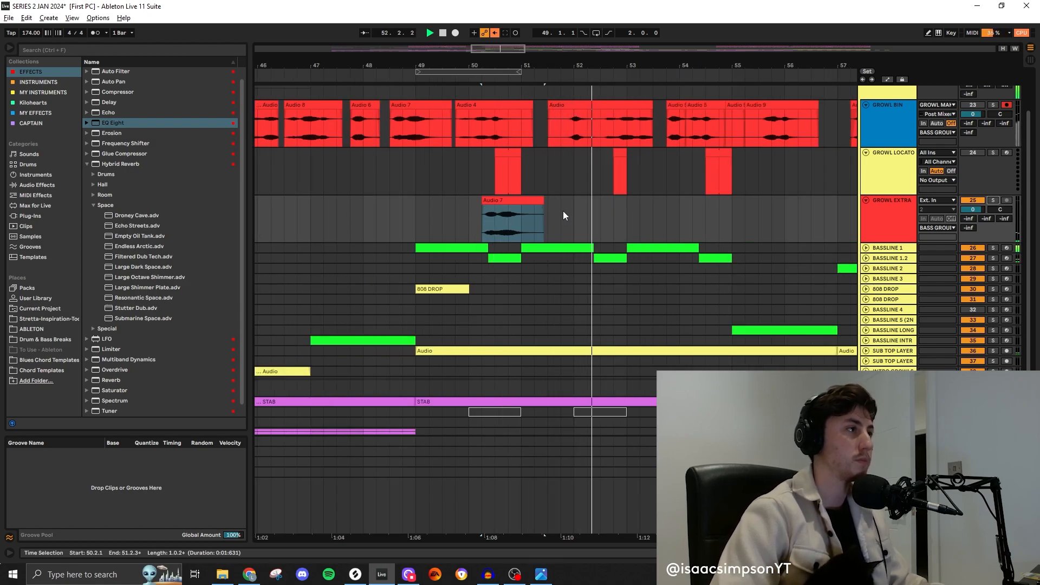
click(391, 202)
key(space)
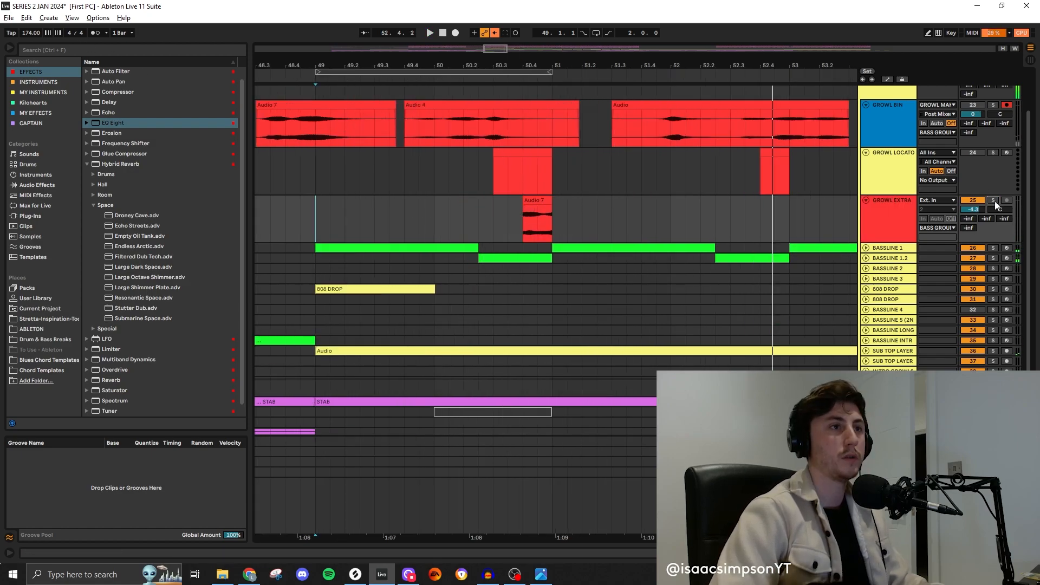
- Solo GROWL EXTRA and add Auto Filter and Hybrid Reverb to it, with the reverb's Dry/Wet at 44%
click(993, 200)
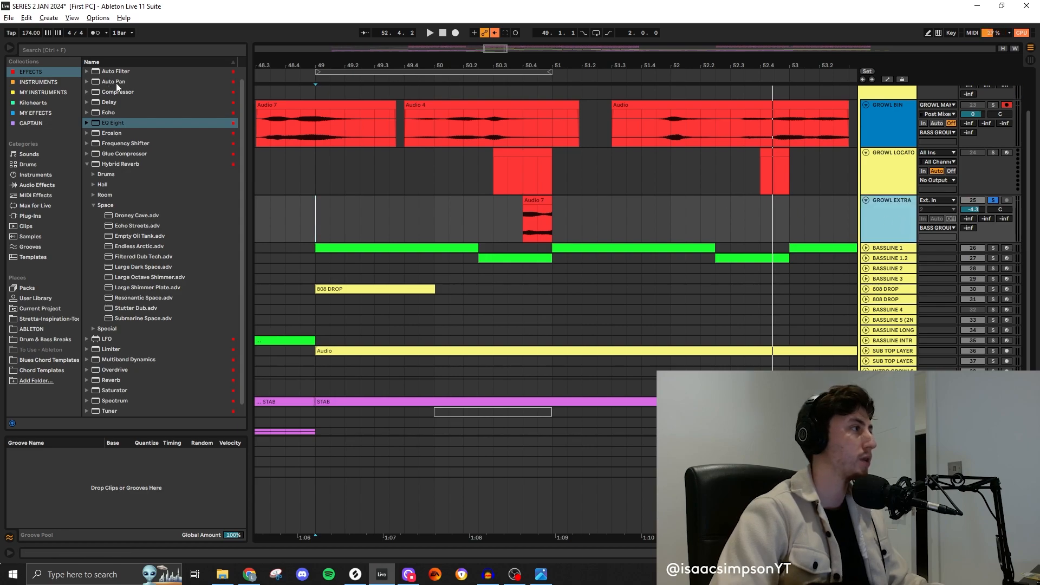
click(131, 72)
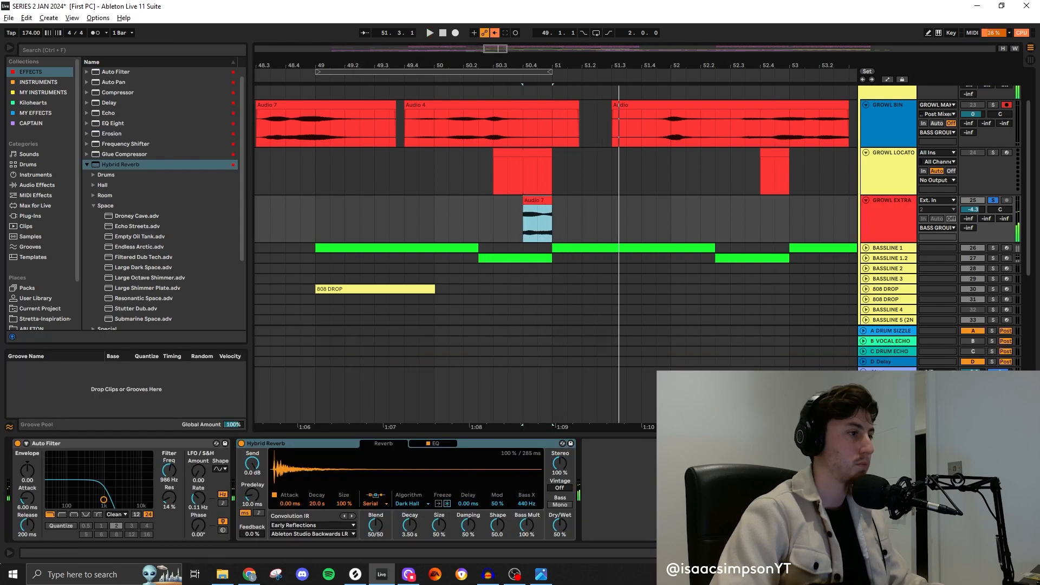
drag(560, 524, 560, 529)
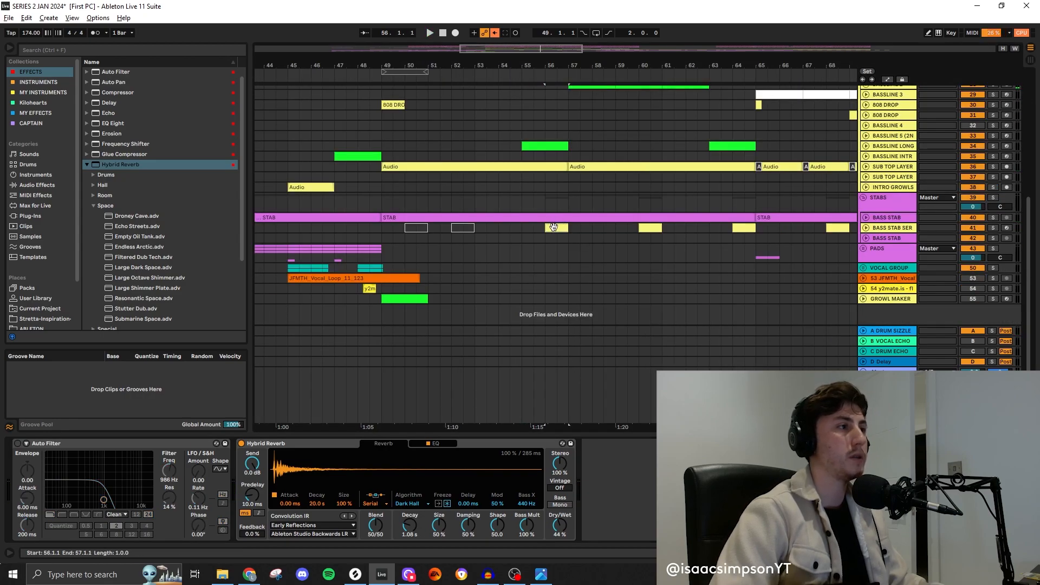
- Reactivate the BASS STAB SER clip at 50.1.1, open its notes and play it back
drag(423, 230, 418, 229)
scroll(418, 232, up, 2)
scroll(418, 232, down, 2)
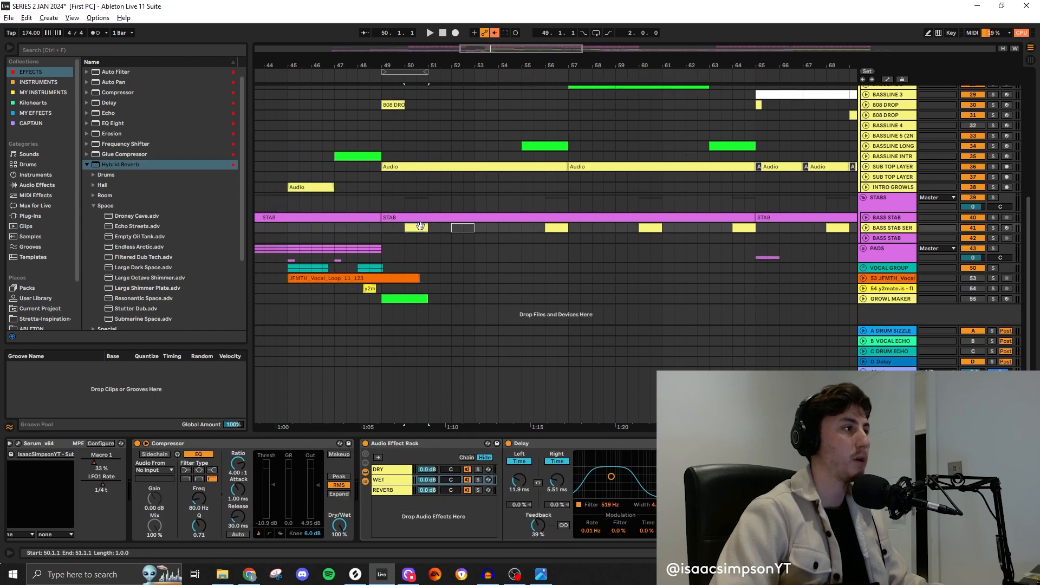
double_click(419, 226)
key(space)
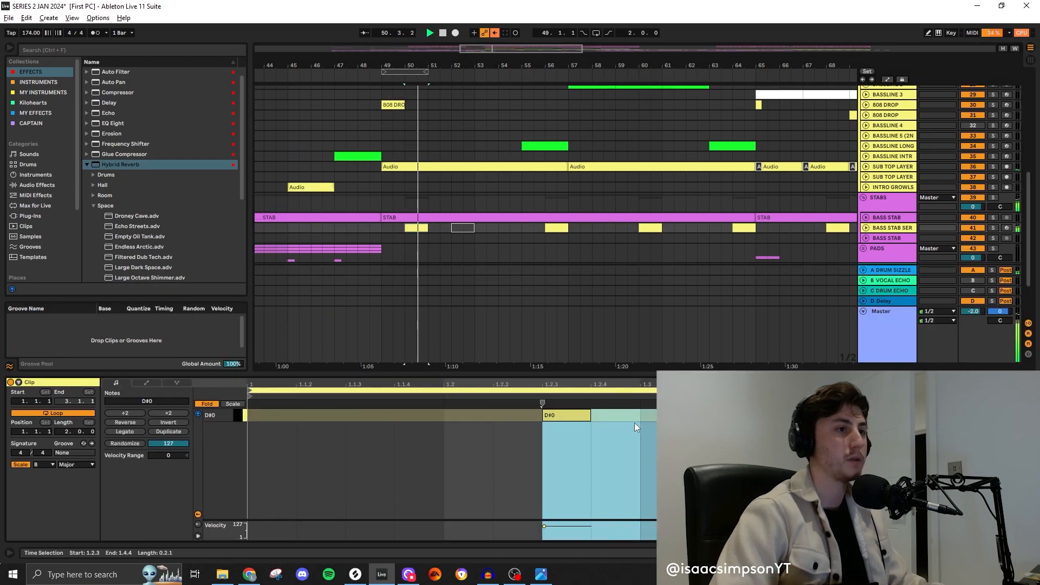